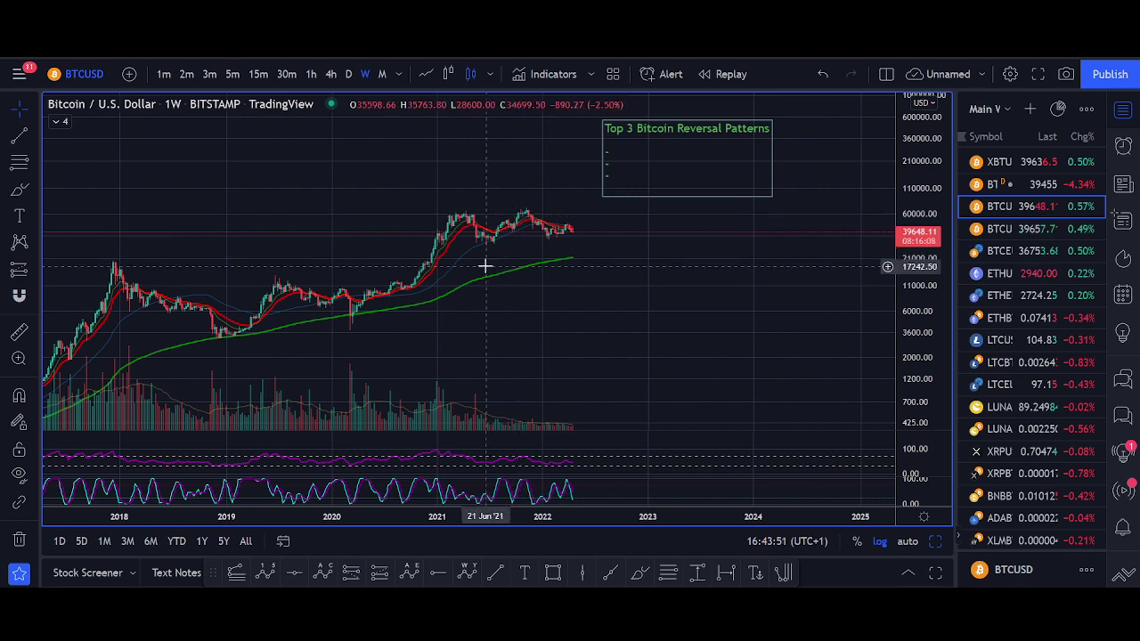
left_click_drag(481, 306, 557, 266)
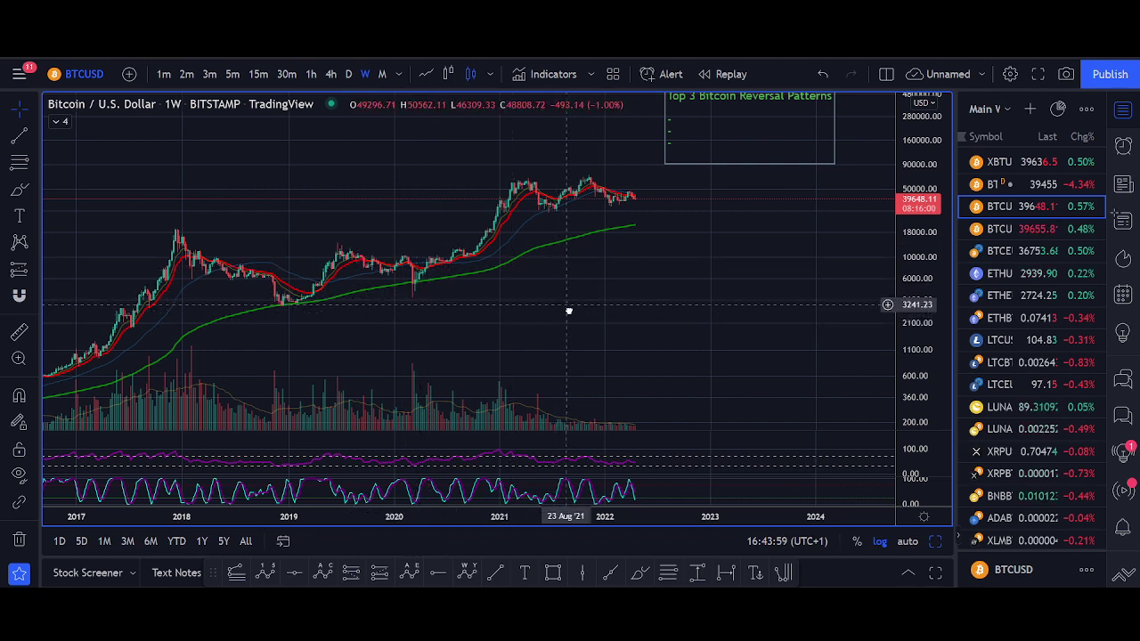
left_click_drag(570, 311, 567, 345)
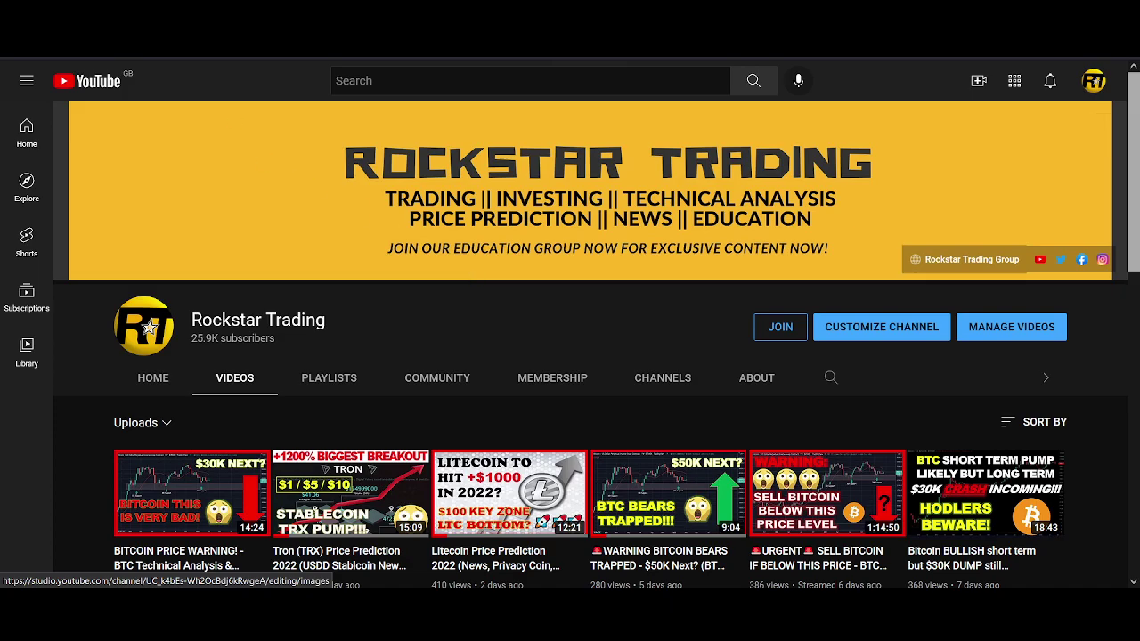
scroll(561, 244, "down", 2)
scroll(886, 409, "down", 2)
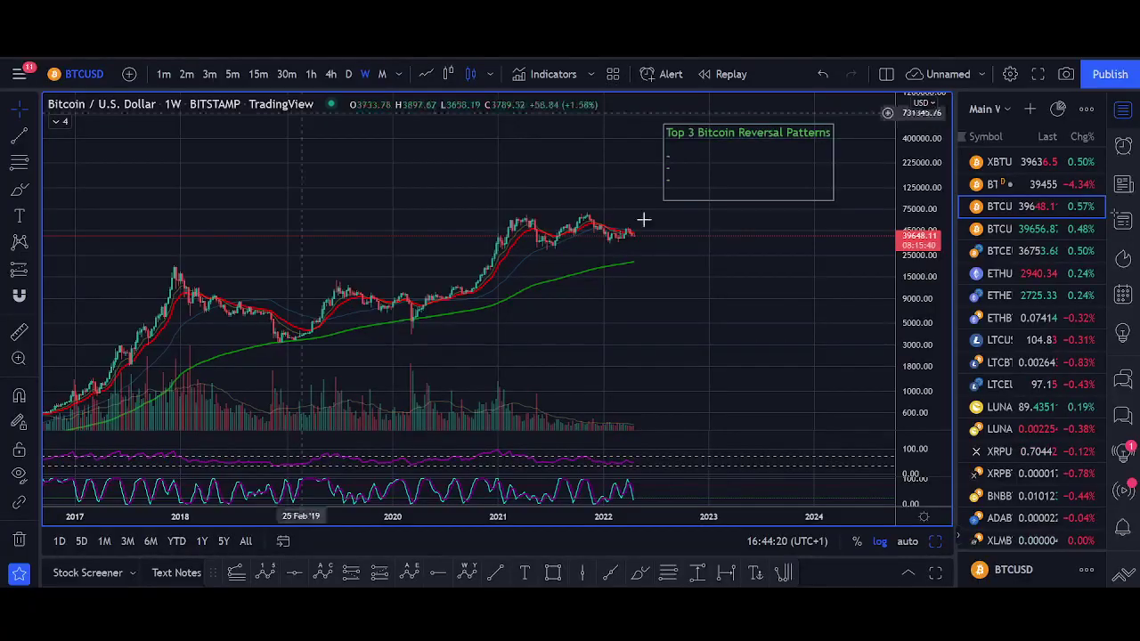
Measure the Bitcoin price move from the December 2018 low to the 2021 peak on the weekly chart.
left_click_drag(644, 224, 543, 245)
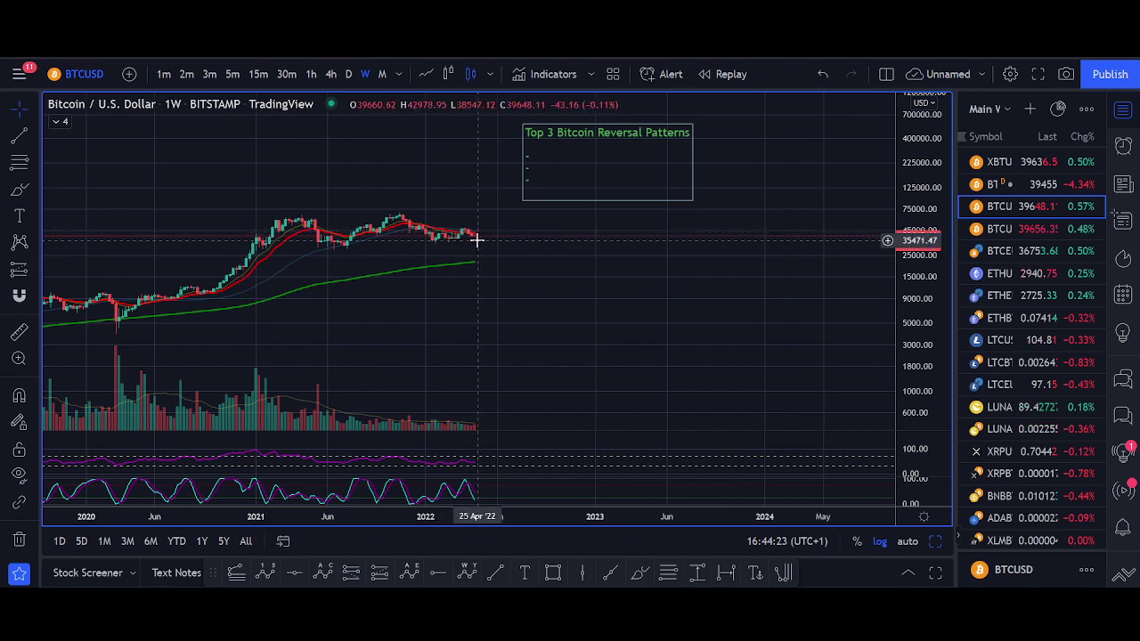
scroll(507, 258, "down", 3)
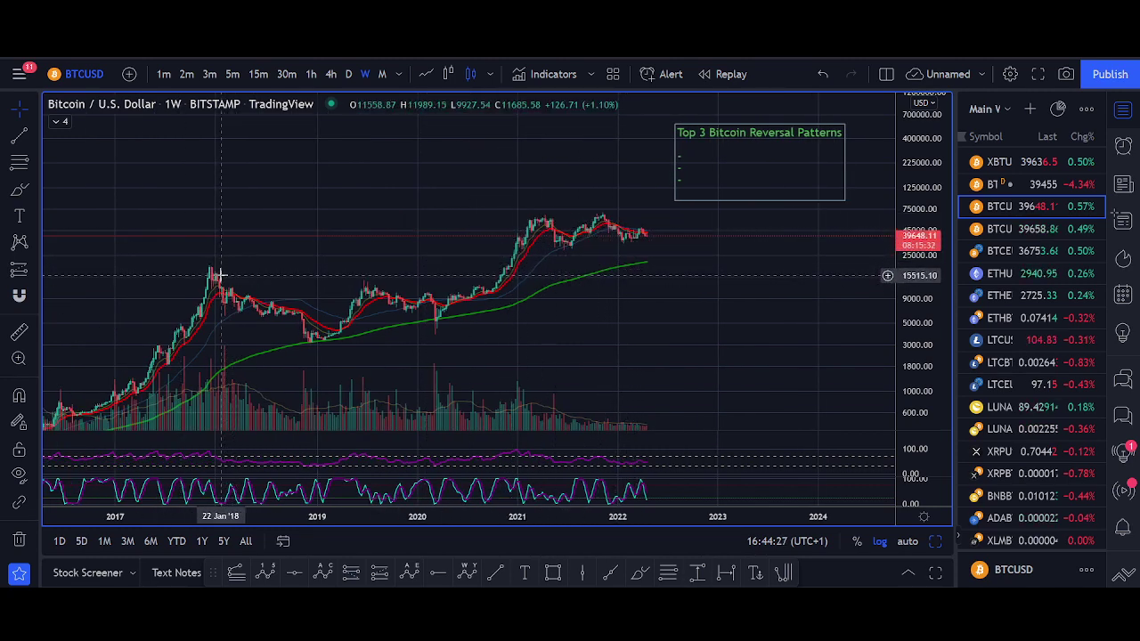
left_click(19, 330)
left_click(314, 335)
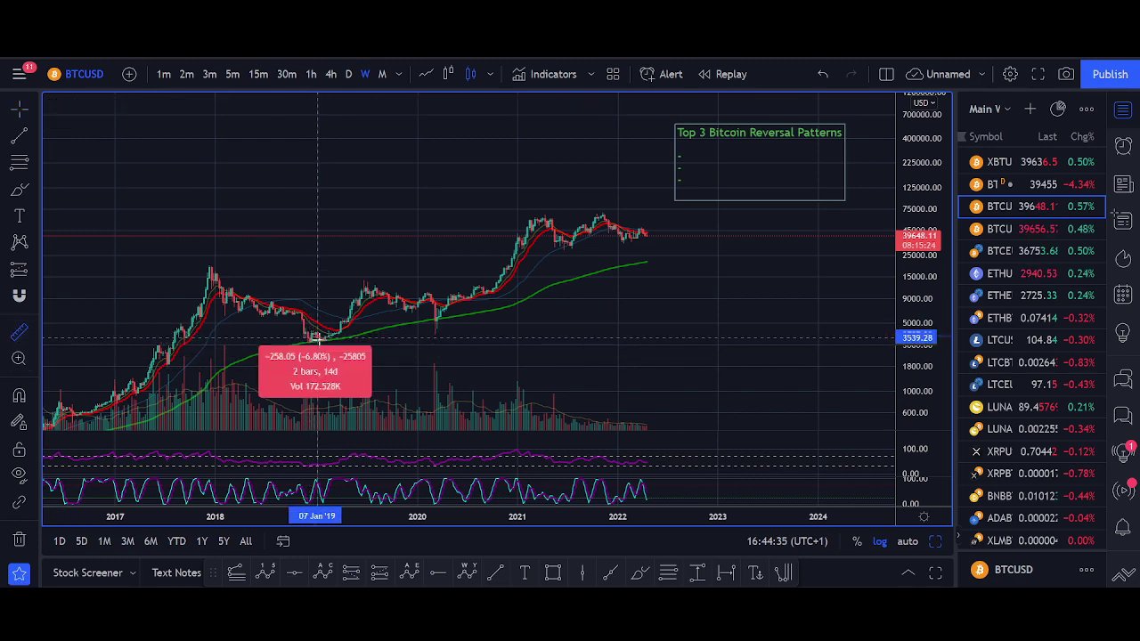
left_click(537, 221)
left_click(520, 267)
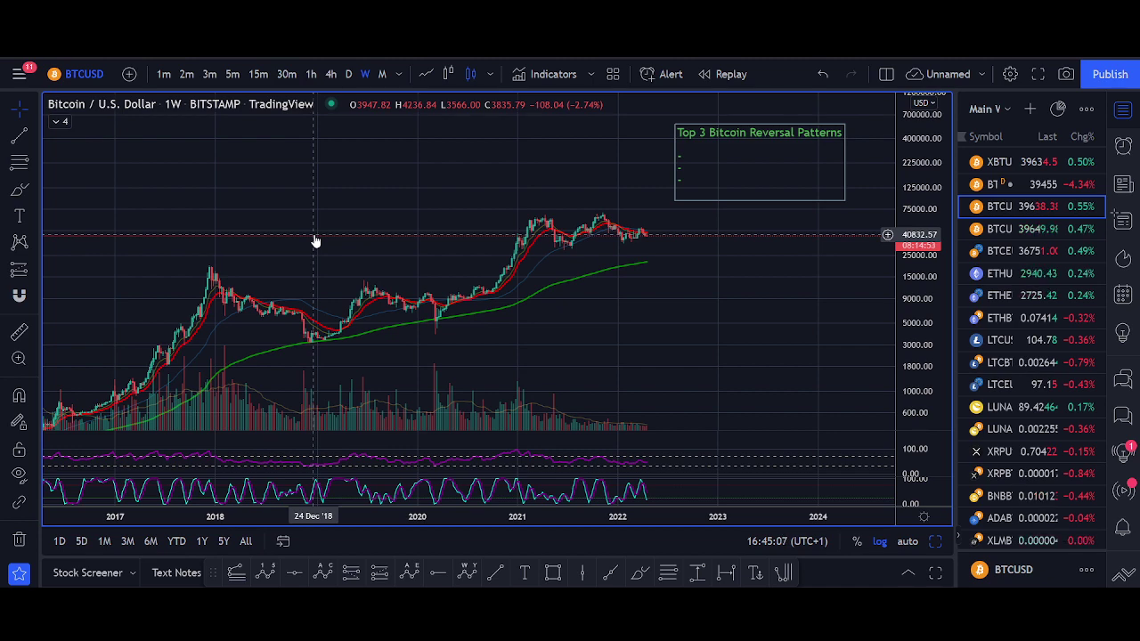
Add "RSI" as the first bullet of the "Top 3 Bitcoin Reversal Patterns" text note.
double_click(715, 168)
left_click(606, 267)
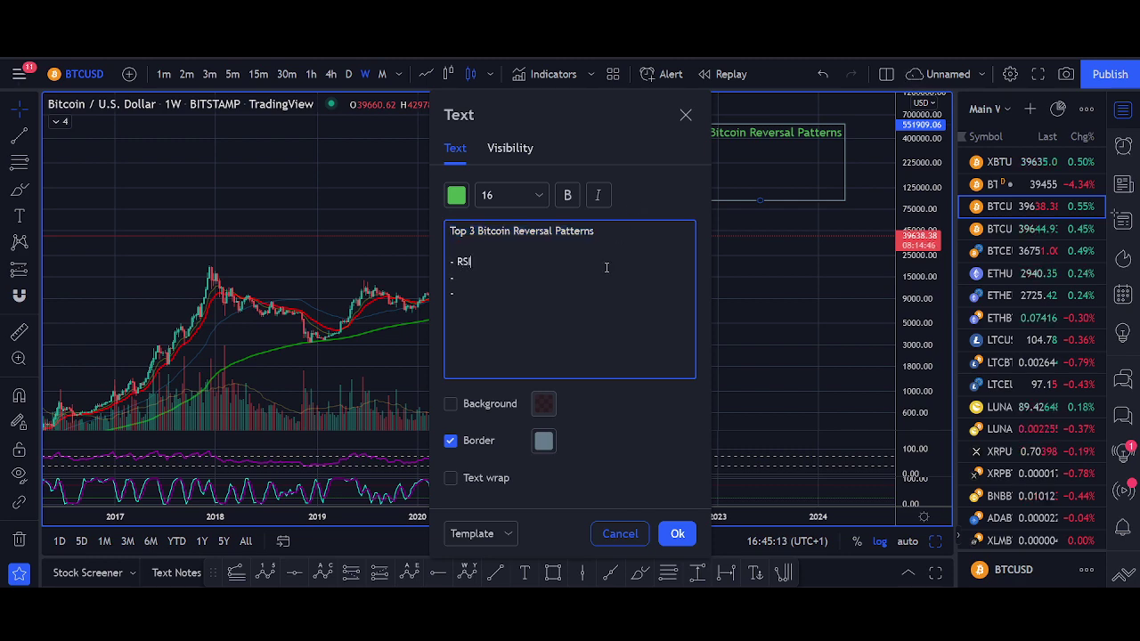
left_click(672, 532)
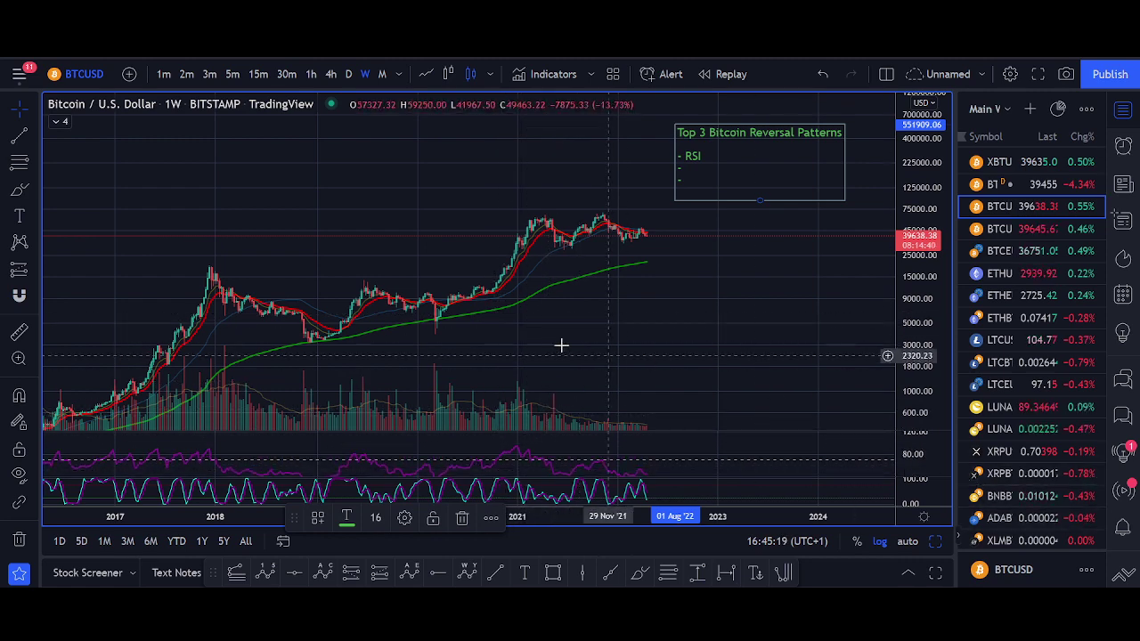
Enlarge the RSI pane below the price chart and compress its scale so the whole RSI curve and both bands fit.
left_click_drag(560, 341, 682, 216)
scroll(614, 424, "down", 3)
left_click_drag(611, 433, 596, 351)
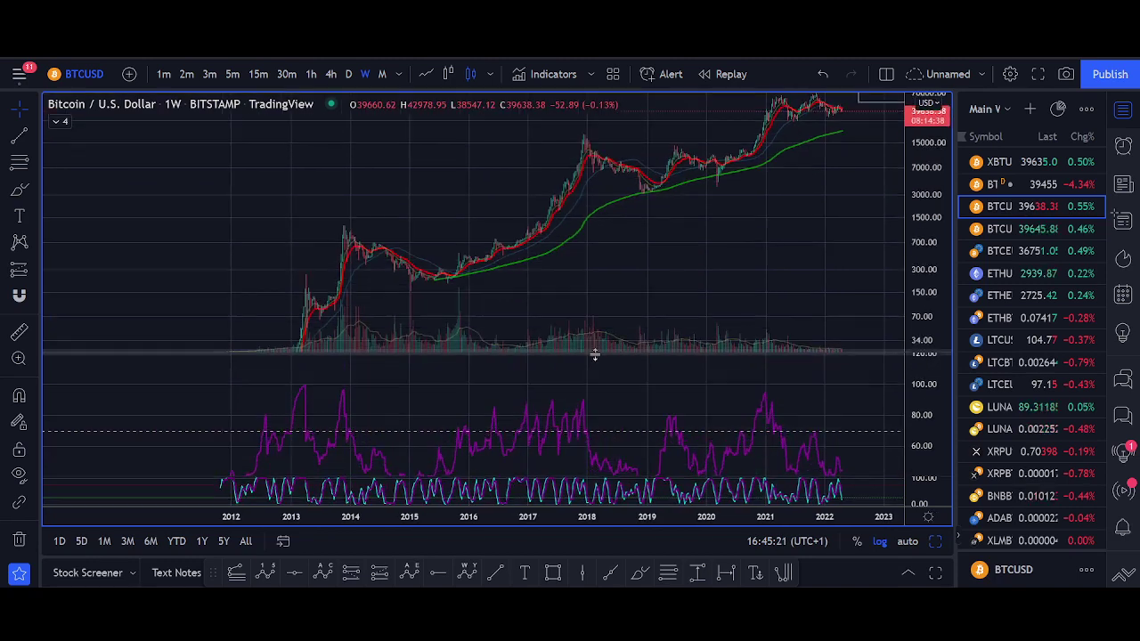
left_click_drag(643, 433, 636, 406)
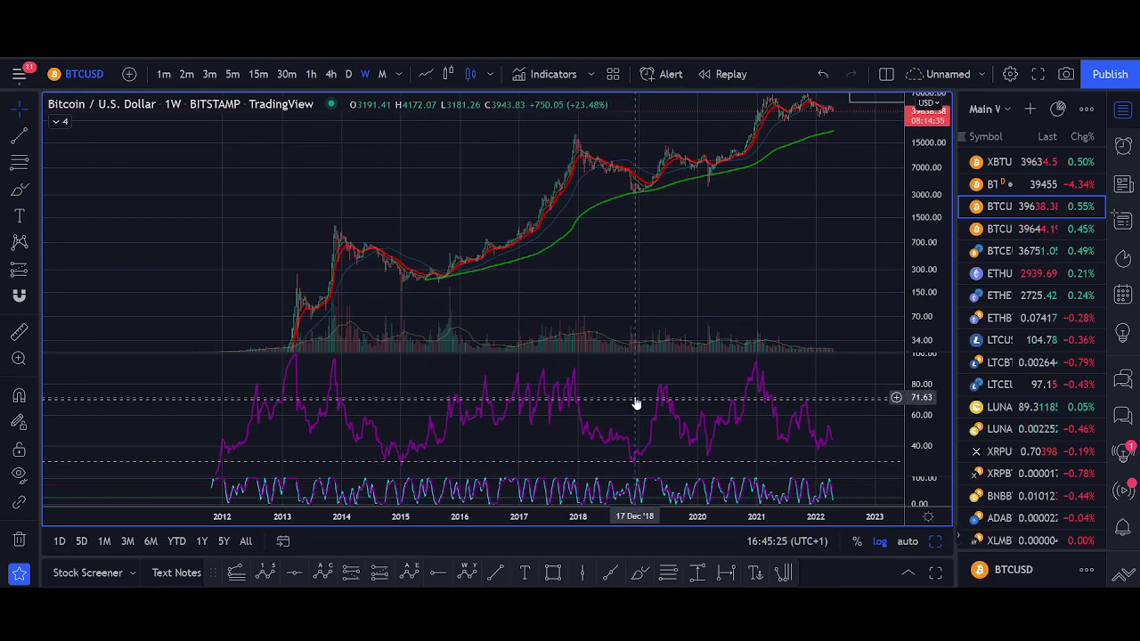
left_click_drag(918, 407, 913, 446)
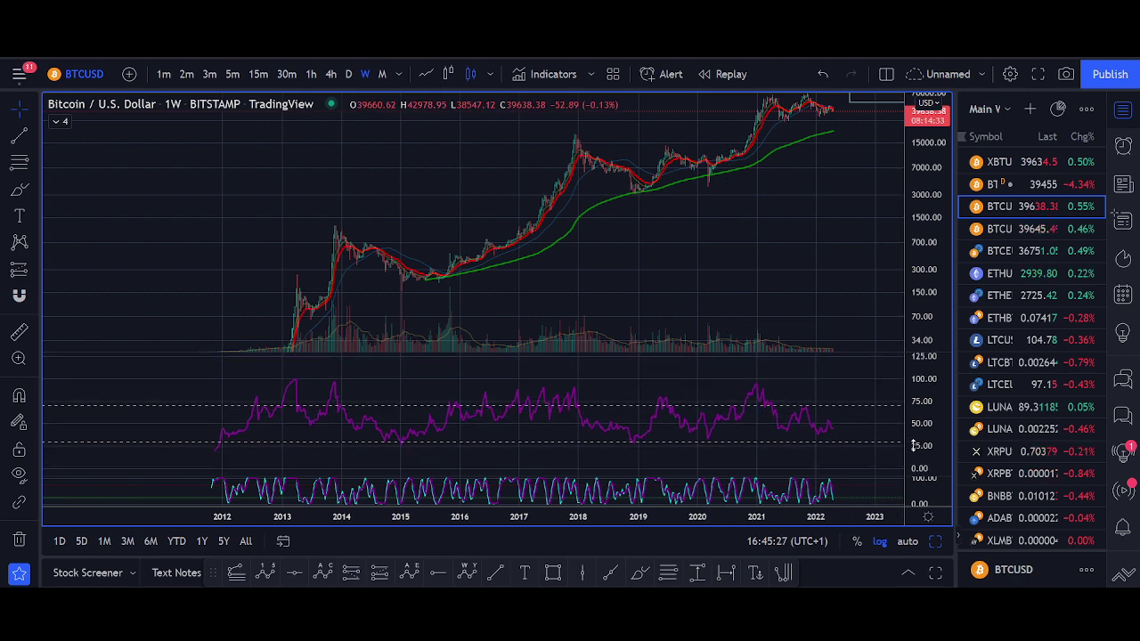
Rescale the price axis so Bitcoin's full history from 2011 to 2022 fits above the RSI pane.
left_click_drag(412, 286, 299, 226)
scroll(348, 262, "down", 4)
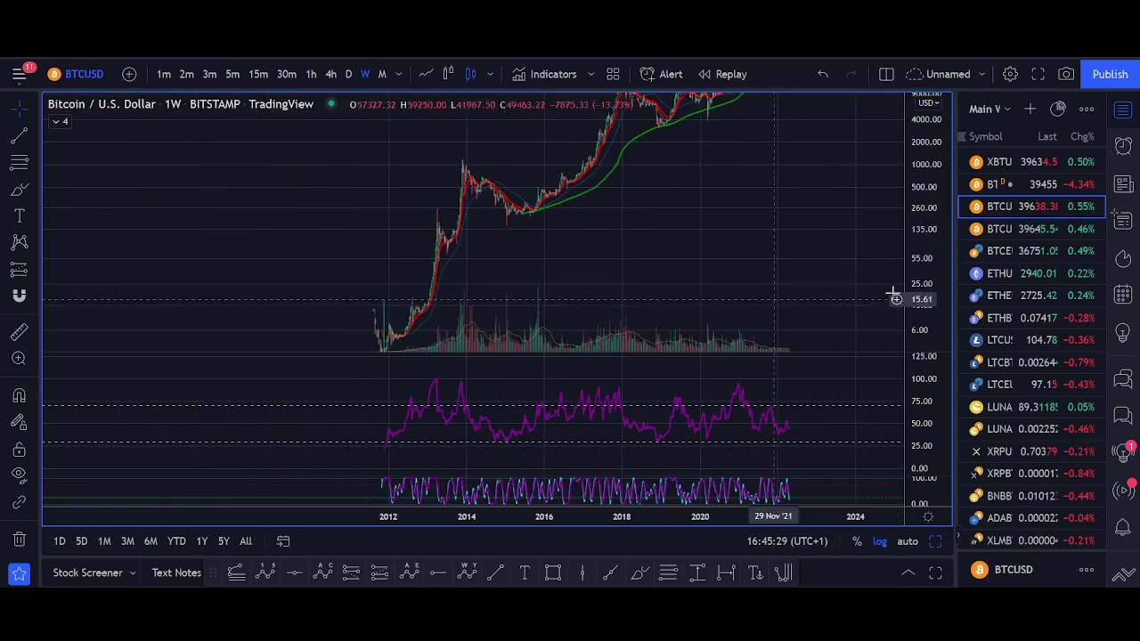
left_click_drag(935, 198, 931, 260)
left_click(909, 541)
scroll(709, 348, "up", 5)
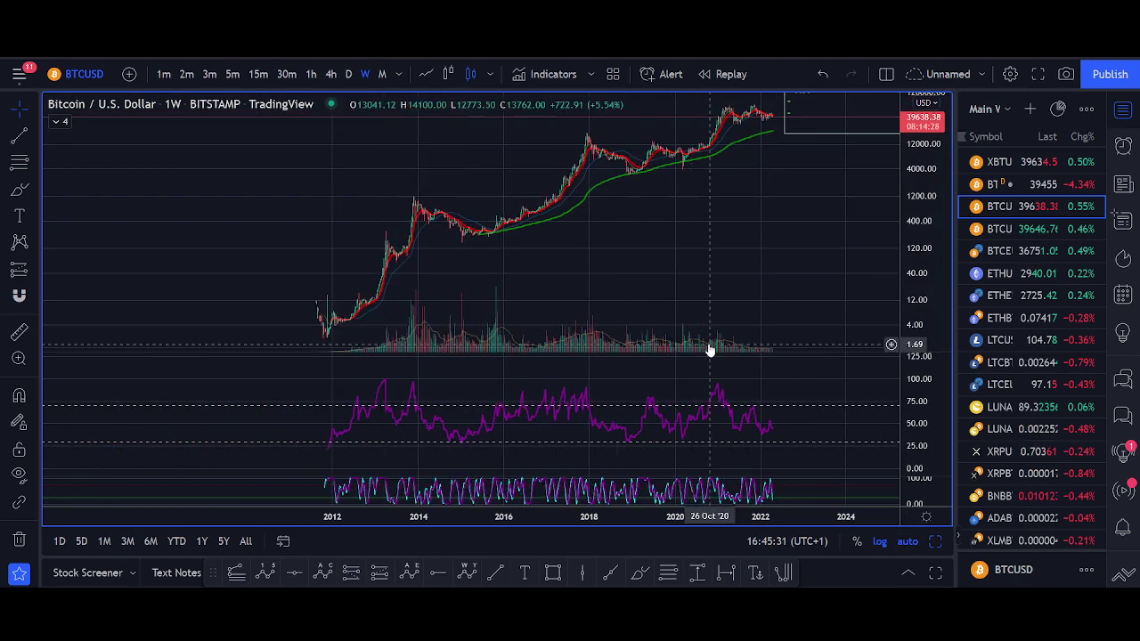
left_click_drag(915, 206, 915, 251)
Draw a vertical line at 26 Dec 2011, at the early low of the weekly RSI.
left_click_drag(437, 227, 792, 155)
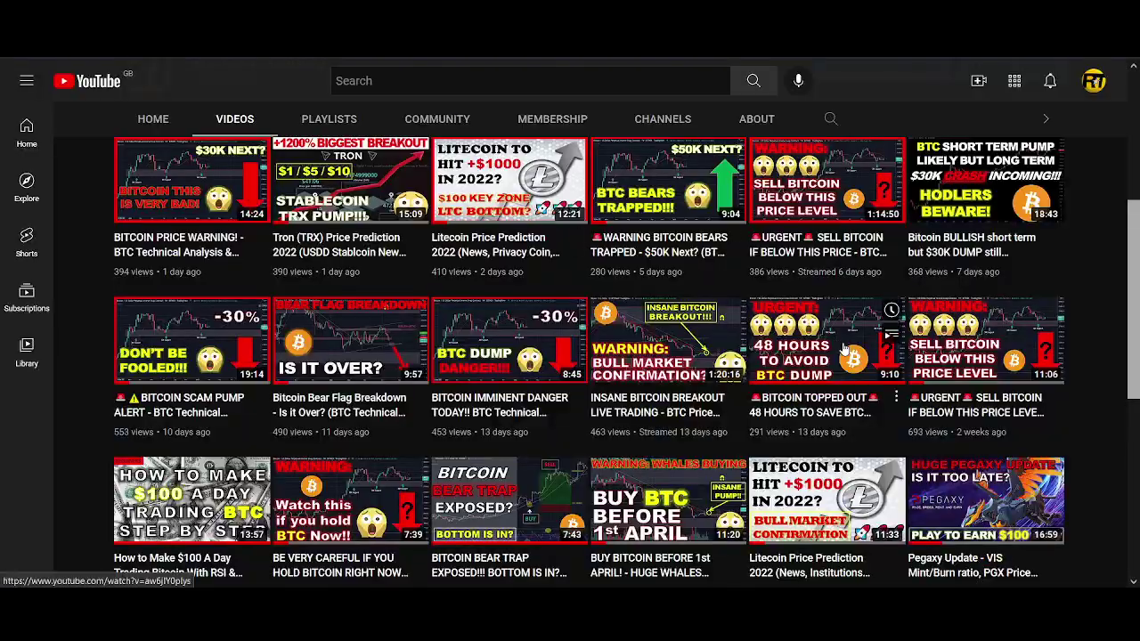
scroll(842, 342, "up", 3)
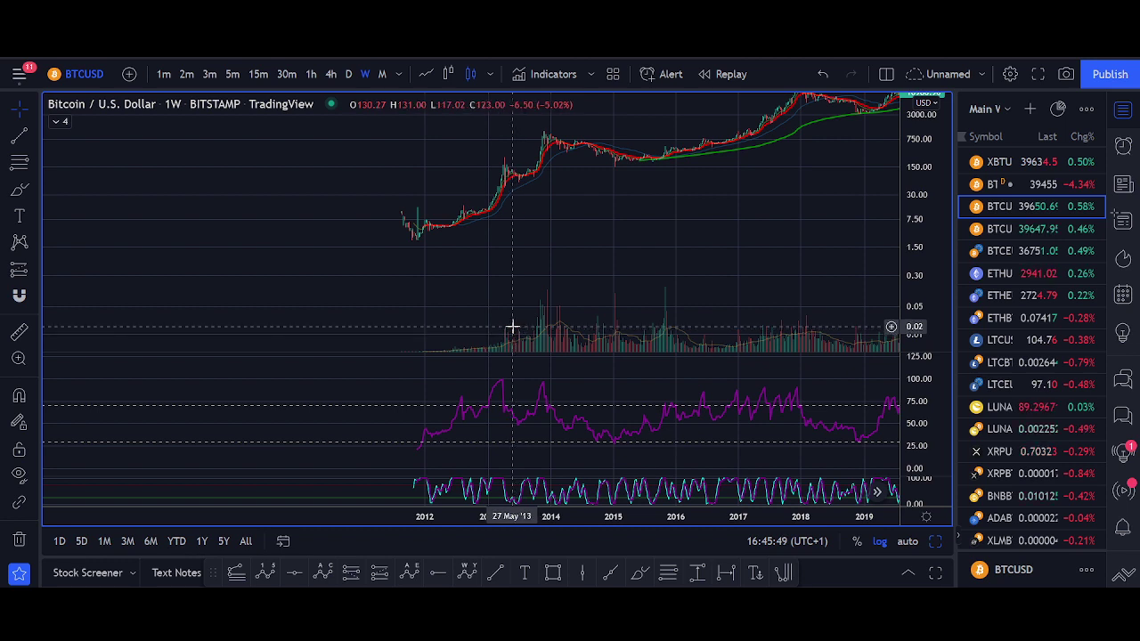
left_click(577, 575)
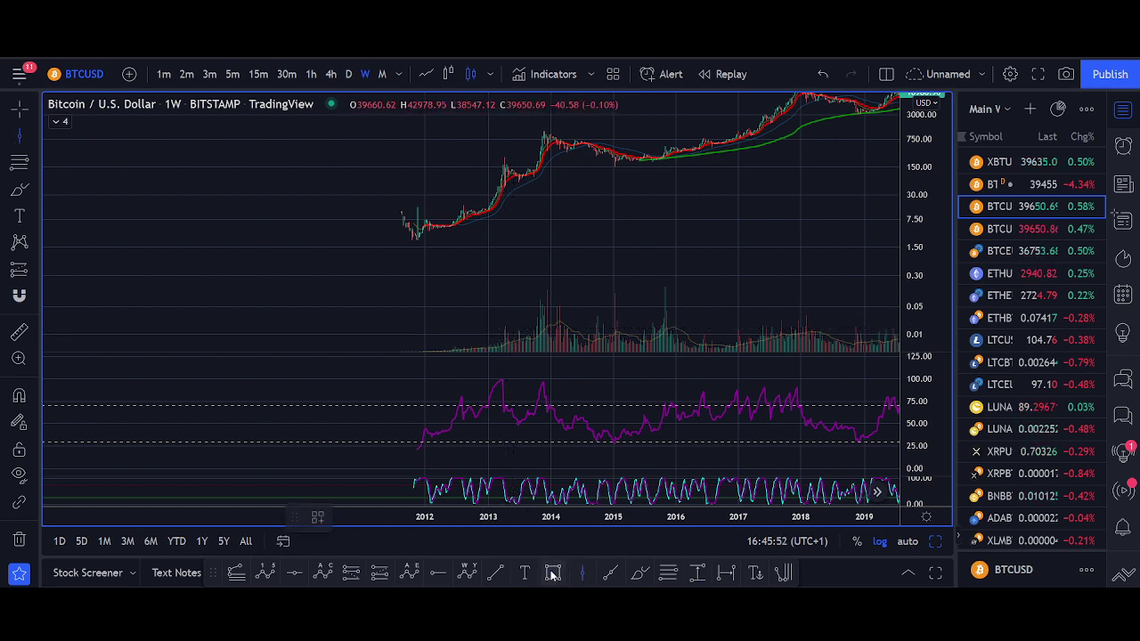
left_click(419, 302)
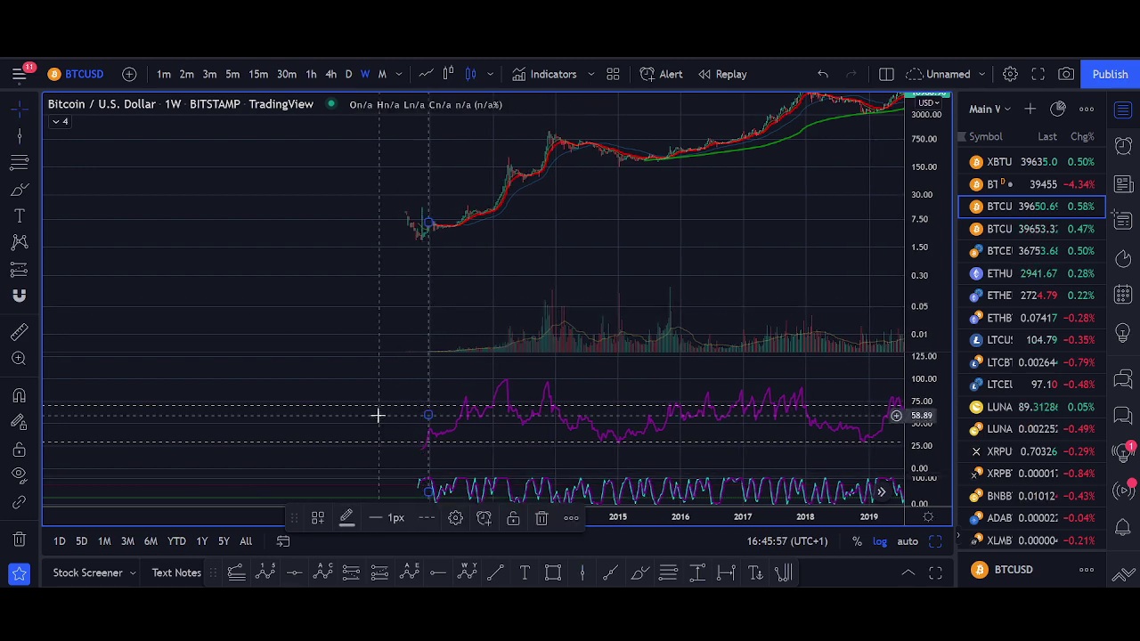
Draw vertical lines at 29 Sep 2014 and 12 Jan 2015, where the RSI dips to its lower band.
scroll(376, 415, "up", 3)
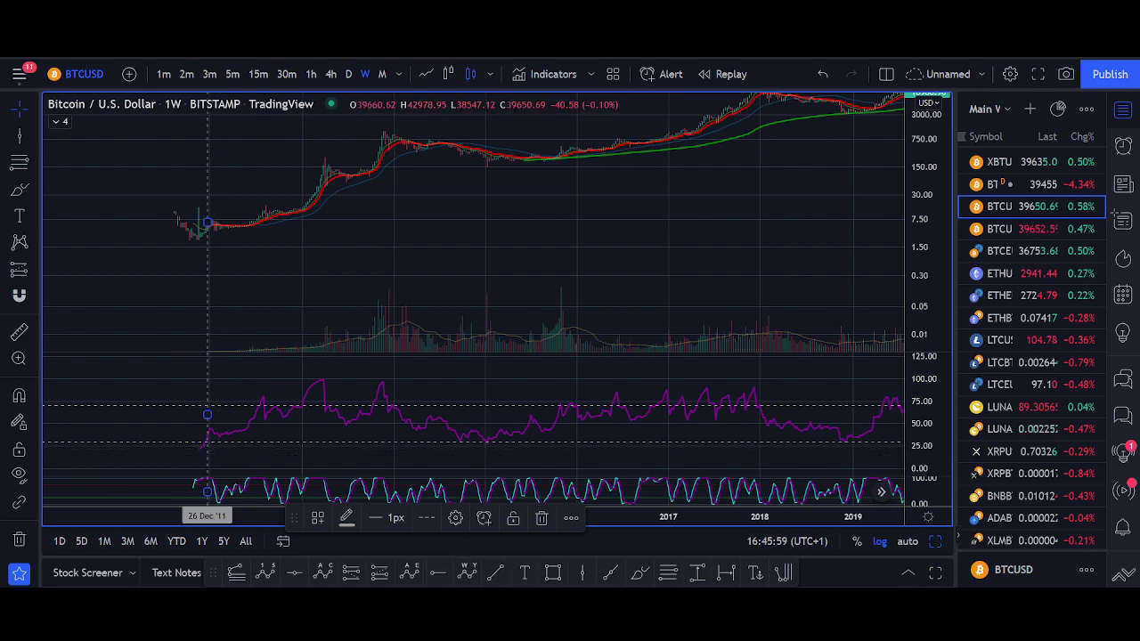
left_click(580, 573)
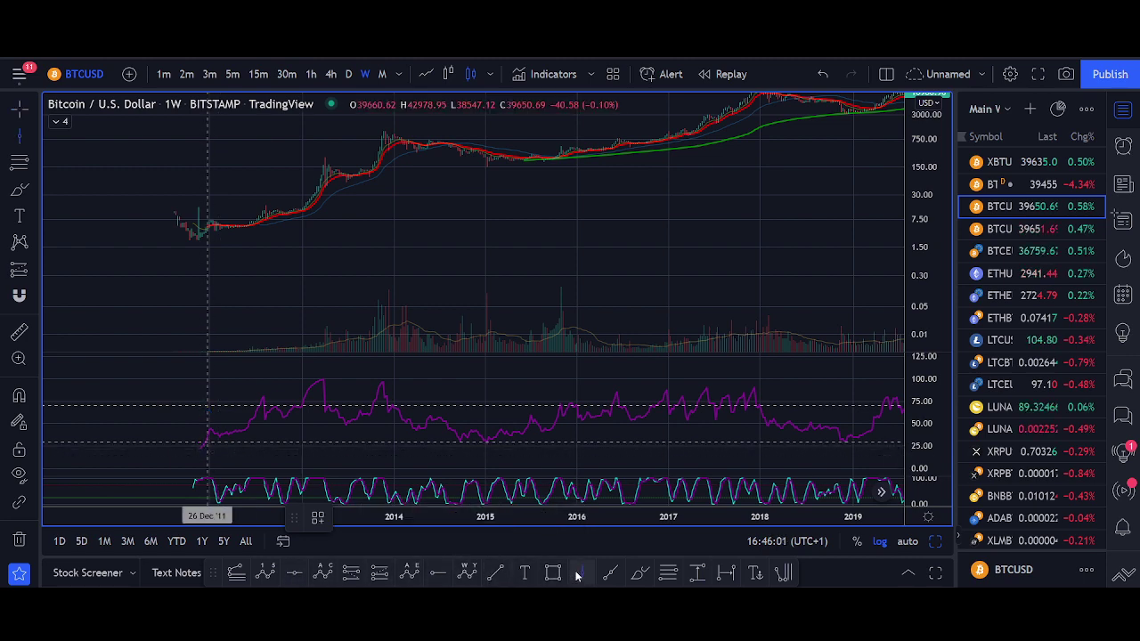
left_click(460, 334)
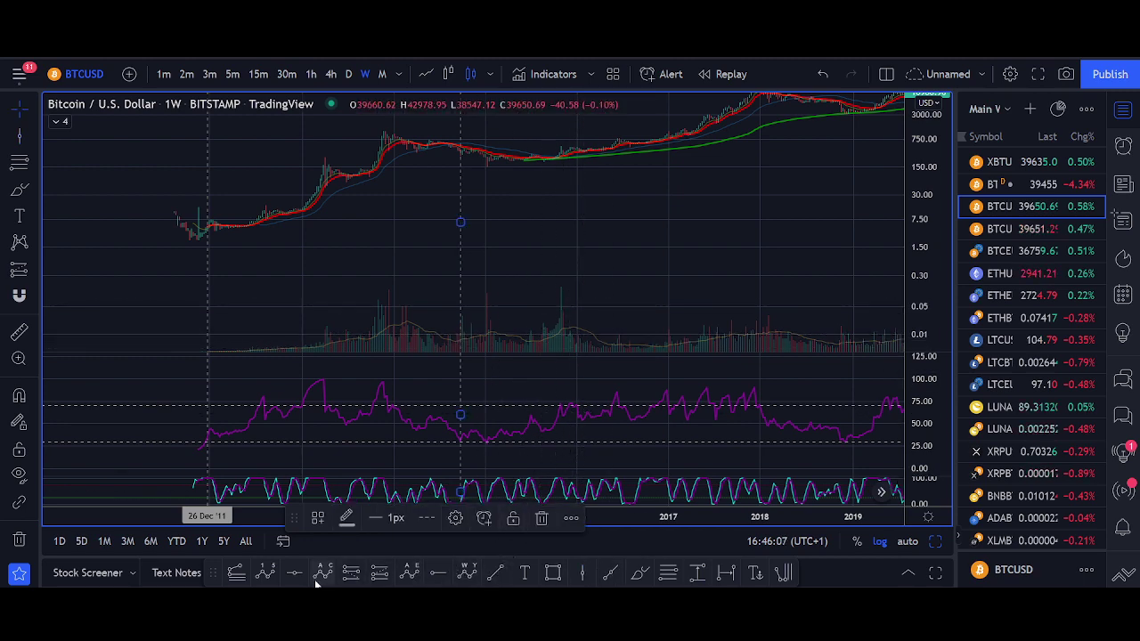
left_click(581, 572)
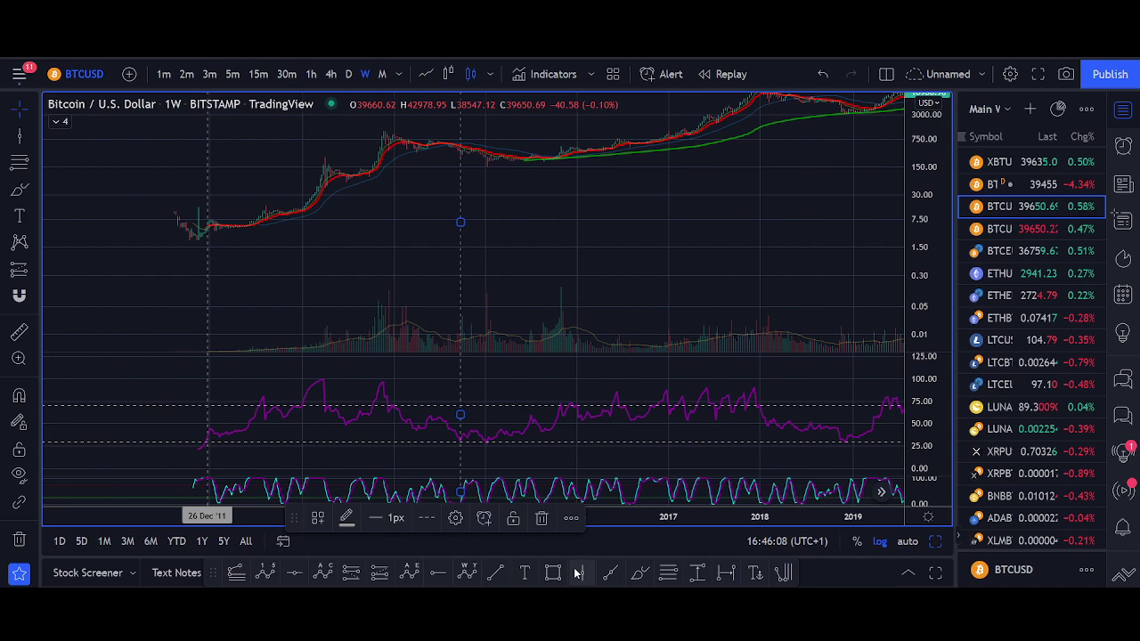
left_click(486, 360)
Draw a vertical line at 3 Dec 2018, where the RSI dips to its lower band.
left_click_drag(753, 282, 498, 341)
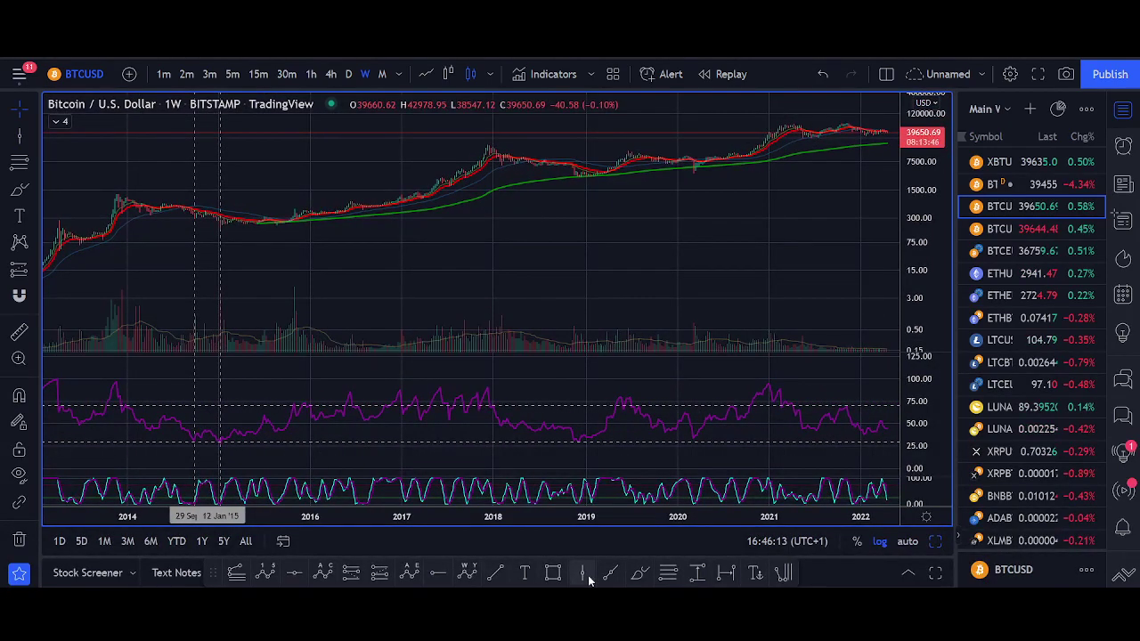
left_click(583, 572)
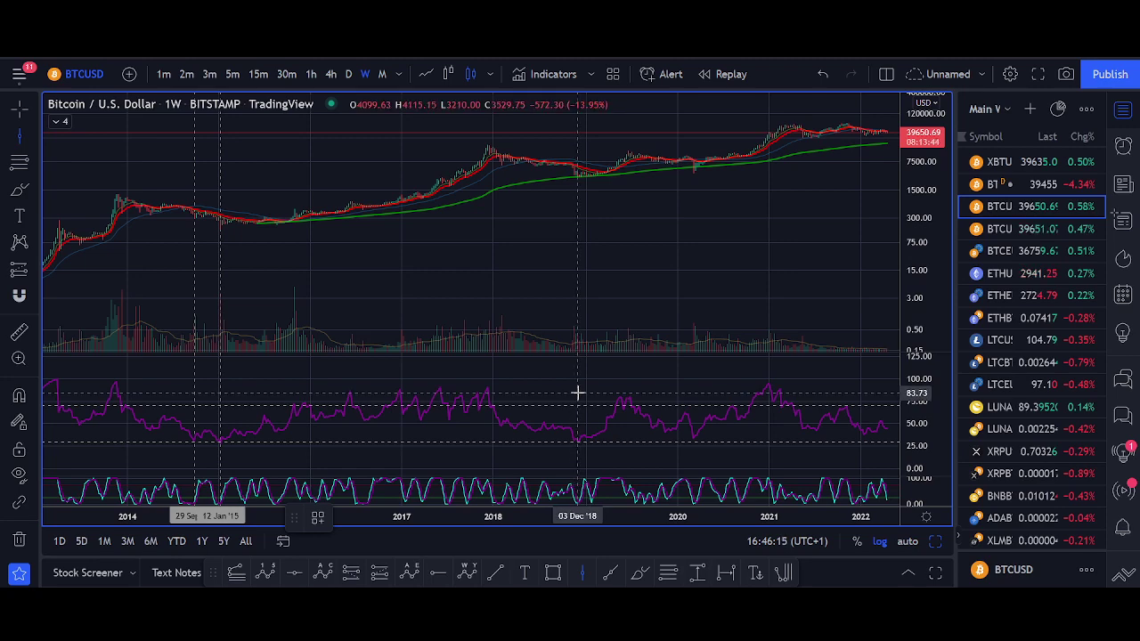
left_click(577, 392)
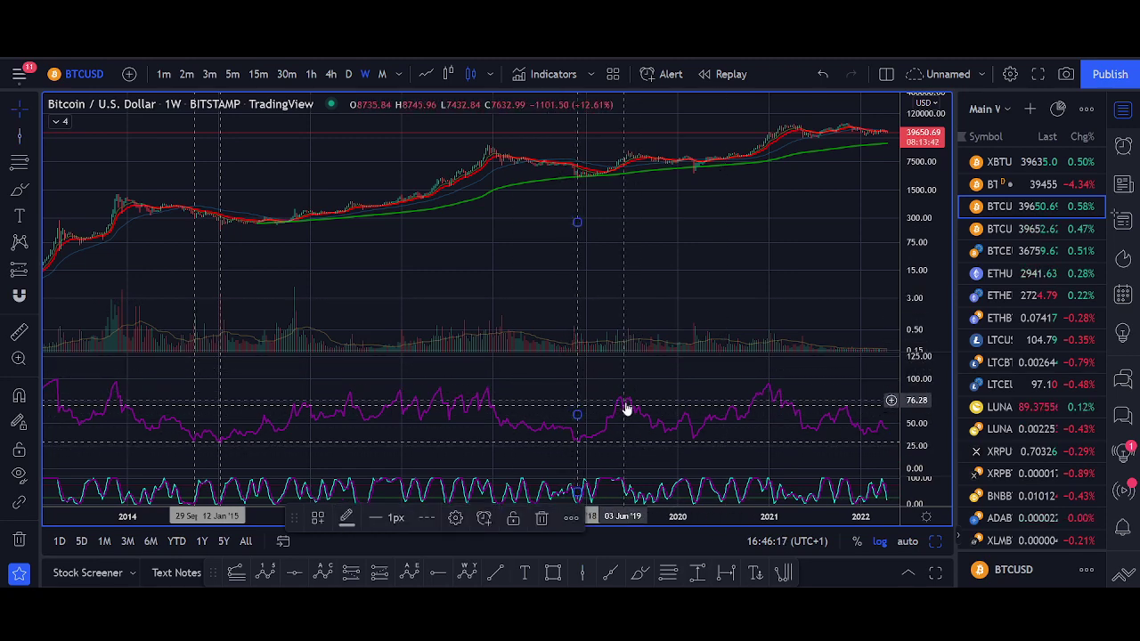
scroll(565, 433, "up", 2)
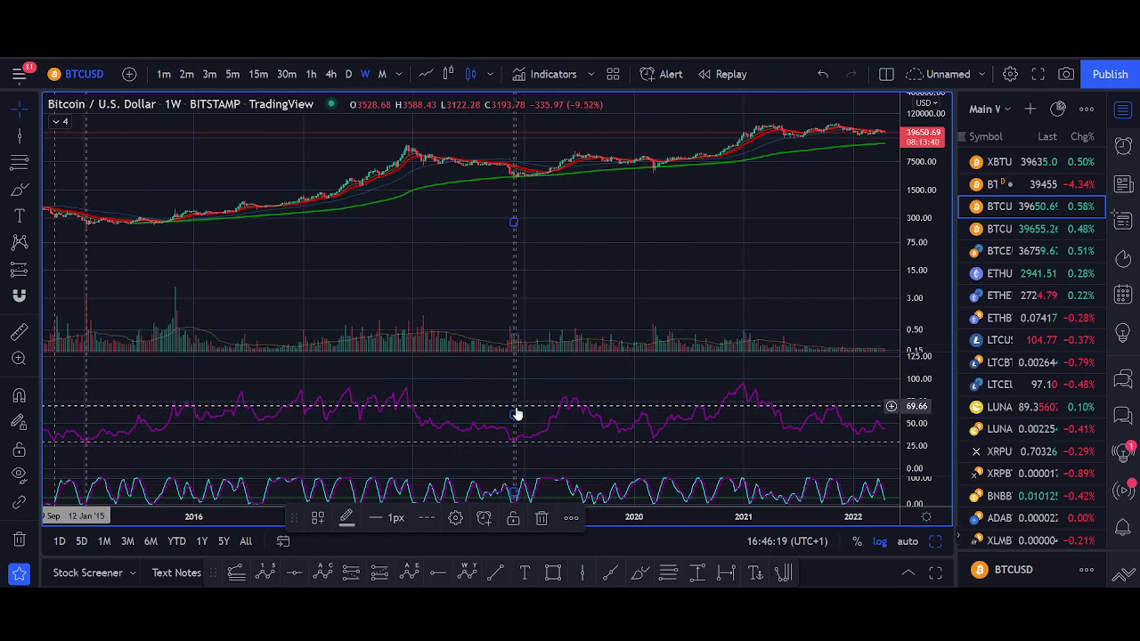
scroll(623, 412, "up", 2)
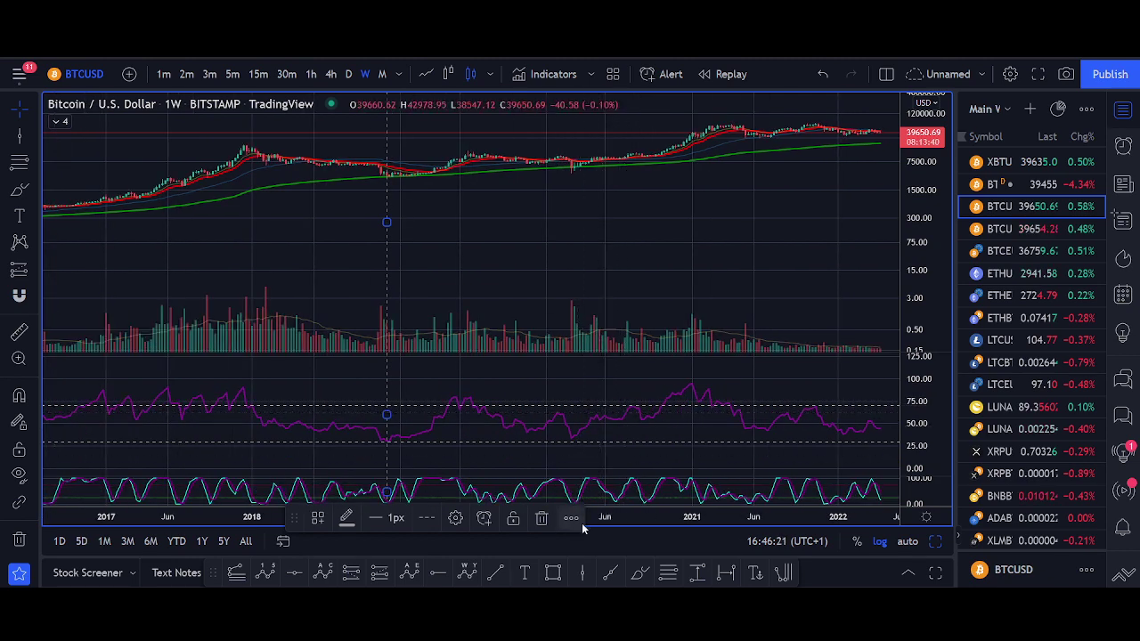
left_click(581, 572)
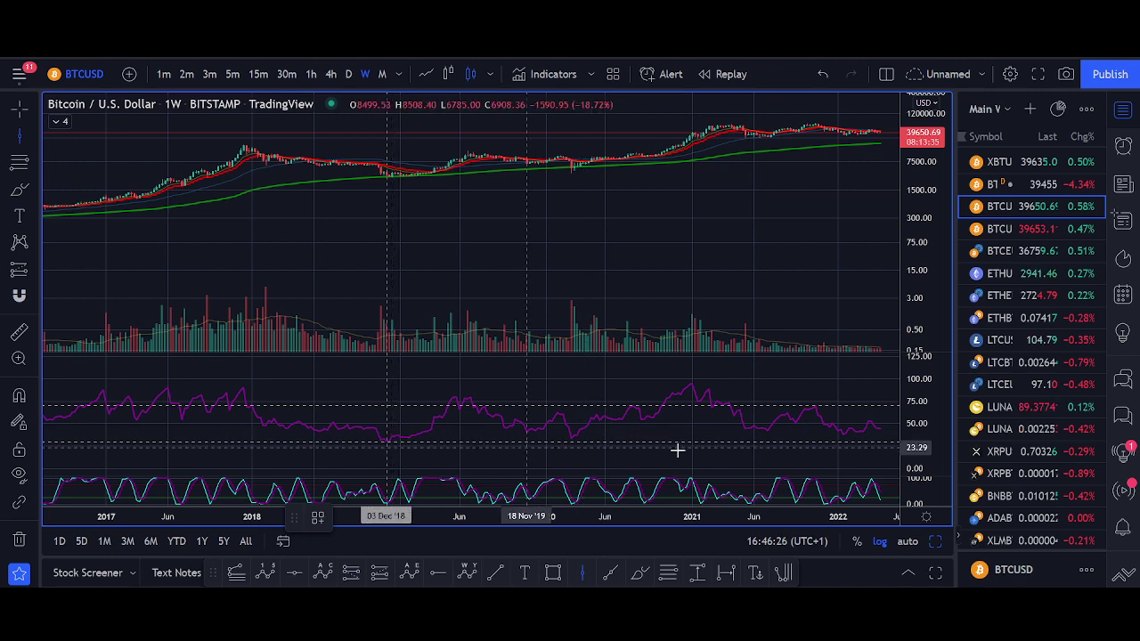
scroll(768, 420, "down", 5)
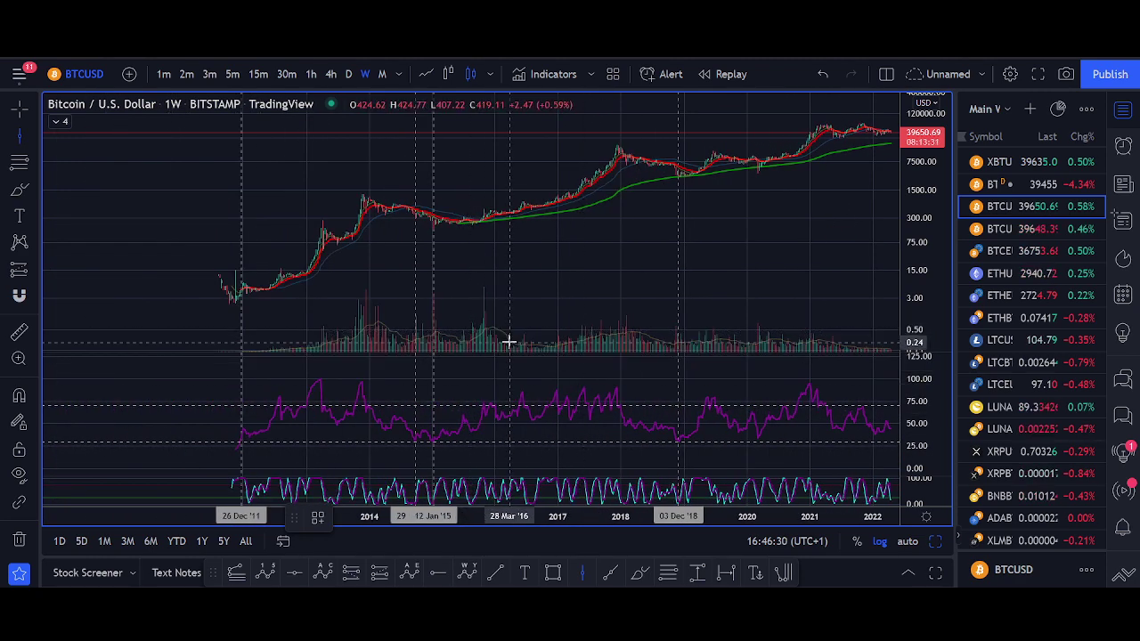
scroll(614, 418, "up", 2)
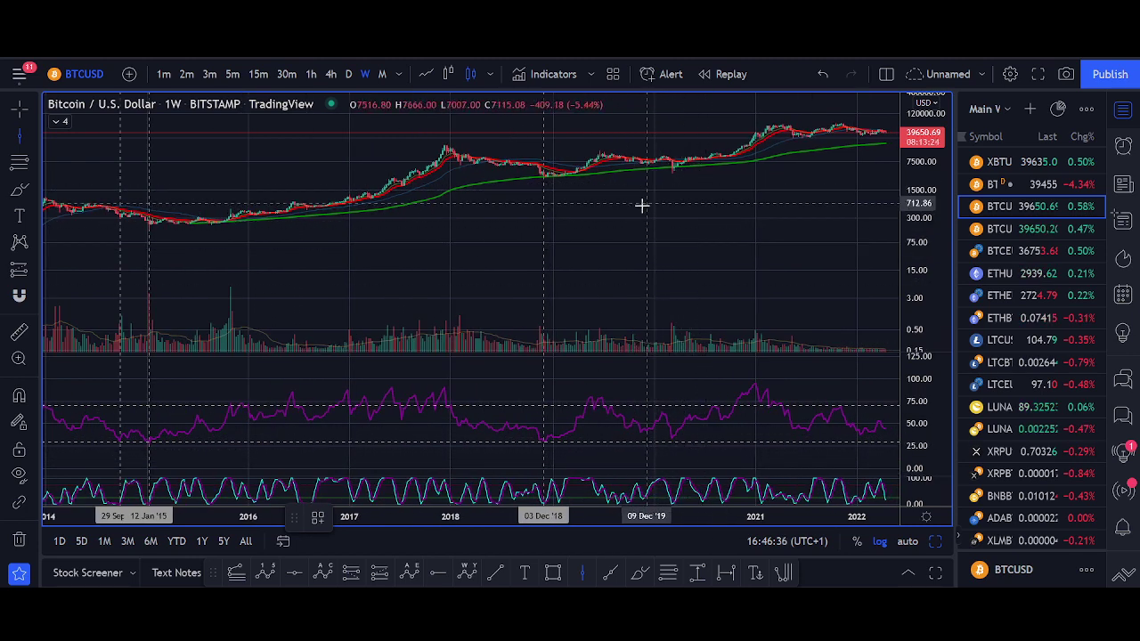
scroll(672, 263, "down", 2)
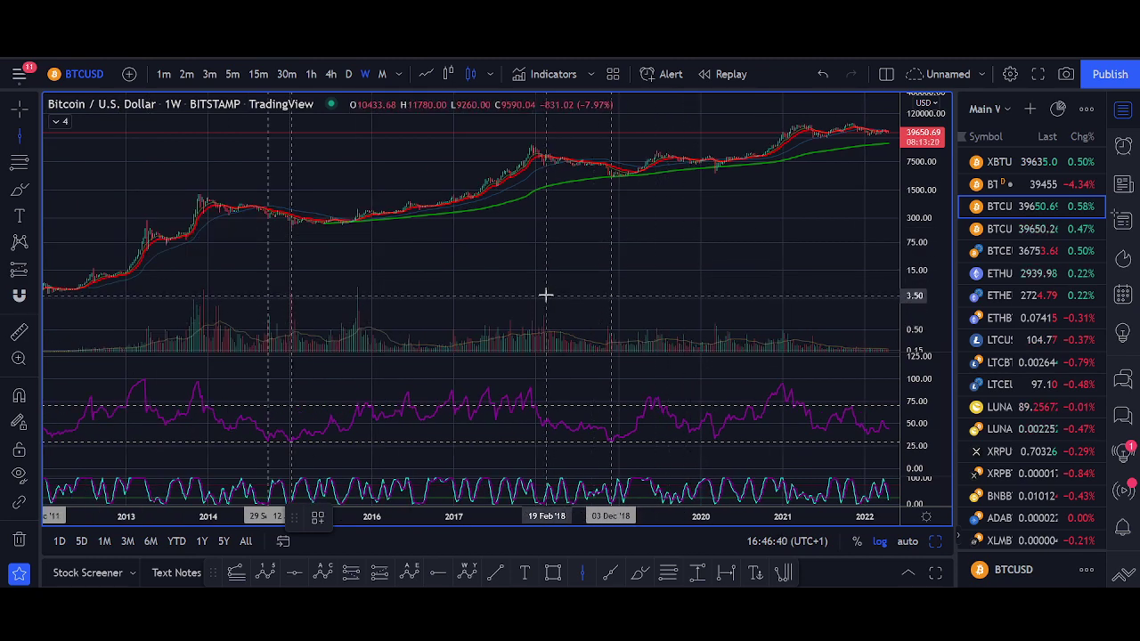
key("Escape")
Check the length and source settings of the RSI indicator and close them without changes.
left_click_drag(421, 293, 678, 257)
scroll(580, 332, "up", 2)
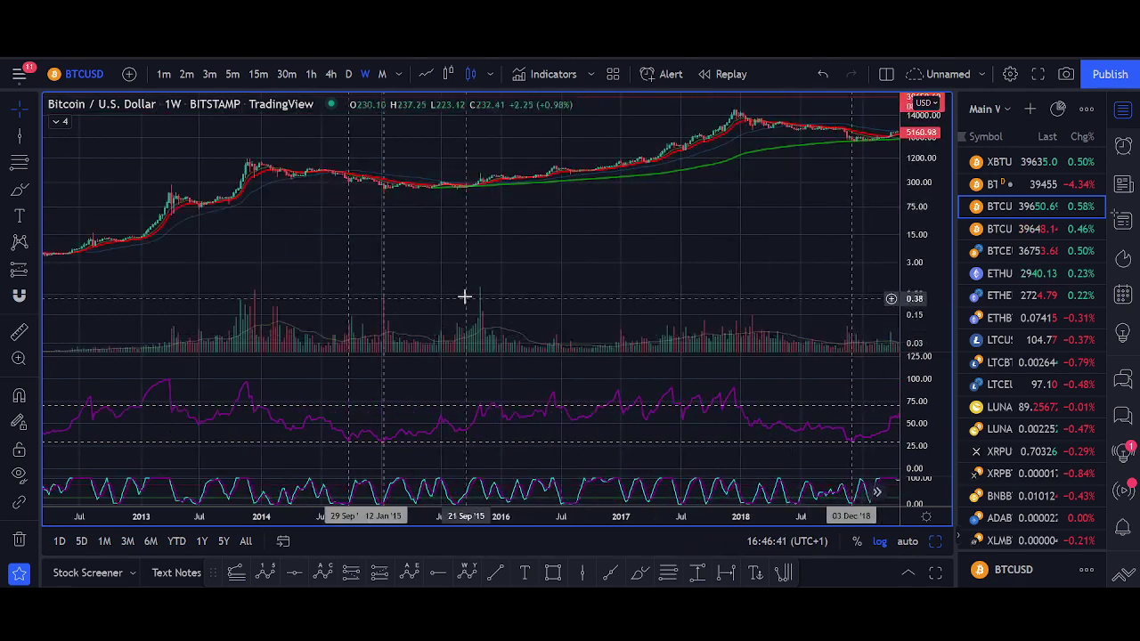
left_click_drag(464, 296, 760, 216)
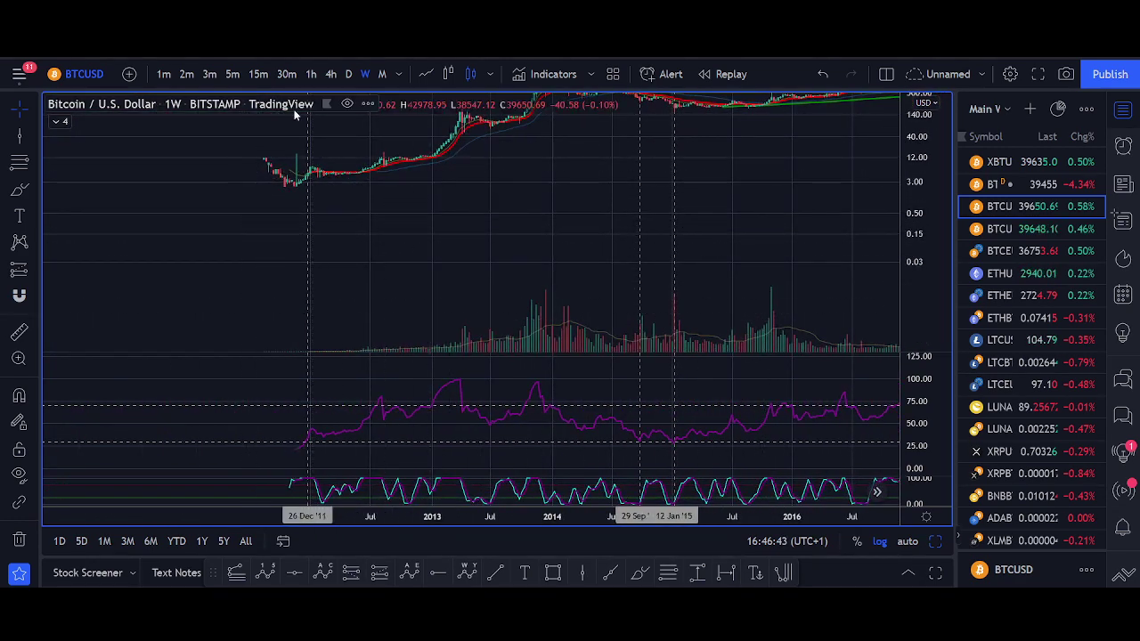
double_click(452, 383)
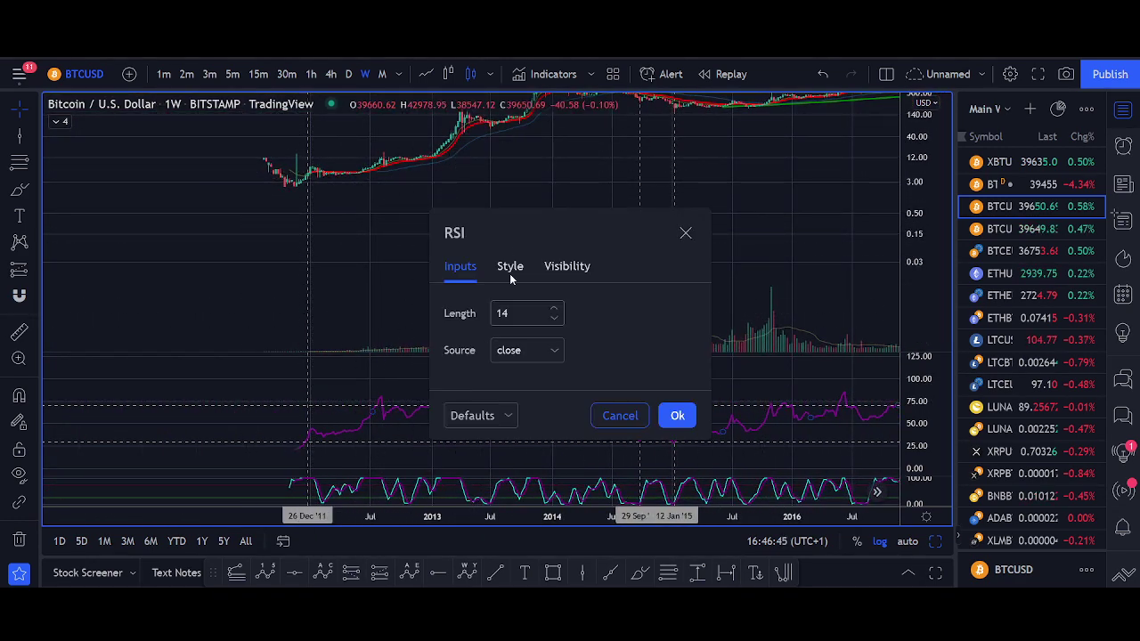
left_click(686, 233)
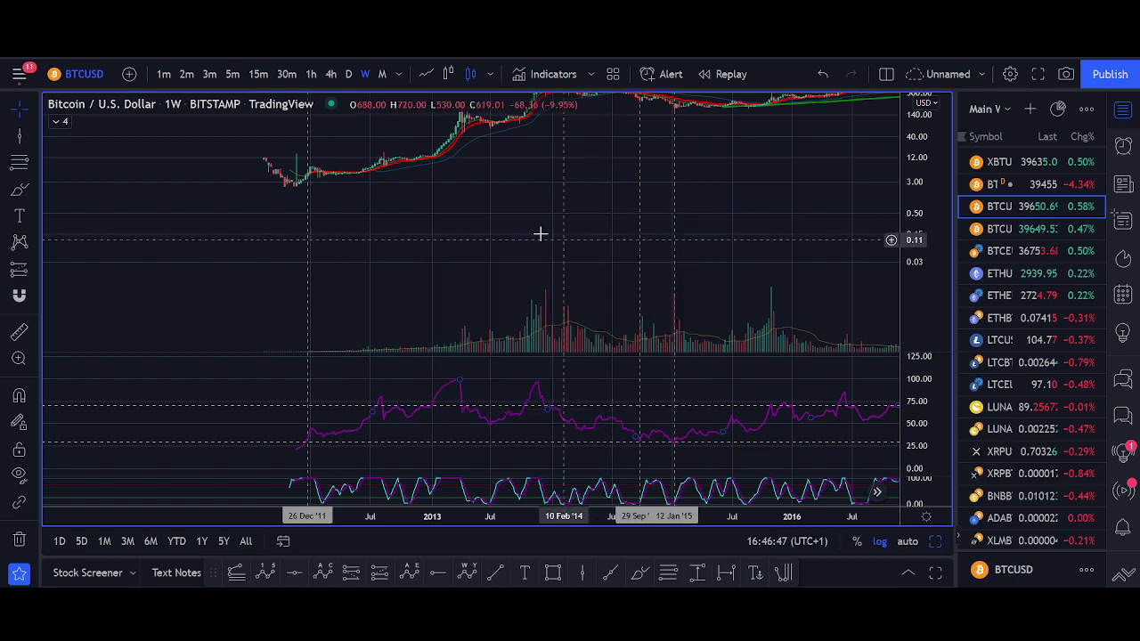
Switch to the browser and look through the Rockstar Trading Group website, its Trading Group page and the Rockstar Trading YouTube channel.
left_click_drag(427, 241, 596, 197)
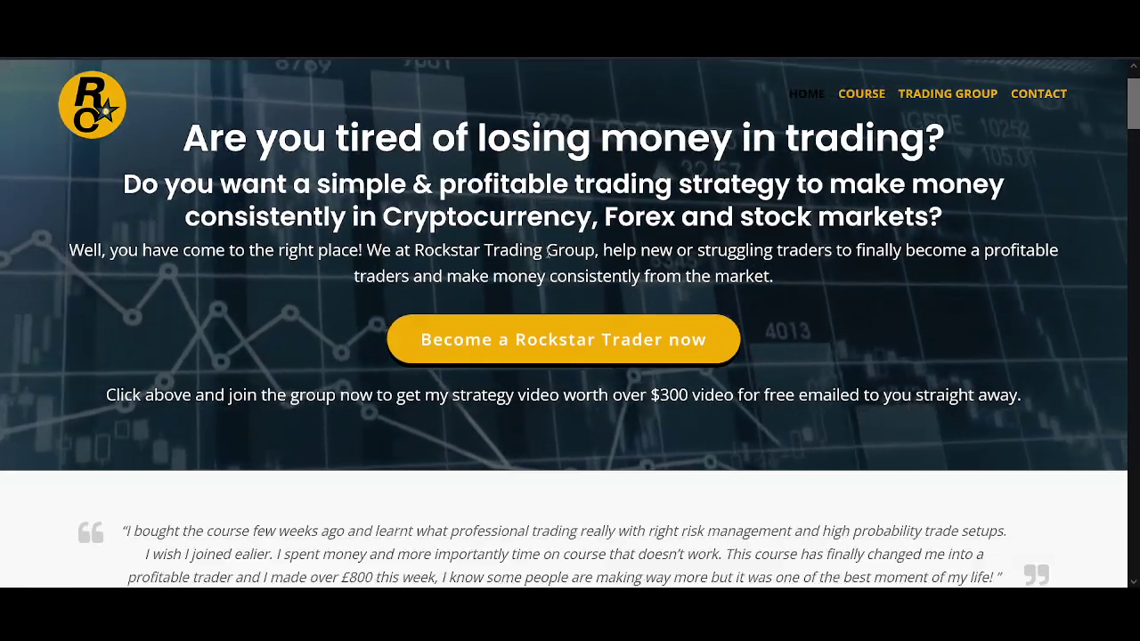
scroll(559, 250, "down", 3)
scroll(570, 256, "up", 4)
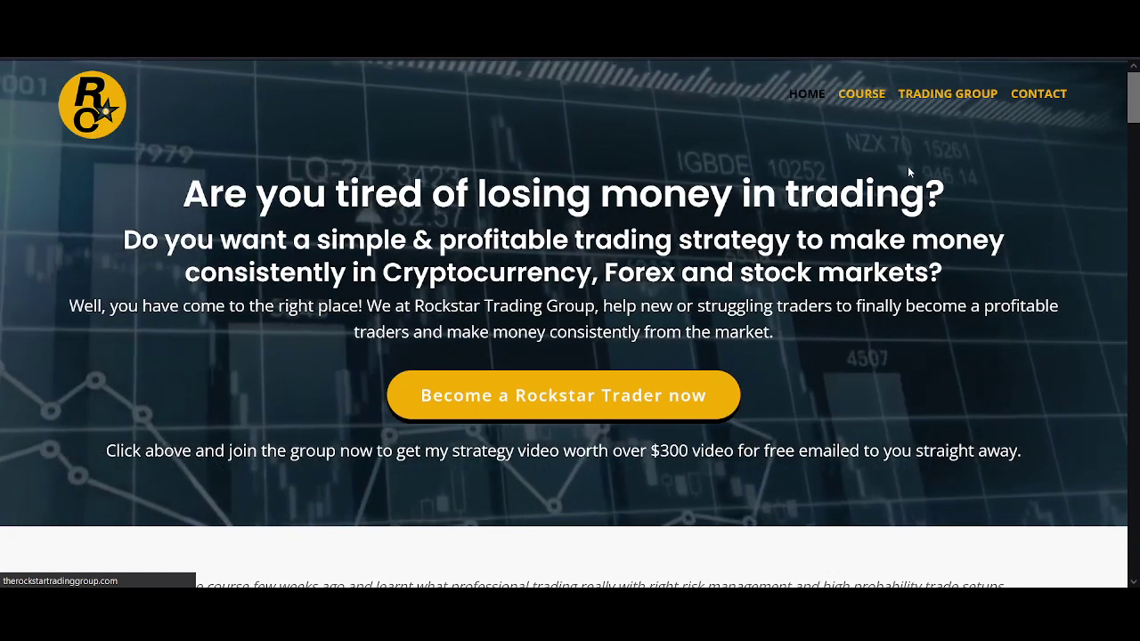
left_click(947, 94)
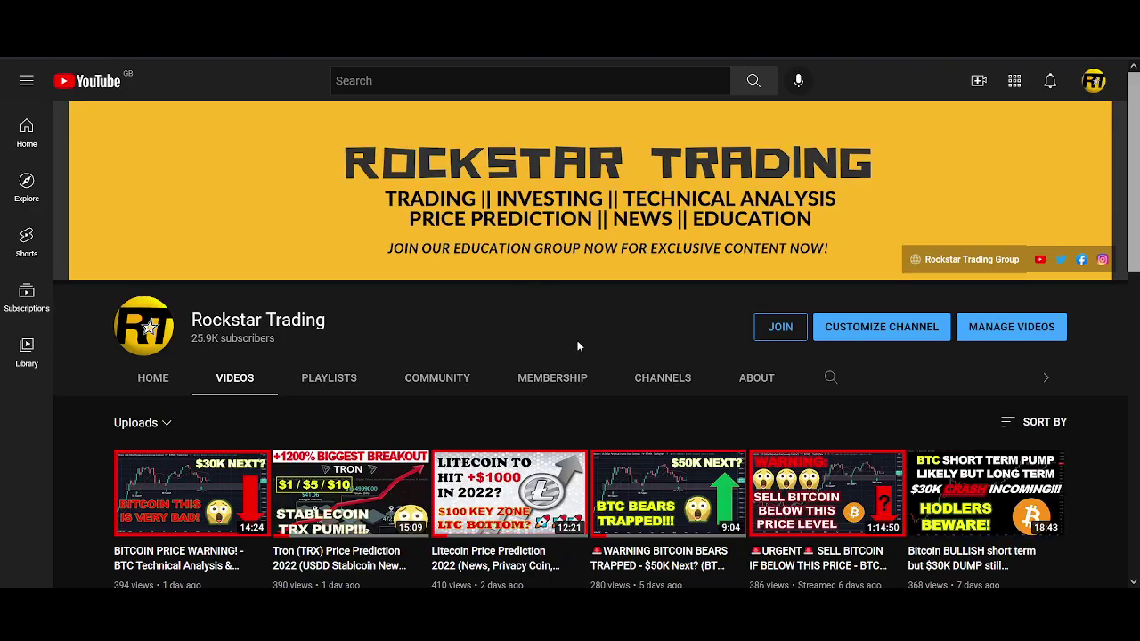
scroll(577, 346, "down", 3)
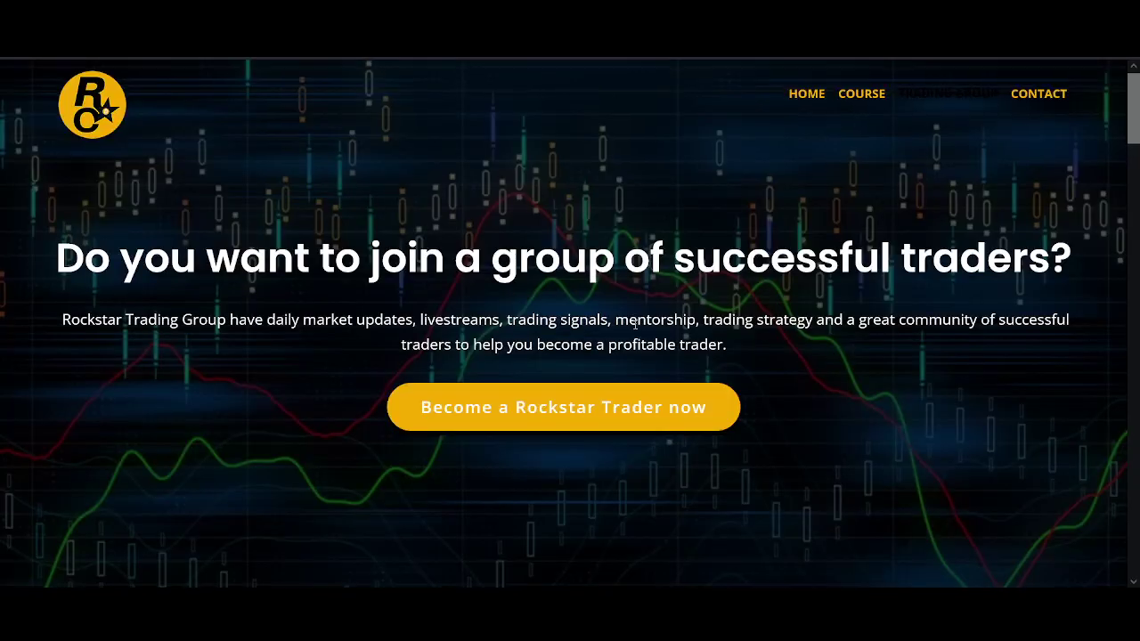
scroll(516, 549, "down", 5)
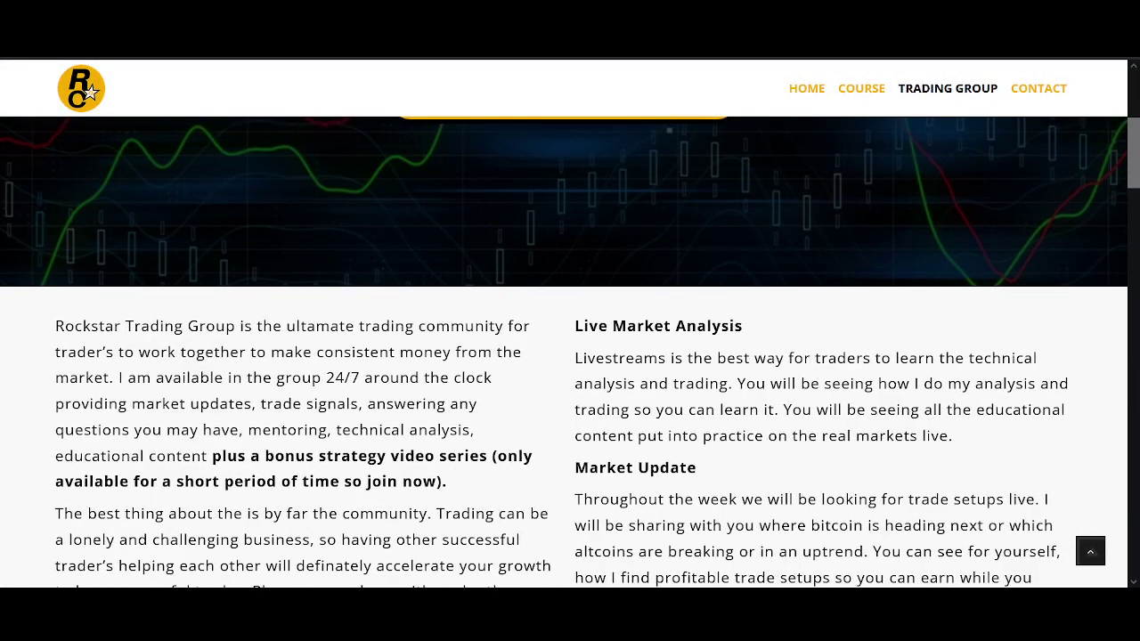
Bring up the Rockstar Trading Group (Membership) chat window and review its earlier messages.
left_click_drag(1139, 151, 715, 153)
scroll(795, 376, "up", 2)
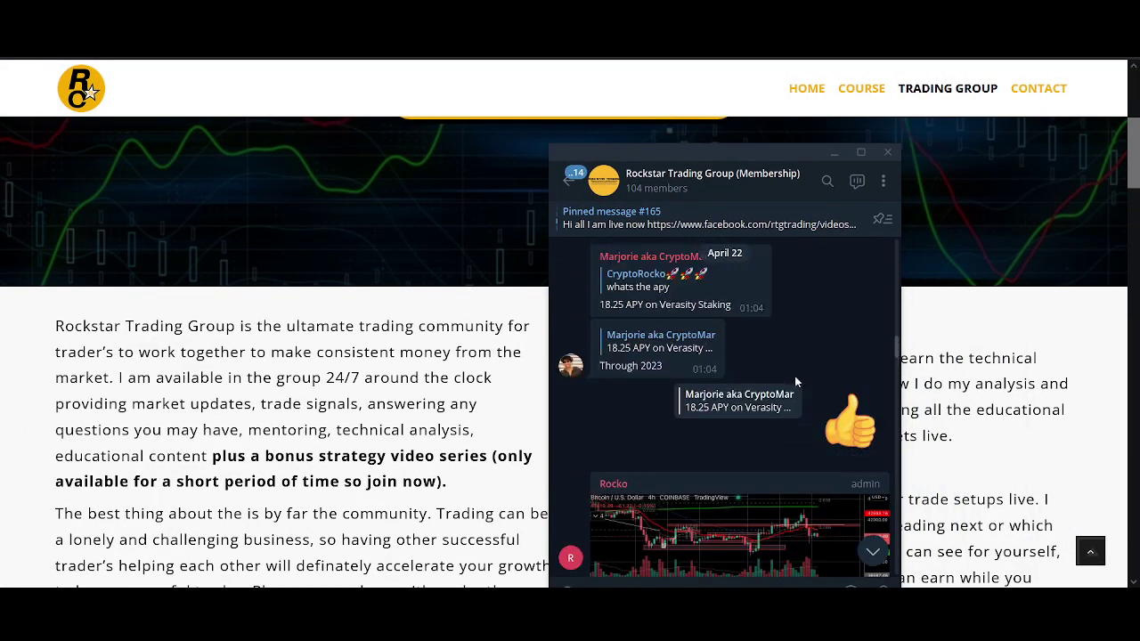
scroll(795, 377, "up", 2)
scroll(794, 376, "up", 8)
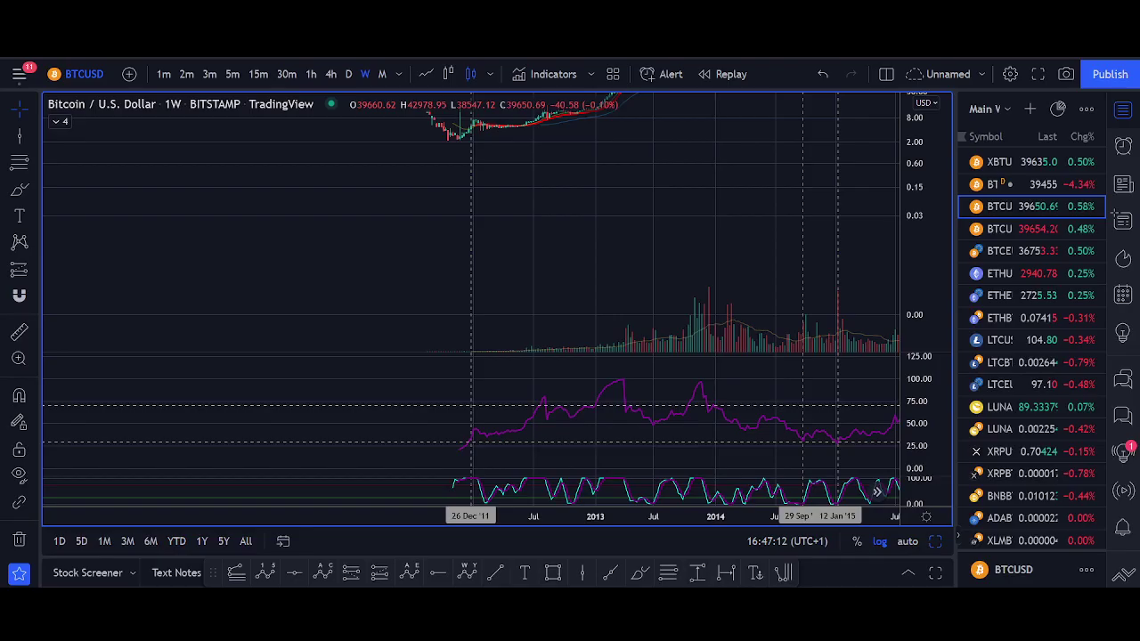
Back on the weekly BTCUSD chart, move the earliest vertical line to 19 Dec 2011 at the RSI low.
scroll(389, 338, "up", 2)
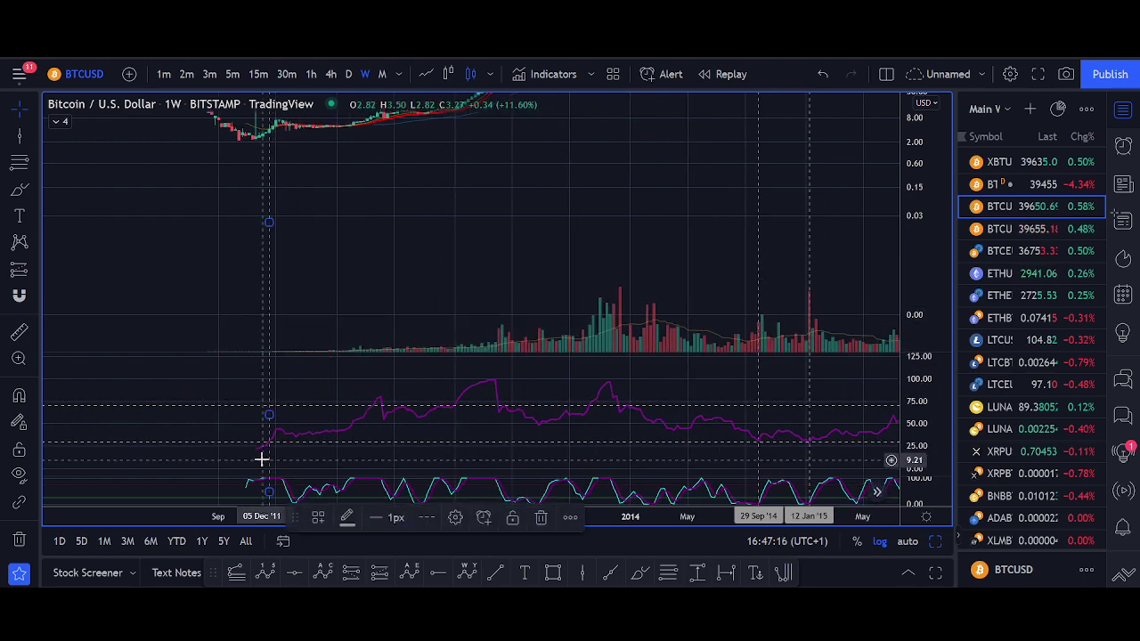
left_click_drag(336, 210, 360, 327)
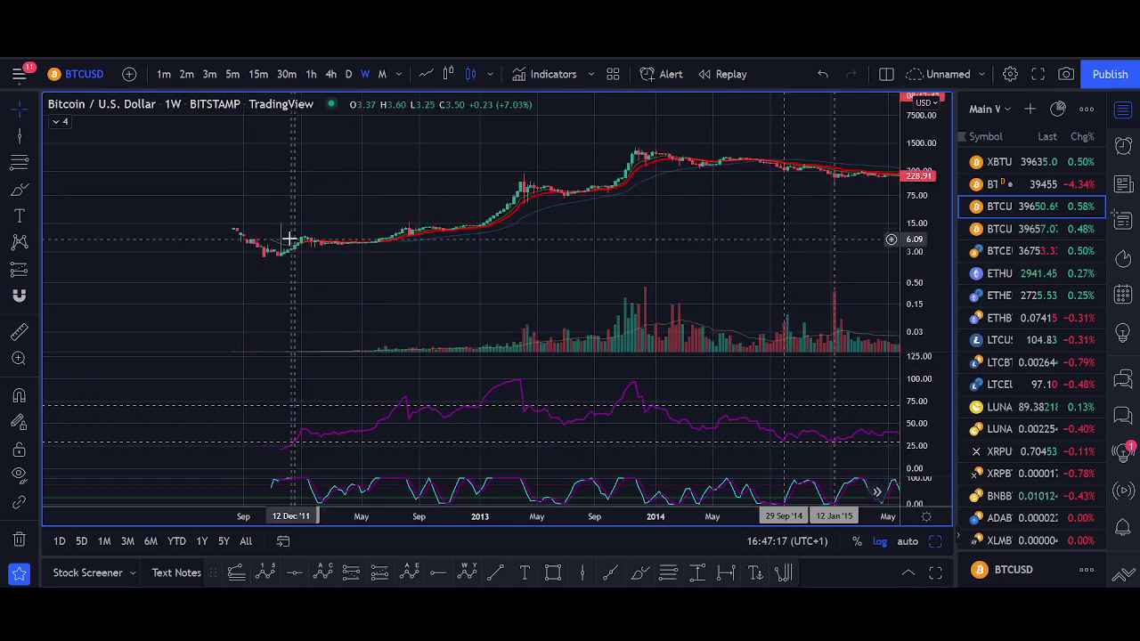
left_click_drag(499, 243, 588, 151)
scroll(534, 161, "down", 3)
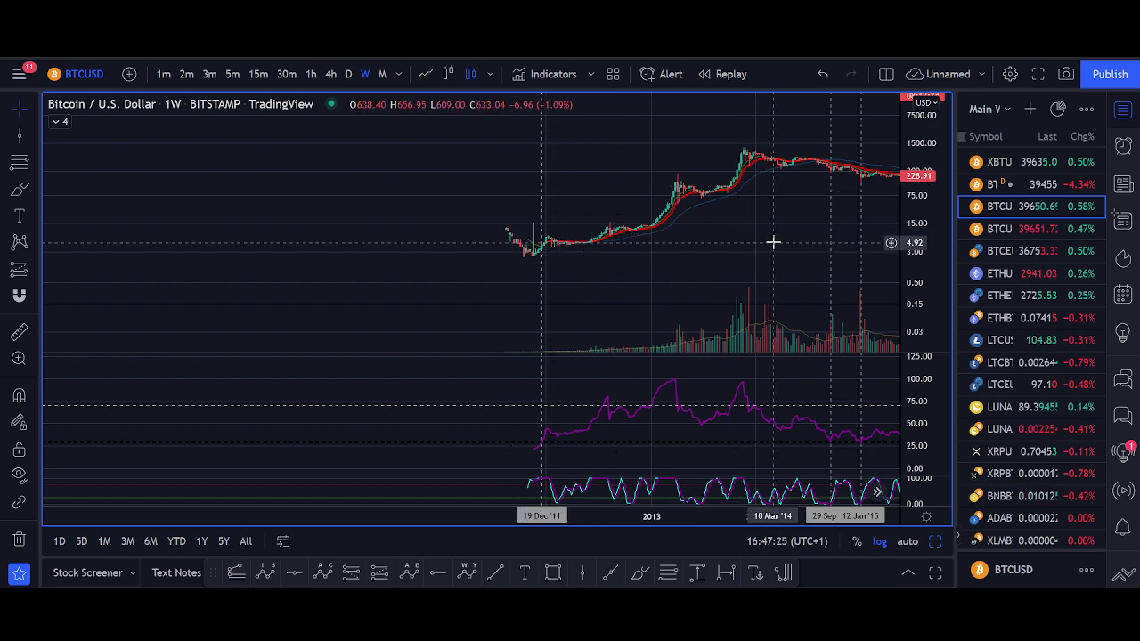
Measure the price drop that follows the 29 Sep 2014 vertical line on the weekly chart.
left_click_drag(773, 241, 445, 244)
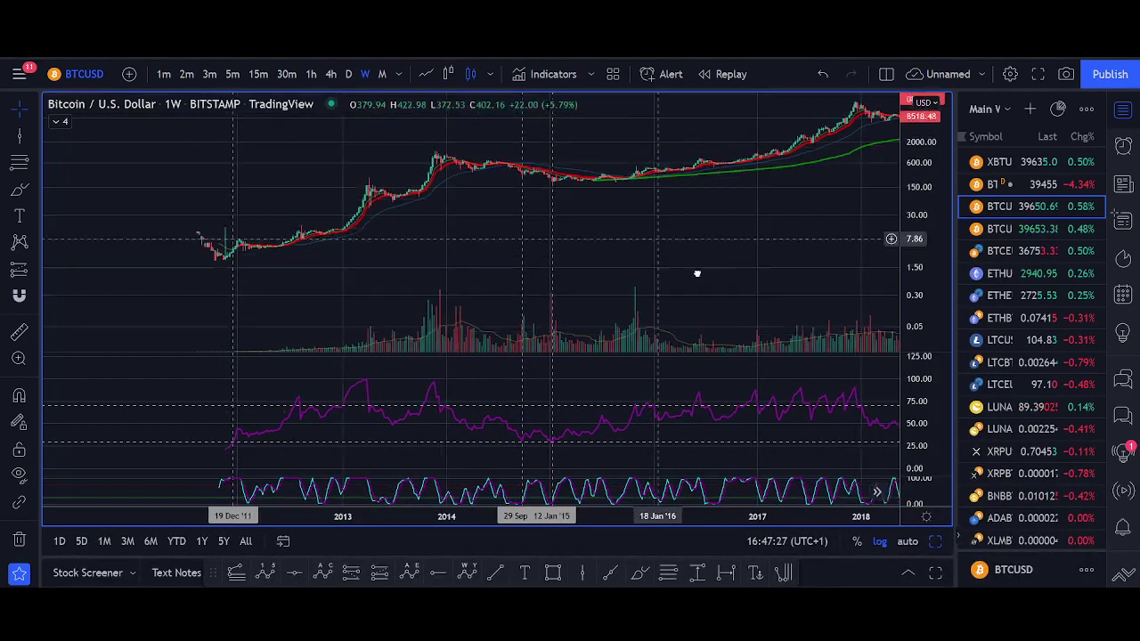
scroll(748, 278, "up", 5)
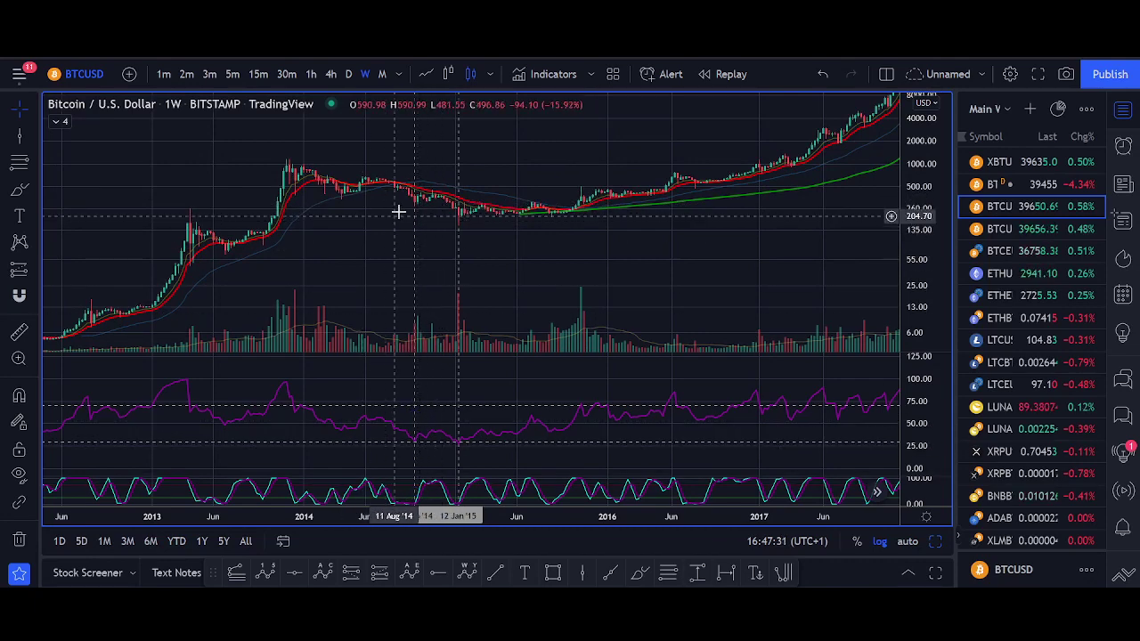
left_click(13, 336)
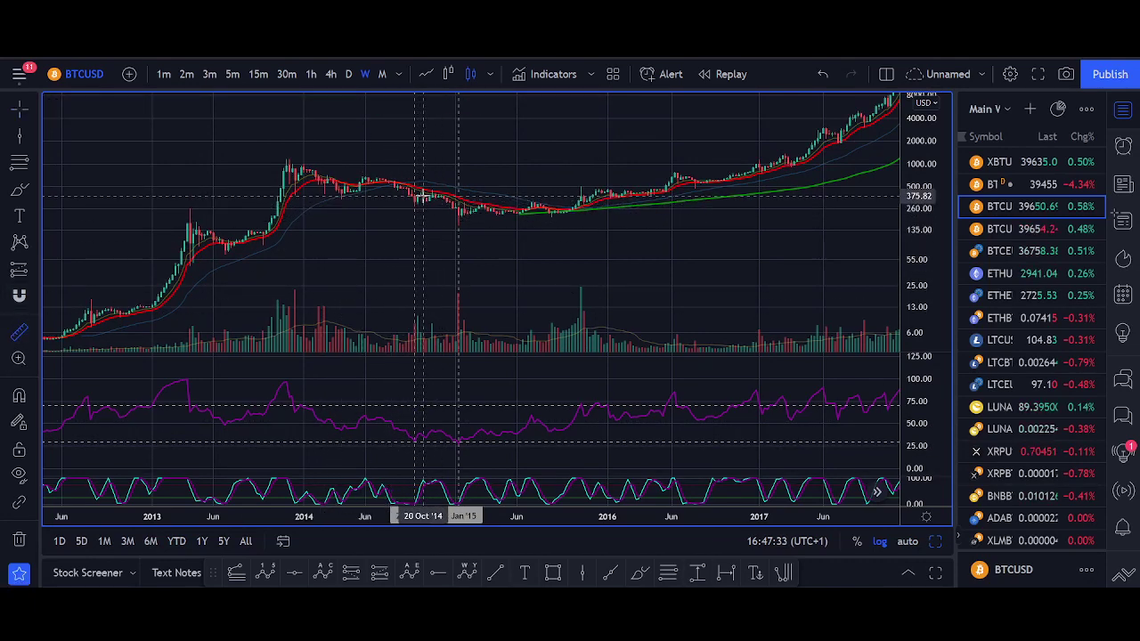
left_click(418, 197)
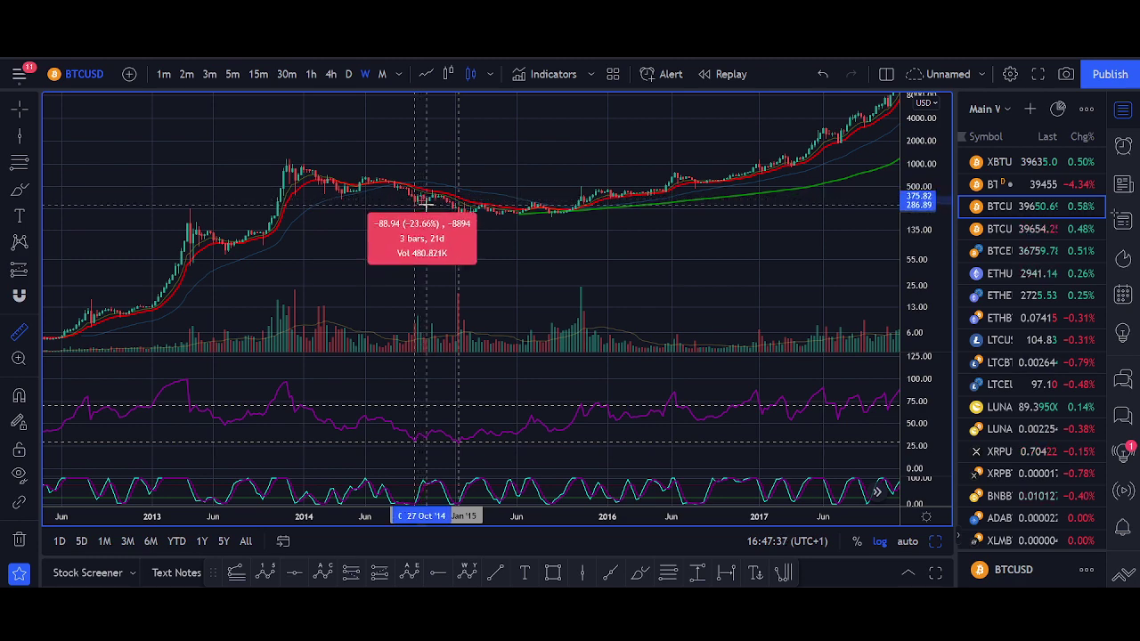
left_click(420, 204)
Measure the price rise from about the start of 2013 up to early 2014.
scroll(282, 327, "down", 3)
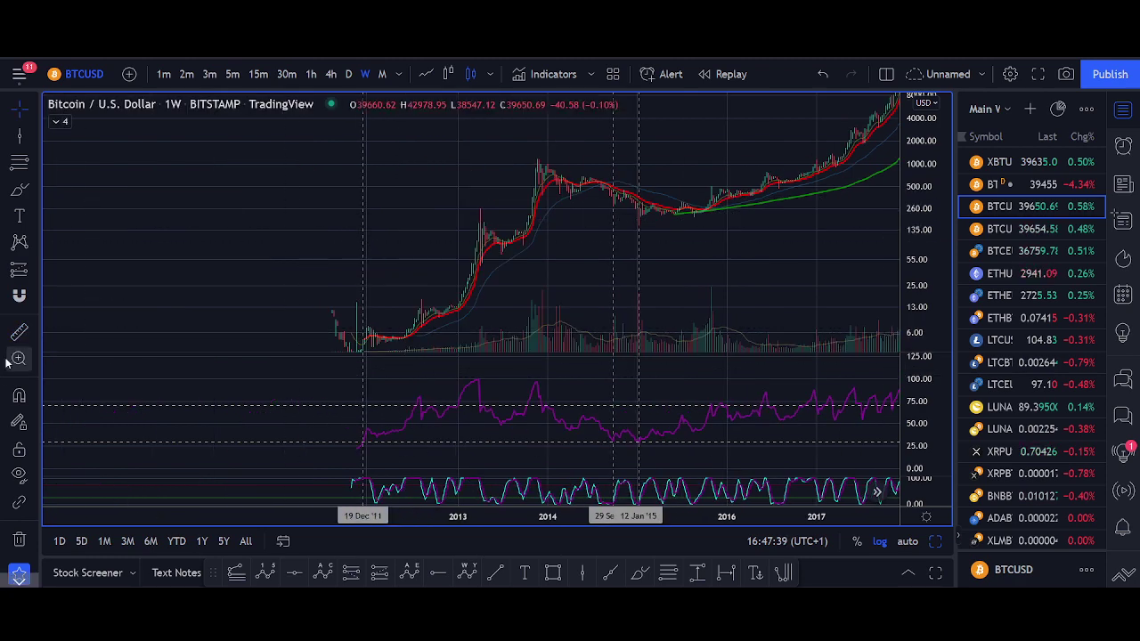
left_click(19, 331)
left_click(455, 345)
left_click(562, 176)
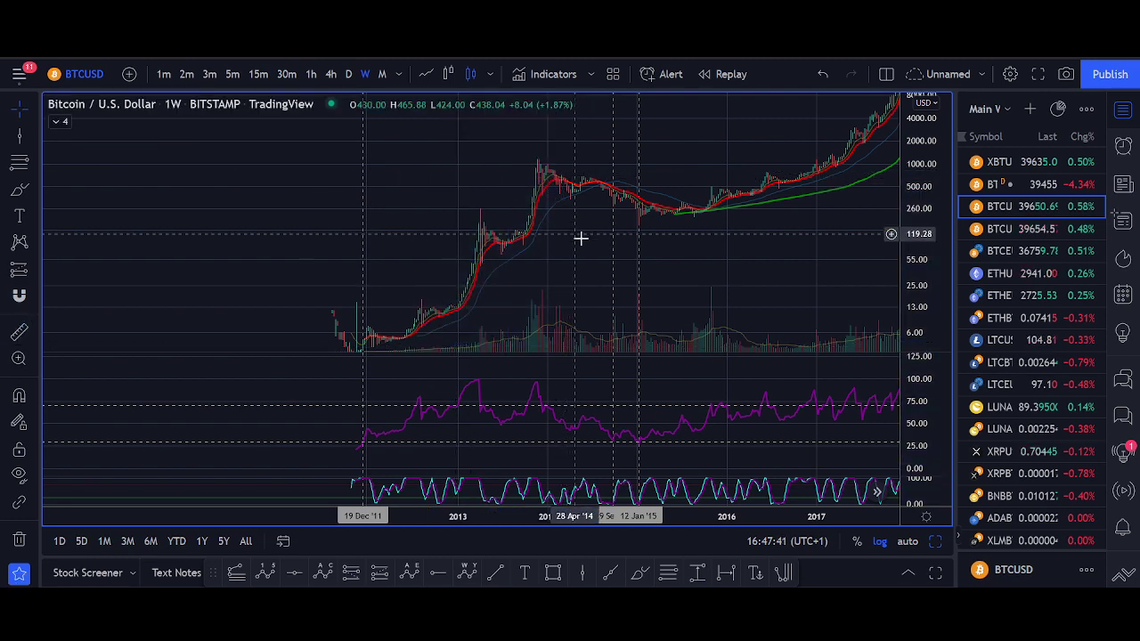
Measure the price rise from the low just after the 12 Jan 2015 vertical line towards the later highs, and clear the measurement.
scroll(535, 235, "up", 4)
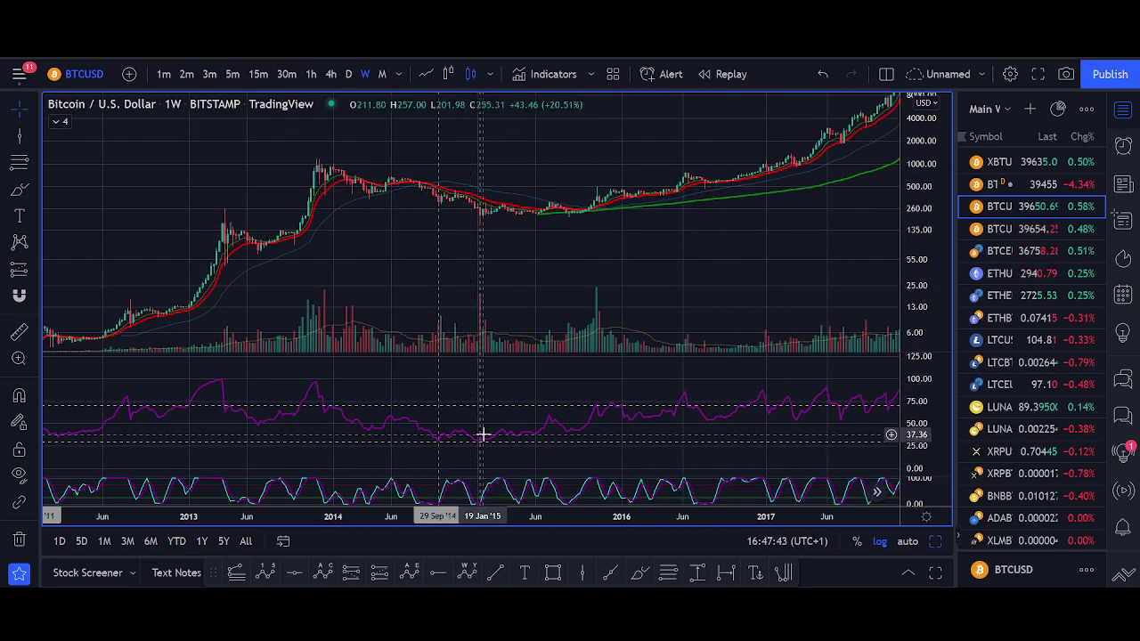
left_click(19, 332)
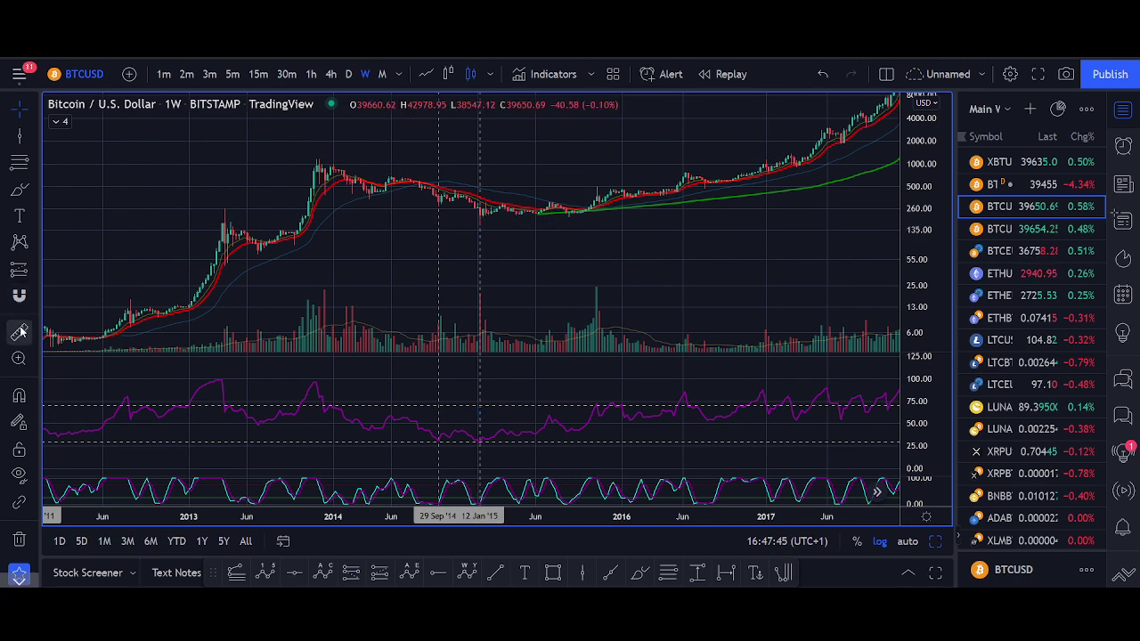
left_click(491, 217)
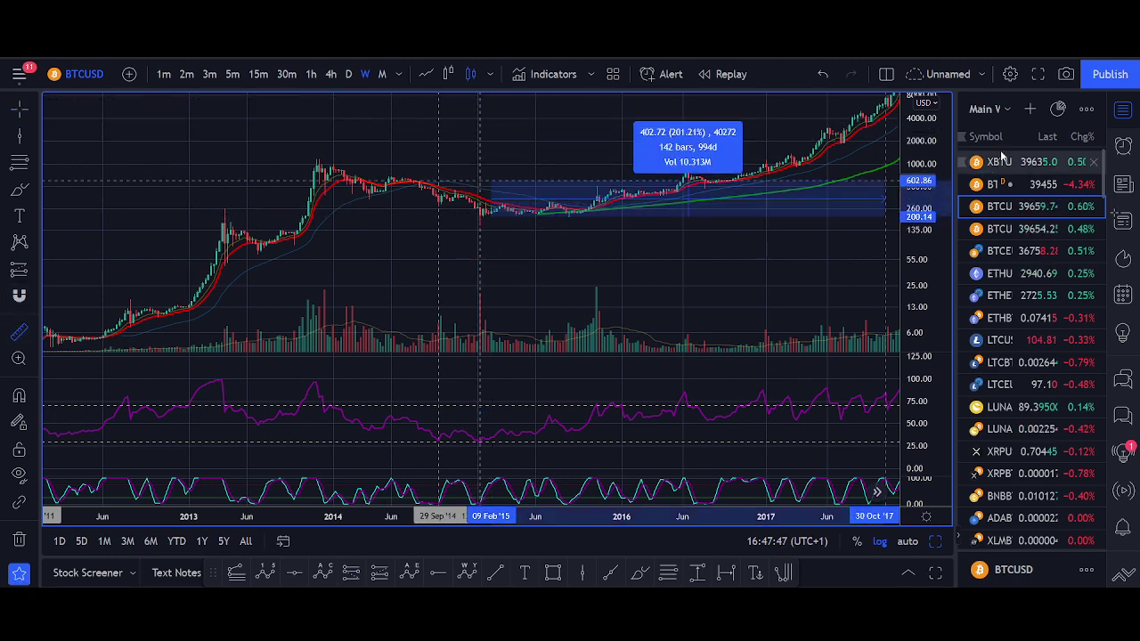
left_click_drag(910, 170, 888, 319)
scroll(814, 219, "down", 10)
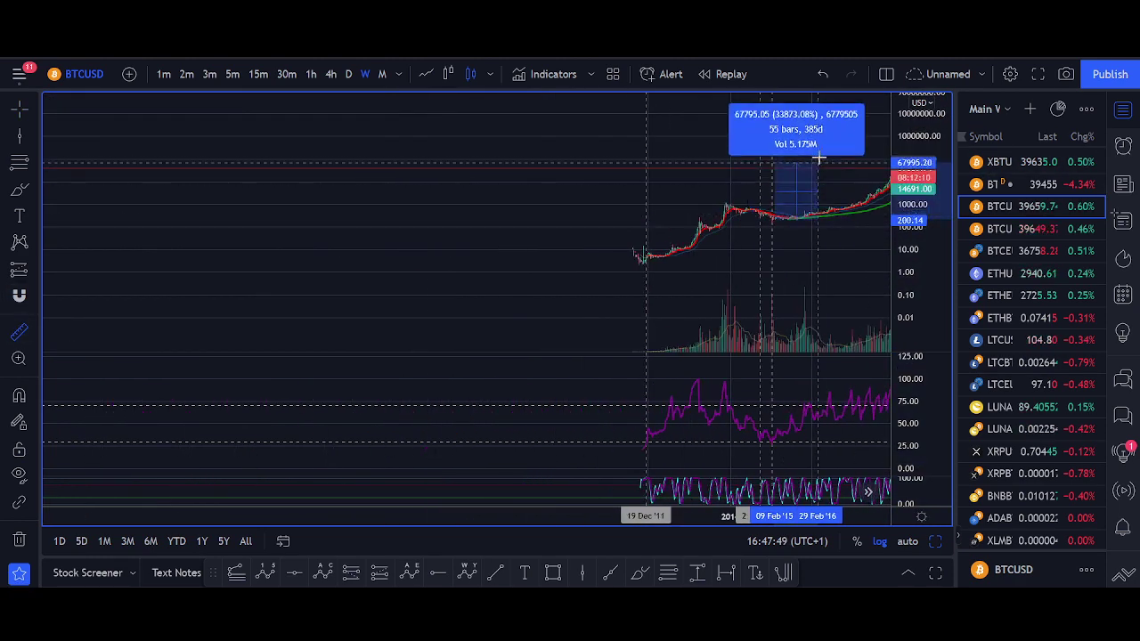
left_click_drag(828, 154, 591, 160)
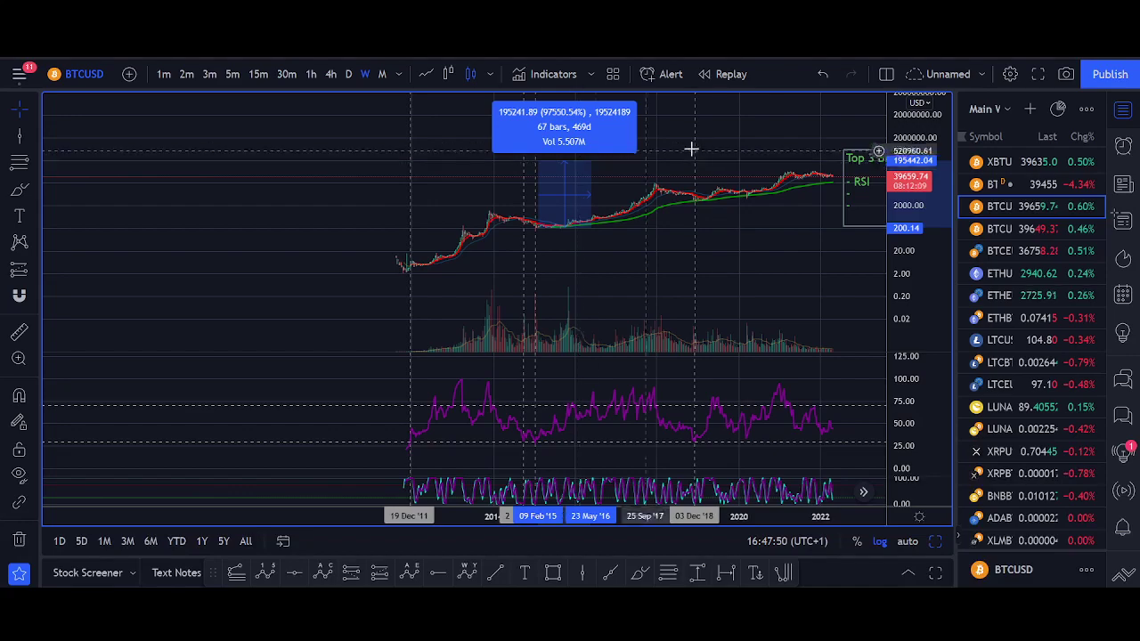
left_click(633, 239)
Measure the price rise from the December 2018 low to the mid-2019 high, and clear the measurement.
scroll(783, 314, "up", 5)
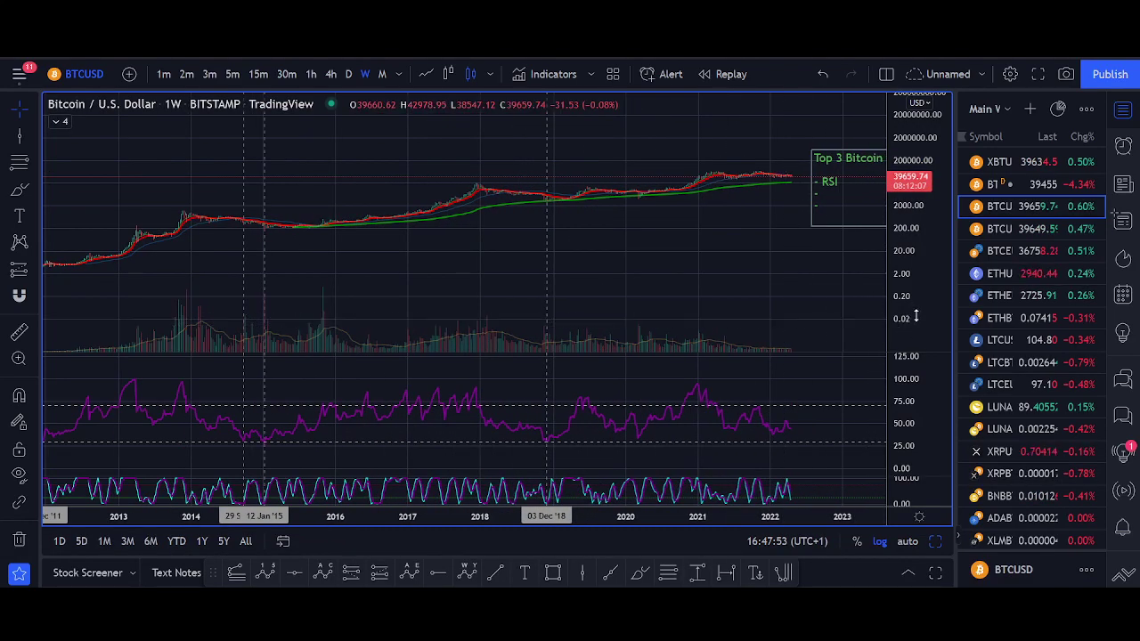
left_click_drag(908, 317, 898, 182)
scroll(615, 186, "up", 4)
right_click(469, 176)
left_click_drag(371, 196, 546, 272)
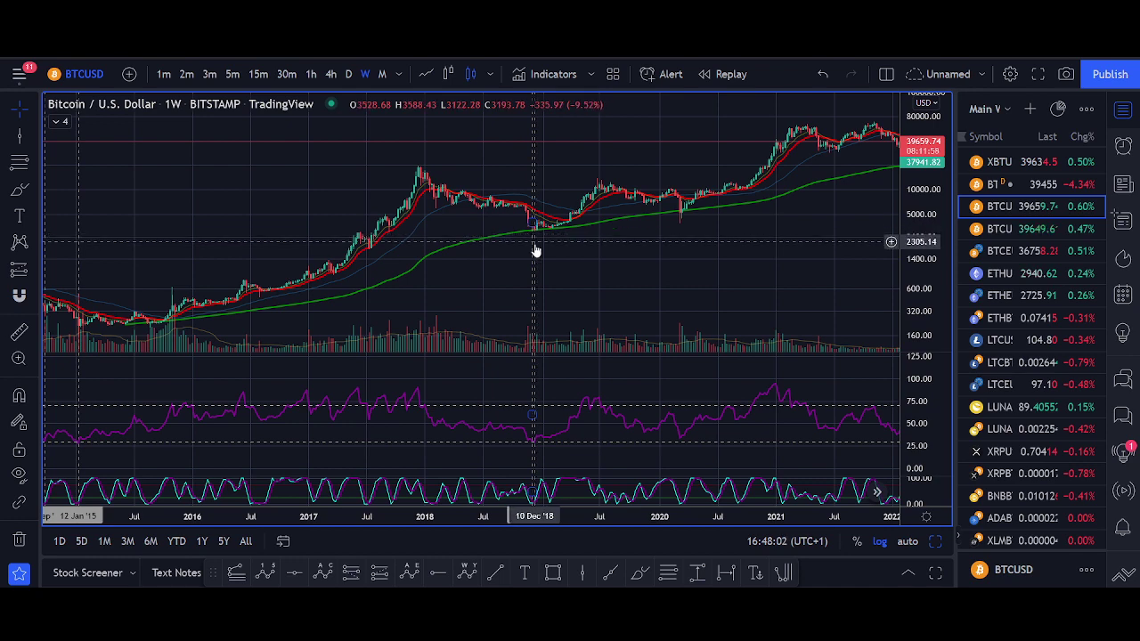
scroll(534, 240, "up", 3)
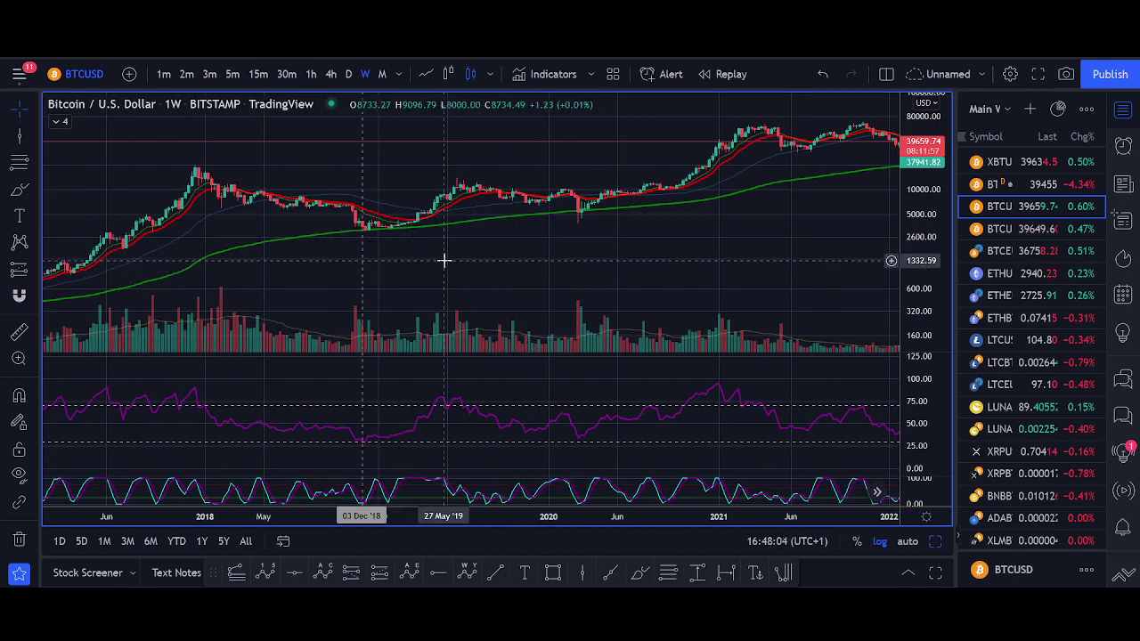
left_click(19, 331)
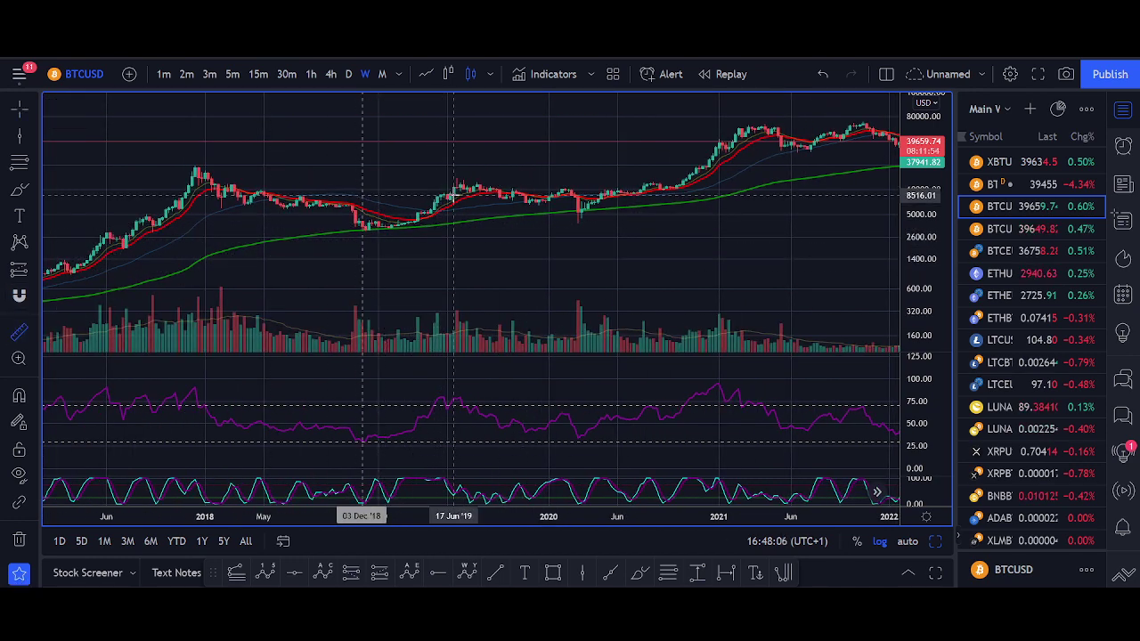
left_click(362, 219)
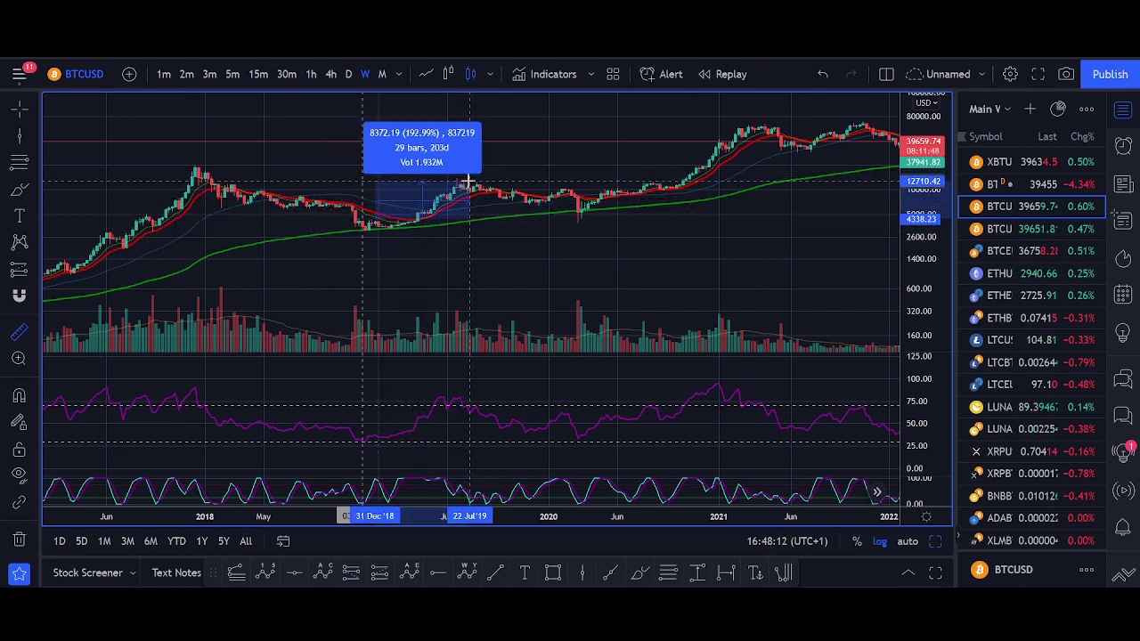
key("Escape")
Draw a vertical line at the November 2018 price drop and move the 3 Dec 2018 line to 10 Dec 2018.
scroll(369, 239, "down", 5)
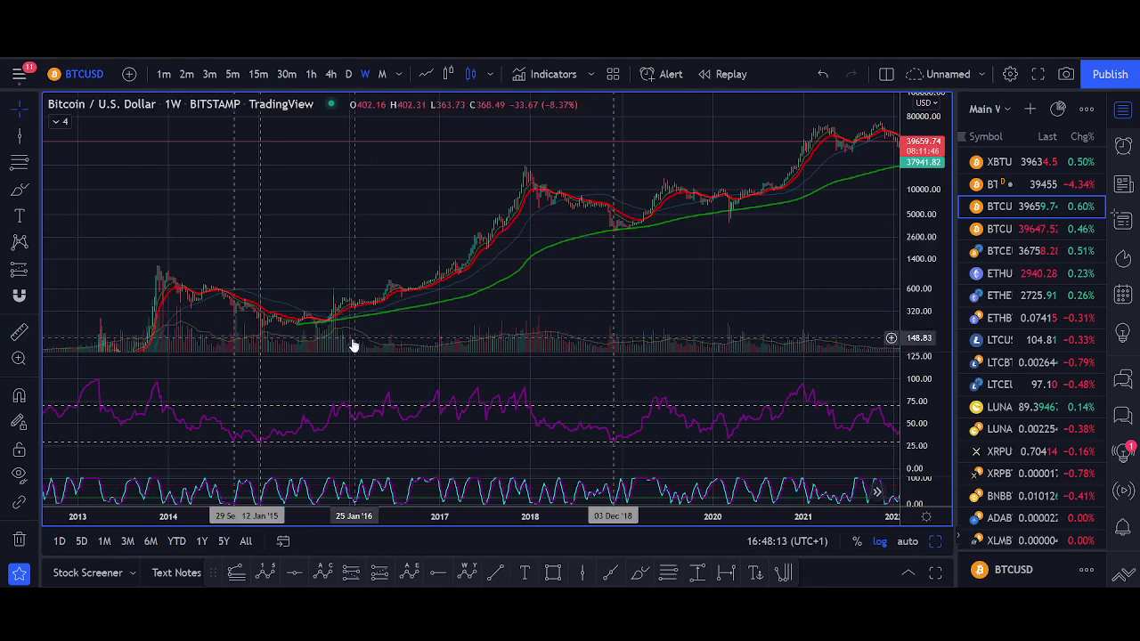
scroll(526, 169, "up", 3)
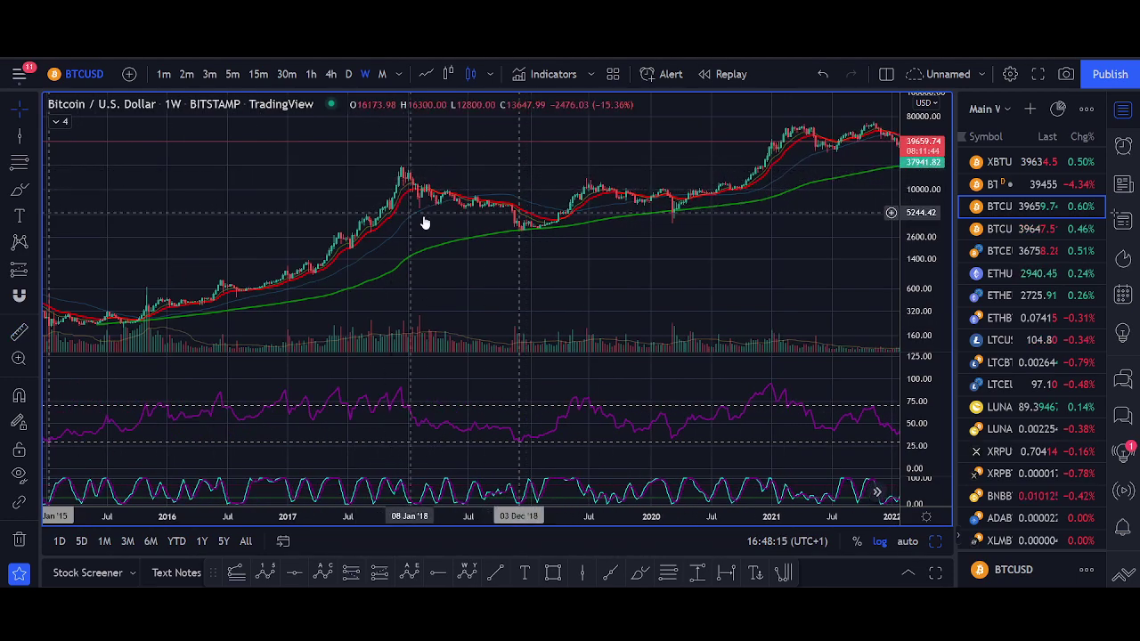
scroll(352, 258, "up", 5)
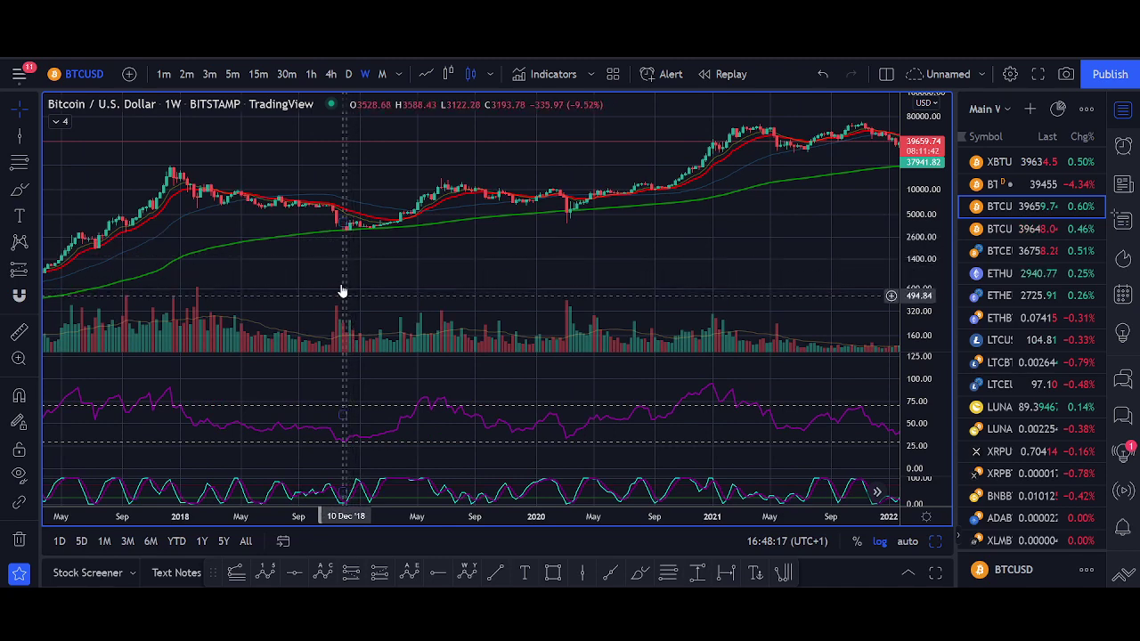
left_click(579, 575)
left_click(336, 227)
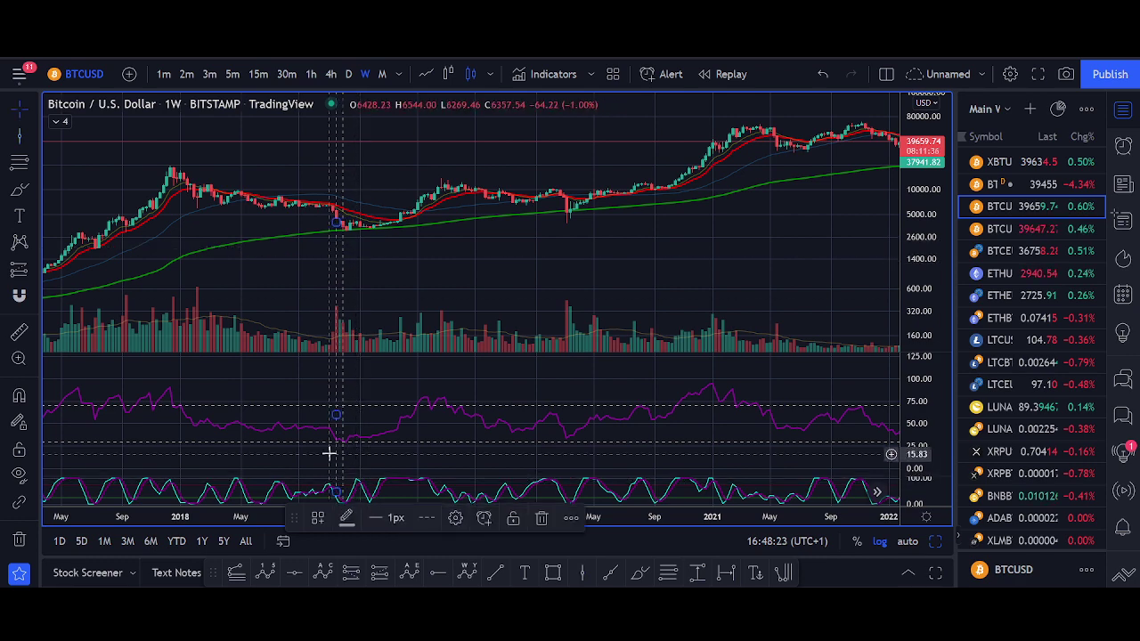
left_click_drag(345, 416, 346, 416)
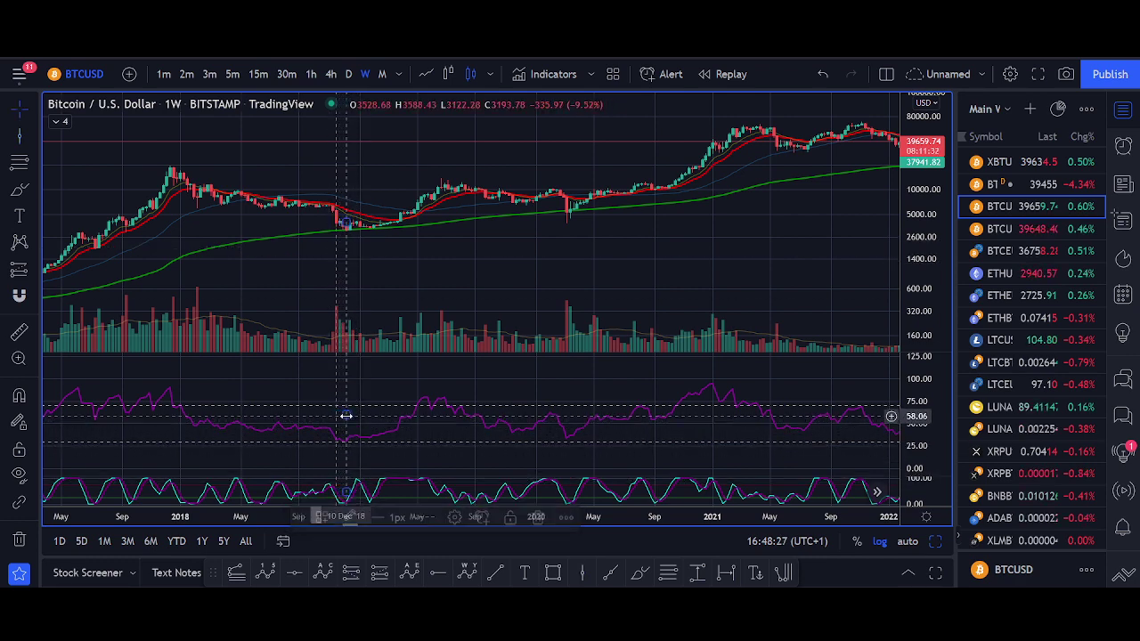
left_click(432, 302)
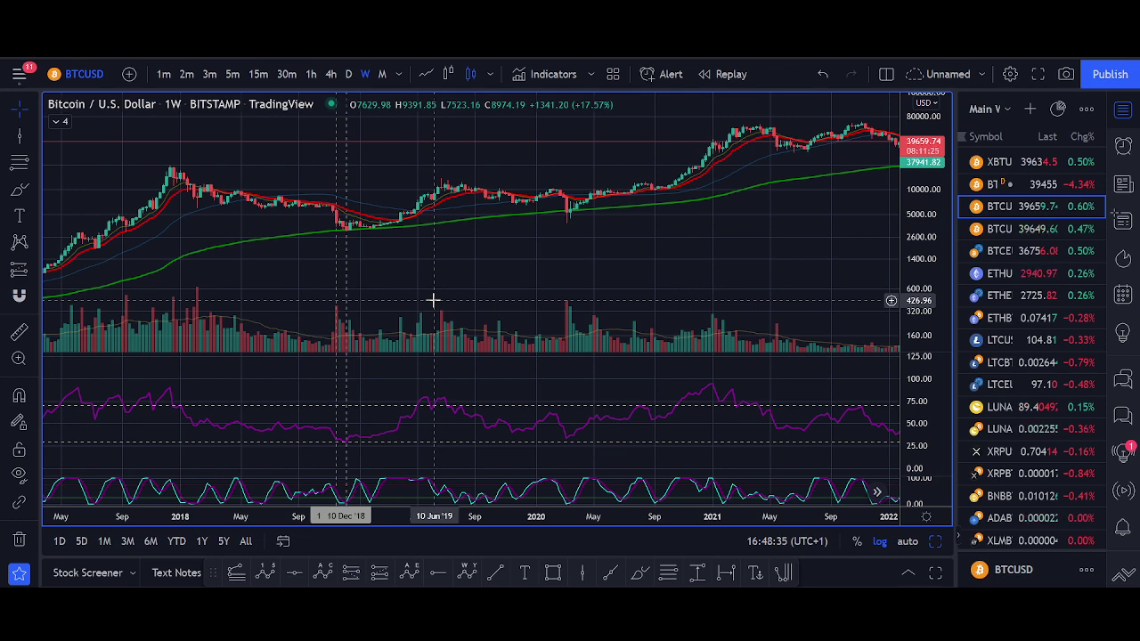
Restore the split layout with the weekly and 4h charts side by side and switch the symbol to the COINBASE BTCUSD feed.
left_click(935, 540)
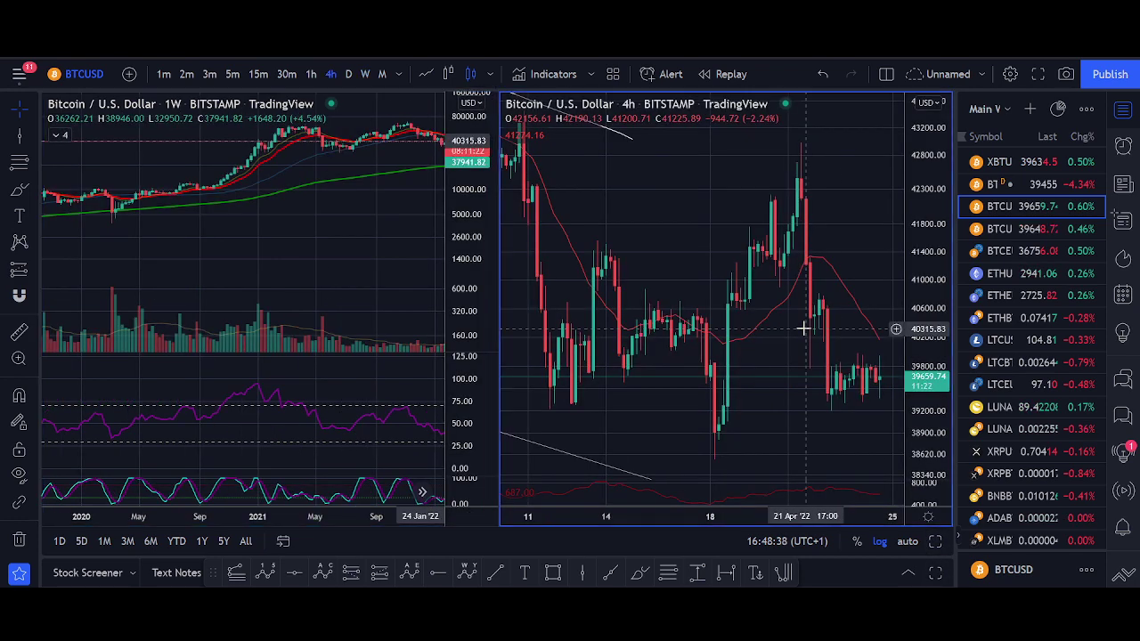
scroll(822, 324, "up", 5)
scroll(865, 217, "down", 5)
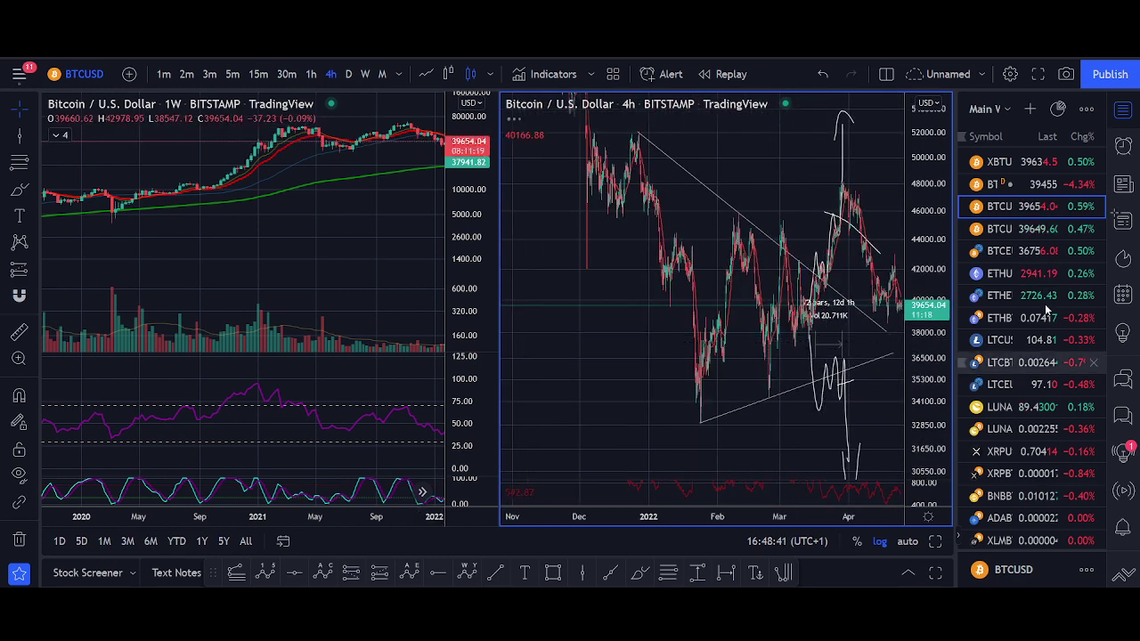
left_click(1024, 229)
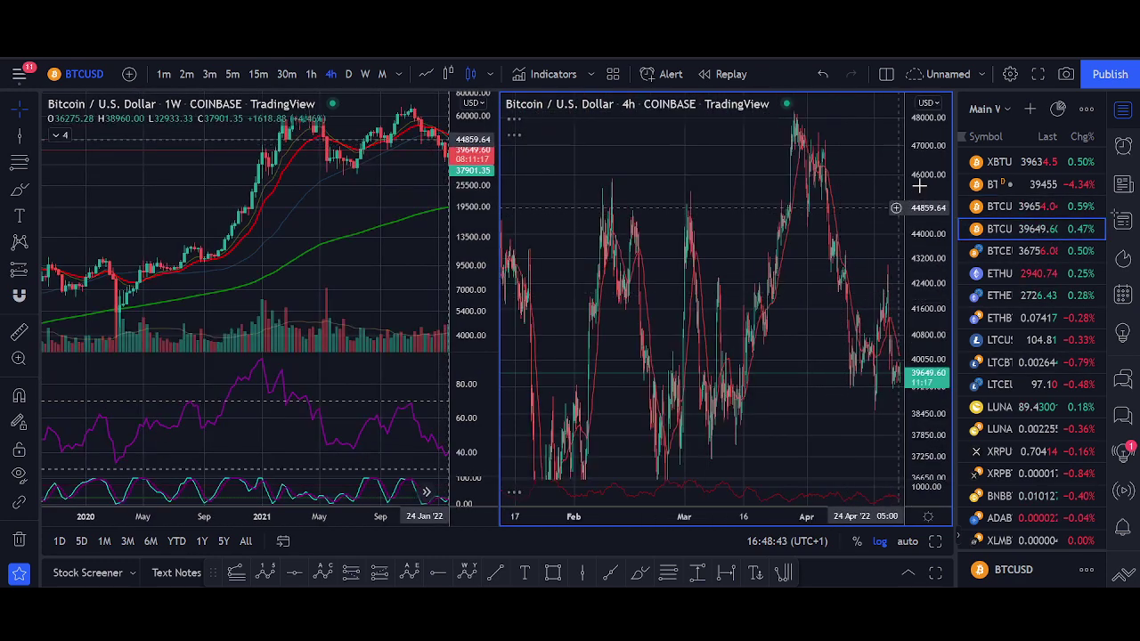
Measure the price decline on the 4h chart from 8 Apr '22 to 20 Apr '22, and clear the measurement.
scroll(817, 222, "up", 5)
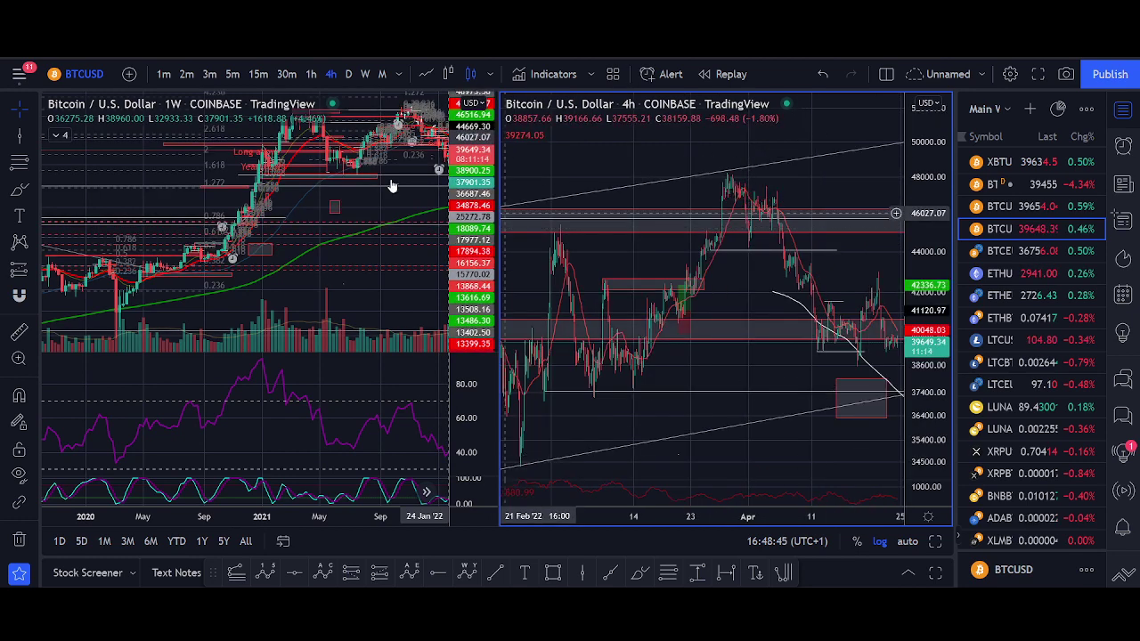
left_click(795, 226, "shift")
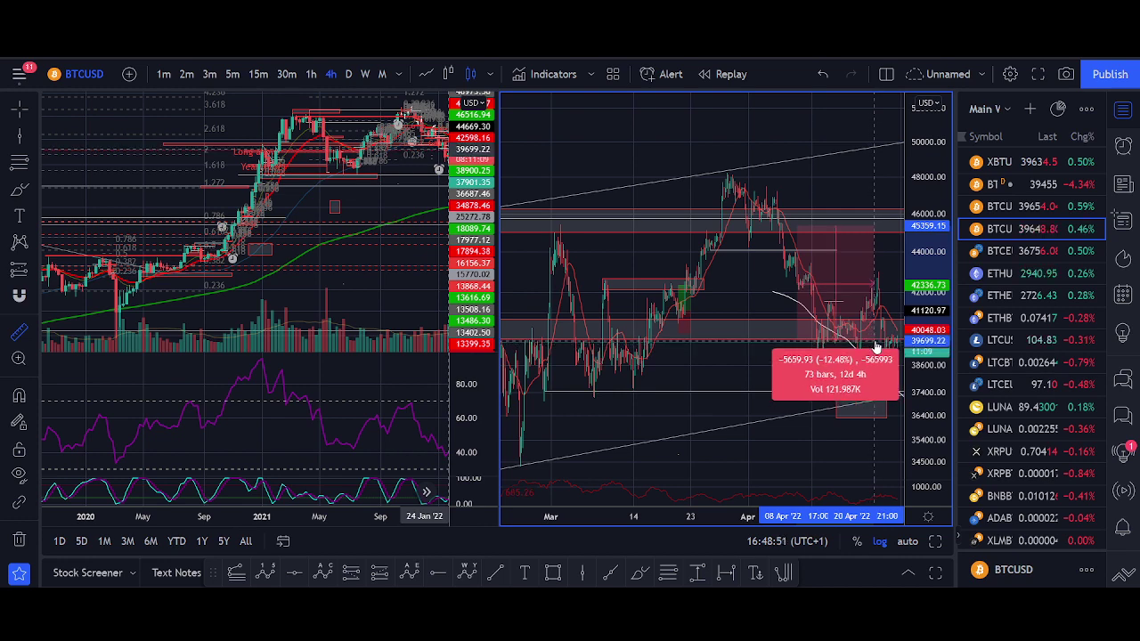
left_click(874, 344)
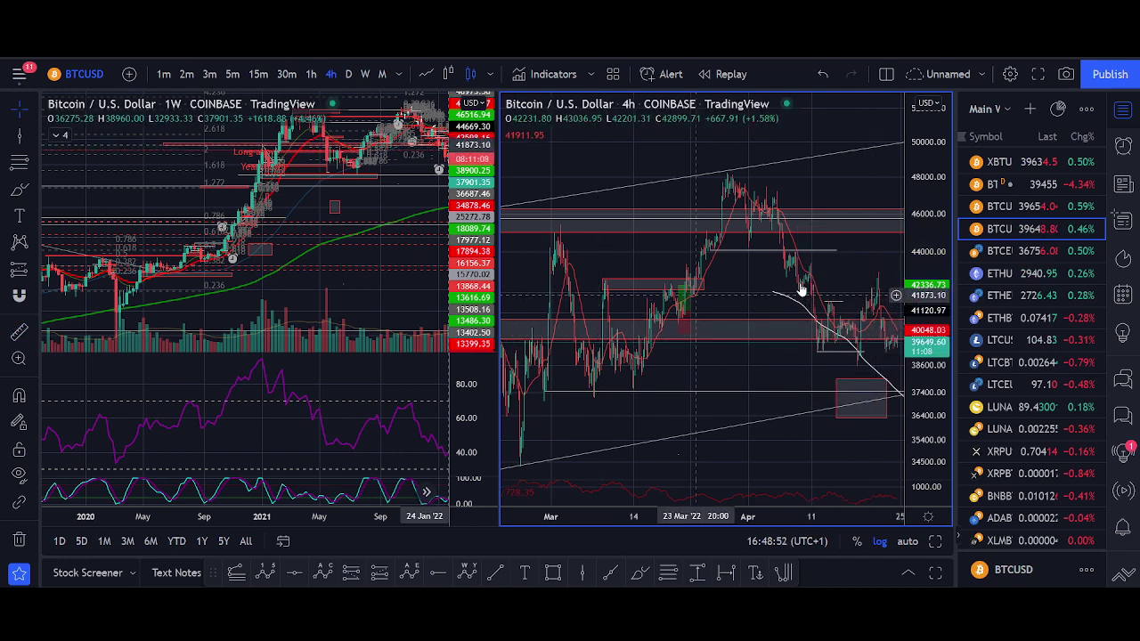
Maximize the weekly chart to fill the layout and switch its symbol to the BITSTAMP BTCUSD feed.
left_click(397, 211)
left_click(934, 541)
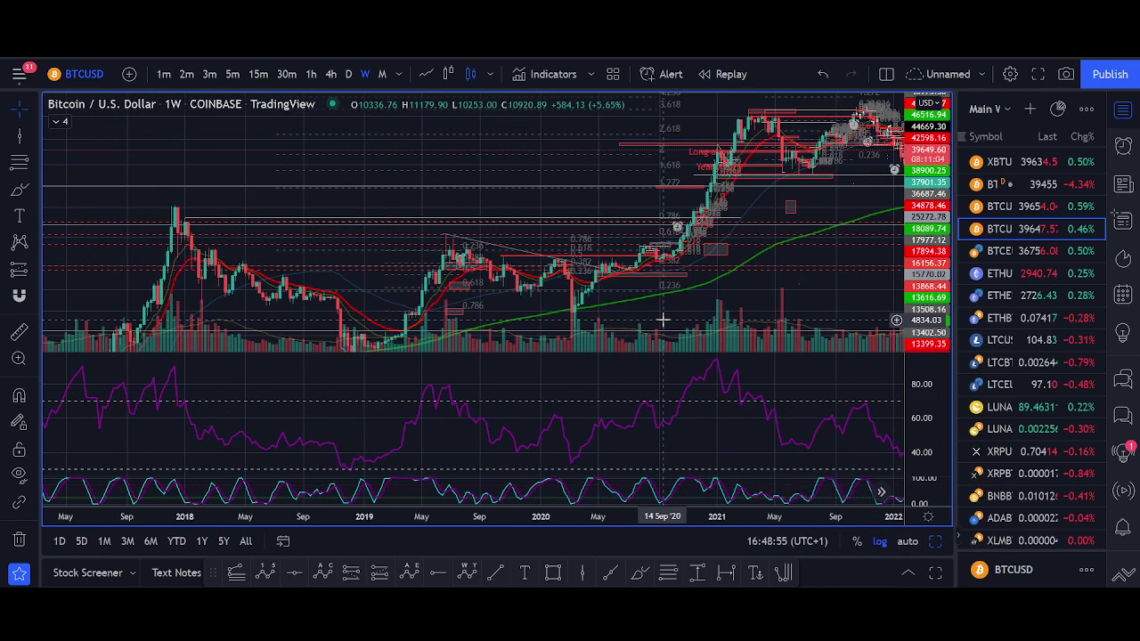
left_click(1032, 206)
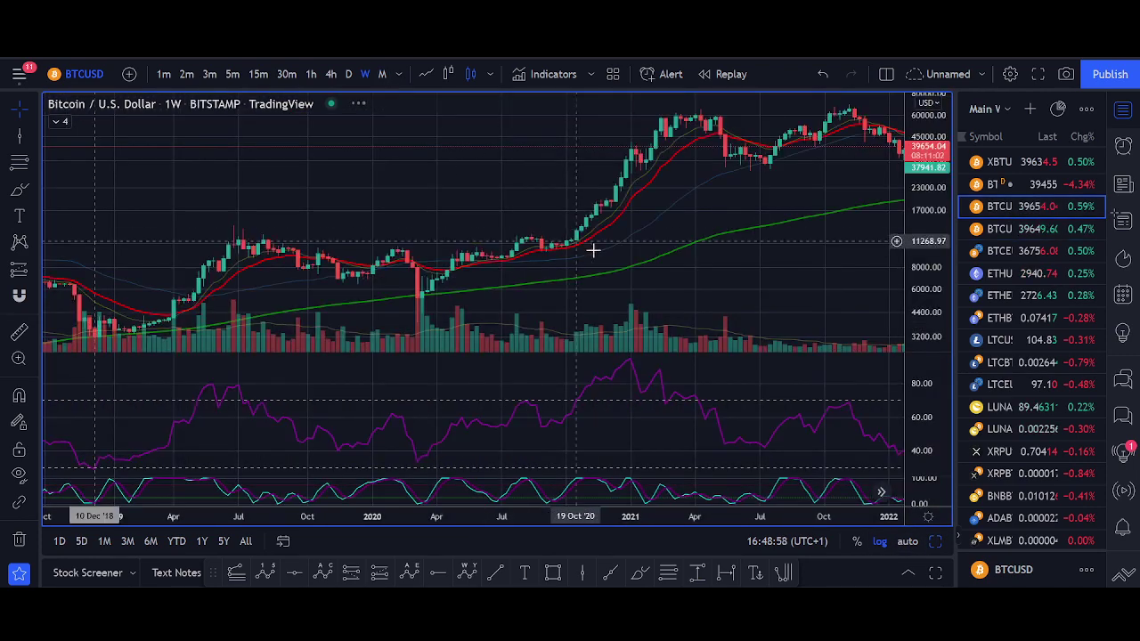
Examine the weekly price and RSI around the March 2020 low and the marked lows back to 19 Dec 2011.
scroll(593, 250, "up", 5)
left_click_drag(765, 264, 250, 284)
scroll(531, 284, "down", 6)
scroll(532, 284, "down", 5)
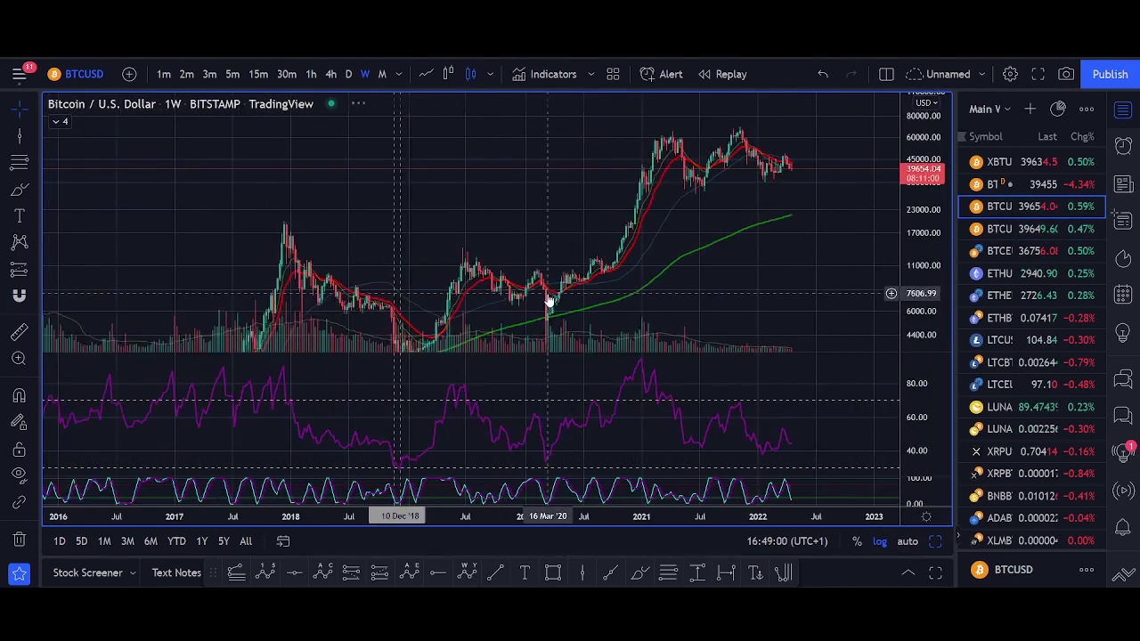
scroll(719, 299, "up", 4)
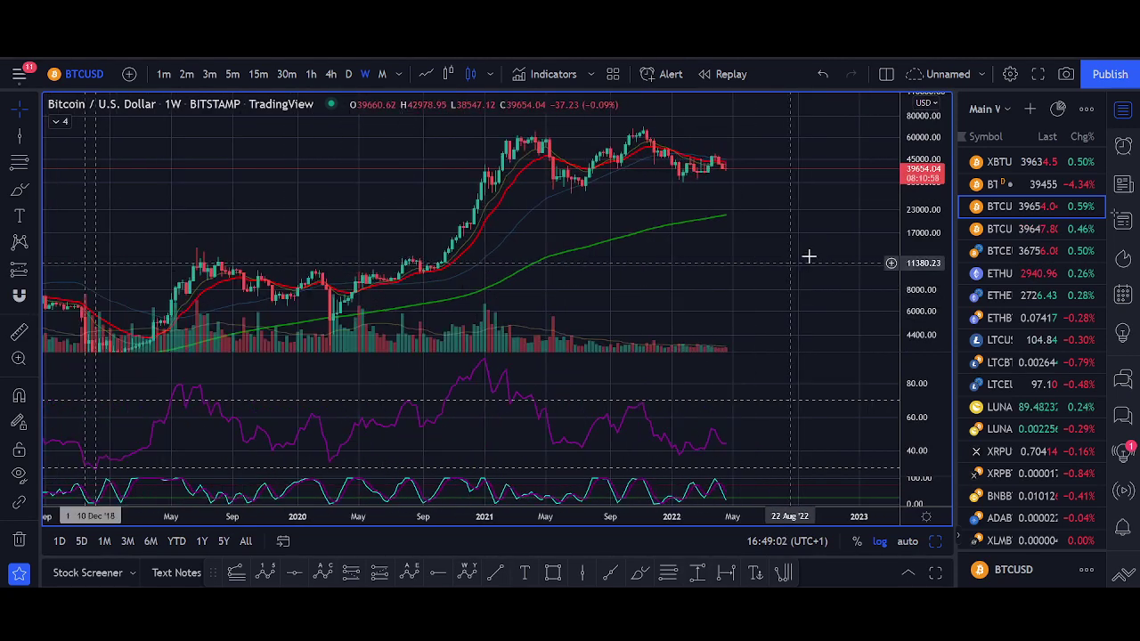
scroll(738, 246, "down", 3)
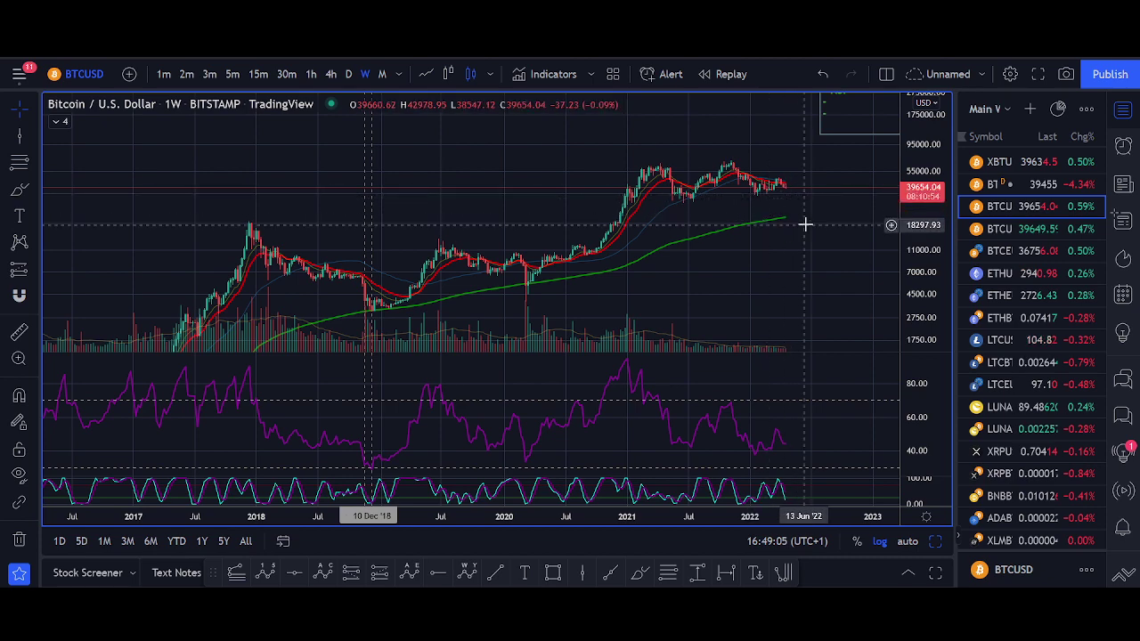
scroll(618, 315, "left", 3)
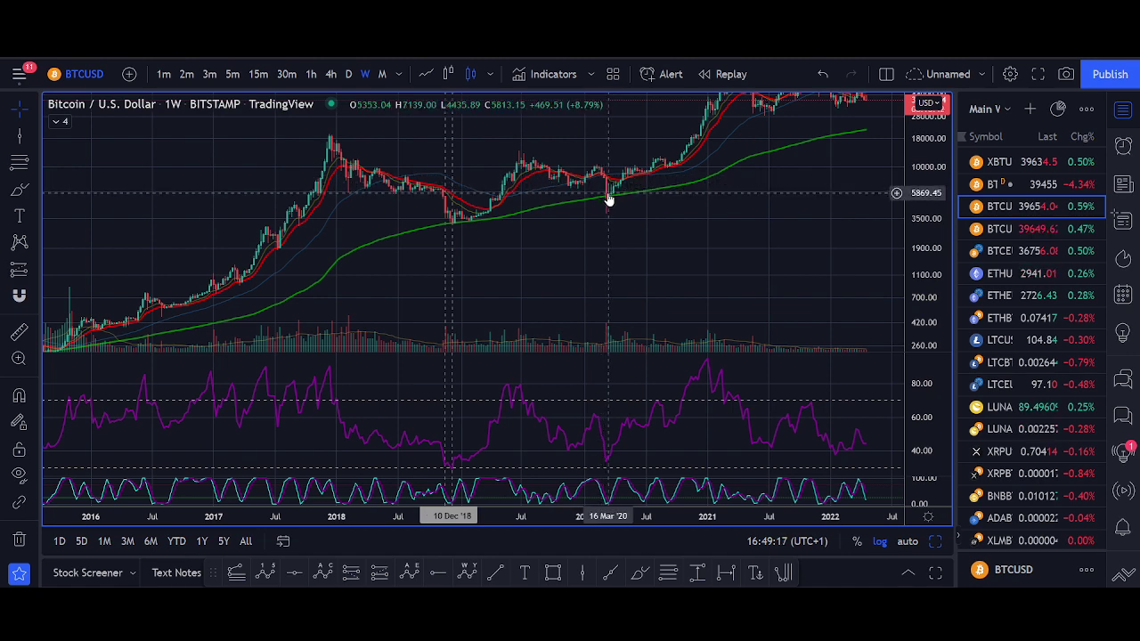
scroll(611, 305, "down", 3)
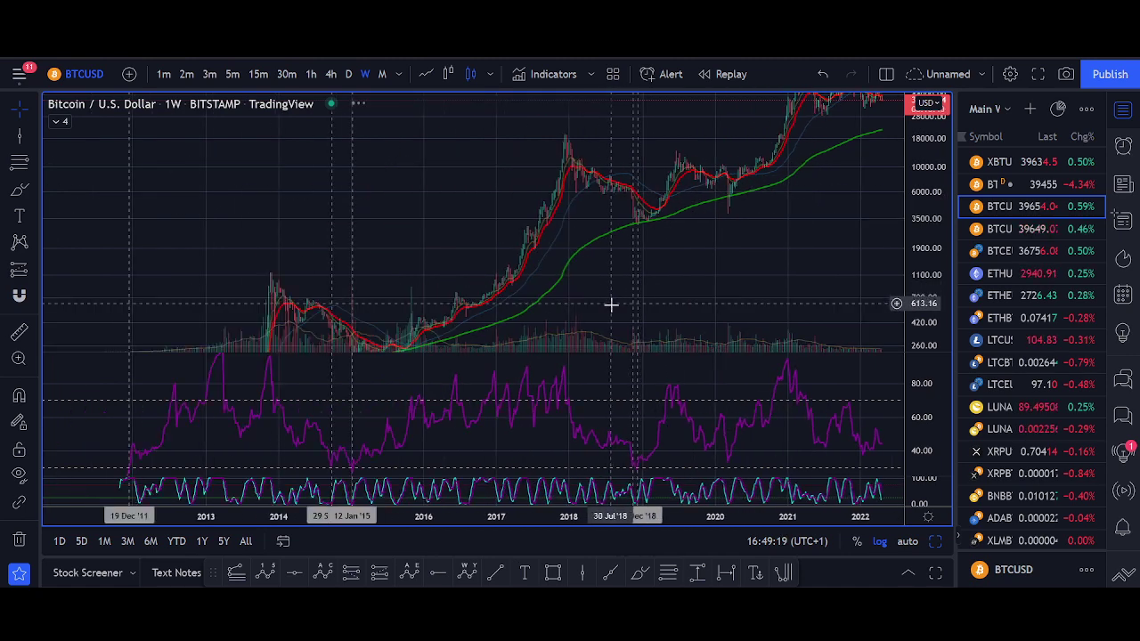
scroll(611, 305, "down", 2)
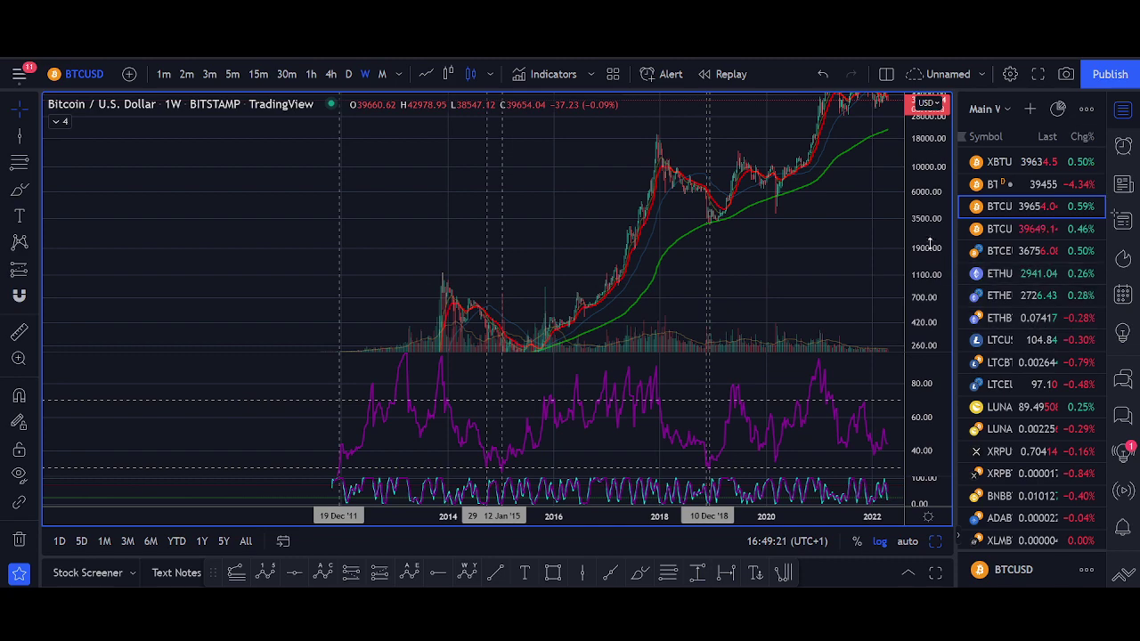
left_click_drag(928, 242, 929, 294)
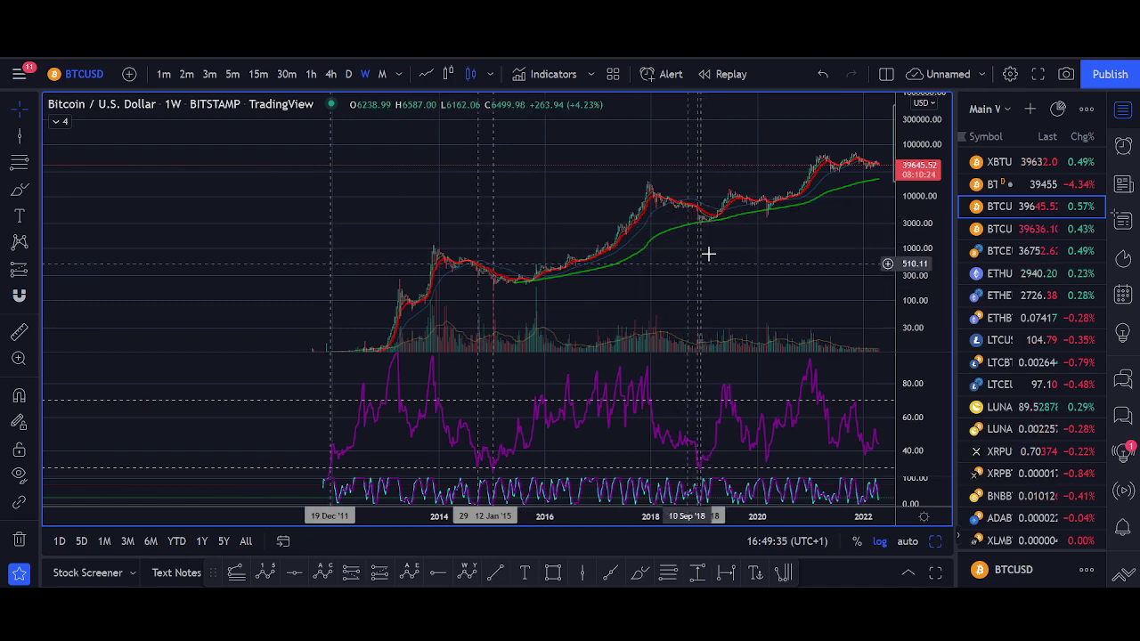
Remove all drawings from the weekly BTCUSD chart and reset the chart view.
right_click(659, 258)
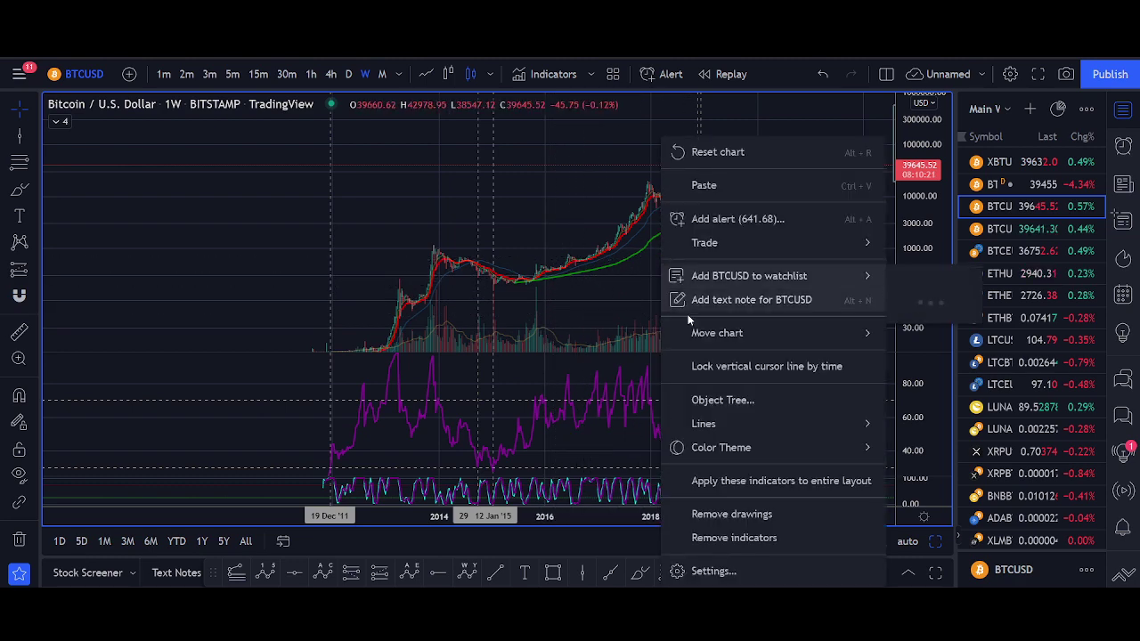
left_click(739, 514)
scroll(712, 311, "up", 3)
left_click_drag(740, 285, 564, 330)
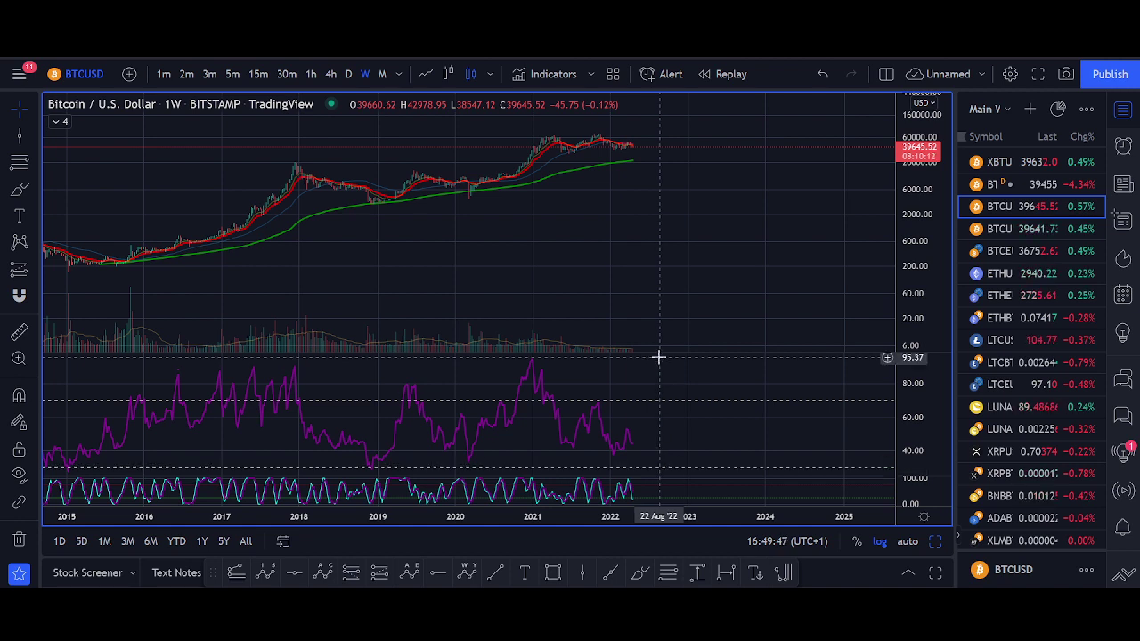
left_click_drag(921, 327, 921, 164)
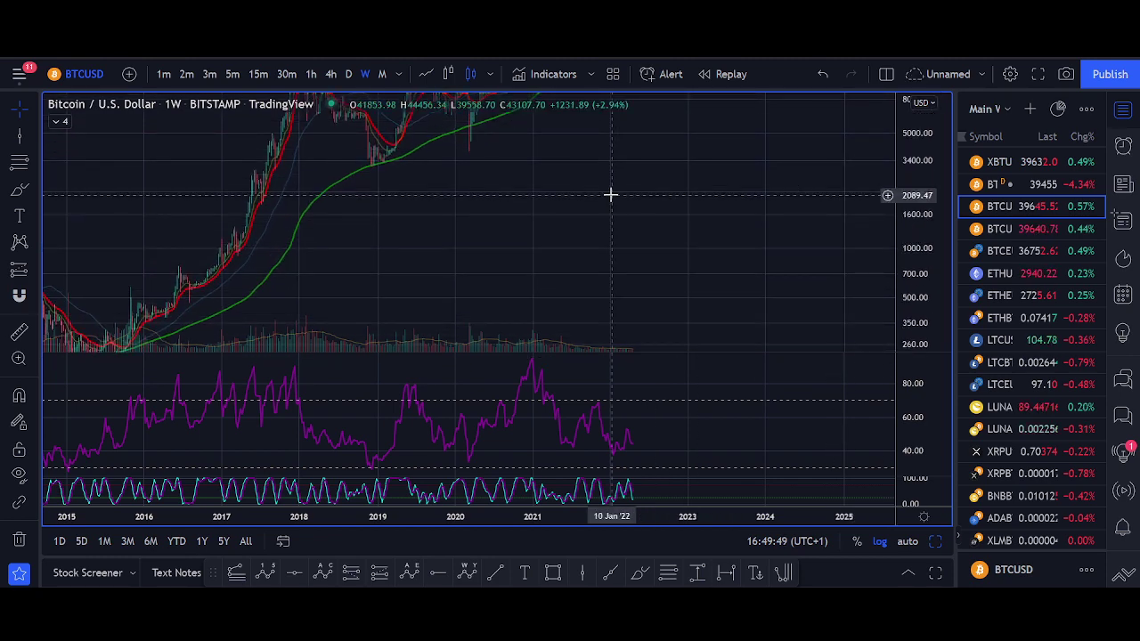
right_click(610, 193)
left_click(668, 152)
scroll(534, 382, "up", 3)
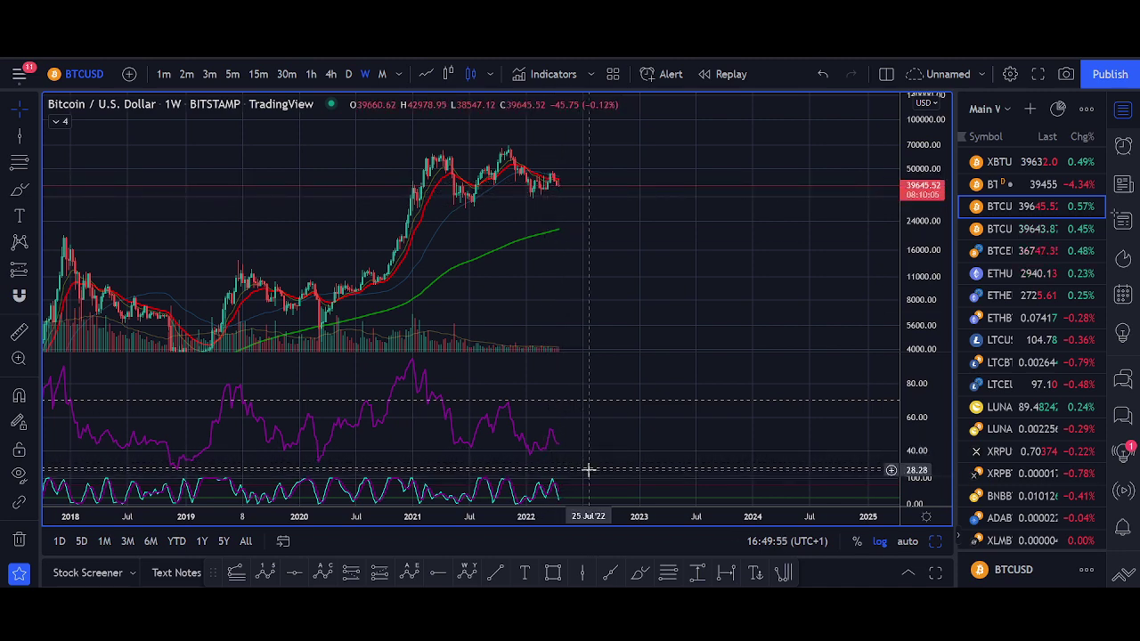
Examine the weekly BTCUSD price and RSI over the full history from 2012 to 2022.
scroll(626, 339, "down", 3)
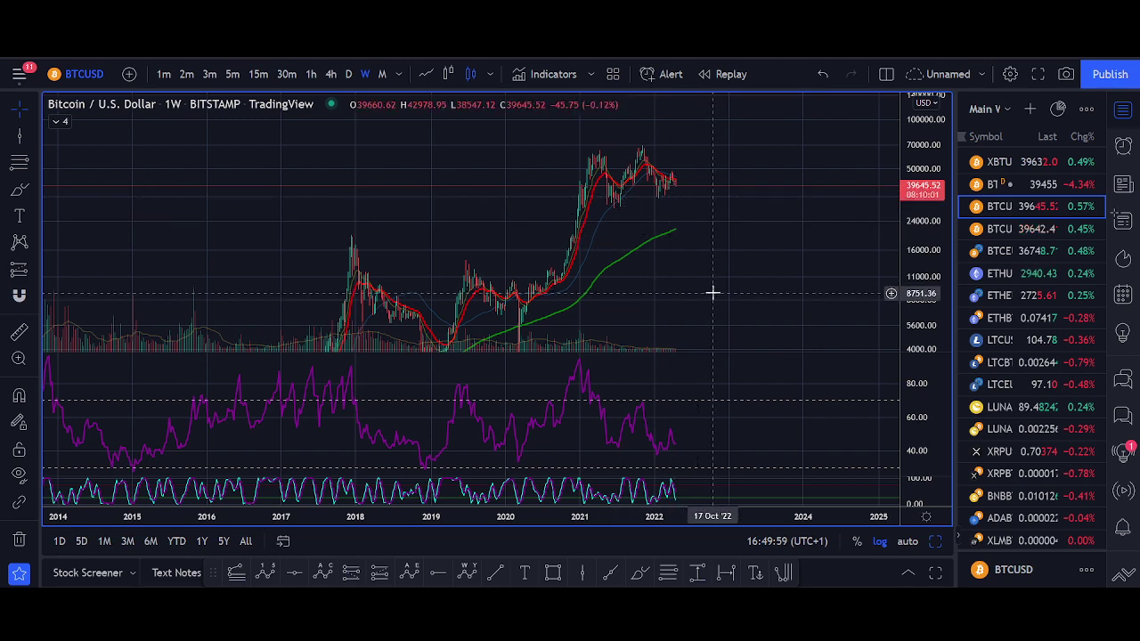
scroll(712, 292, "down", 4)
left_click_drag(768, 255, 326, 426)
scroll(682, 277, "down", 5)
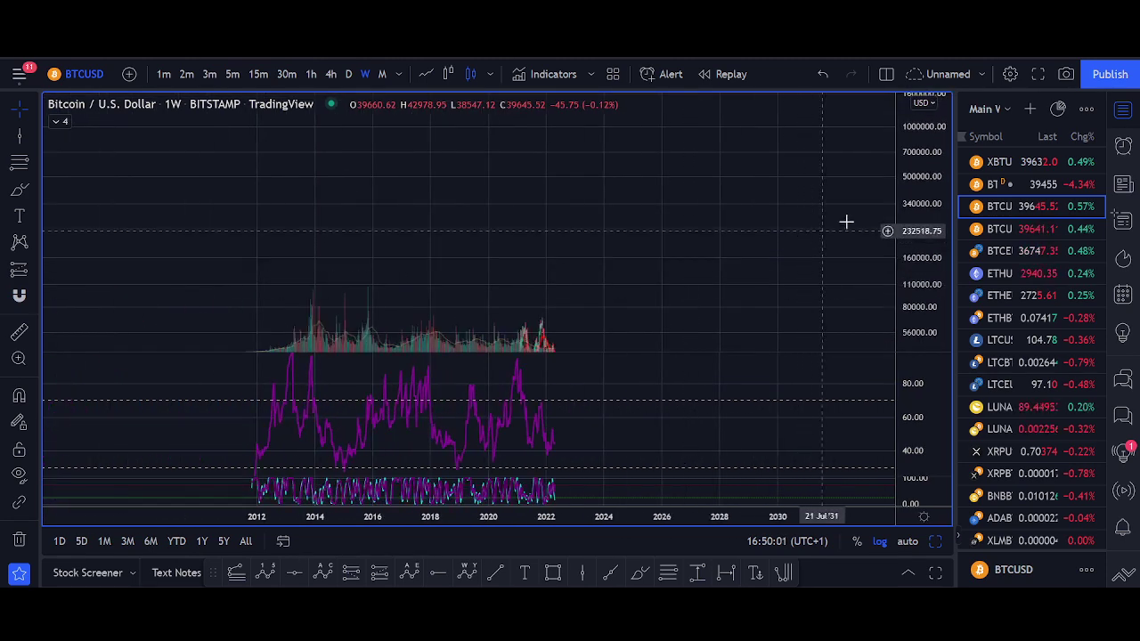
scroll(676, 275, "down", 3)
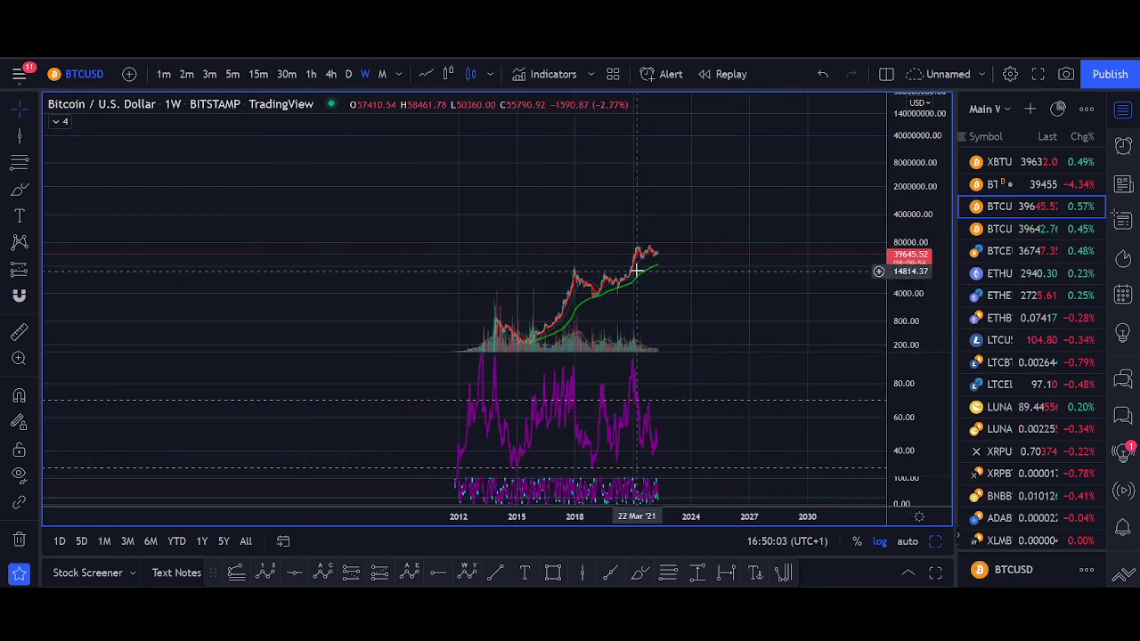
scroll(659, 276, "up", 3)
scroll(681, 290, "up", 3)
left_click_drag(437, 275, 741, 248)
scroll(697, 288, "down", 2)
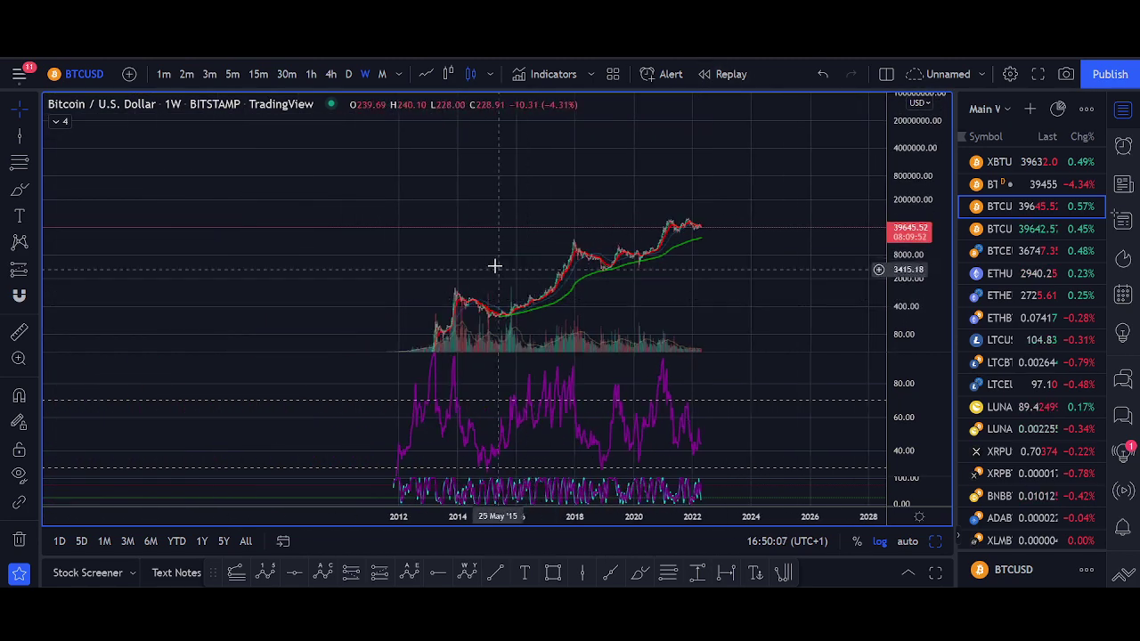
left_click_drag(514, 351, 643, 258)
scroll(631, 282, "up", 2)
scroll(629, 282, "up", 2)
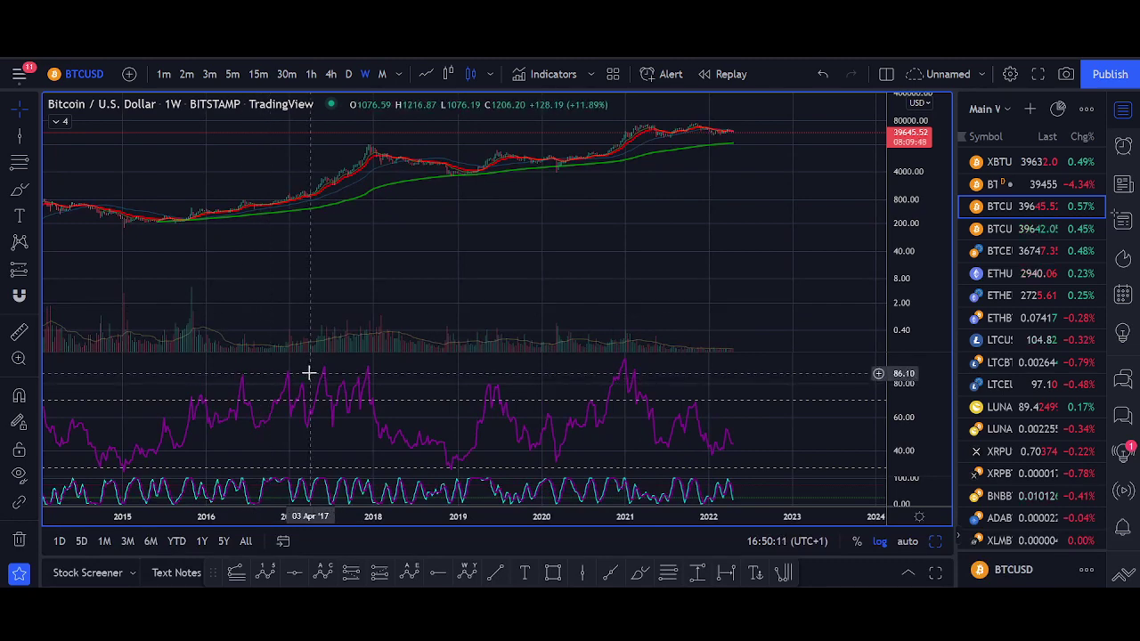
Examine the weekly RSI peaks of 2013 together with the price highs above them.
scroll(309, 372, "down", 3)
scroll(316, 357, "up", 3)
left_click_drag(253, 338, 676, 260)
scroll(496, 278, "up", 3)
left_click_drag(382, 279, 676, 242)
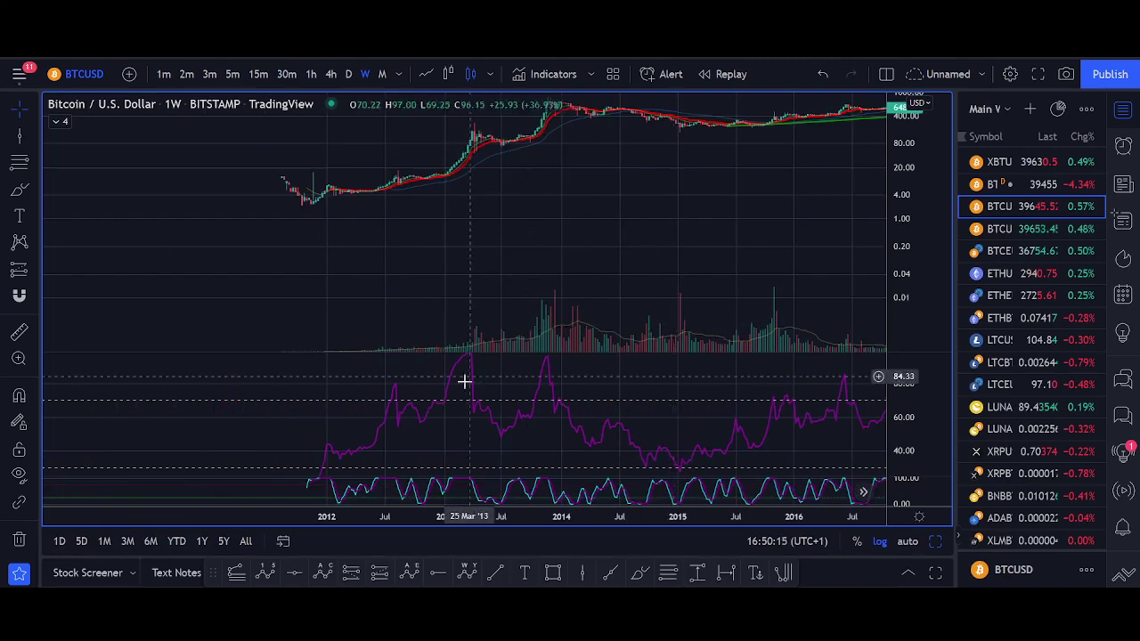
left_click_drag(633, 404, 613, 435)
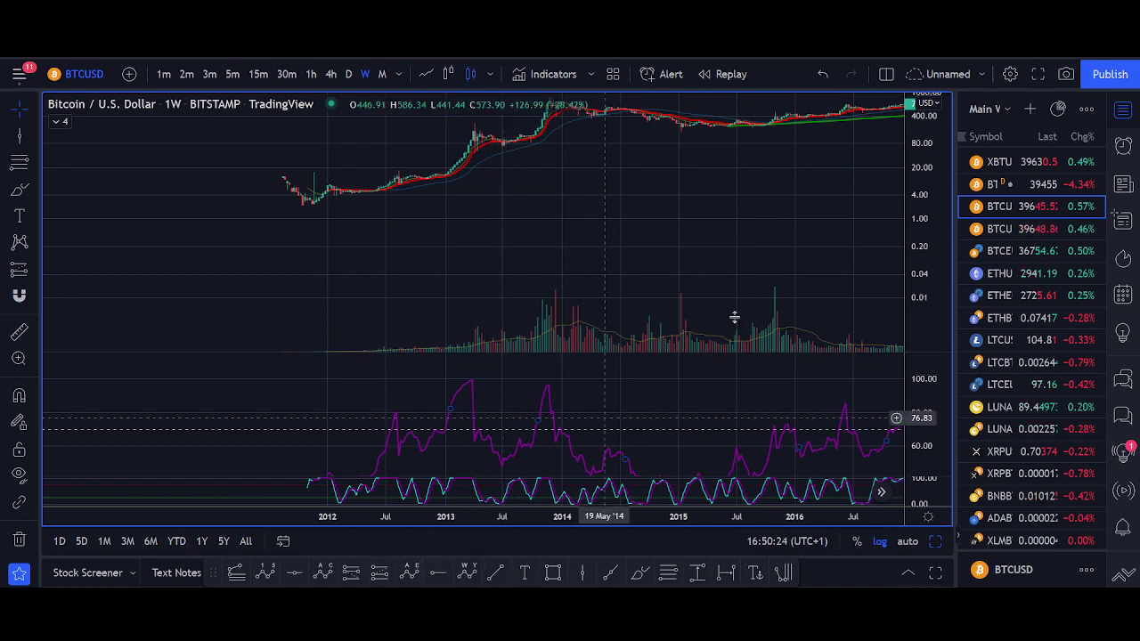
Brush a higher-high swing, a lower-high swing, a rising line over the 2013 price peaks and a falling line over the matching RSI peaks.
left_click_drag(734, 317, 580, 219)
left_click(638, 575)
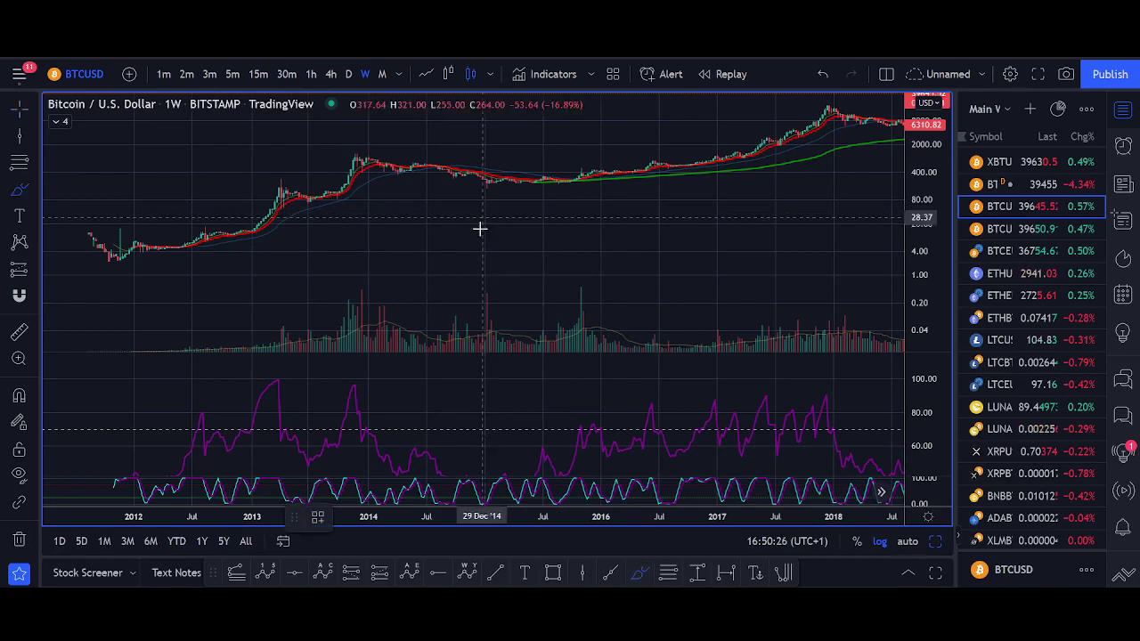
mouse_move(481, 239)
left_mouse_down()
mouse_move(501, 180)
mouse_move(570, 112)
mouse_move(588, 143)
left_mouse_up()
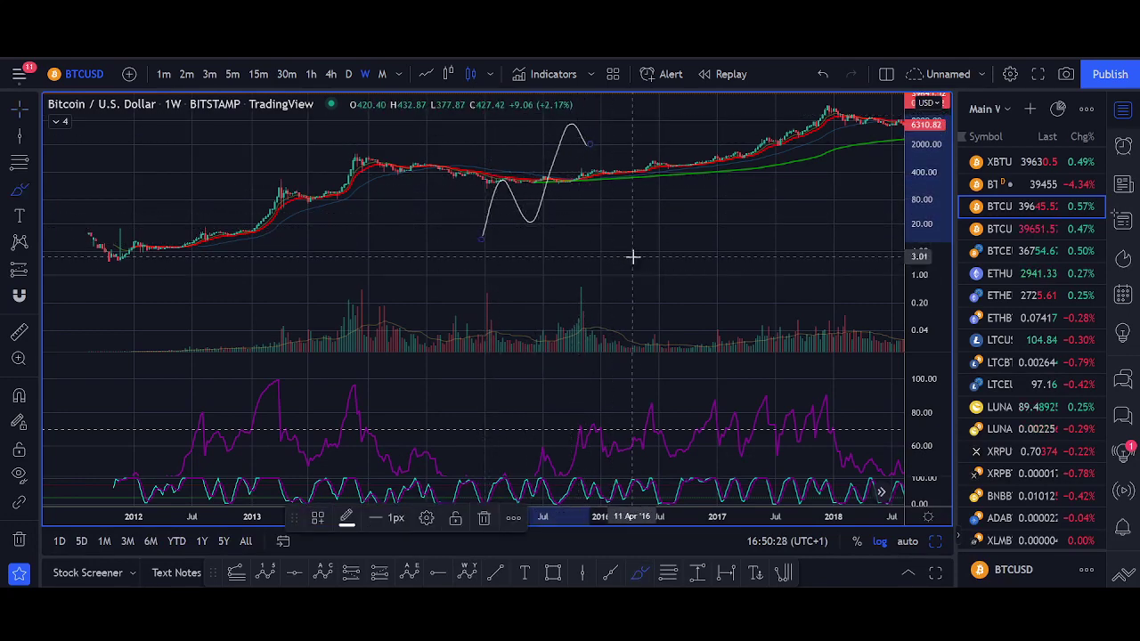
mouse_move(655, 272)
left_mouse_down()
mouse_move(676, 178)
mouse_move(715, 260)
mouse_move(751, 237)
mouse_move(744, 254)
left_mouse_up()
left_click_drag(274, 181, 281, 176)
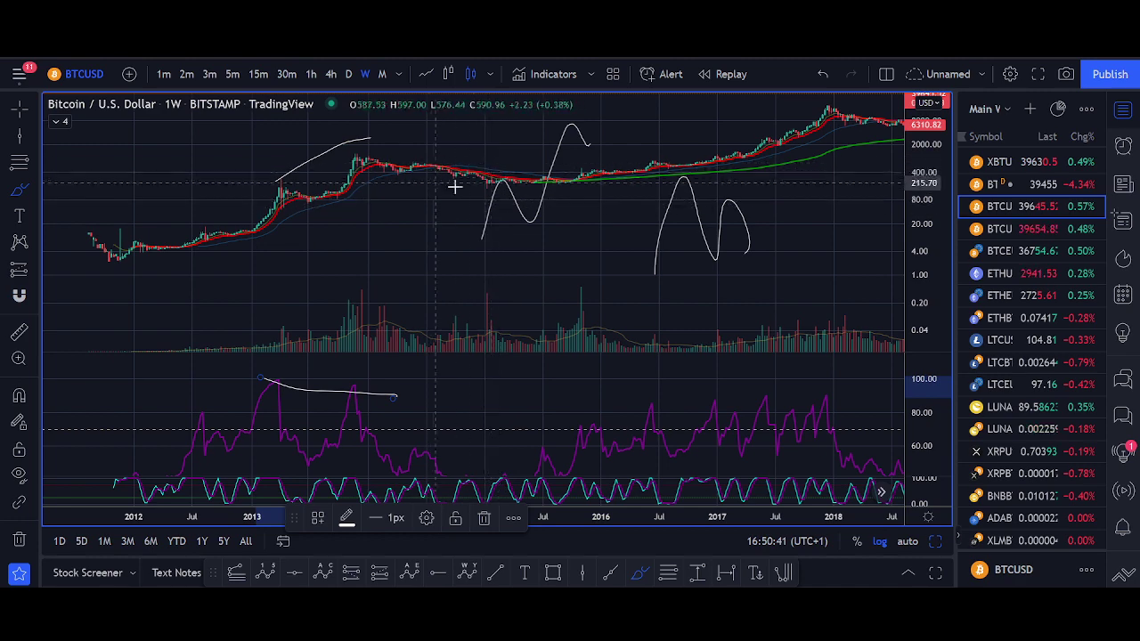
scroll(513, 281, "down", 8)
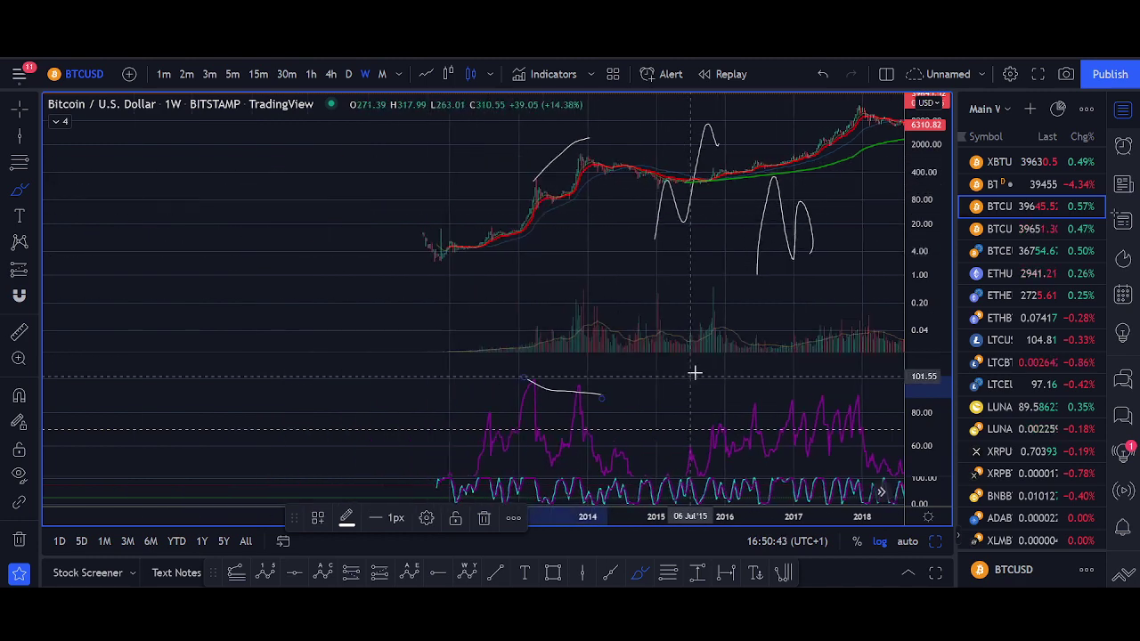
left_click_drag(620, 278, 260, 273)
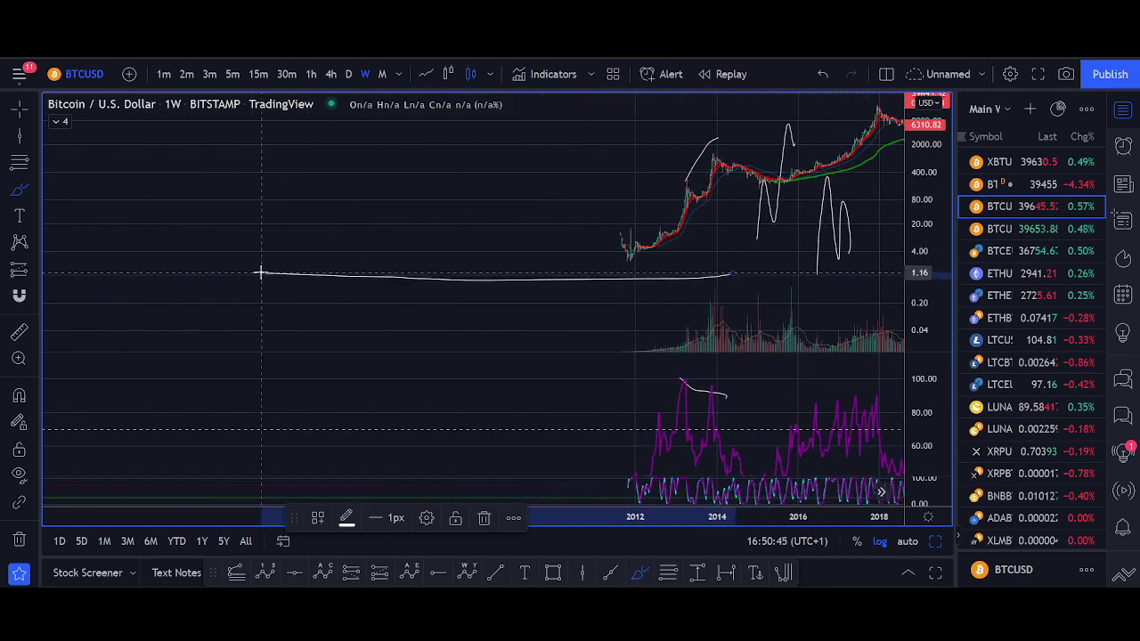
left_click(485, 519)
scroll(727, 297, "up", 4)
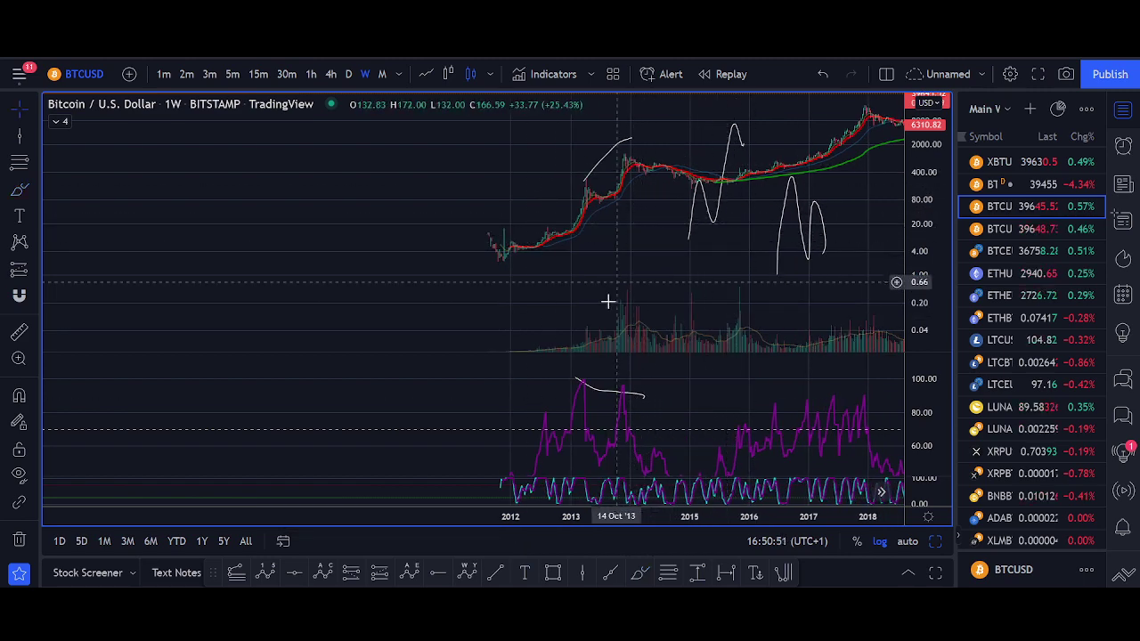
Delete the RSI peak line, the price peak line and both swing sketches from the weekly chart.
scroll(565, 394, "up", 2)
left_click(513, 398)
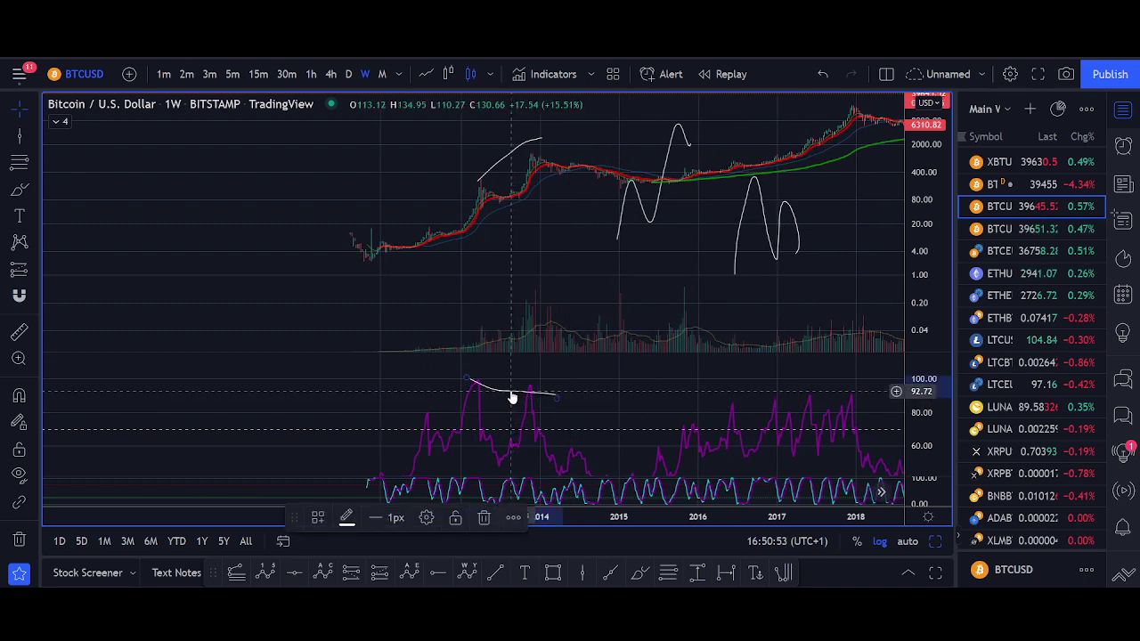
key("Delete")
left_click(513, 156)
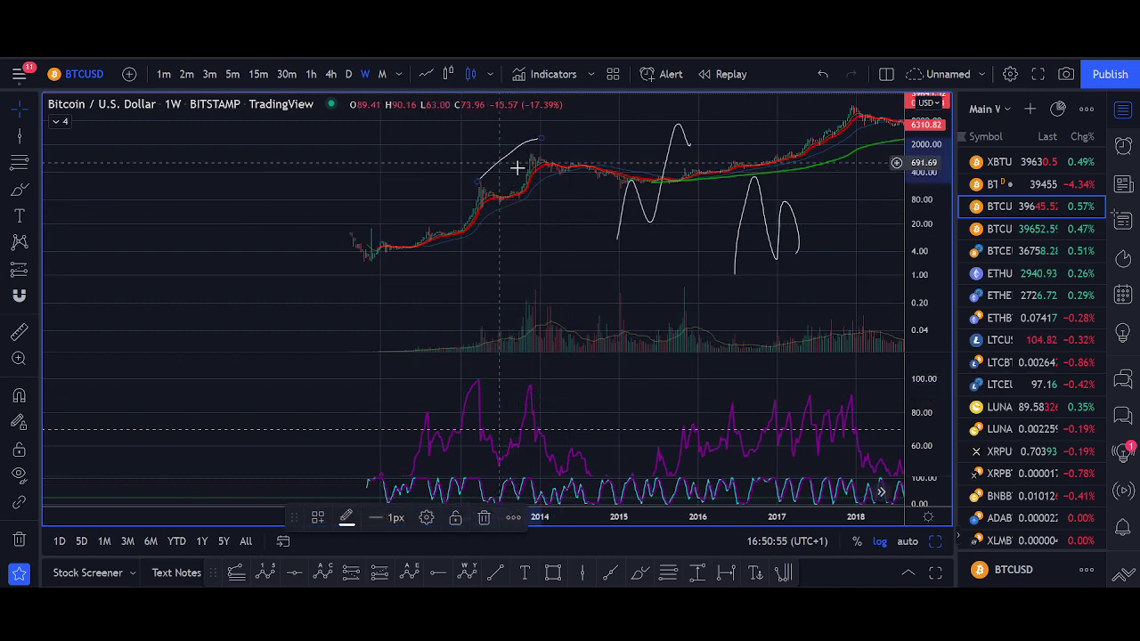
key("Delete")
left_click(643, 209)
key("Delete")
left_click(737, 248)
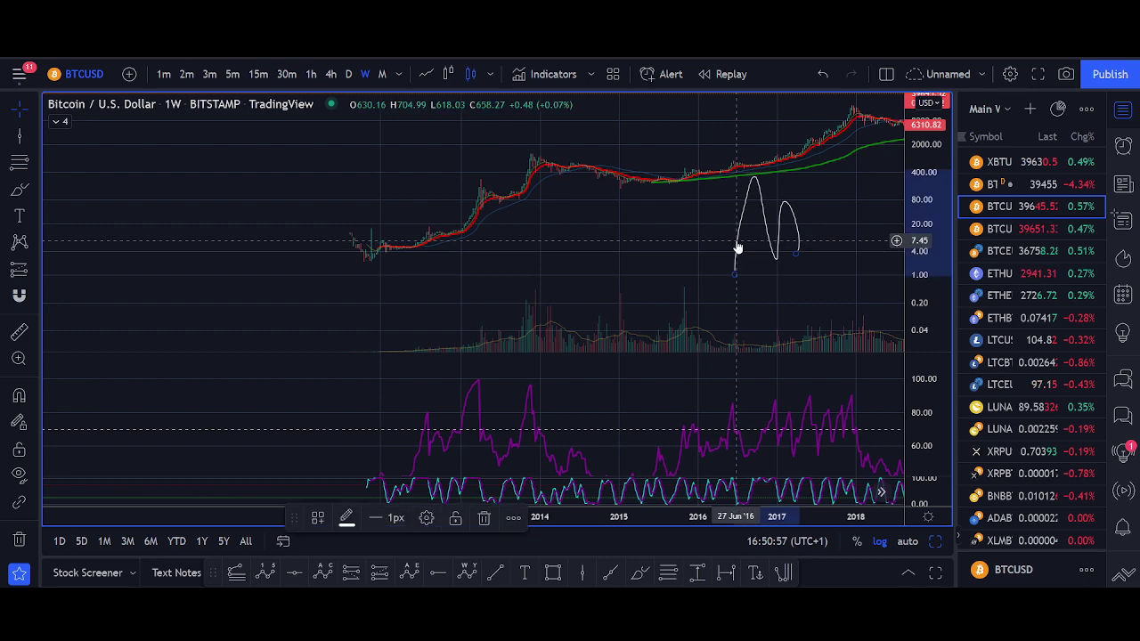
key("Delete")
View the BTCUSD price and RSI history on the monthly timeframe and return to the weekly timeframe.
scroll(496, 285, "down", 3)
left_click(382, 74)
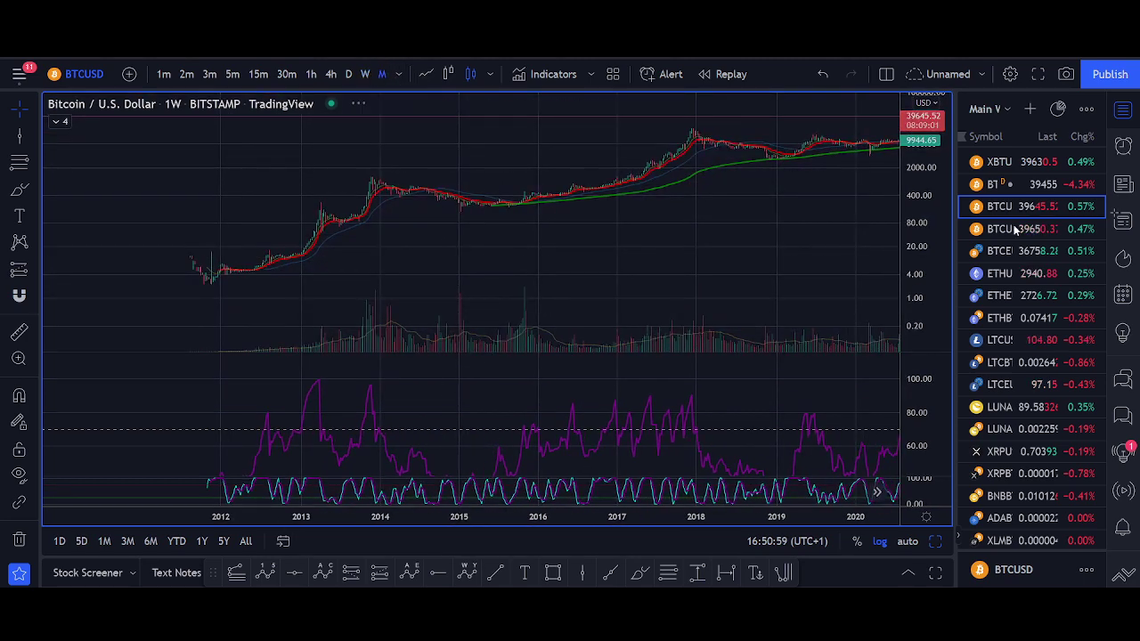
left_click_drag(914, 153, 356, 267)
left_click_drag(641, 283, 472, 140)
left_click(364, 74)
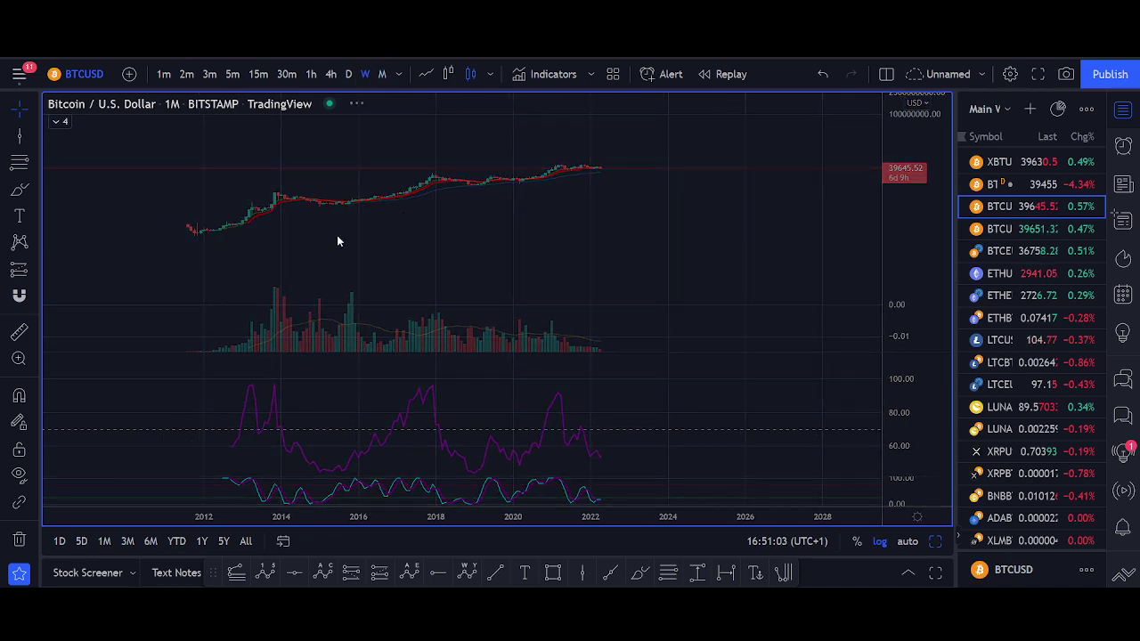
scroll(659, 258, "down", 5)
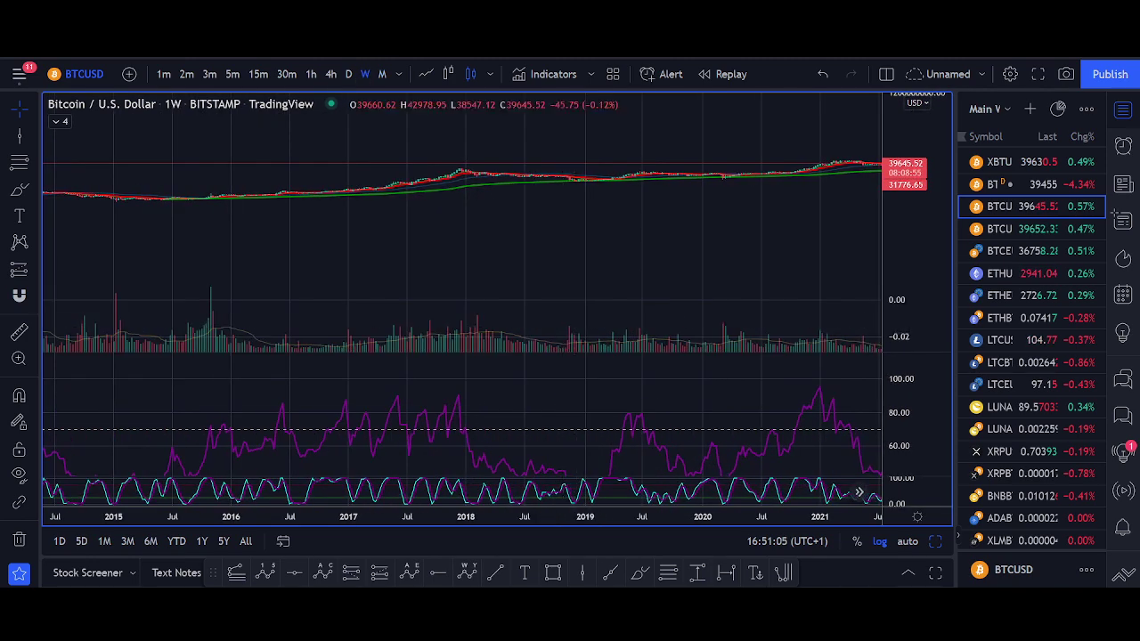
Examine the 2017 weekly RSI peaks in an enlarged RSI pane, with the price chart rescaled automatically.
left_click(906, 540)
scroll(456, 322, "down", 3)
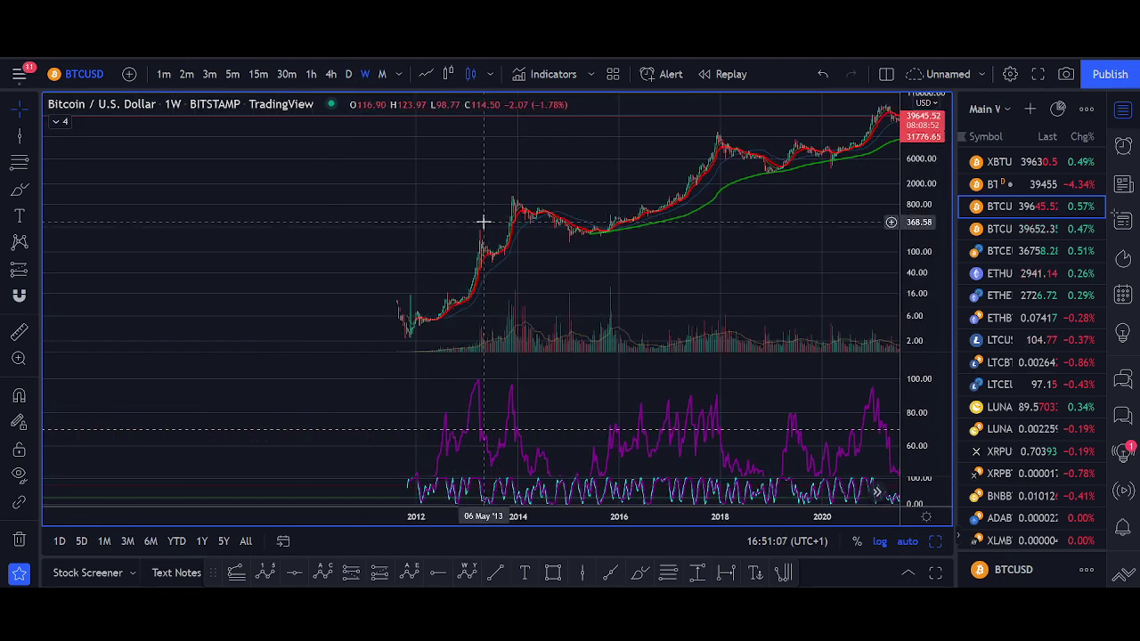
scroll(454, 218, "up", 4)
scroll(783, 402, "up", 3)
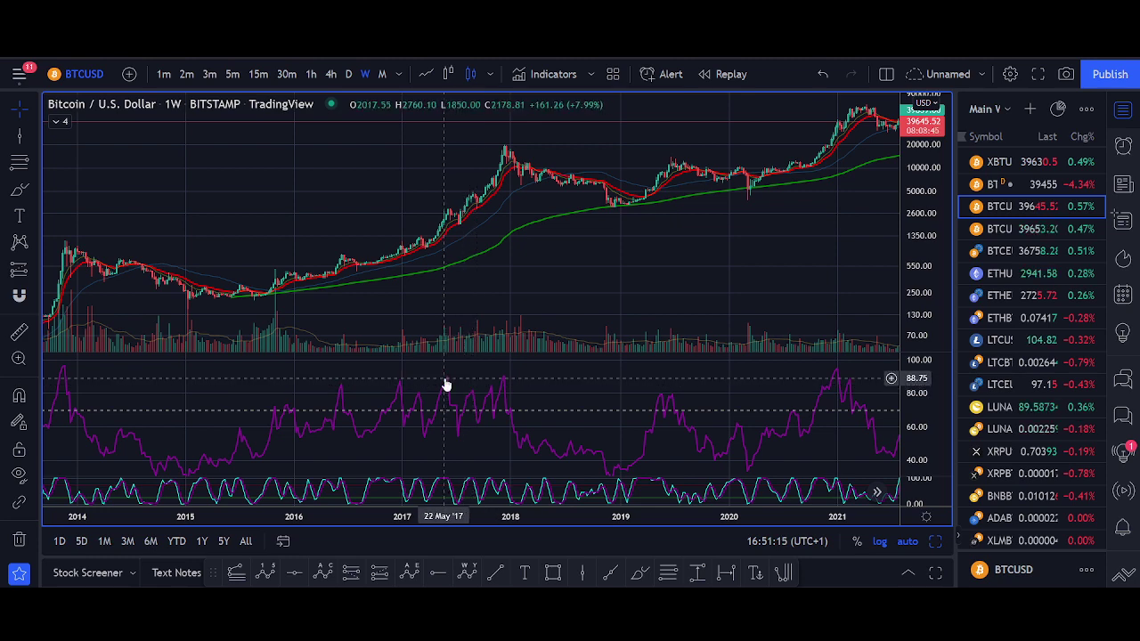
left_click_drag(552, 374, 716, 205)
scroll(716, 374, "up", 4)
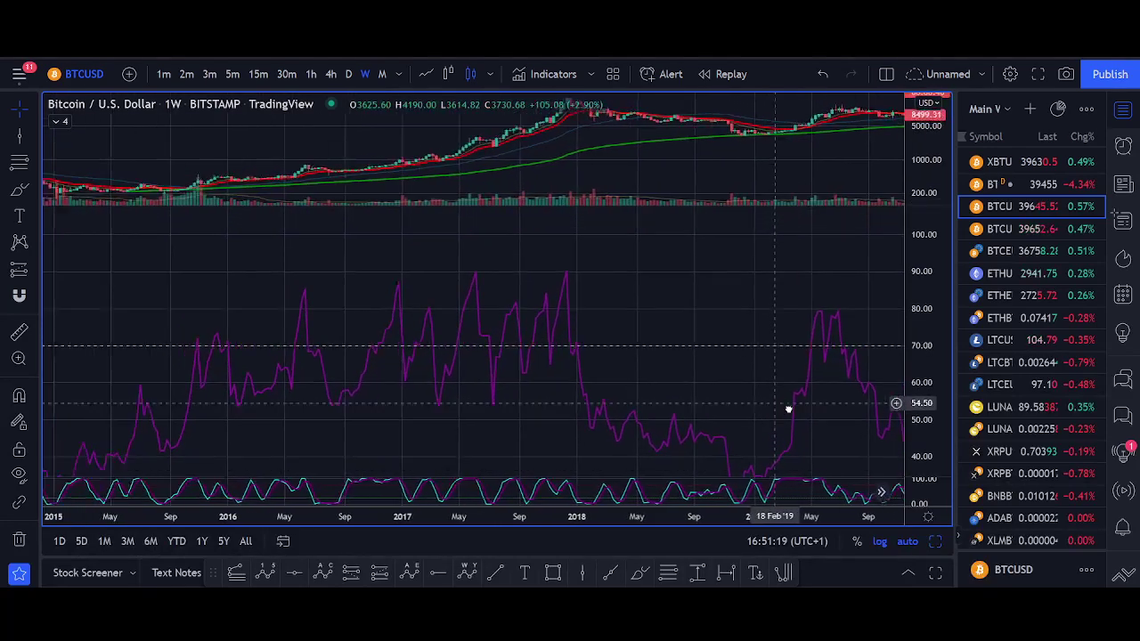
scroll(891, 406, "up", 3)
left_click_drag(918, 394, 919, 266)
left_click_drag(647, 290, 727, 389)
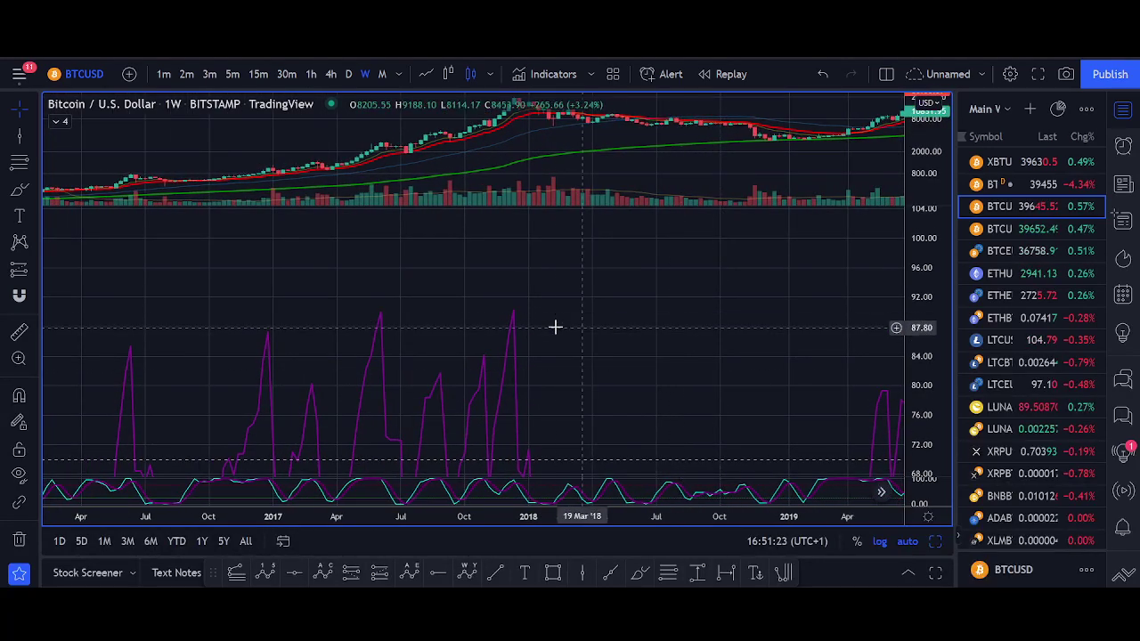
left_click_drag(917, 282, 908, 390)
left_click_drag(920, 311, 917, 428)
scroll(653, 177, "down", 5)
Enlarge the price pane and examine the weekly price top around the turn of 2018.
left_click_drag(716, 186, 663, 418)
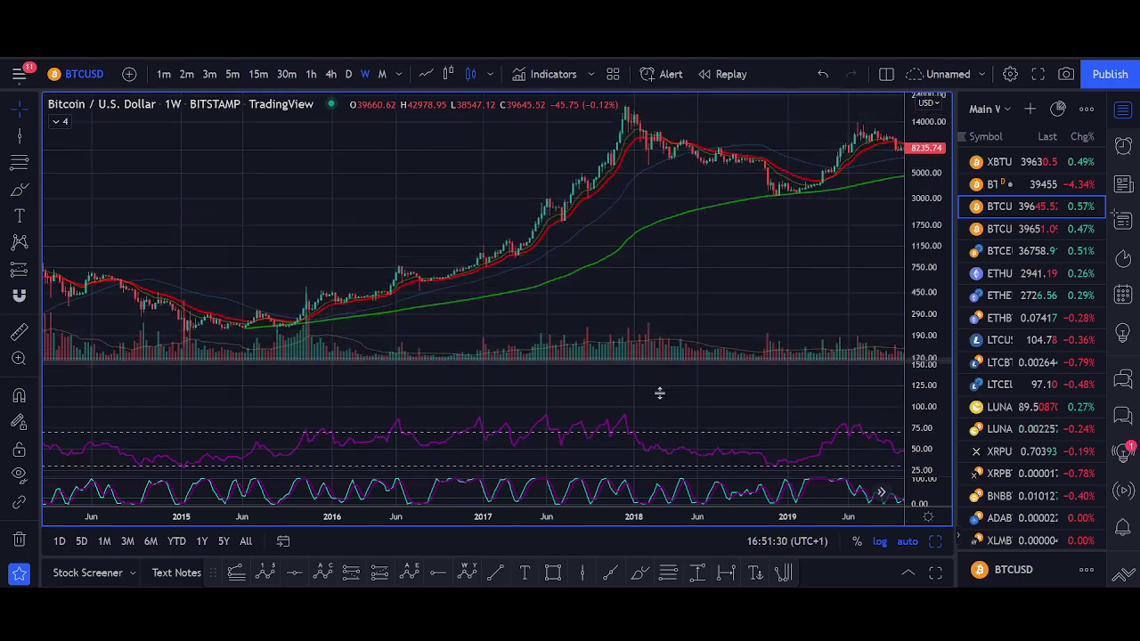
scroll(591, 300, "up", 5)
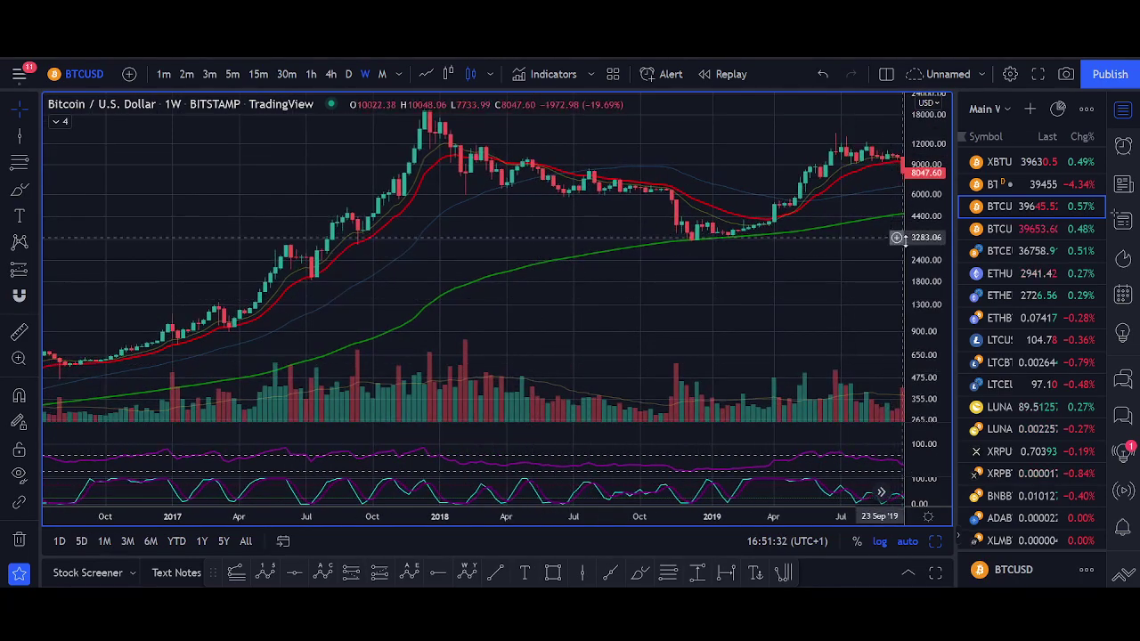
scroll(580, 306, "down", 4)
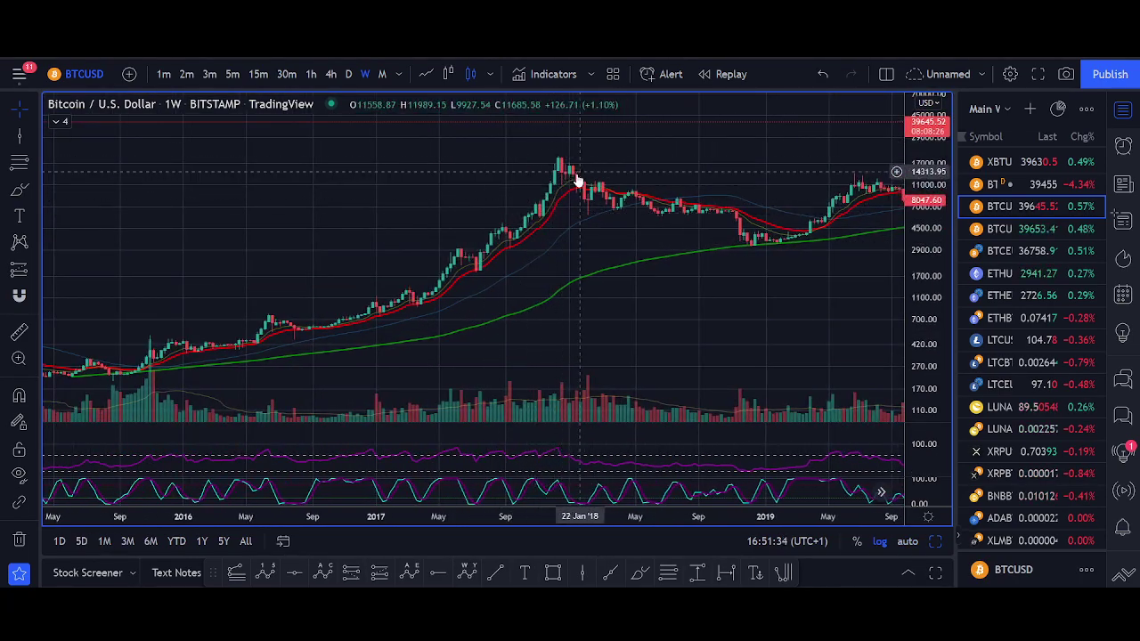
scroll(570, 187, "down", 4)
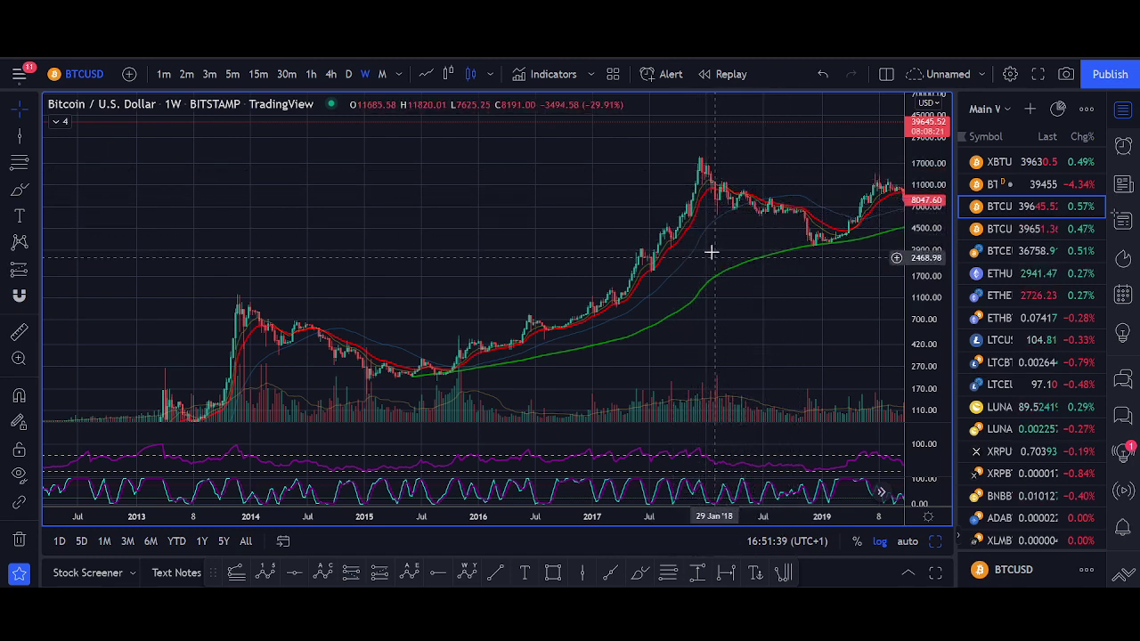
scroll(643, 226, "up", 1)
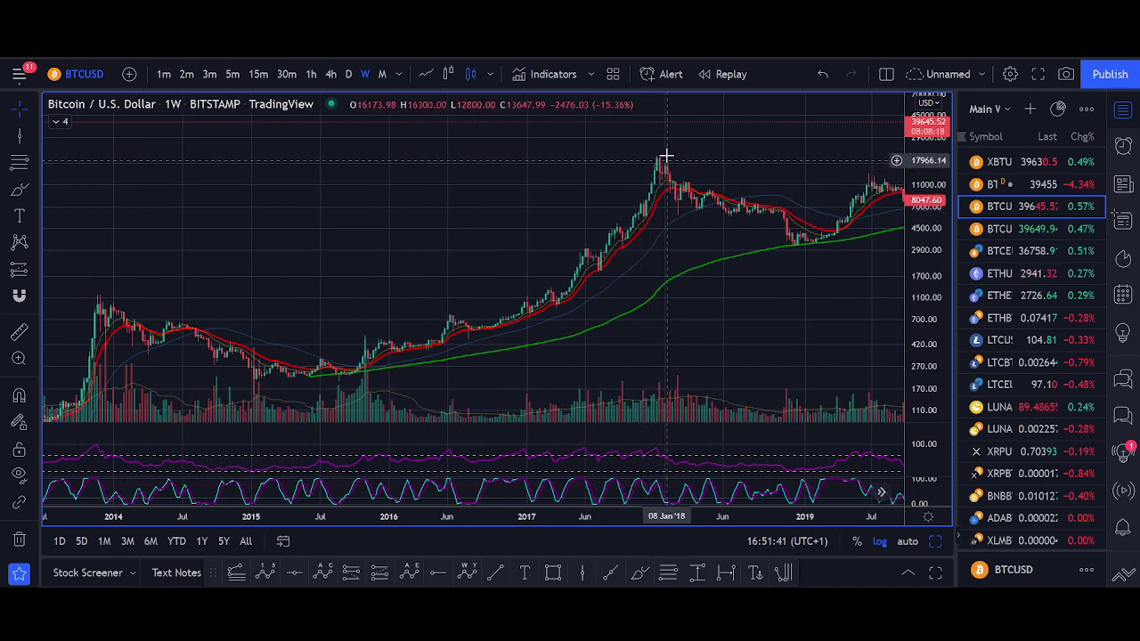
scroll(608, 374, "up", 1)
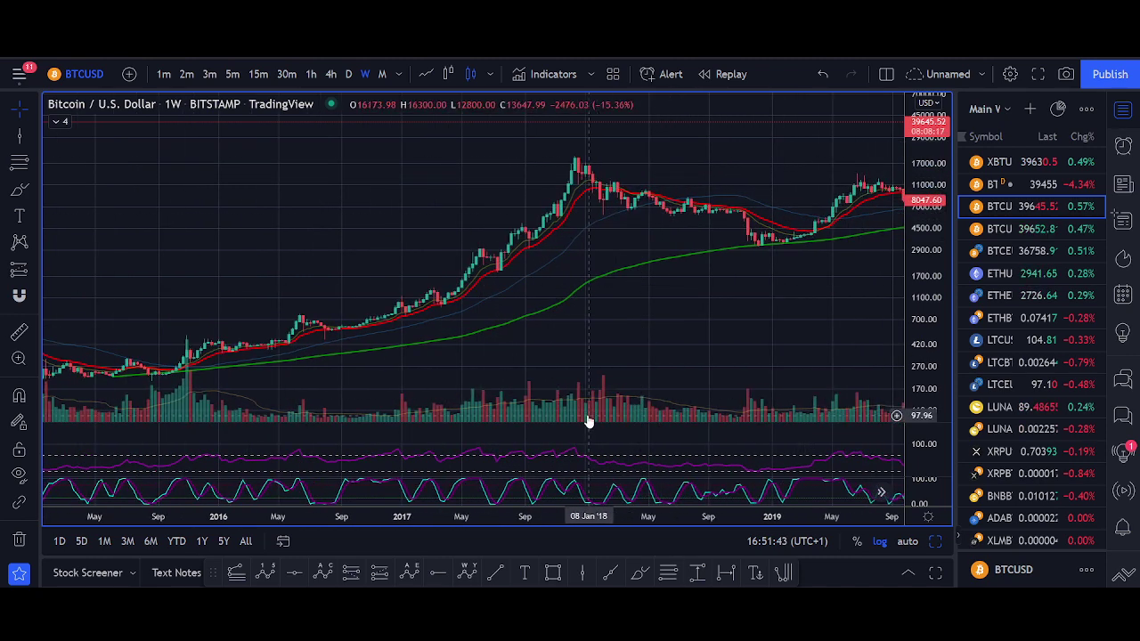
Enlarge the RSI pane and compare the 2019 weekly RSI peaks with the price highs above them.
left_click_drag(591, 421, 598, 324)
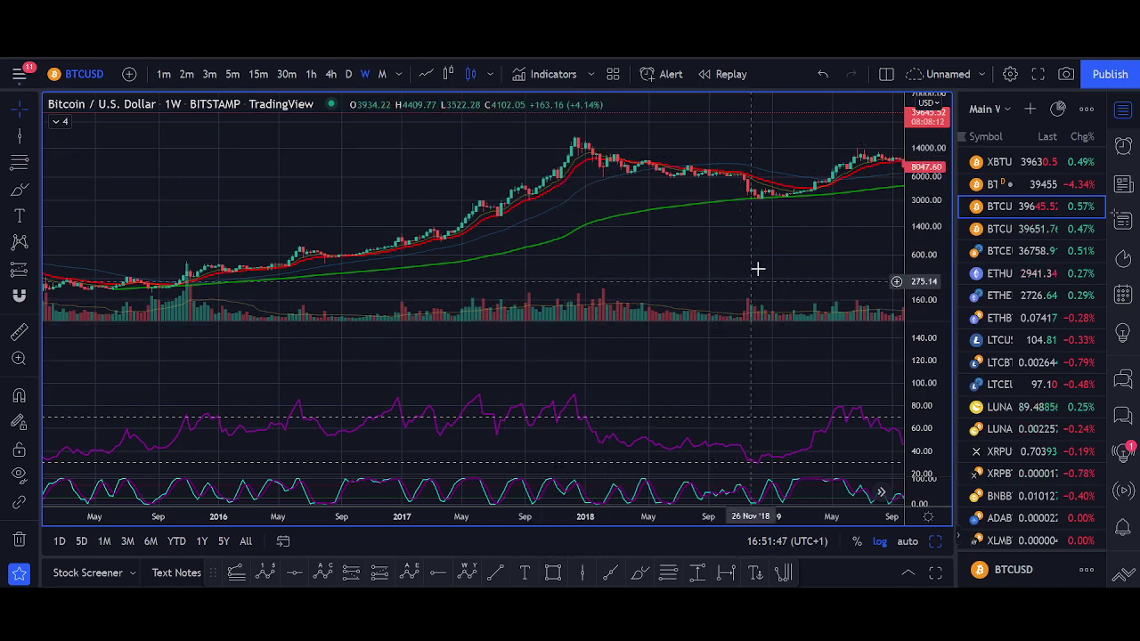
left_click_drag(756, 254, 501, 294)
scroll(833, 414, "up", 3)
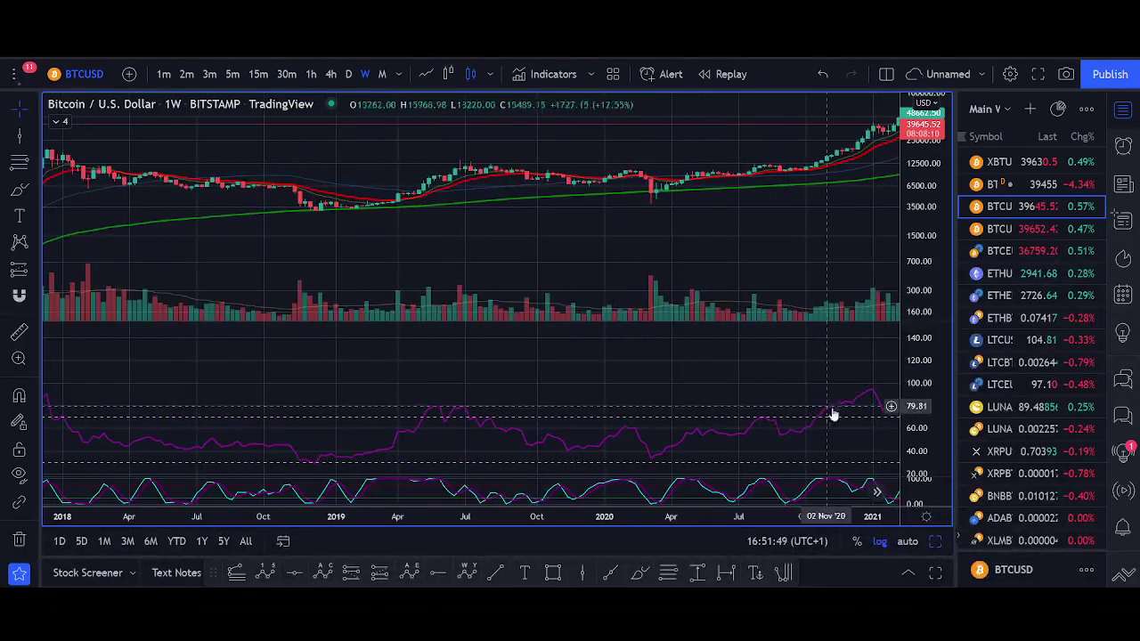
left_click_drag(910, 452, 910, 336)
left_click_drag(629, 378, 685, 329)
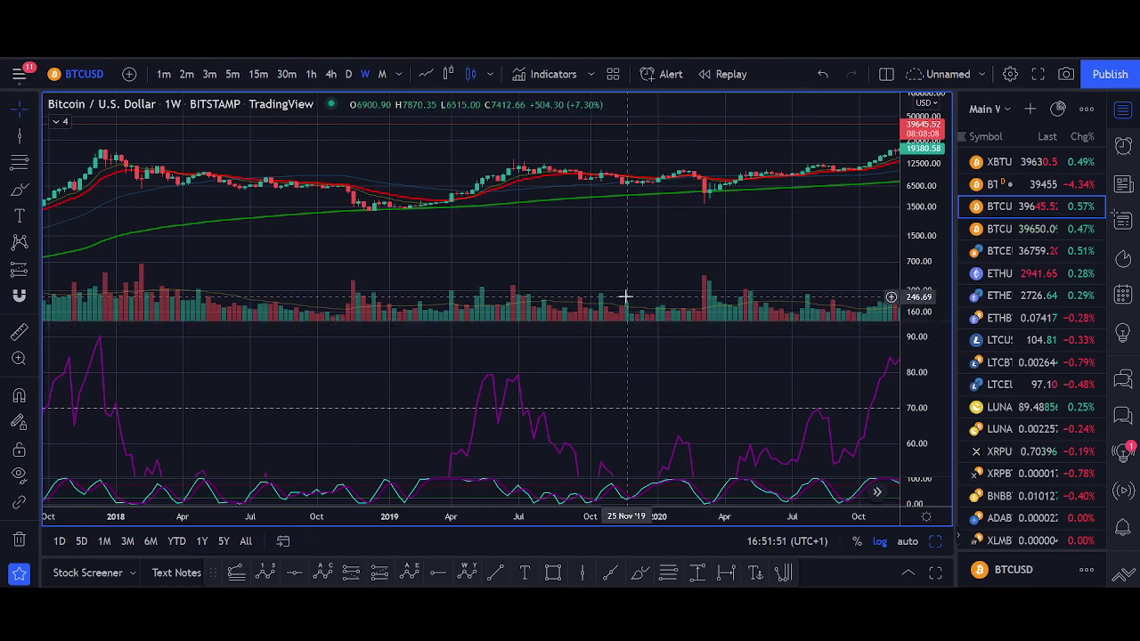
left_click_drag(233, 235, 214, 266)
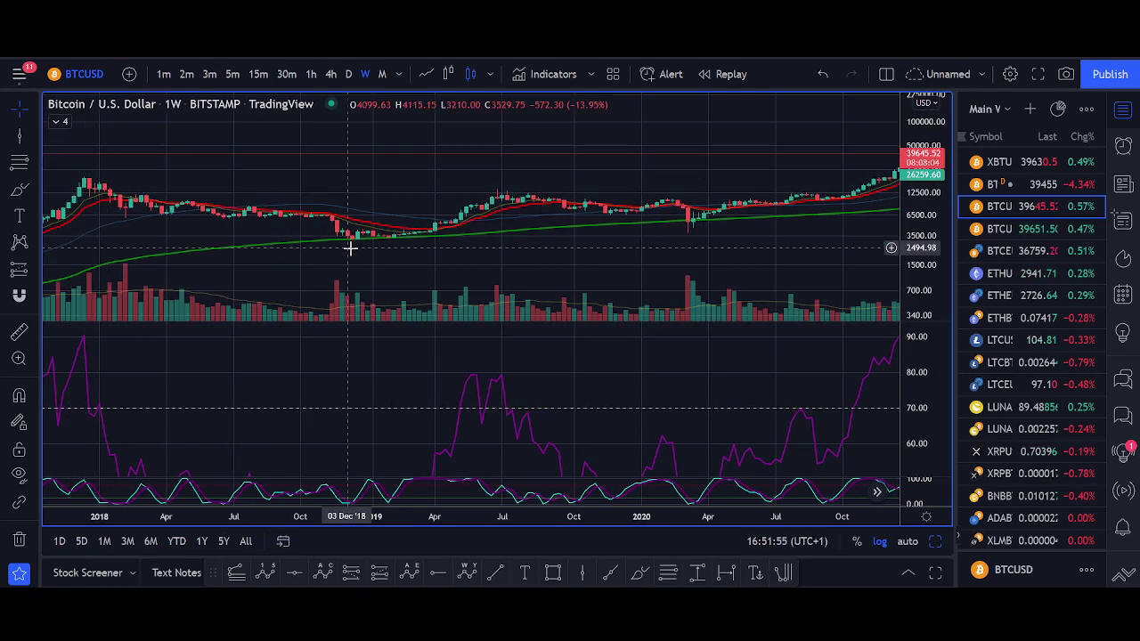
scroll(356, 267, "down", 2)
scroll(555, 264, "up", 2)
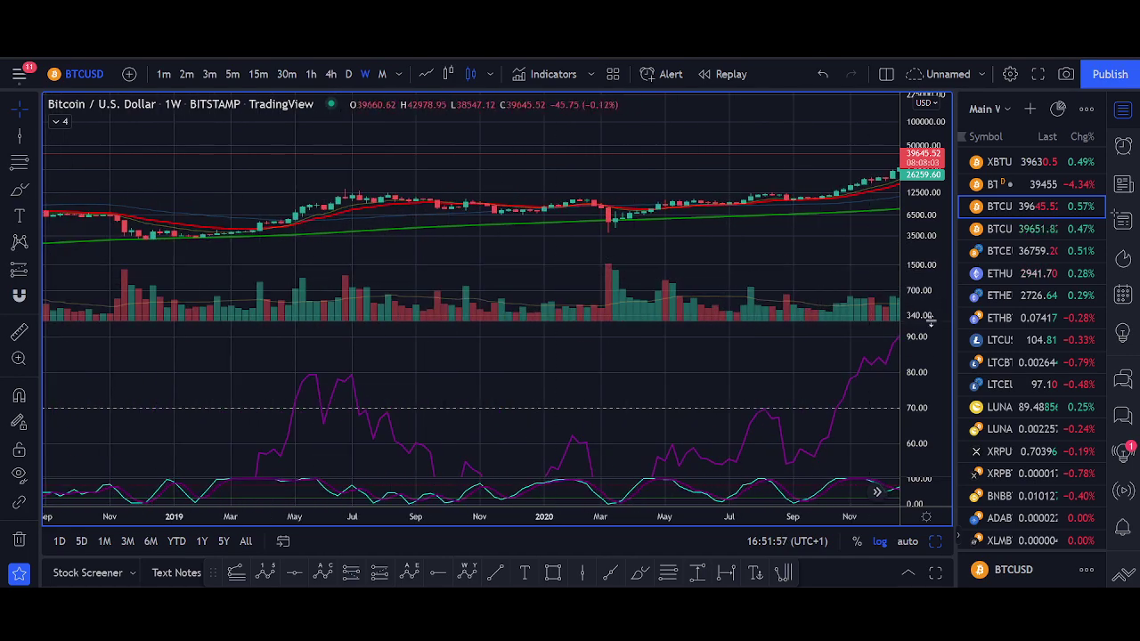
left_click_drag(498, 204, 609, 233)
left_click_drag(922, 260, 922, 98)
left_click_drag(534, 211, 619, 110)
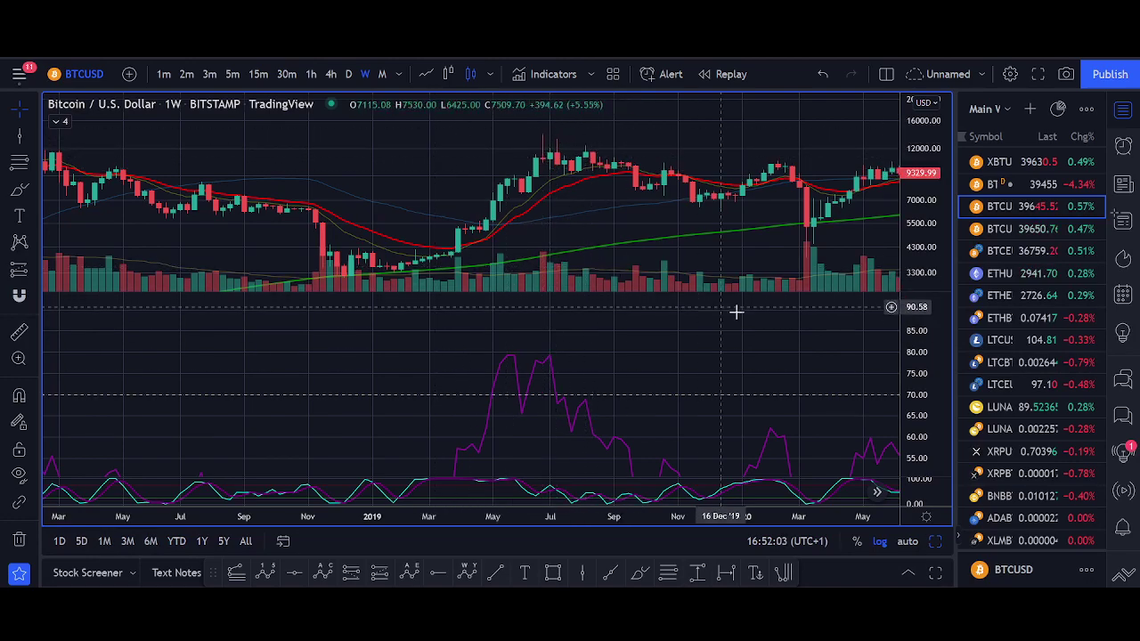
Compare the weekly RSI peaks of 2021 with the two price highs of that year.
left_click_drag(750, 239, 226, 272)
left_click_drag(706, 186, 644, 294)
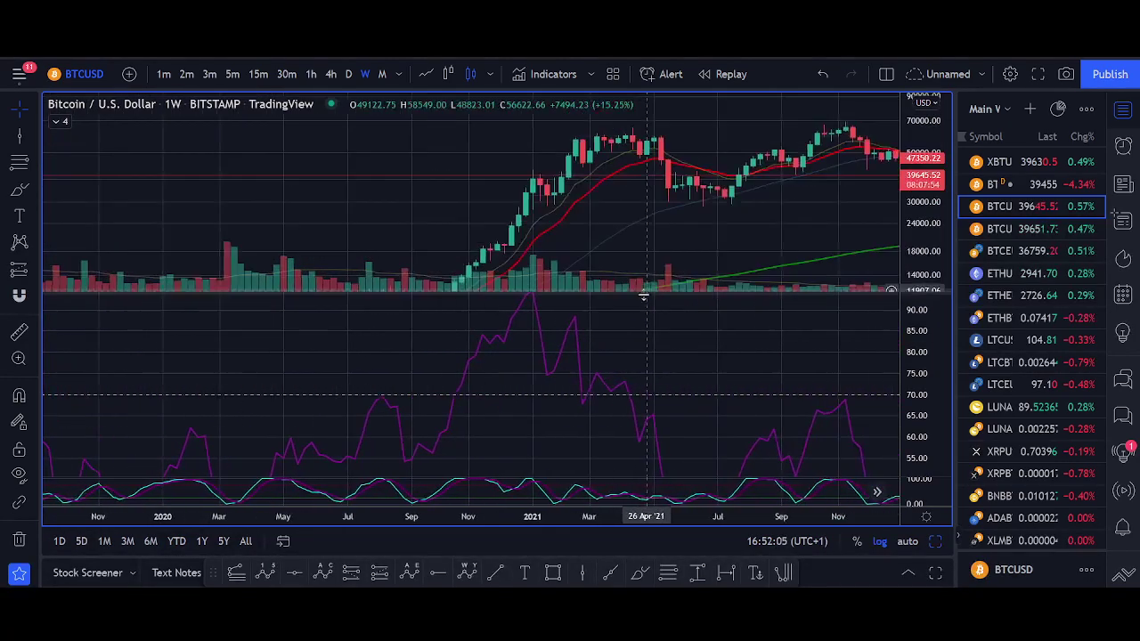
left_click_drag(926, 160, 890, 250)
left_click_drag(681, 221, 567, 204)
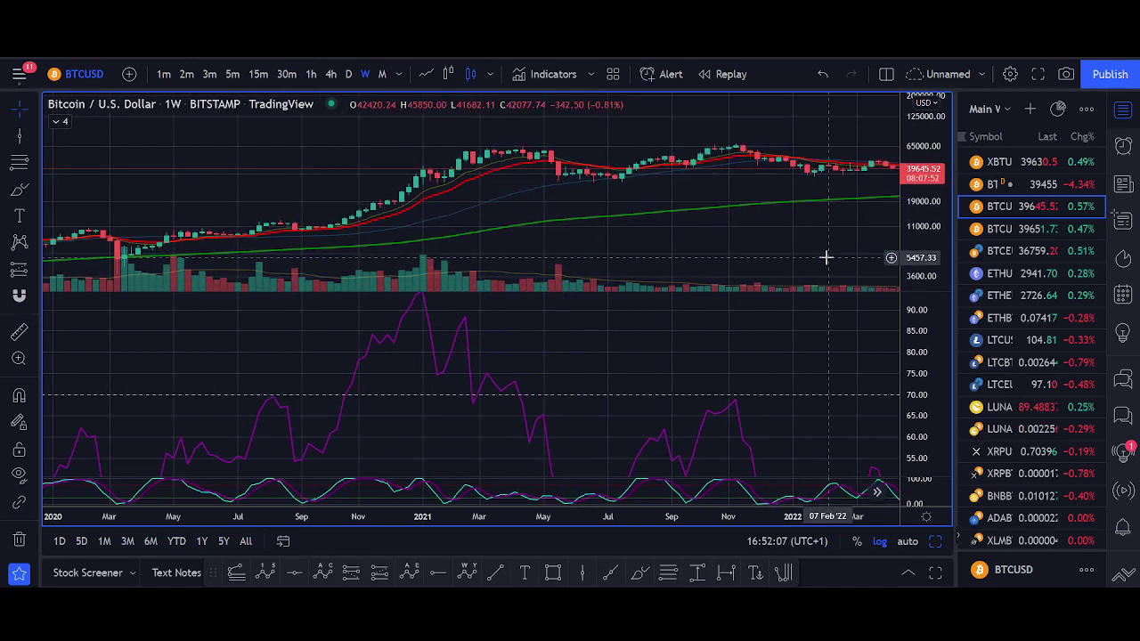
left_click_drag(910, 283, 908, 173)
left_click_drag(737, 190, 648, 302)
scroll(648, 302, "down", 1)
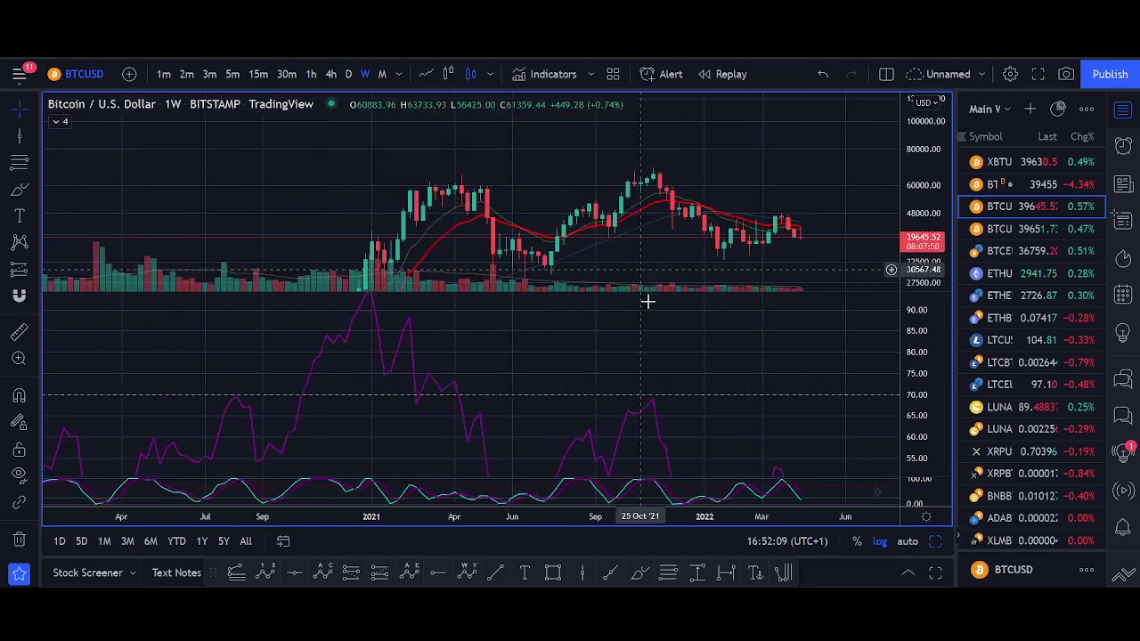
scroll(647, 302, "down", 6)
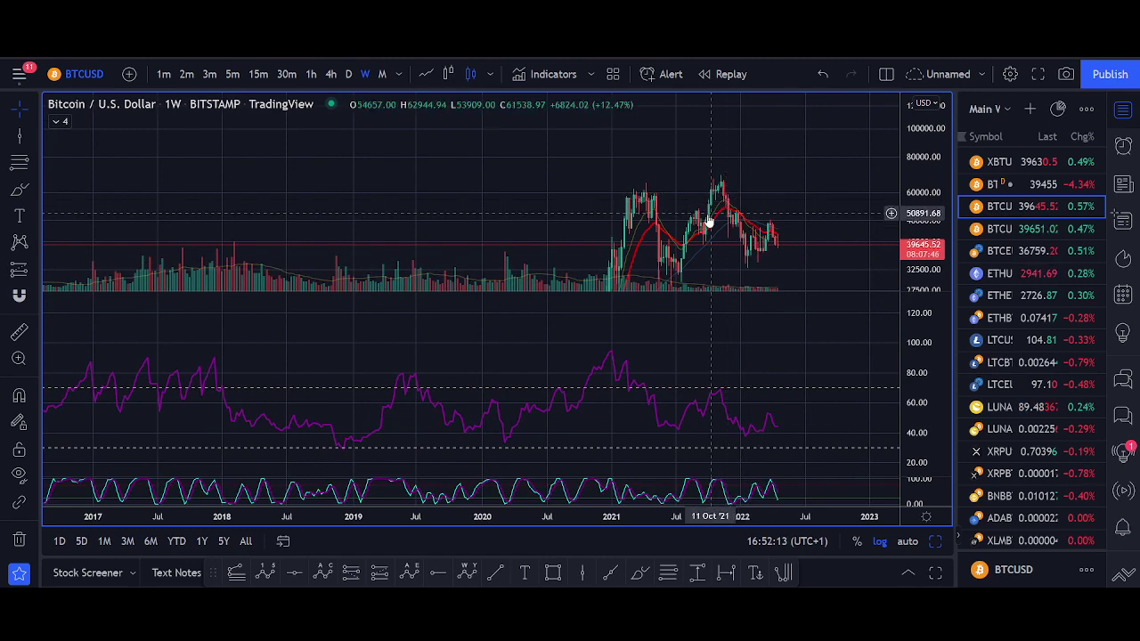
Switch from the Bitstamp to the Coinbase BTCUSD chart and view its weekly price and RSI at full size.
left_click(933, 541)
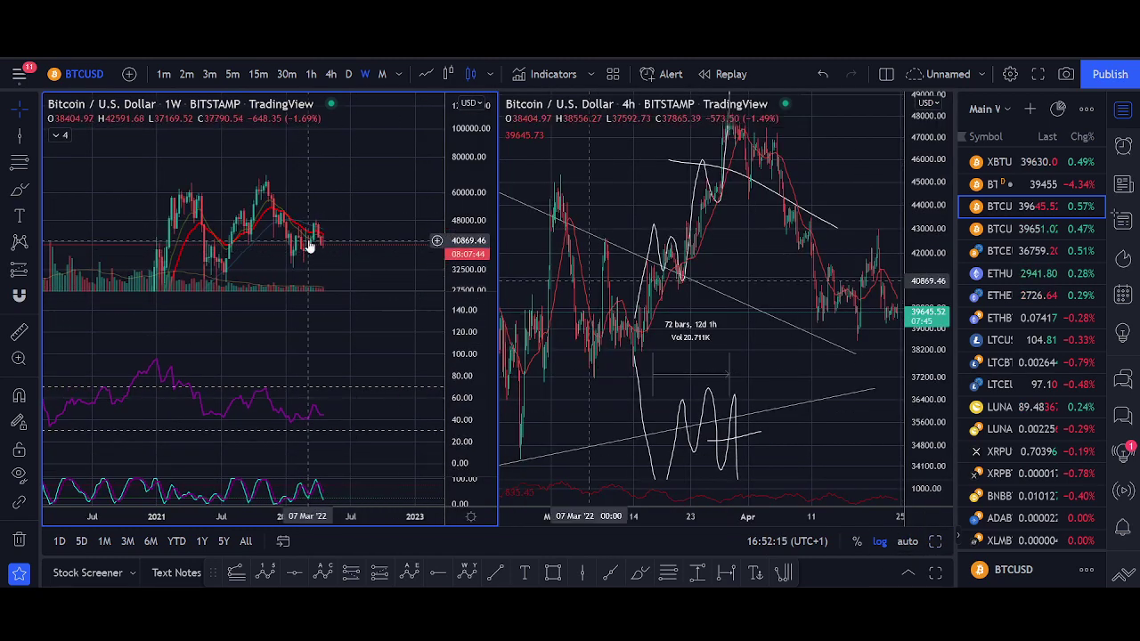
scroll(311, 235, "down", 4)
key("Down")
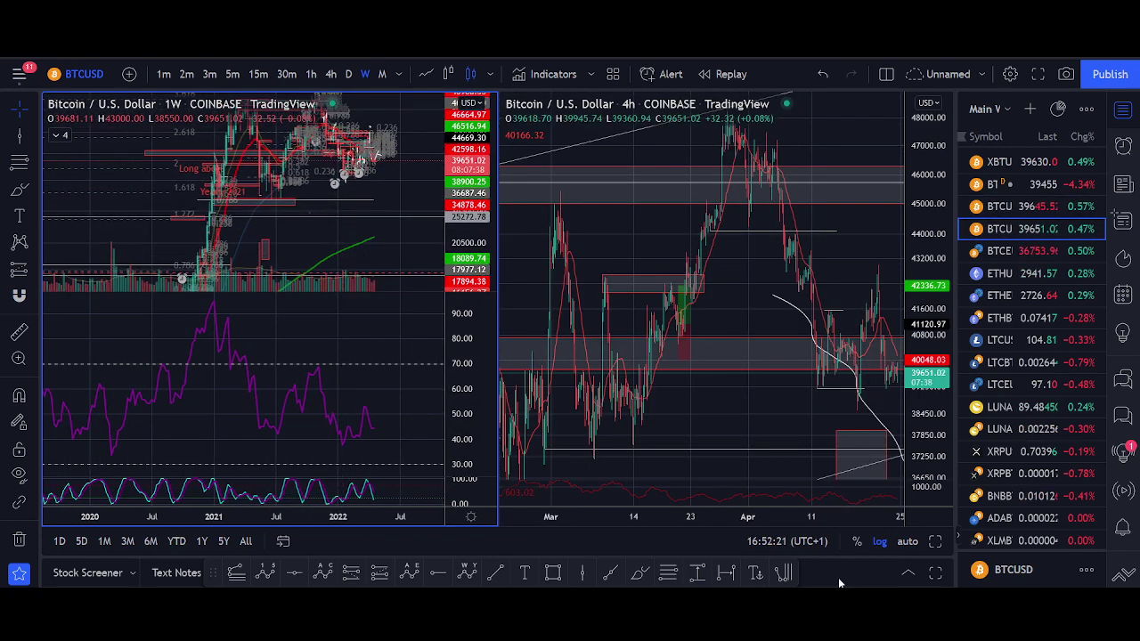
left_click(934, 542)
scroll(636, 278, "up", 3)
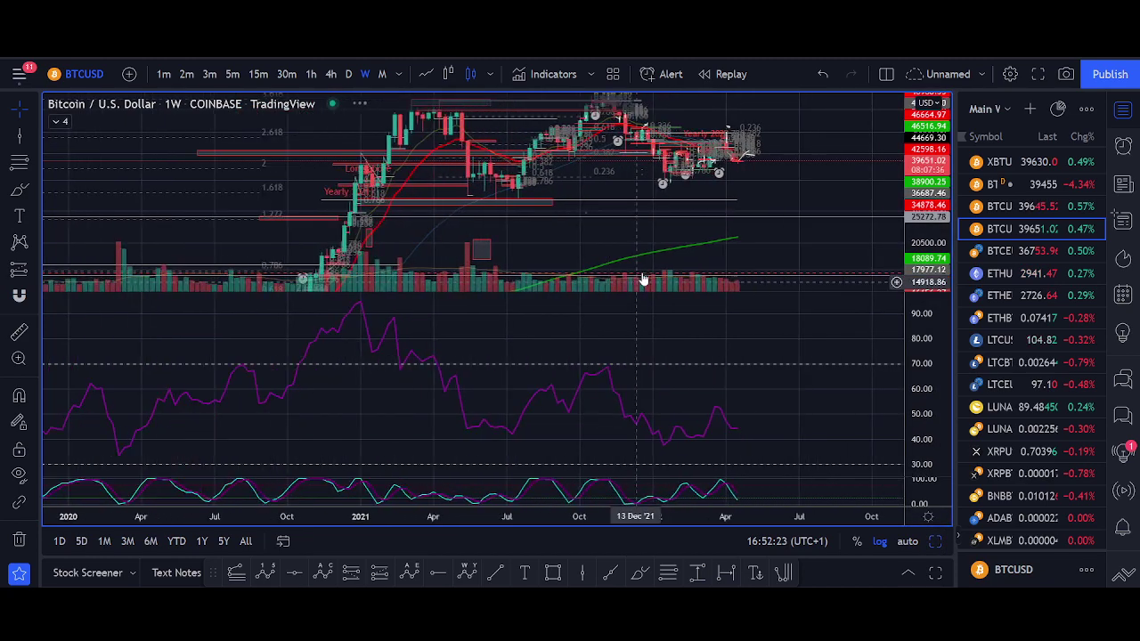
left_click_drag(786, 269, 801, 300)
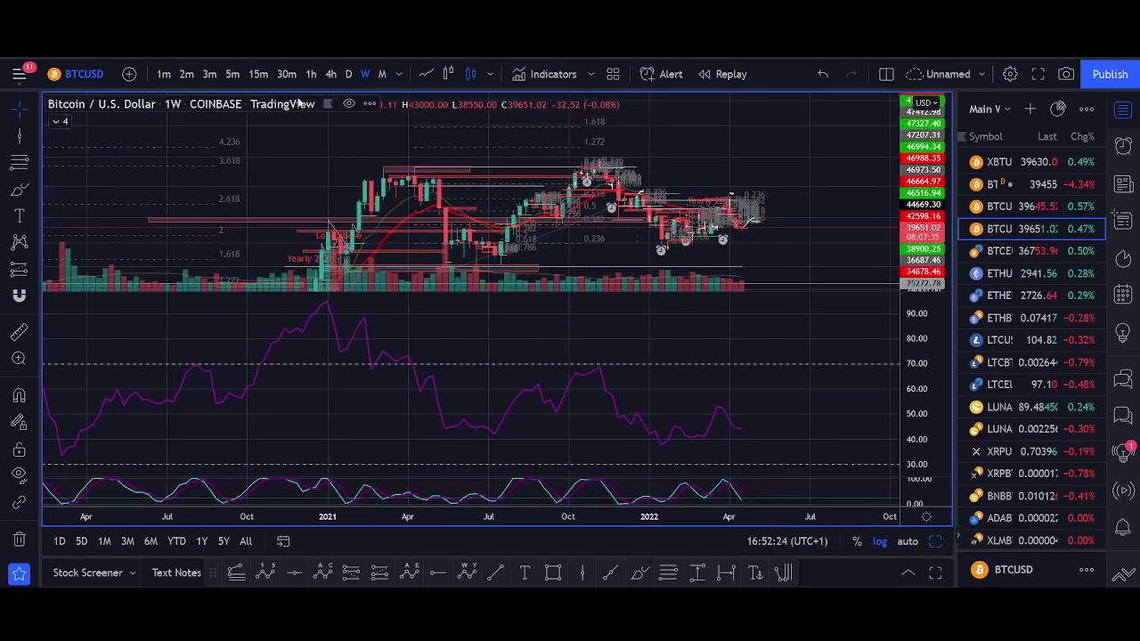
View the Coinbase chart on the 4-hour and daily timeframes and examine the late-2021 price peak and its RSI.
left_click(340, 76)
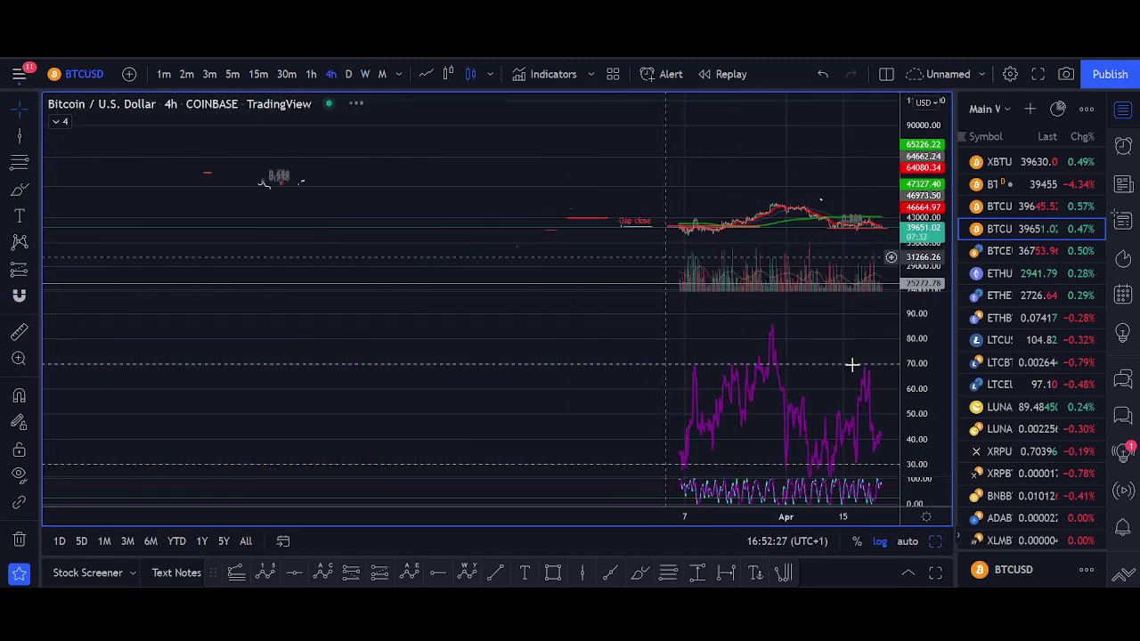
left_click(349, 77)
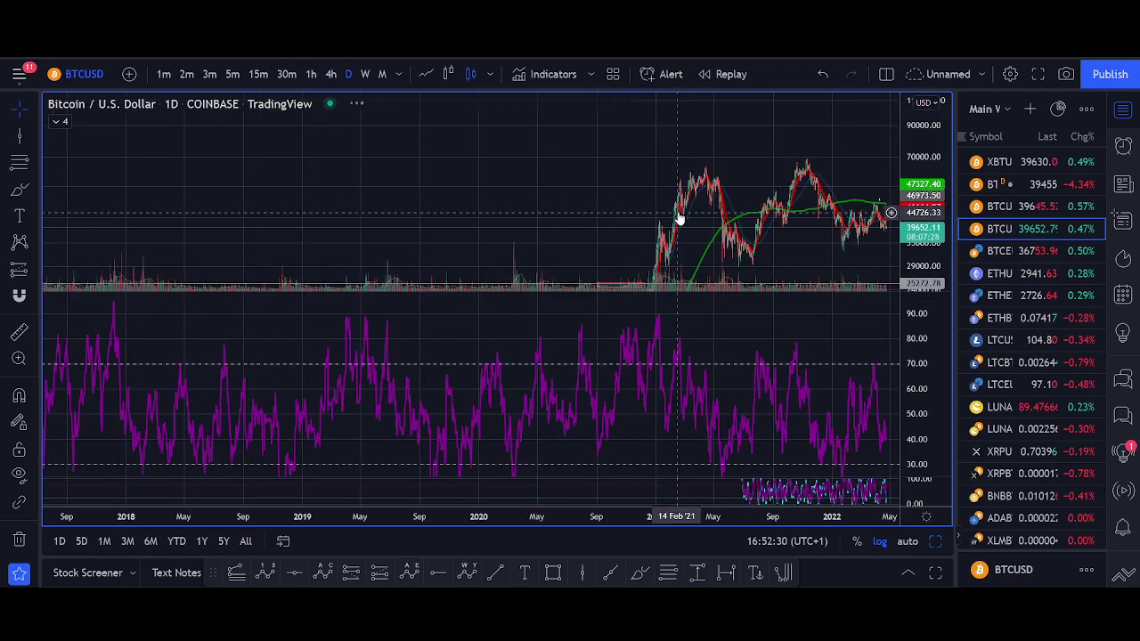
scroll(645, 190, "up", 5)
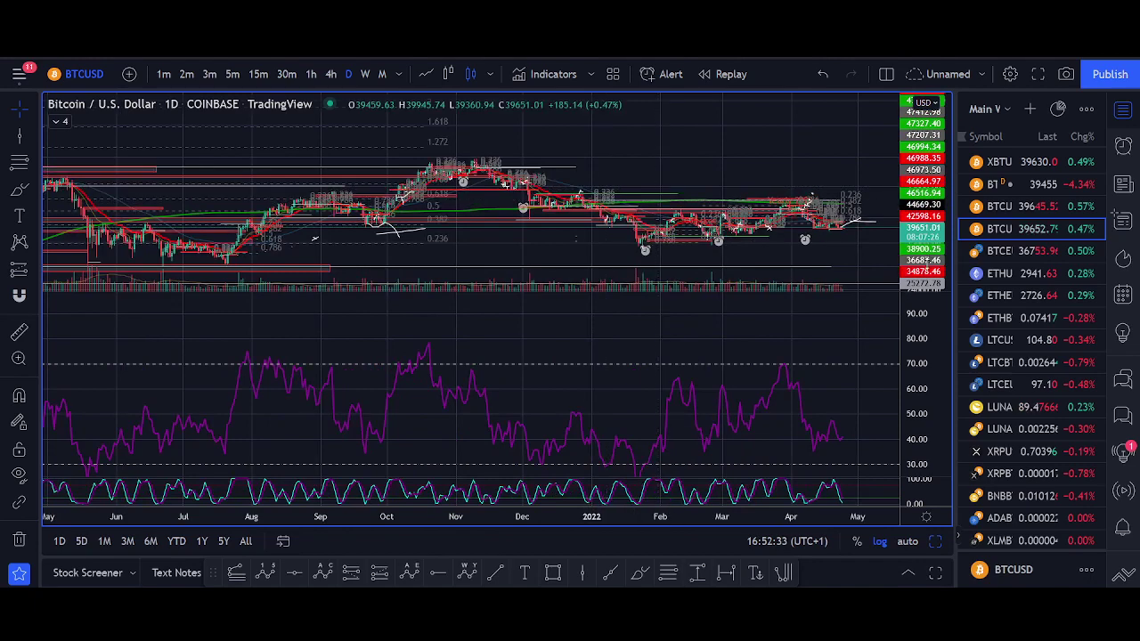
left_click_drag(716, 176, 846, 223)
scroll(669, 256, "up", 5)
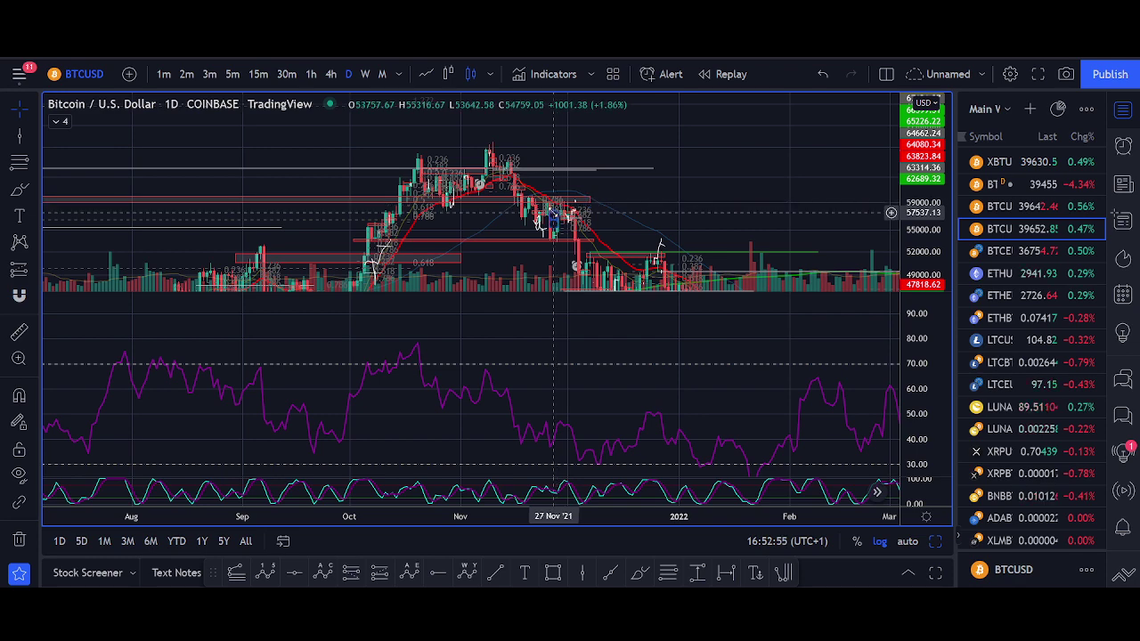
Enlarge the price pane and return to the Bitstamp BTCUSD chart, showing daily price action from early 2021 to 2022.
left_click_drag(491, 293, 483, 405)
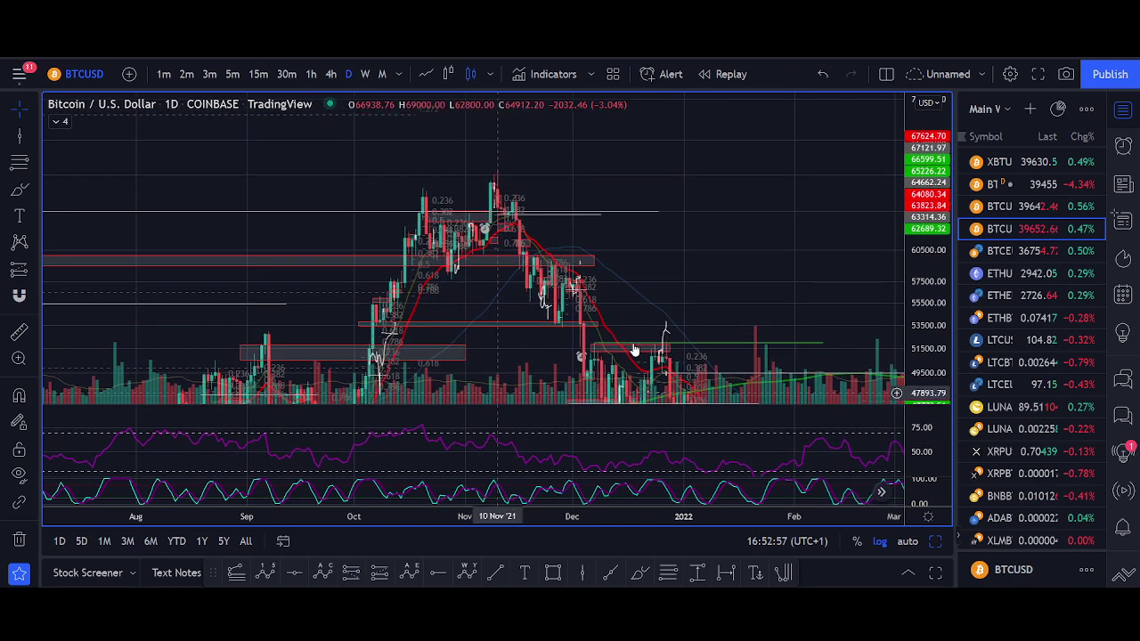
scroll(748, 321, "up", 5)
left_click_drag(676, 264, 618, 223)
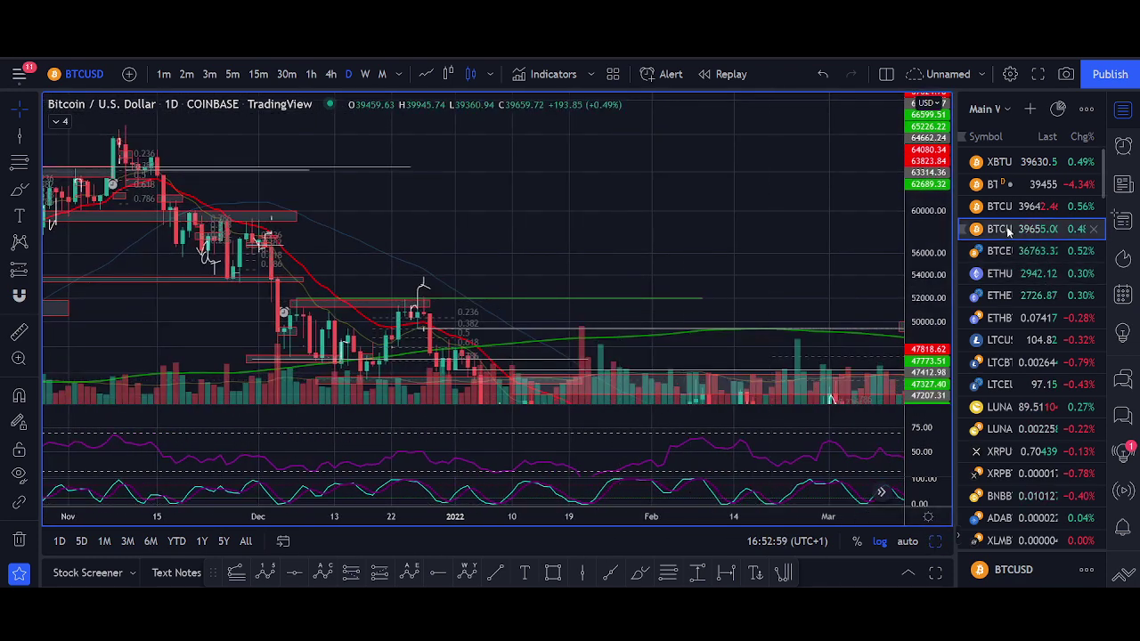
key("Up")
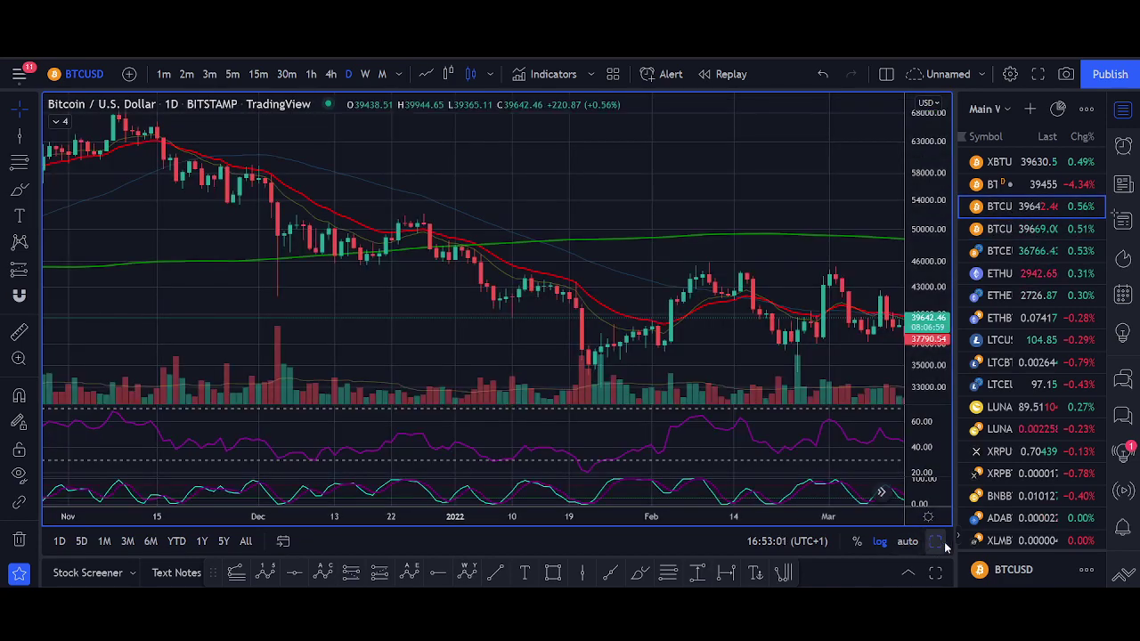
scroll(668, 252, "down", 10)
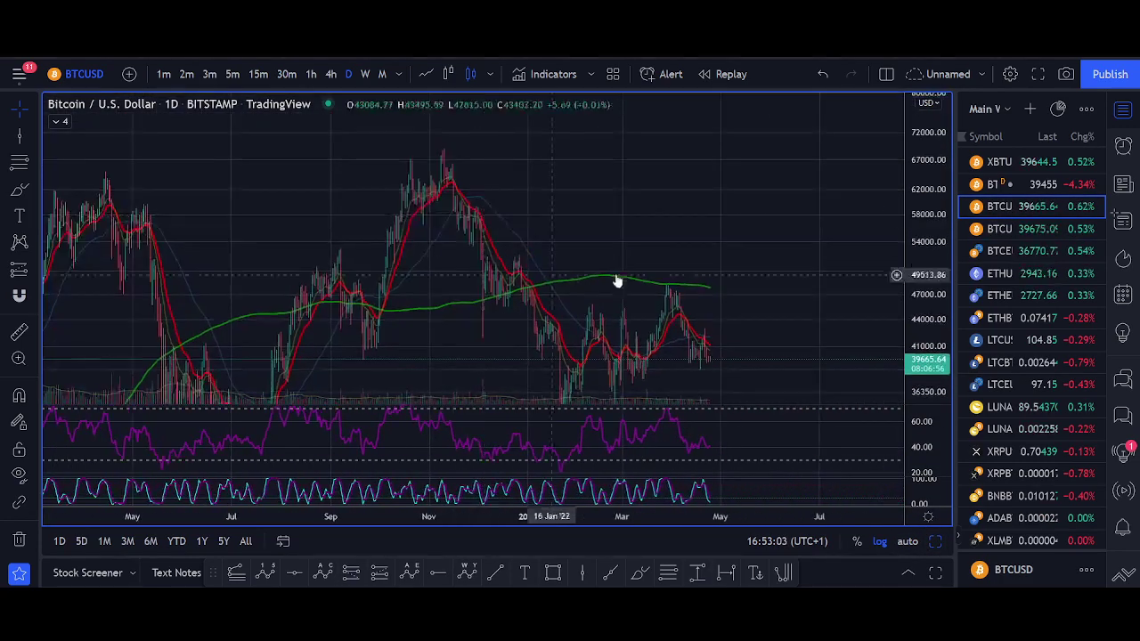
scroll(617, 281, "down", 3)
left_click_drag(915, 241, 914, 361)
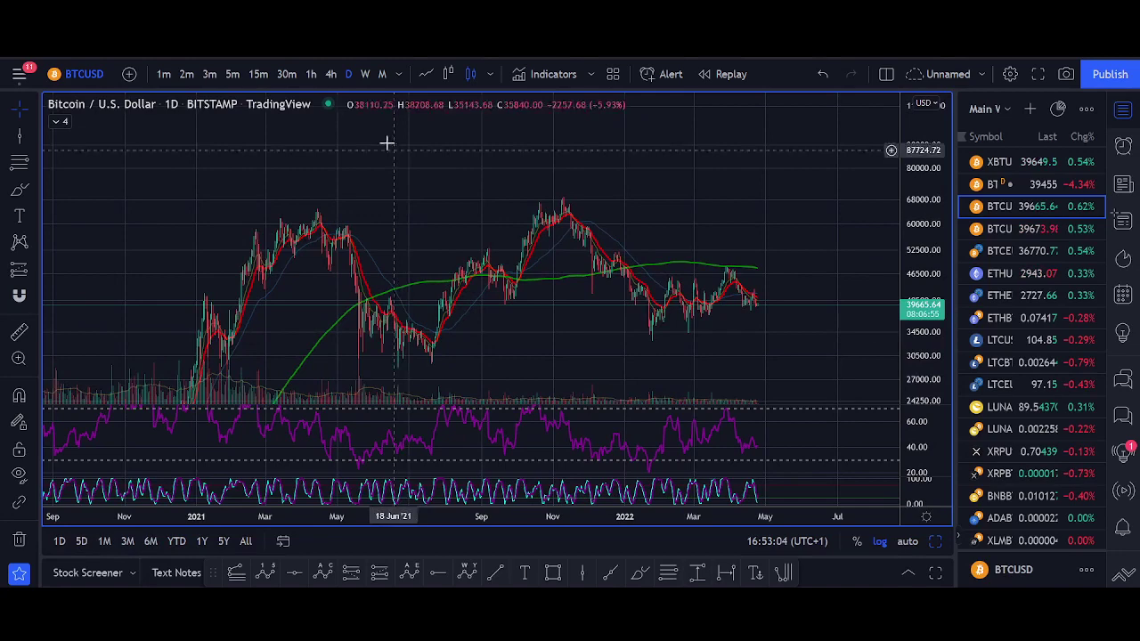
Switch the Bitstamp chart to weekly and add a text note after the latest candles, headed "Top 3 Bitcoin reversal patterns".
left_click(364, 74)
scroll(763, 234, "up", 5)
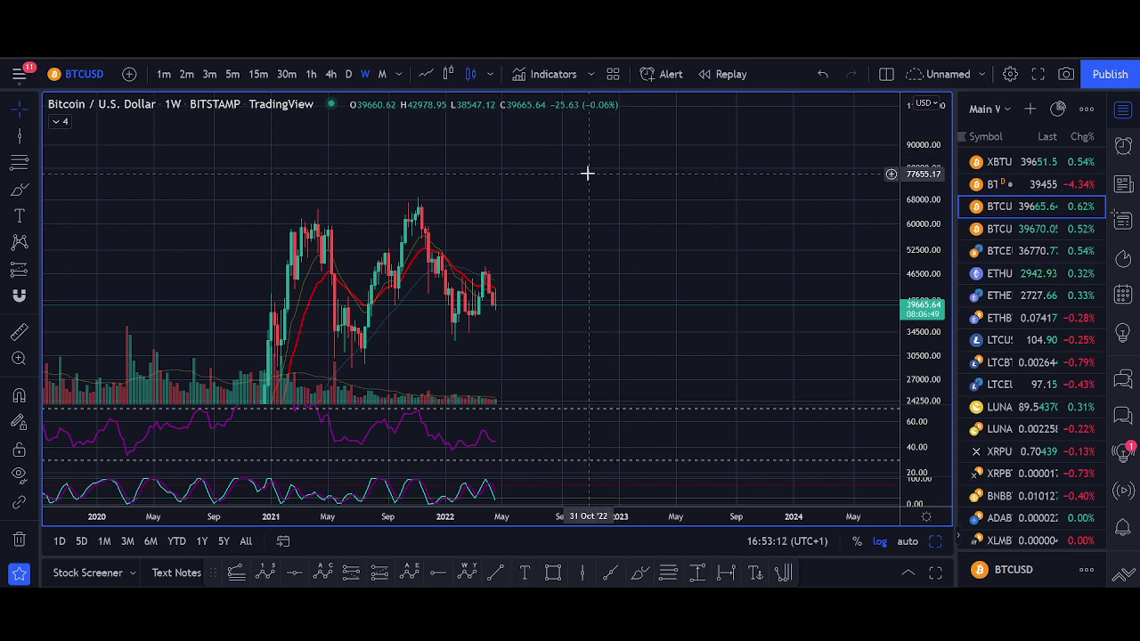
left_click(543, 178)
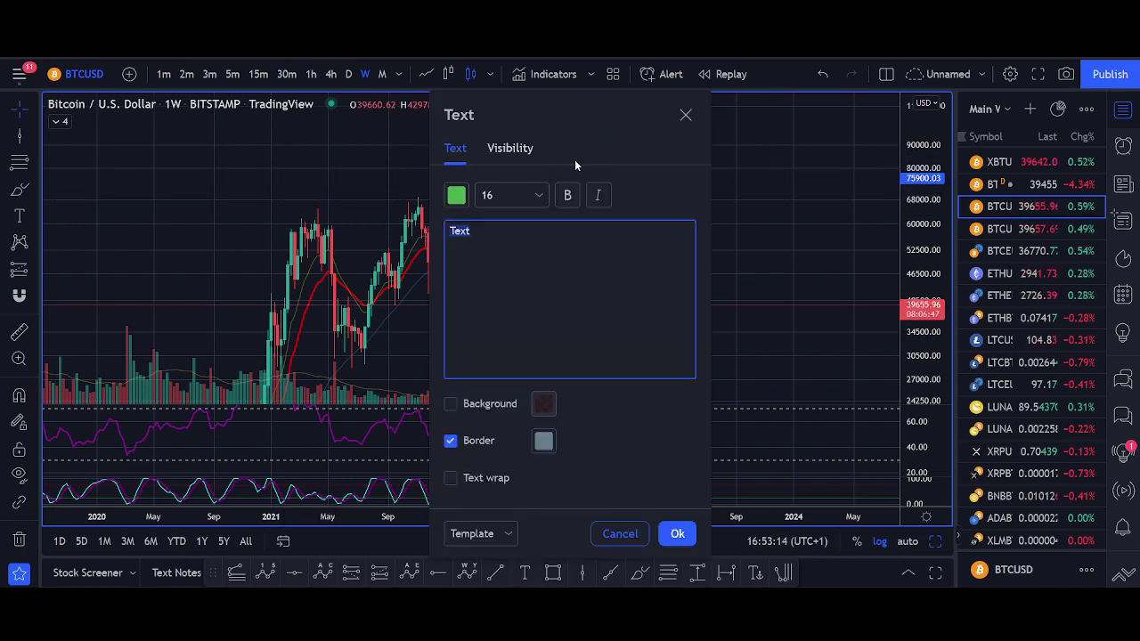
type("Top 3 Bi")
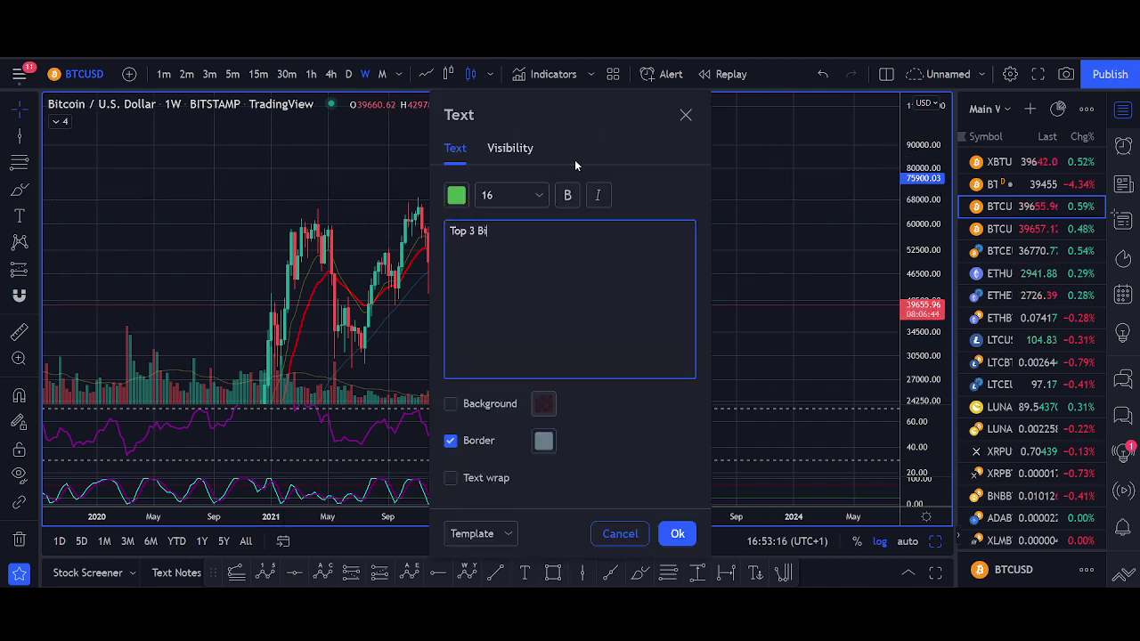
type("tcoin rever")
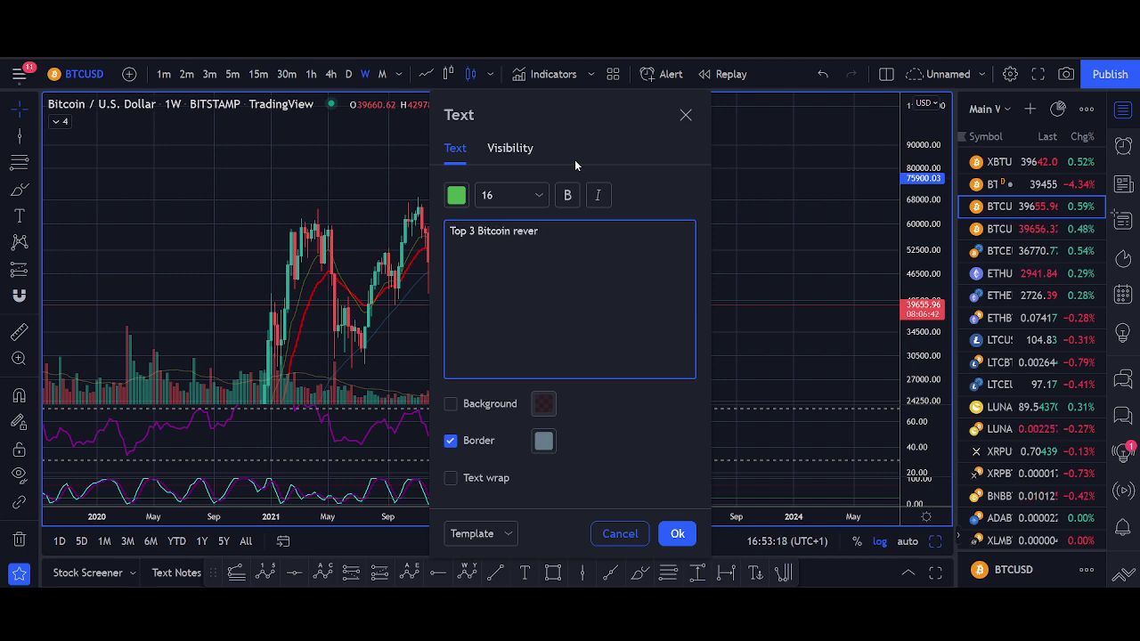
type("sal patters")
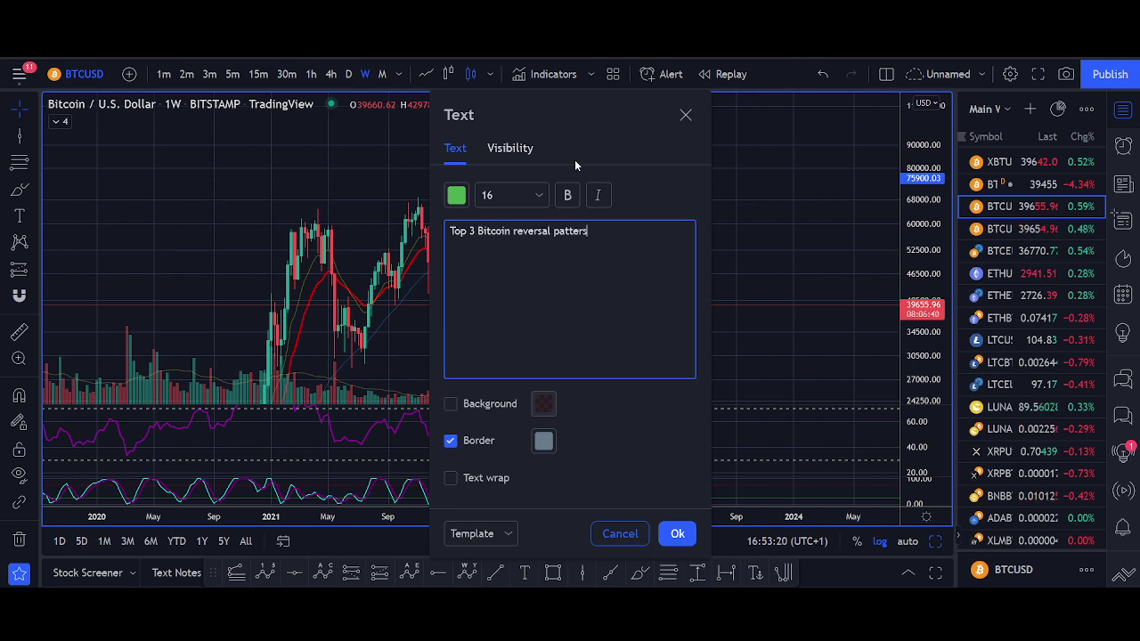
type("ns")
key("Return")
key("Return")
Enter "1. RSI Oversold/Diversense" as the first numbered item below the note's heading.
type("1. RSI")
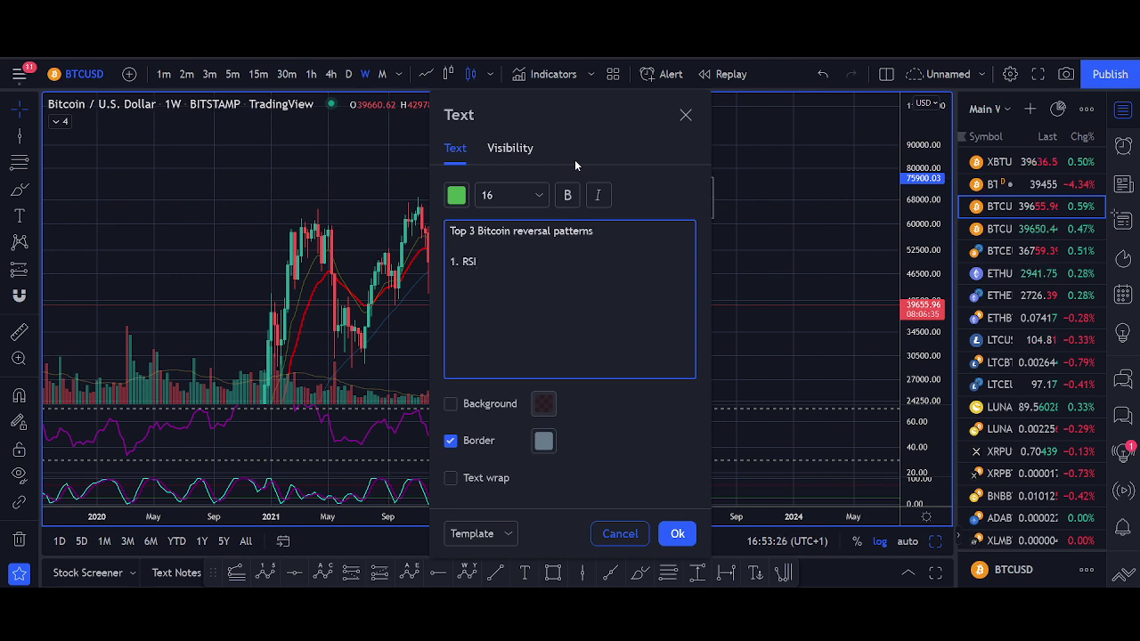
type(" Oversold/ O")
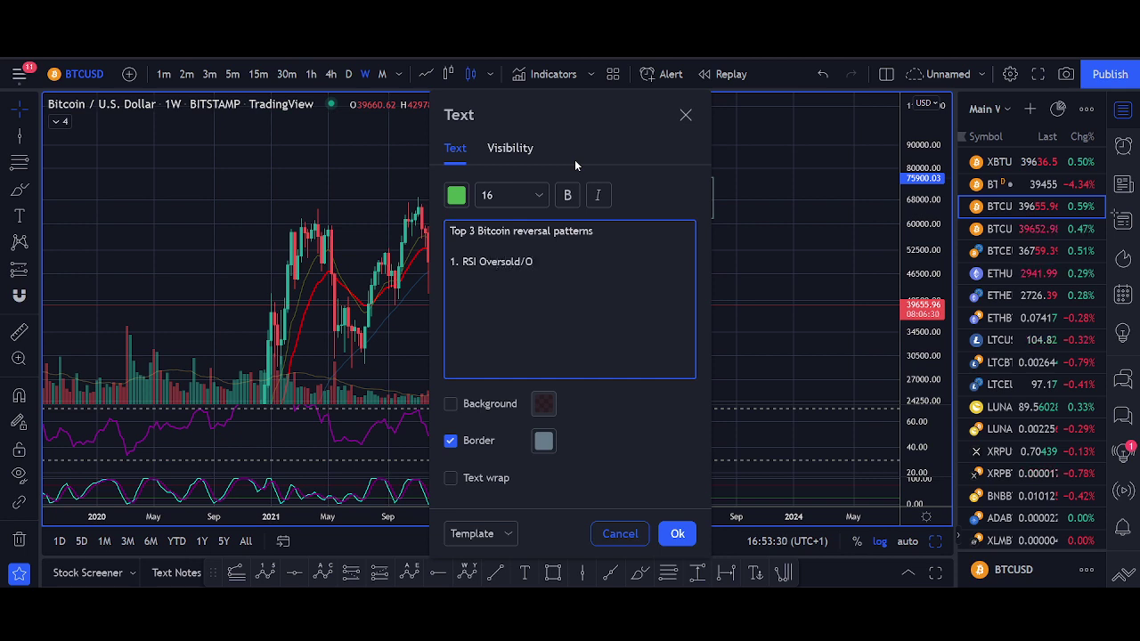
type("ve")
key("BackSpace")
key("BackSpace")
key("BackSpace")
type("Diver")
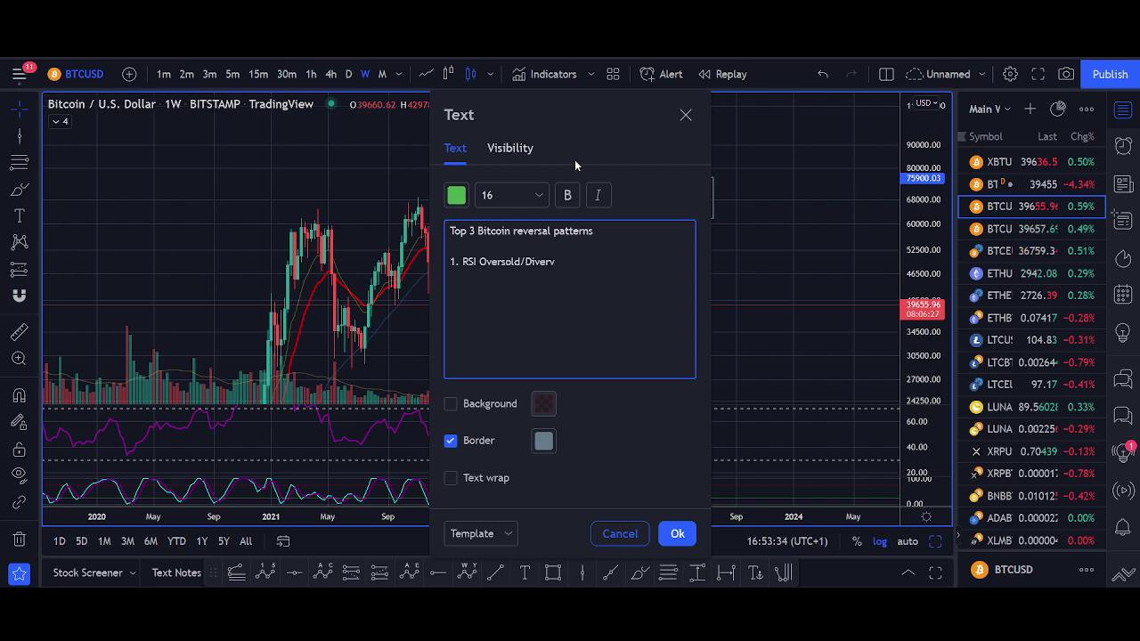
type("sense")
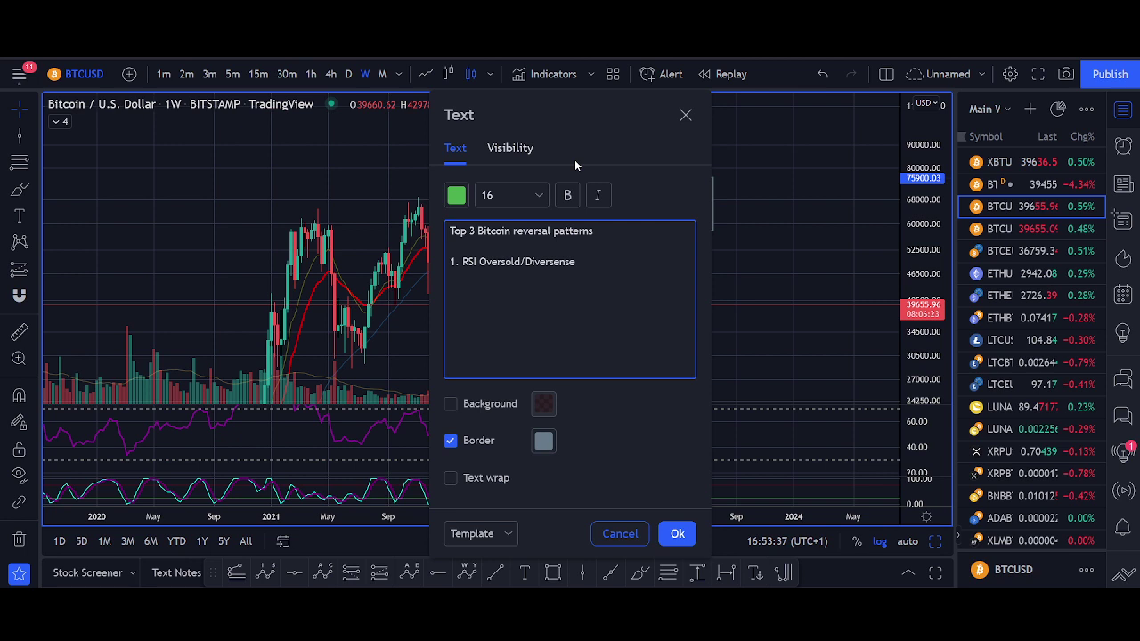
Change the first item's ending to "Divergence0", add "2. Moving Average" as the second item and place the note on the chart.
key("Return")
type("2.")
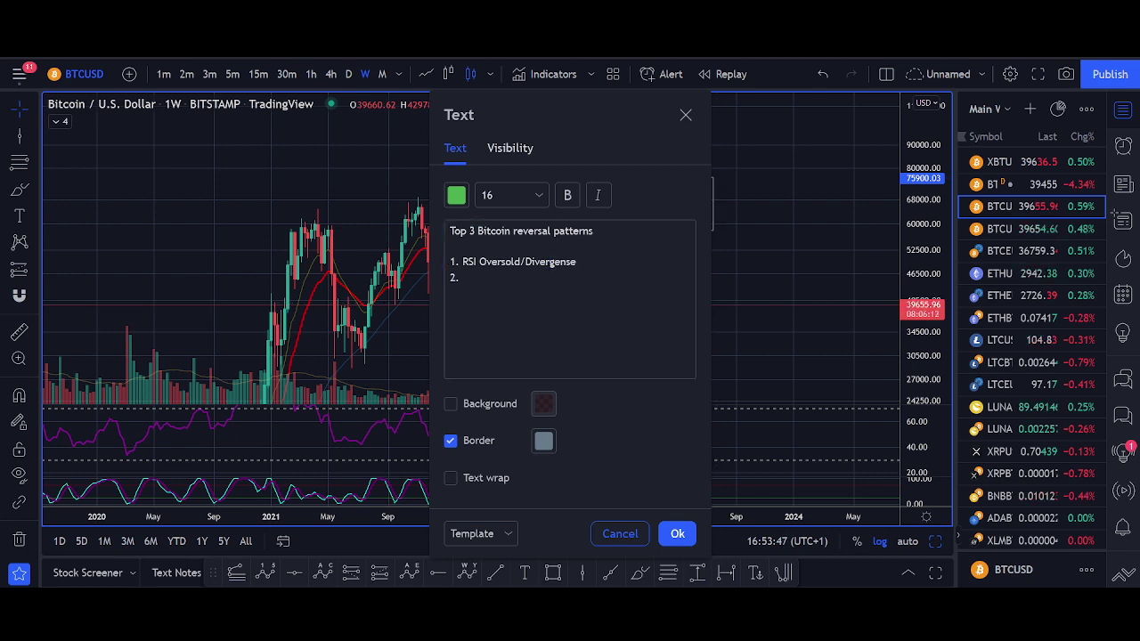
left_click(575, 262)
key("ctrl+a")
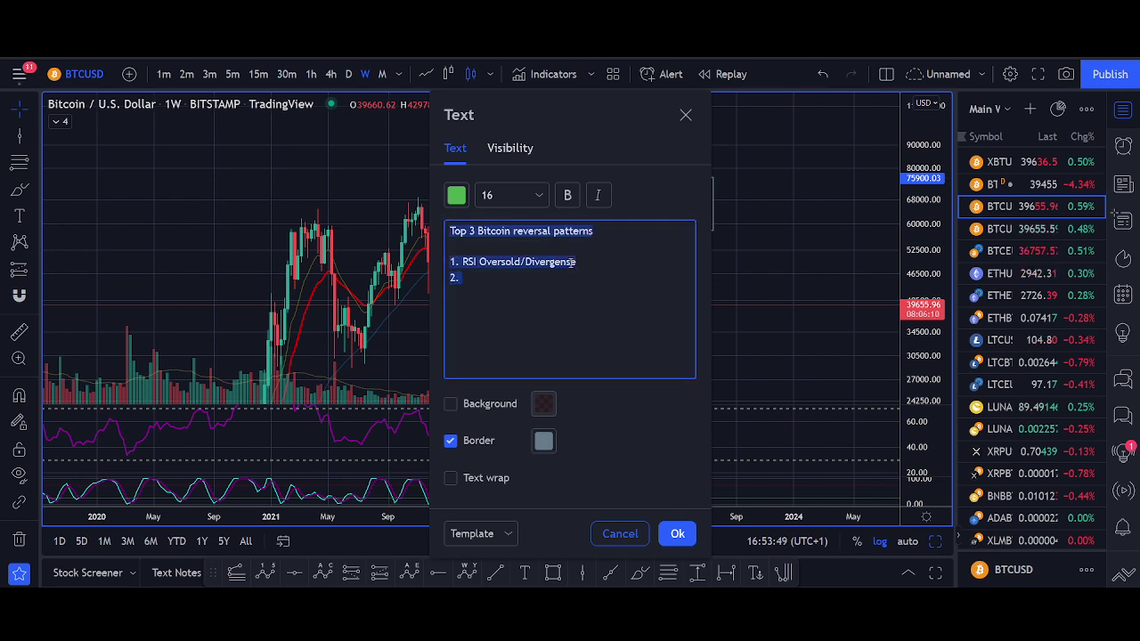
left_click(570, 263)
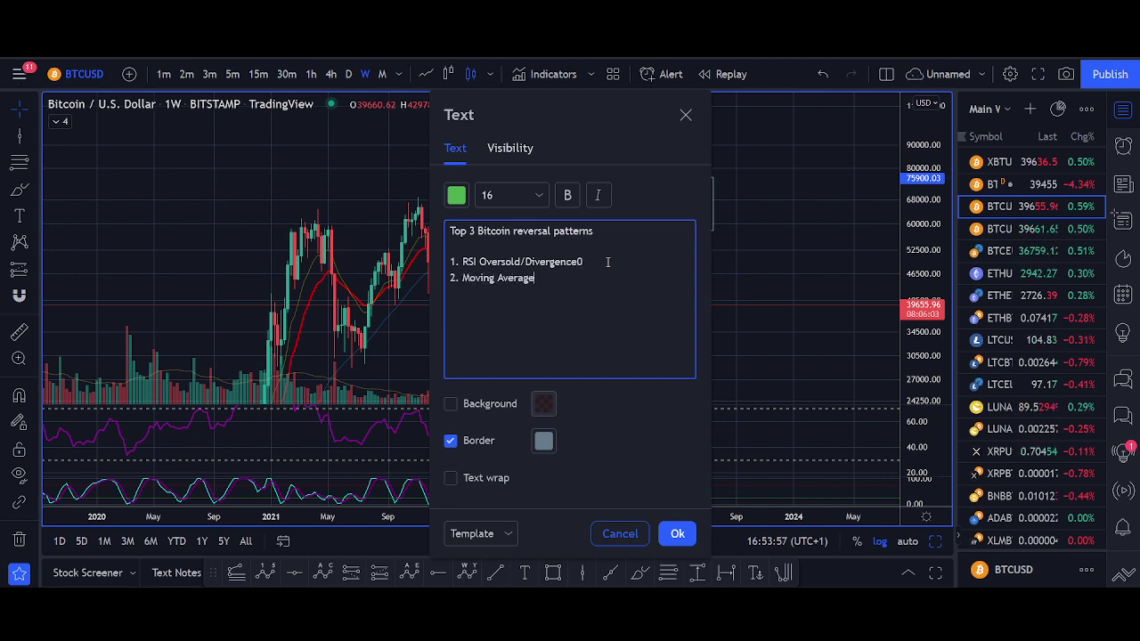
left_click(678, 534)
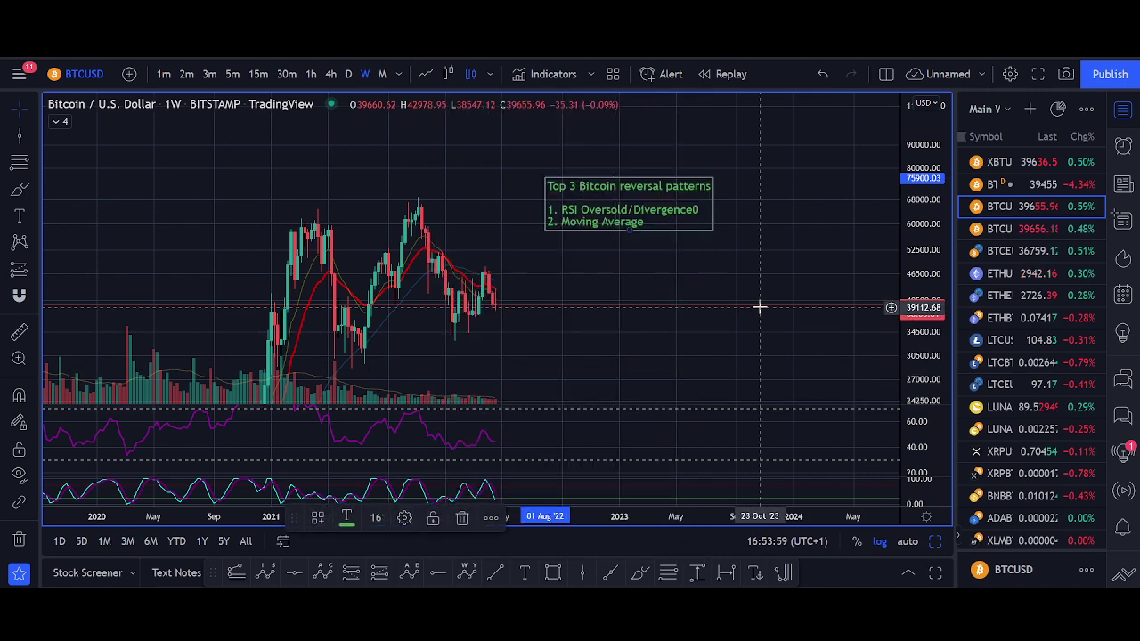
Switch the chart to the daily timeframe and move the reversal-patterns note above the early-2022 candles, near the 89,000 price level.
scroll(758, 308, "down", 1)
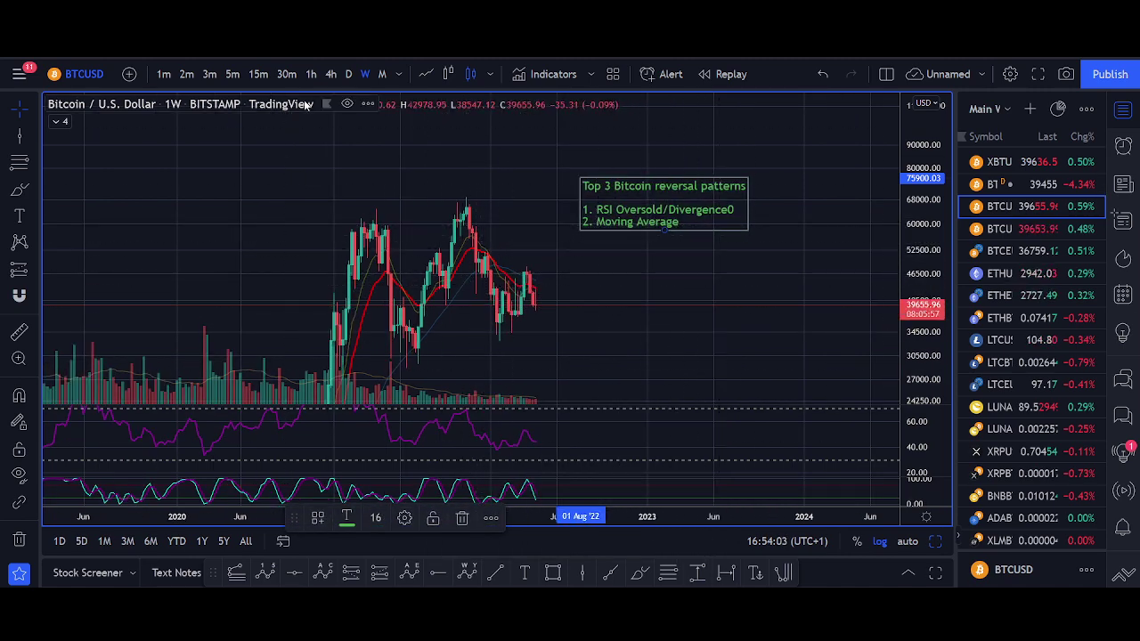
left_click(330, 74)
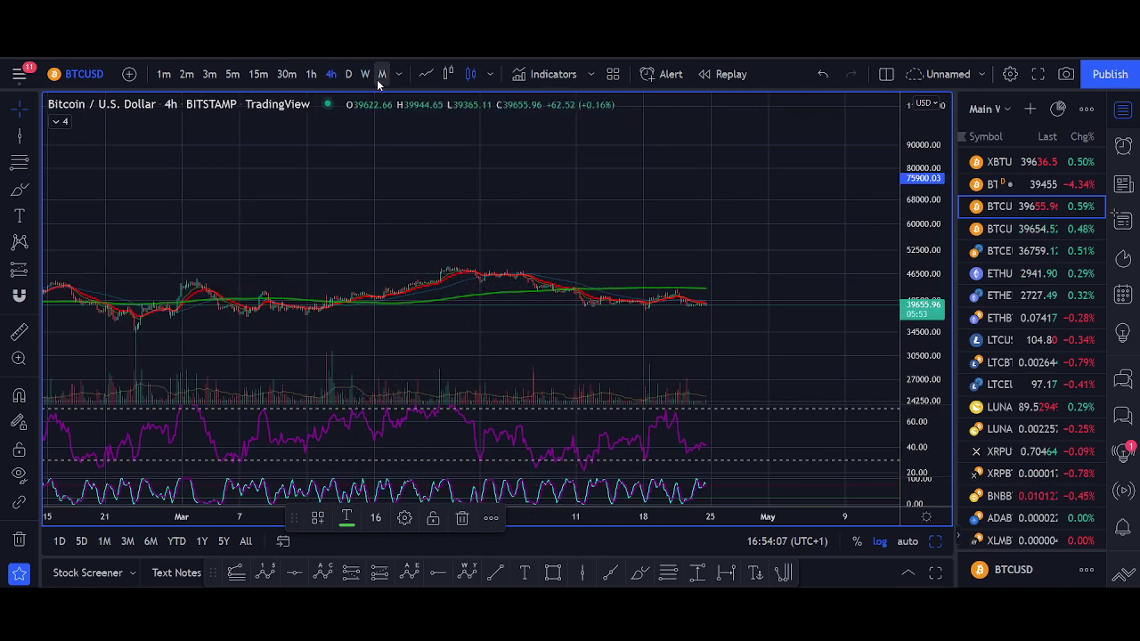
left_click(348, 74)
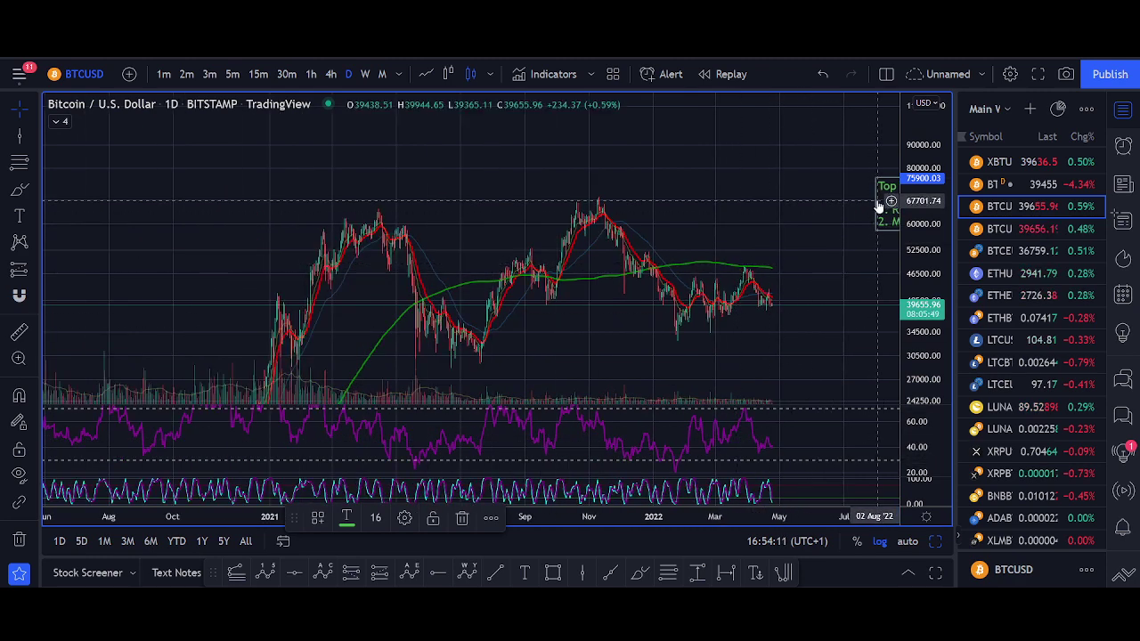
left_click_drag(878, 204, 687, 164)
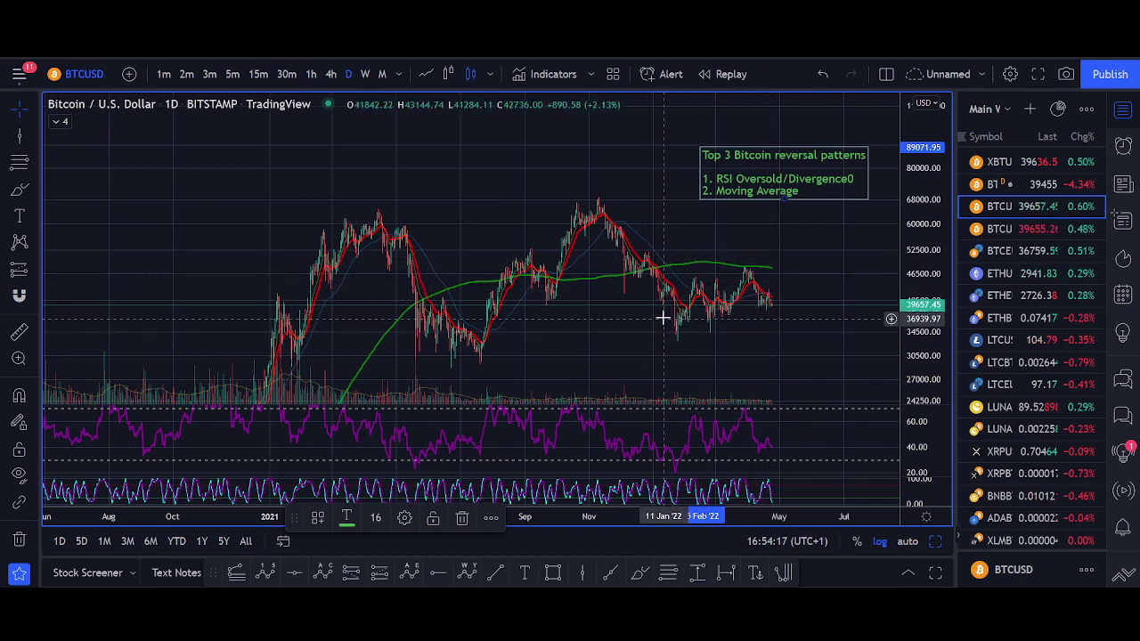
Examine the recent daily price action on the Bitstamp chart and return it to the weekly timeframe.
scroll(661, 320, "up", 2)
scroll(663, 324, "up", 2)
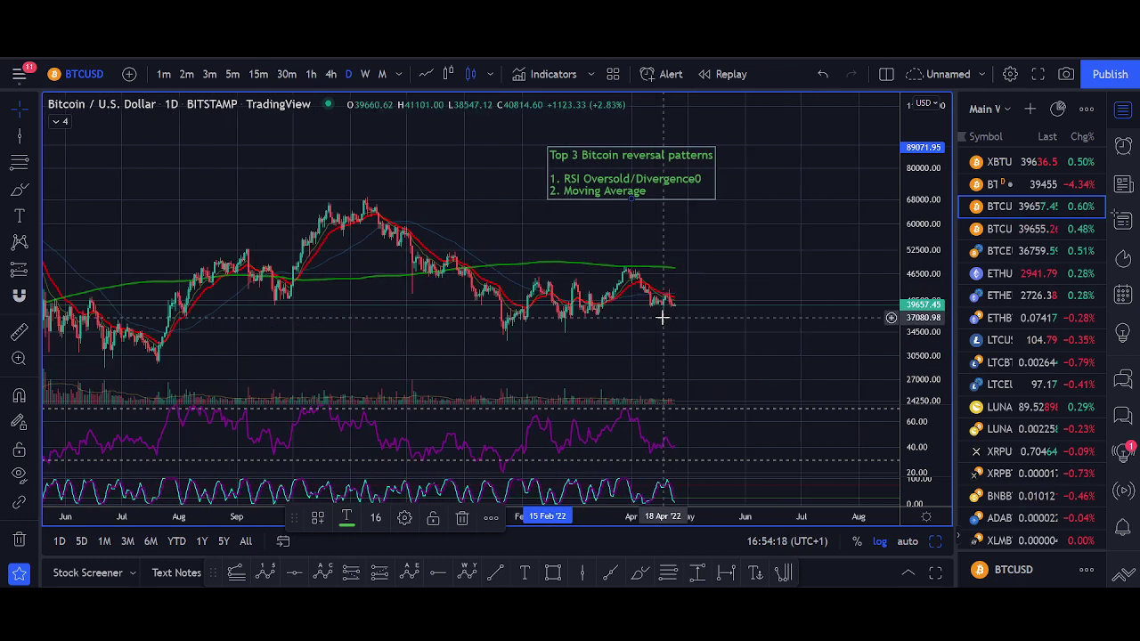
left_click(364, 75)
scroll(582, 294, "up", 3)
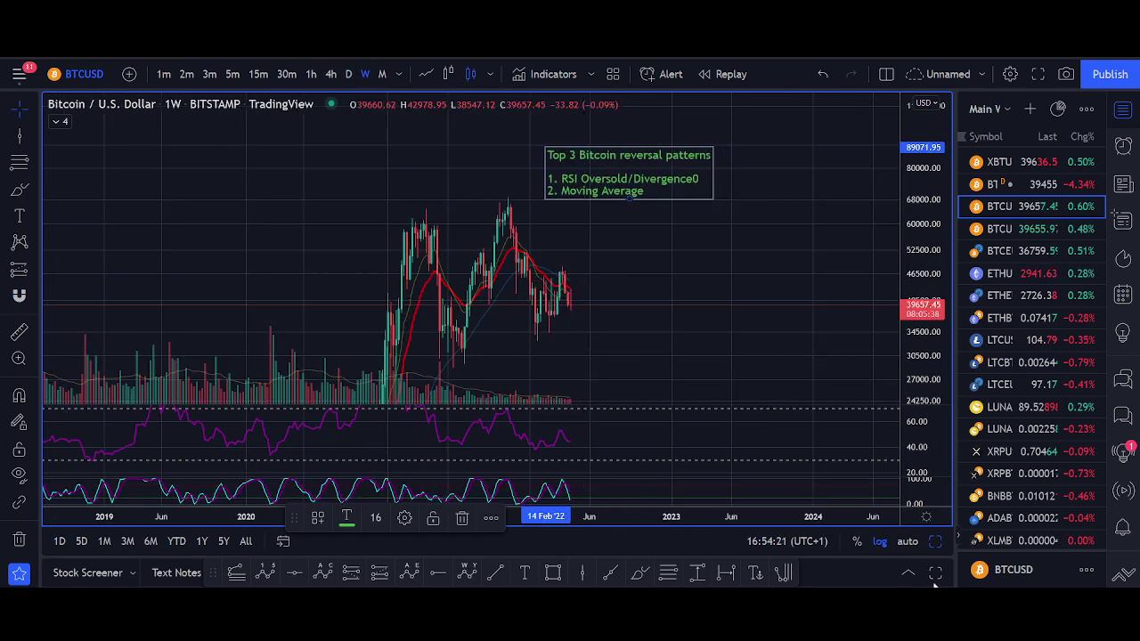
Switch to the Coinbase BTCUSD chart on the daily timeframe and bring its candles from December 2021 to April 2022 into view.
left_click(1023, 228)
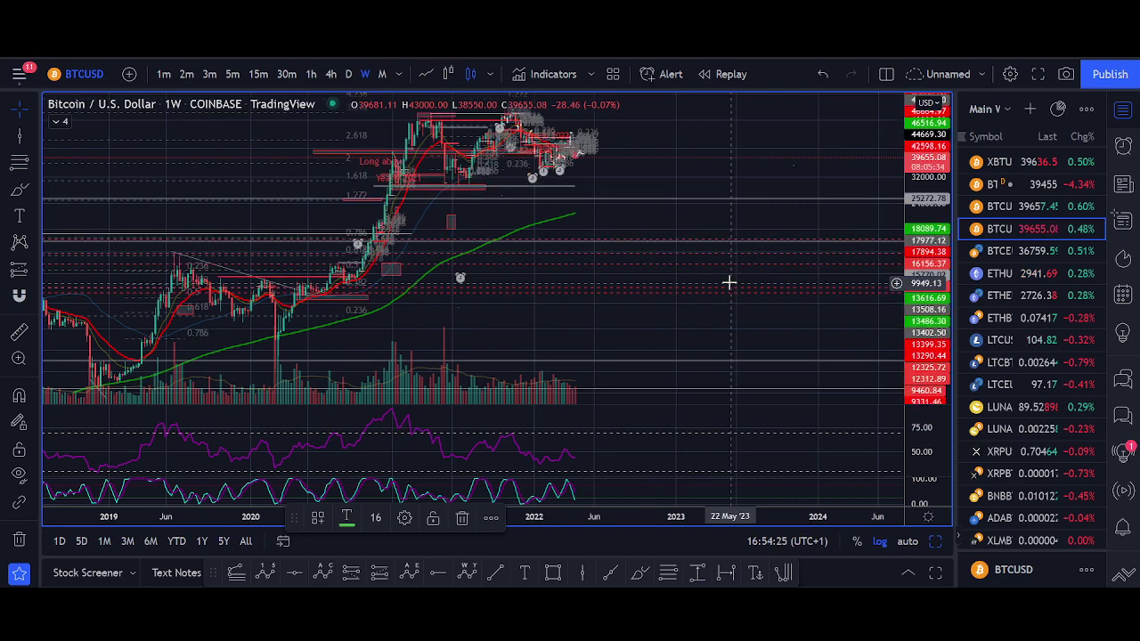
scroll(587, 265, "up", 2)
left_click(354, 75)
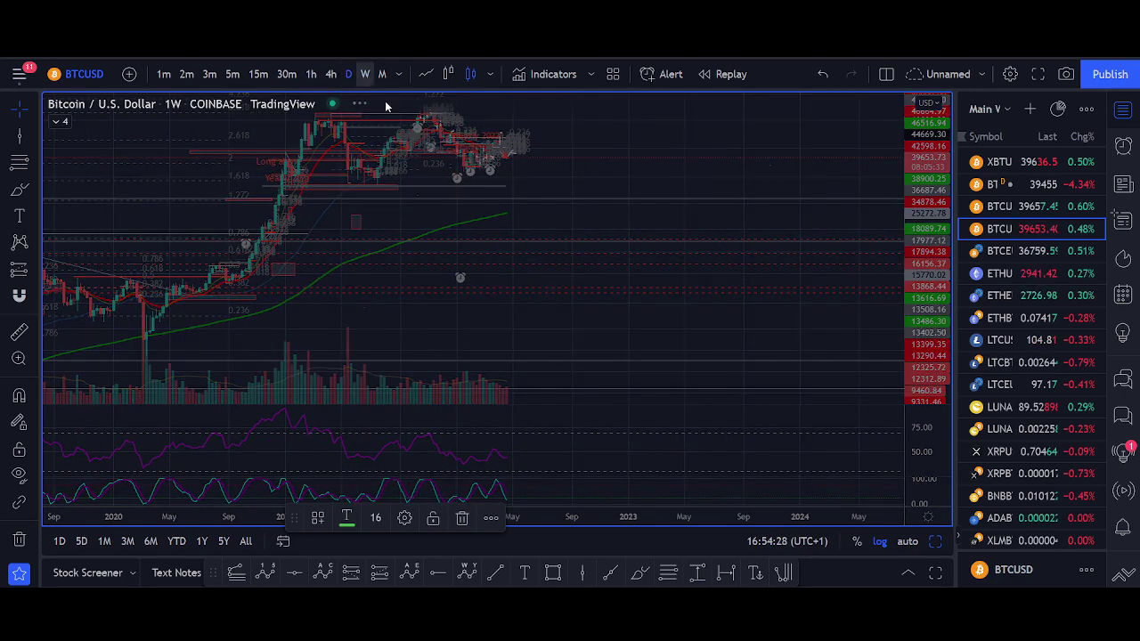
left_click_drag(927, 372, 928, 233)
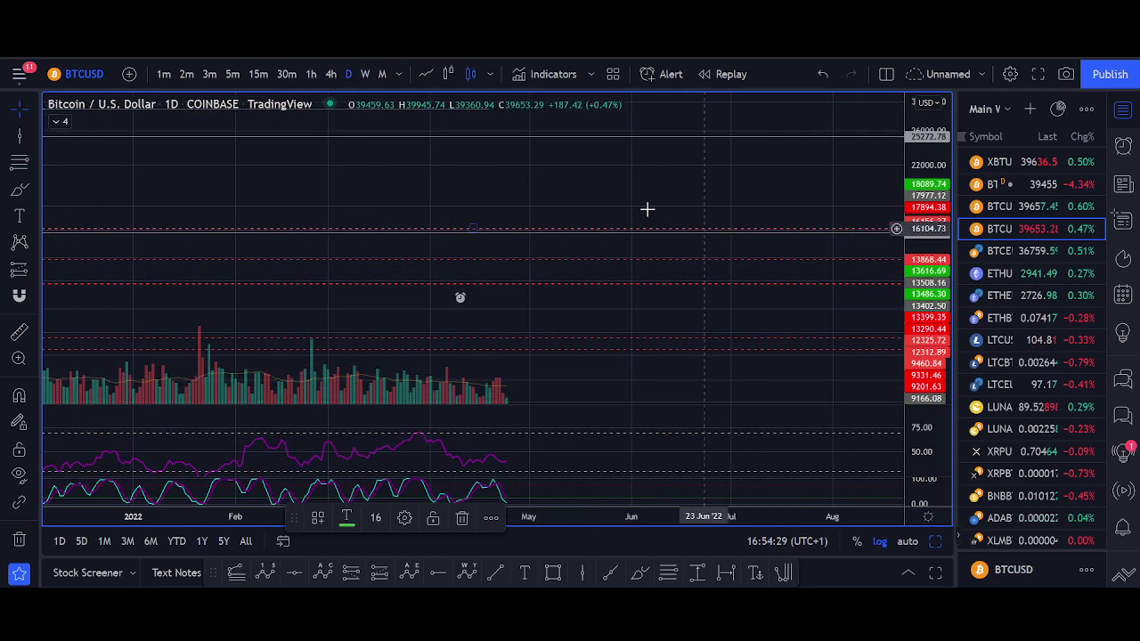
left_click_drag(634, 229, 758, 462)
scroll(603, 271, "up", 3)
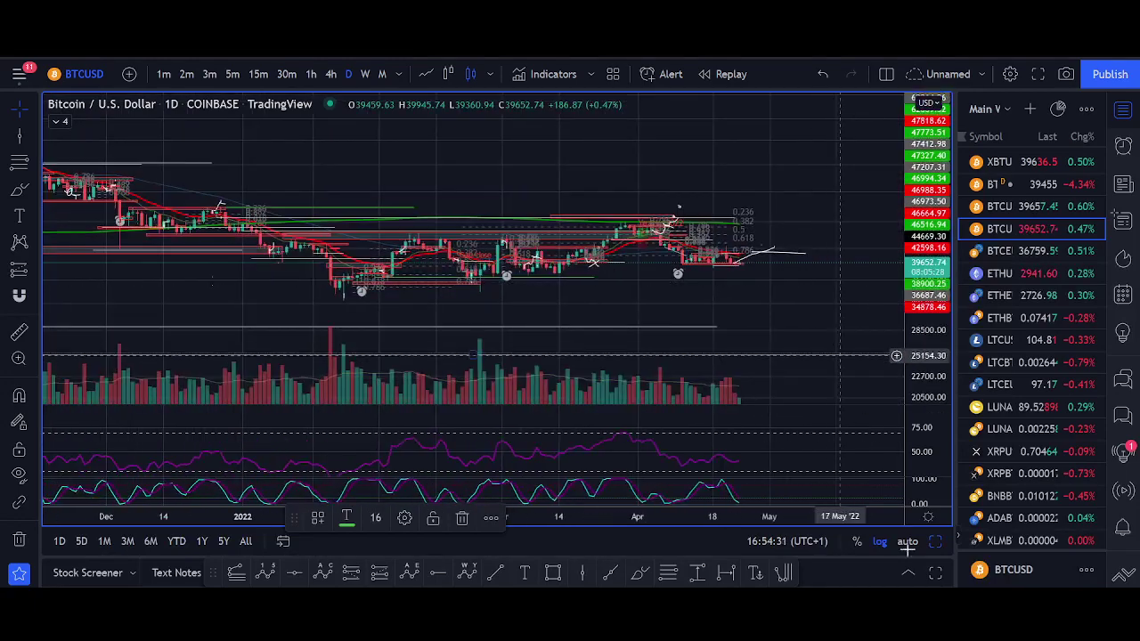
Restore the two-chart layout and examine the 4-hour Coinbase chart's zones and trendlines from early 2022 onward.
left_click(935, 541)
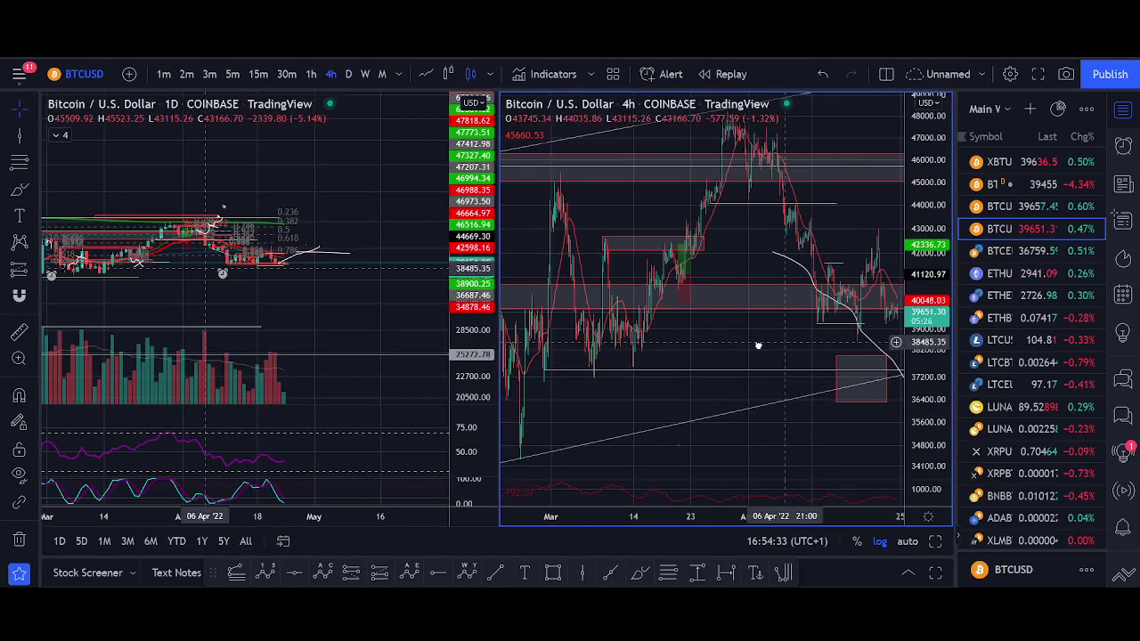
scroll(702, 311, "down", 3)
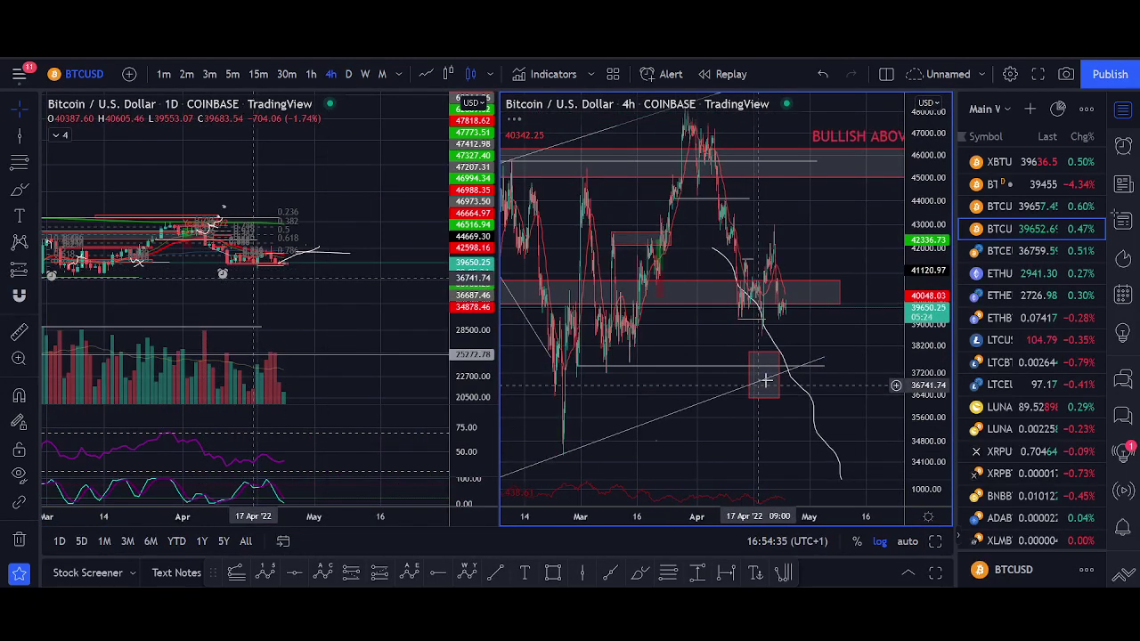
left_click_drag(837, 346, 787, 404)
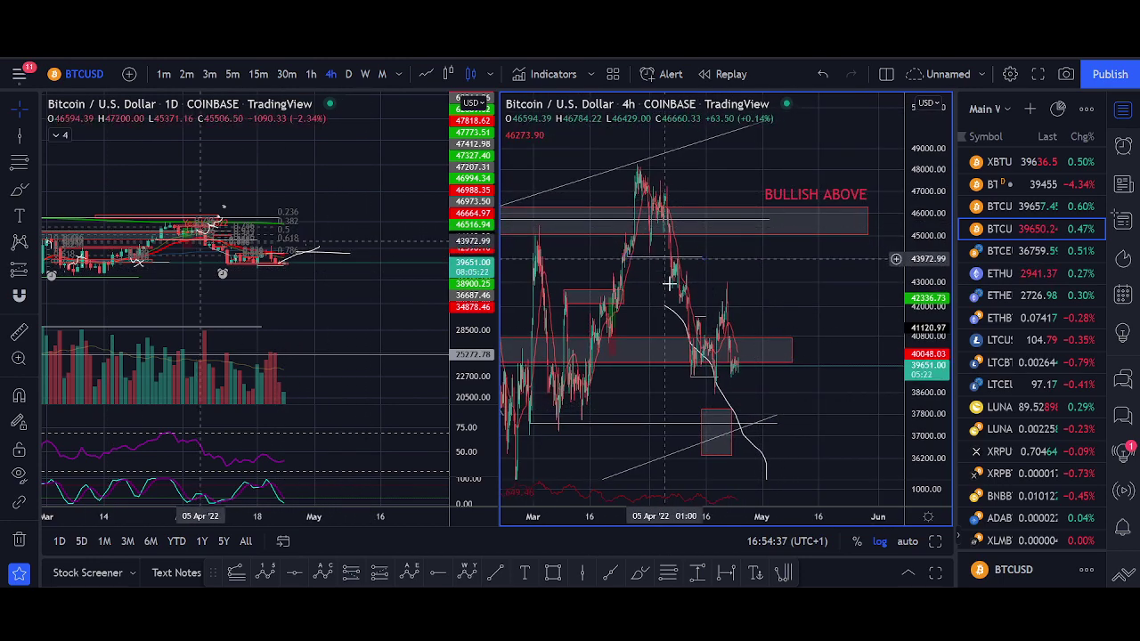
scroll(676, 267, "down", 3)
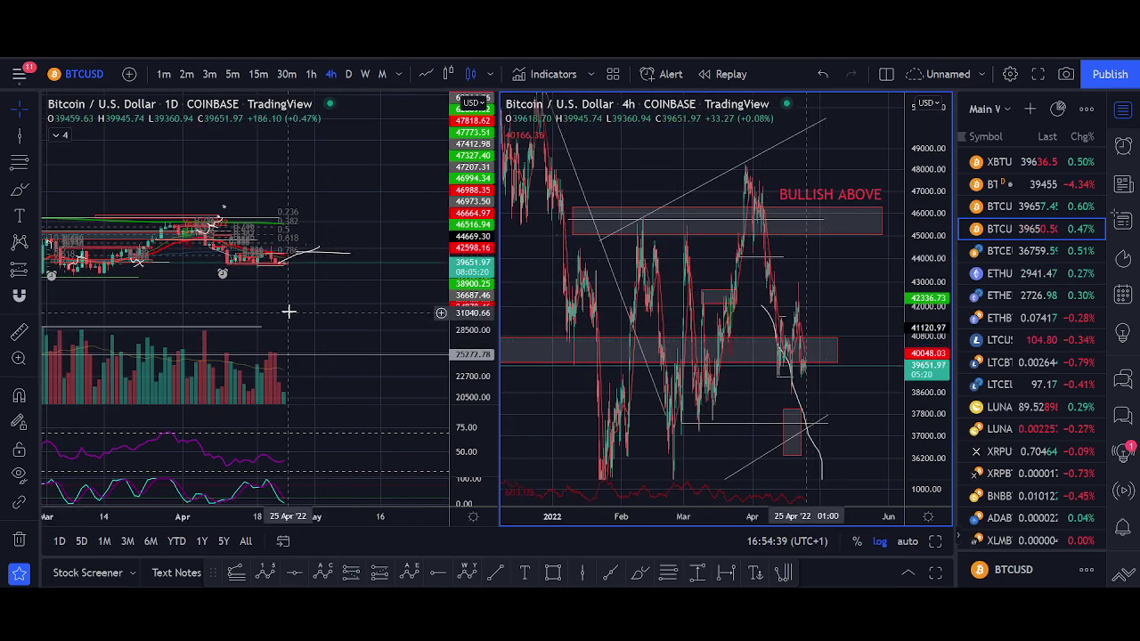
Set the daily Coinbase chart to the weekly timeframe and maximize it over the 4-hour chart.
left_click(432, 216)
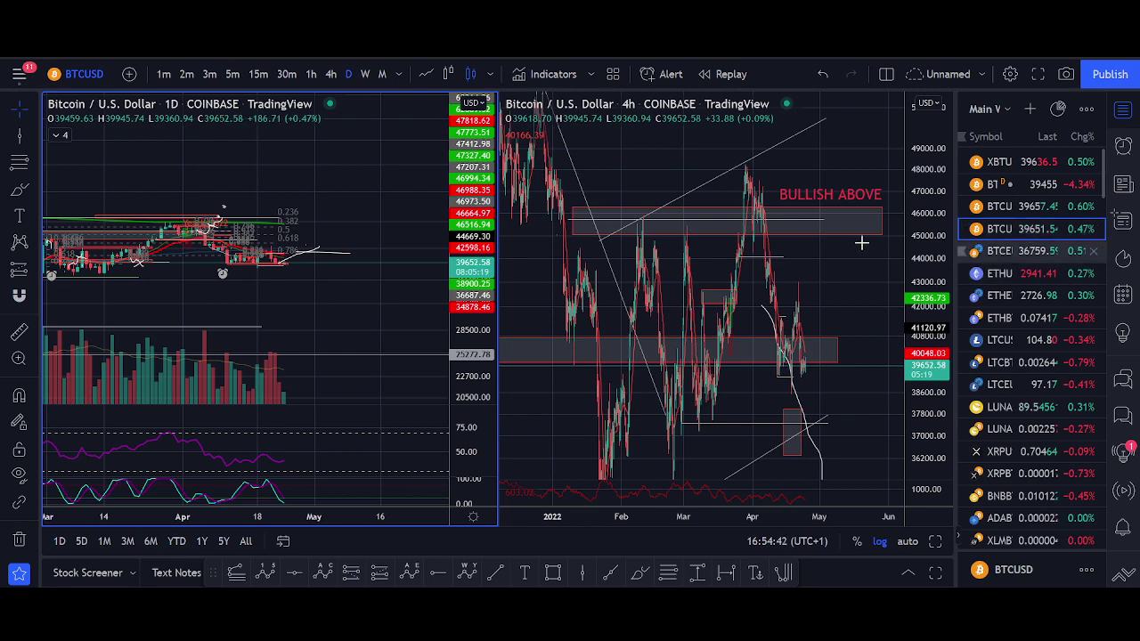
left_click(364, 74)
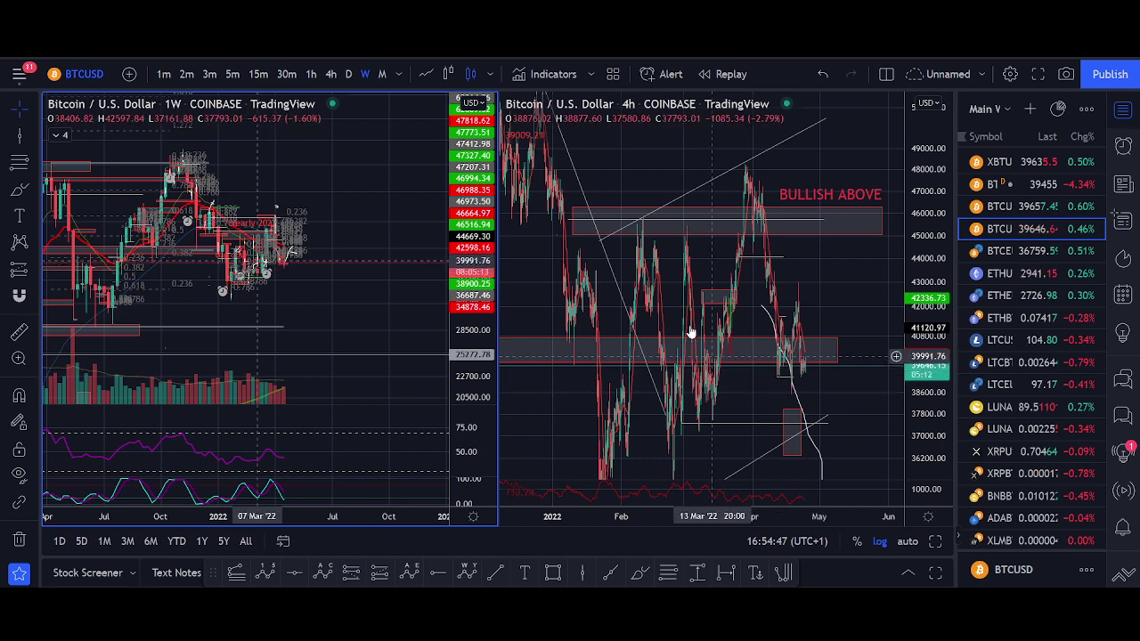
left_click(934, 540)
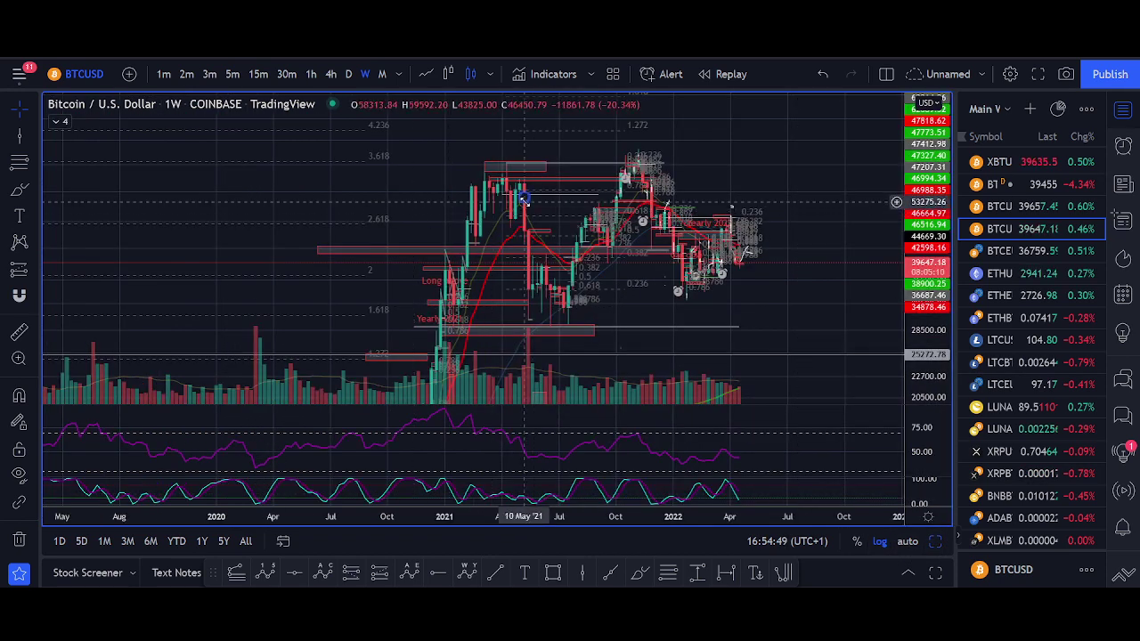
Open the Bitcoin CME Futures chart and view its full weekly price history from 2018 onward.
left_click(993, 185)
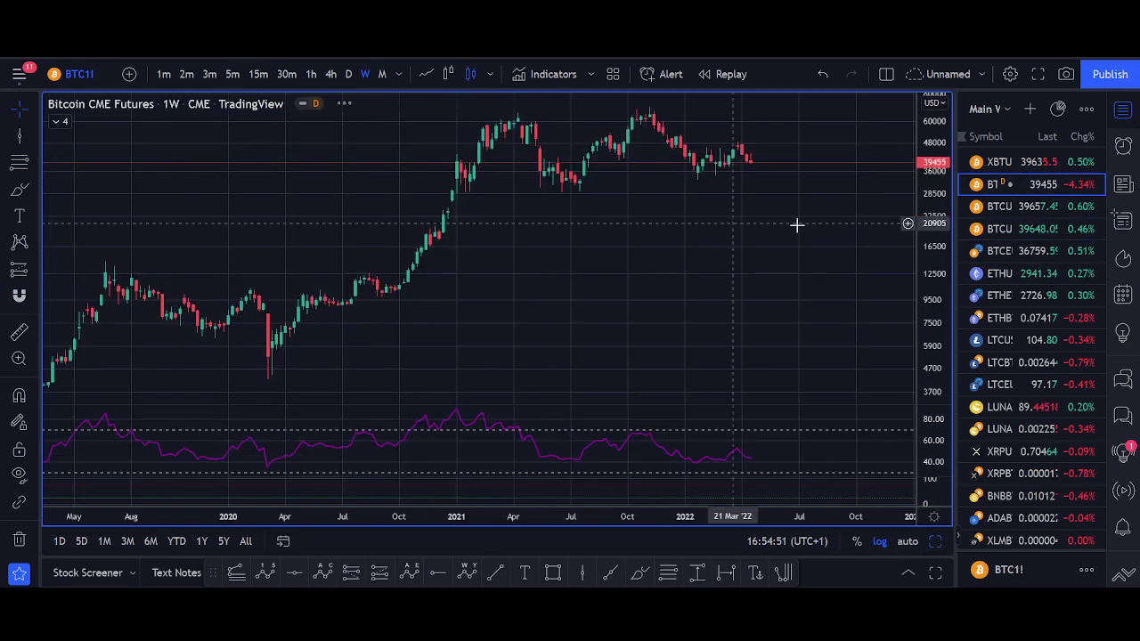
left_click_drag(914, 194, 910, 233)
scroll(426, 338, "down", 6)
scroll(423, 339, "down", 5)
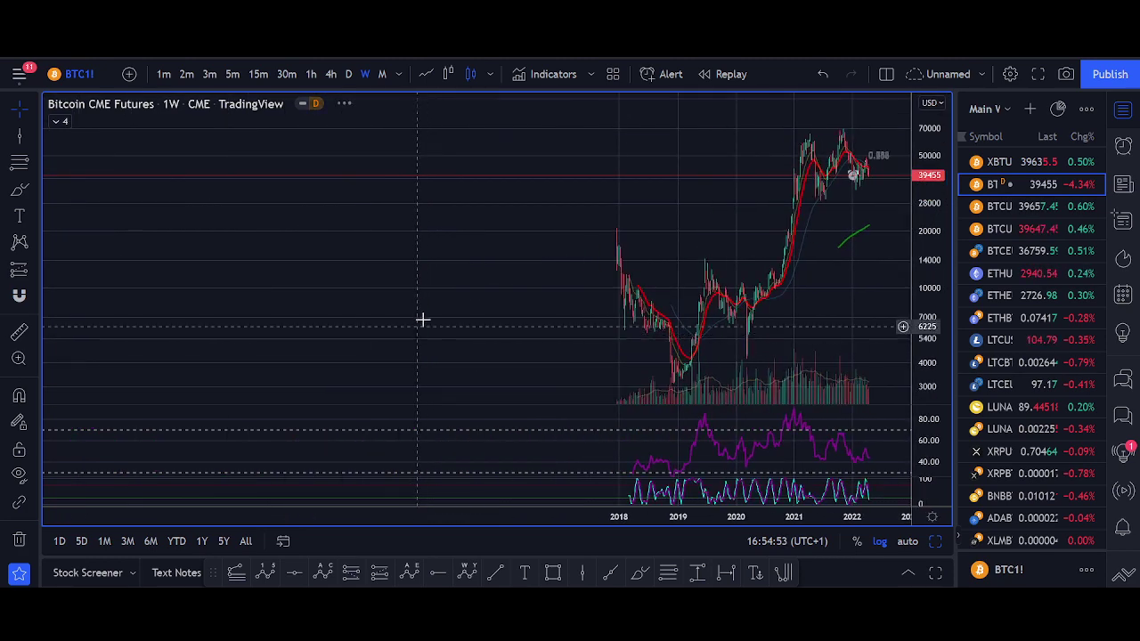
left_click_drag(427, 321, 356, 347)
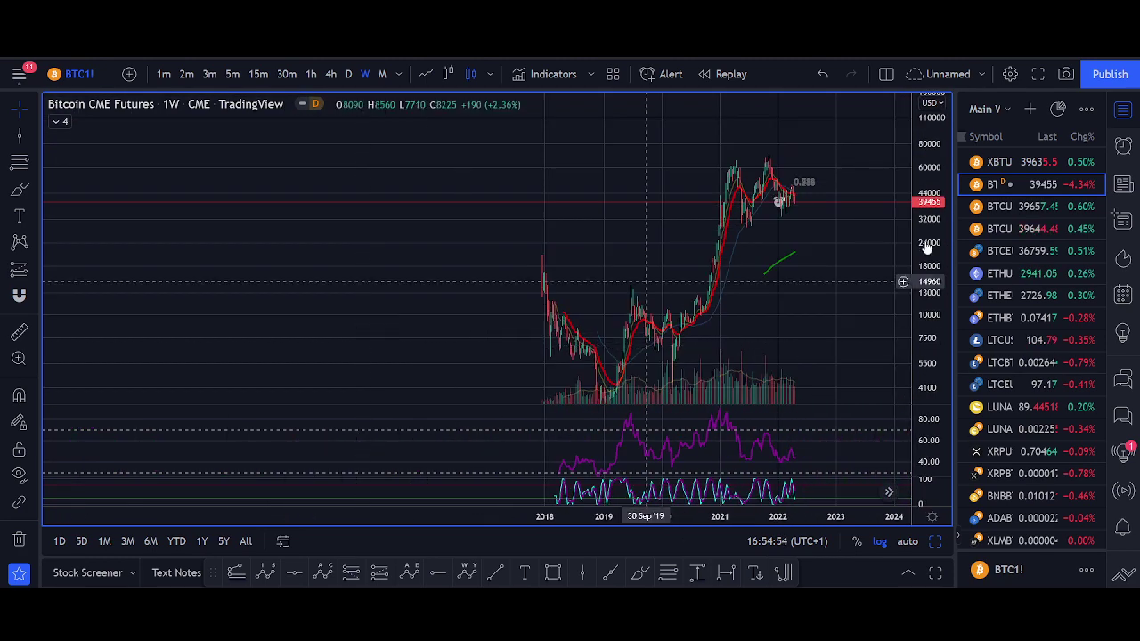
Return to the Bitstamp BTCUSD chart and bring the start of its weekly history, 2011 to early 2013, into view.
left_click(1015, 204)
scroll(610, 298, "down", 3)
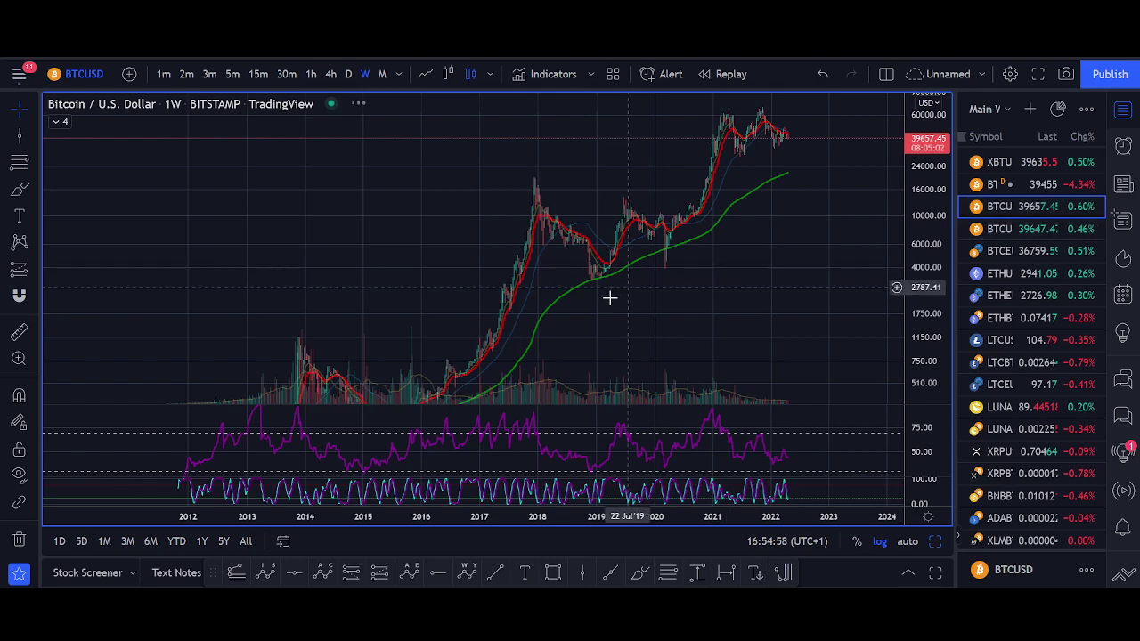
scroll(305, 298, "up", 3)
left_click_drag(305, 297, 605, 286)
left_click_drag(223, 368, 766, 207)
left_click_drag(395, 284, 739, 148)
left_click_drag(519, 262, 785, 202)
scroll(735, 252, "up", 10)
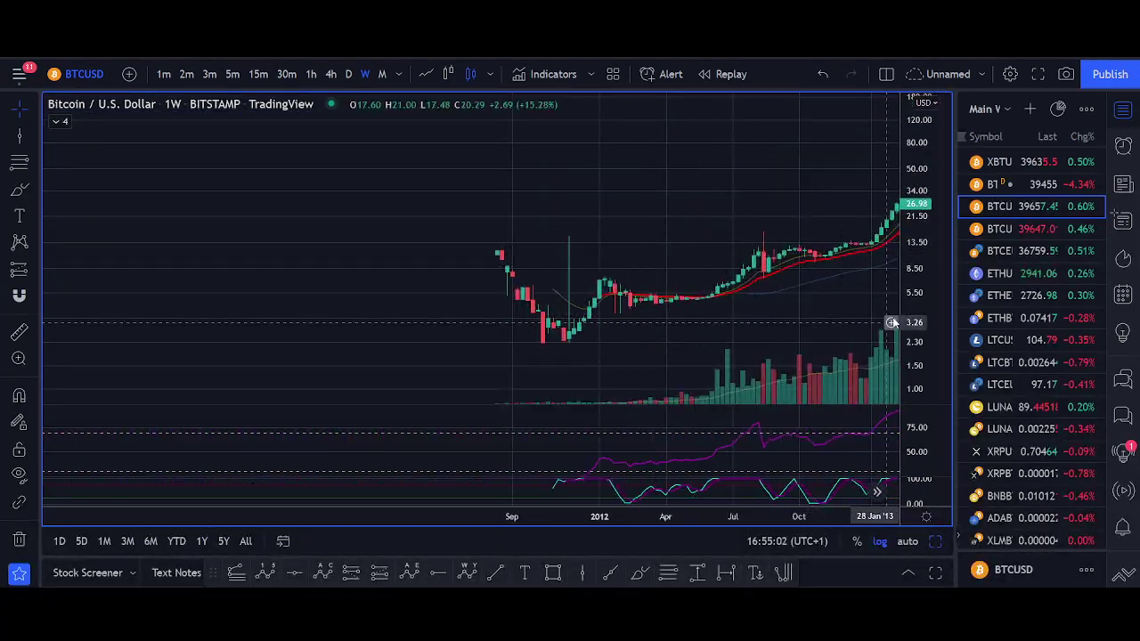
Mark the week of 13 February 2012 on the weekly BTCUSD chart with a vertical line.
left_click_drag(455, 310, 618, 224)
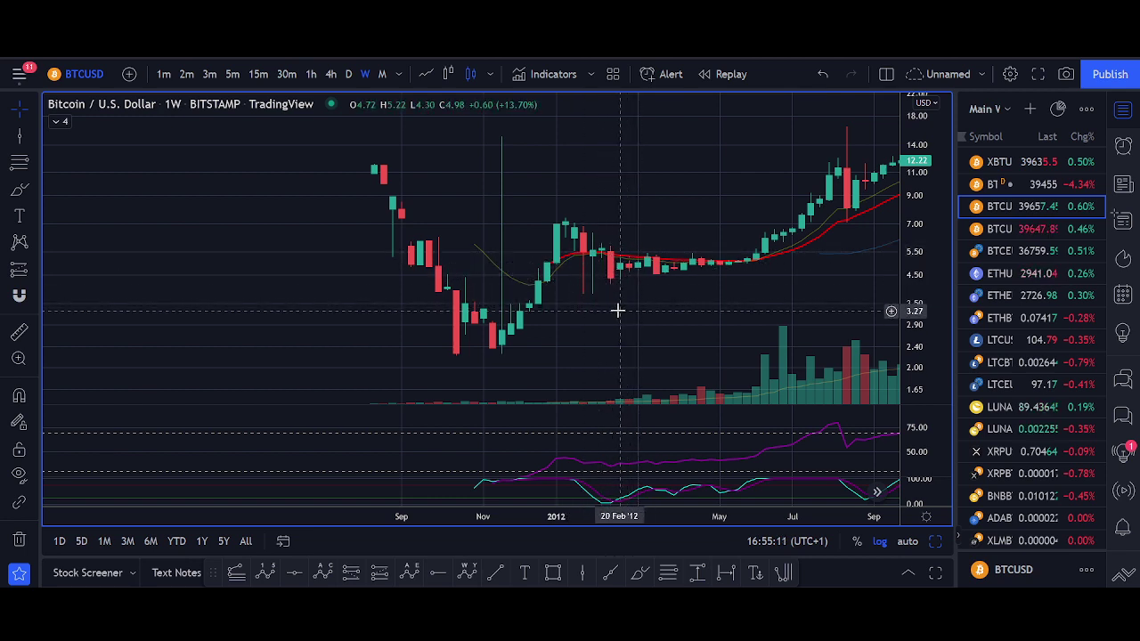
left_click_drag(638, 309, 479, 307)
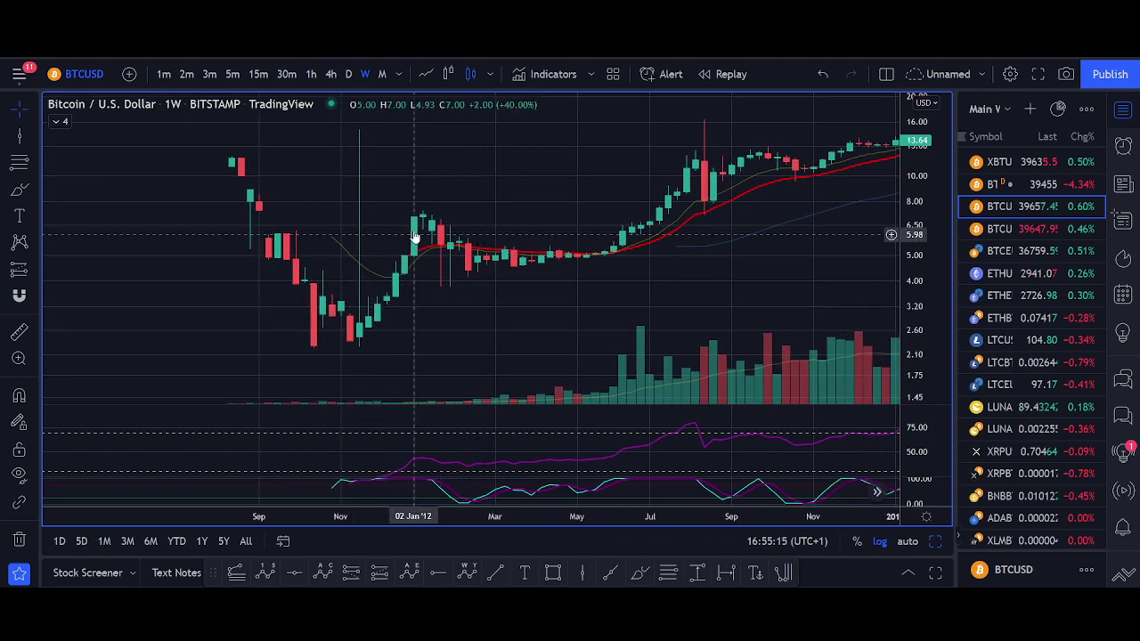
left_click(585, 572)
left_click(465, 310)
right_click(730, 284)
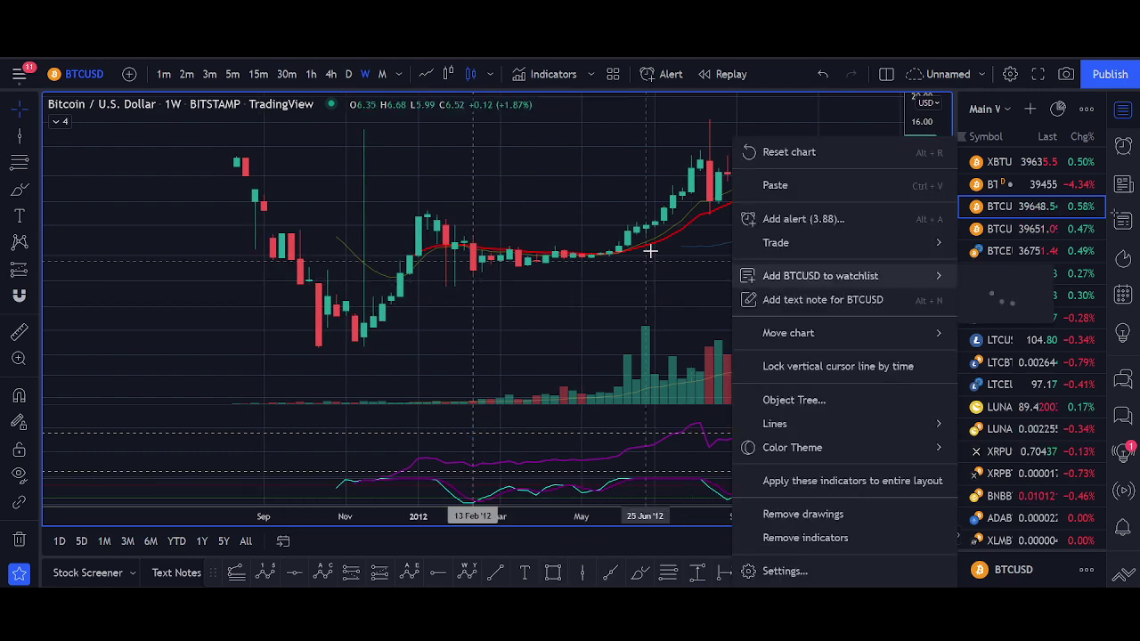
Add a vertical line at the week of 1 July 2013, at the pullback low before the late-2013 rally.
left_click_drag(649, 249, 397, 264)
scroll(674, 269, "down", 5)
left_click_drag(719, 248, 542, 346)
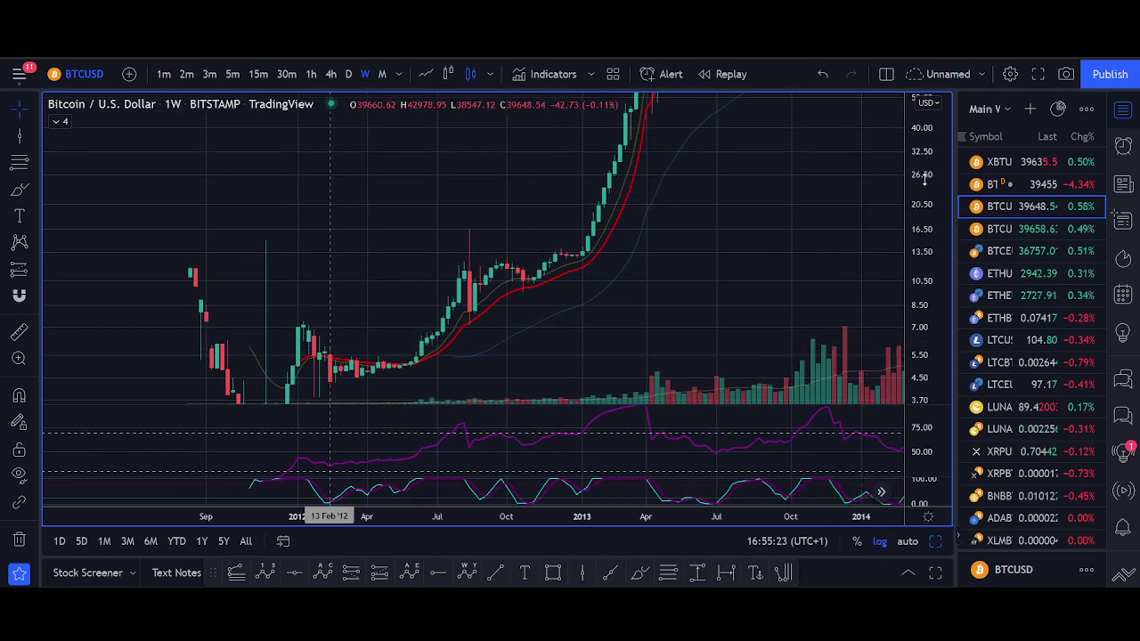
left_click_drag(923, 178, 923, 308)
left_click_drag(742, 244, 663, 267)
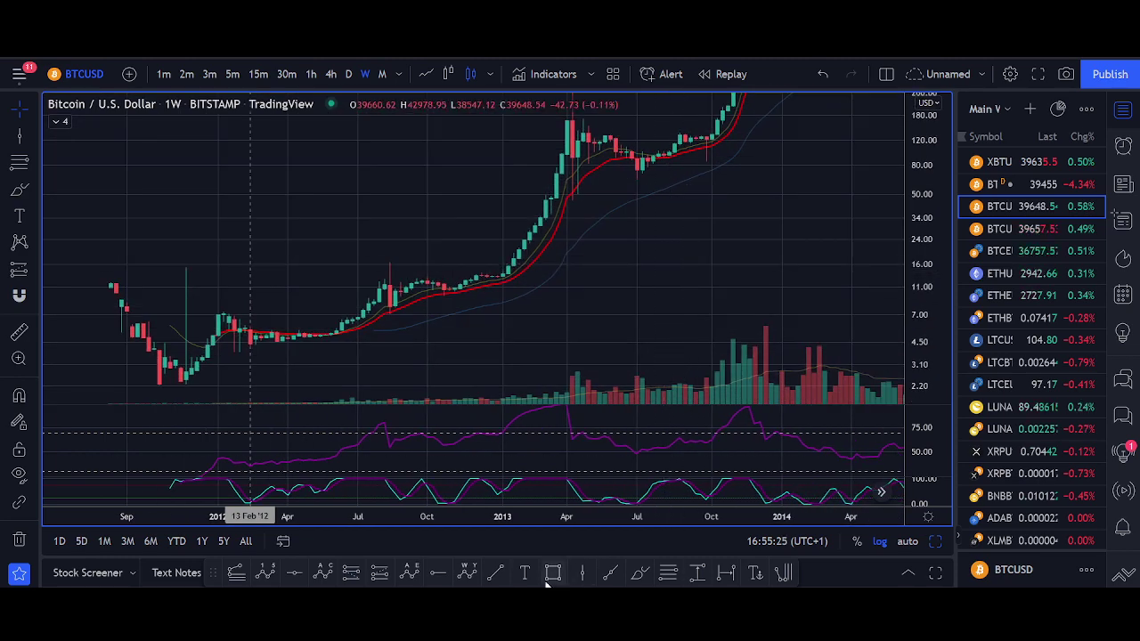
left_click(581, 573)
left_click(637, 251)
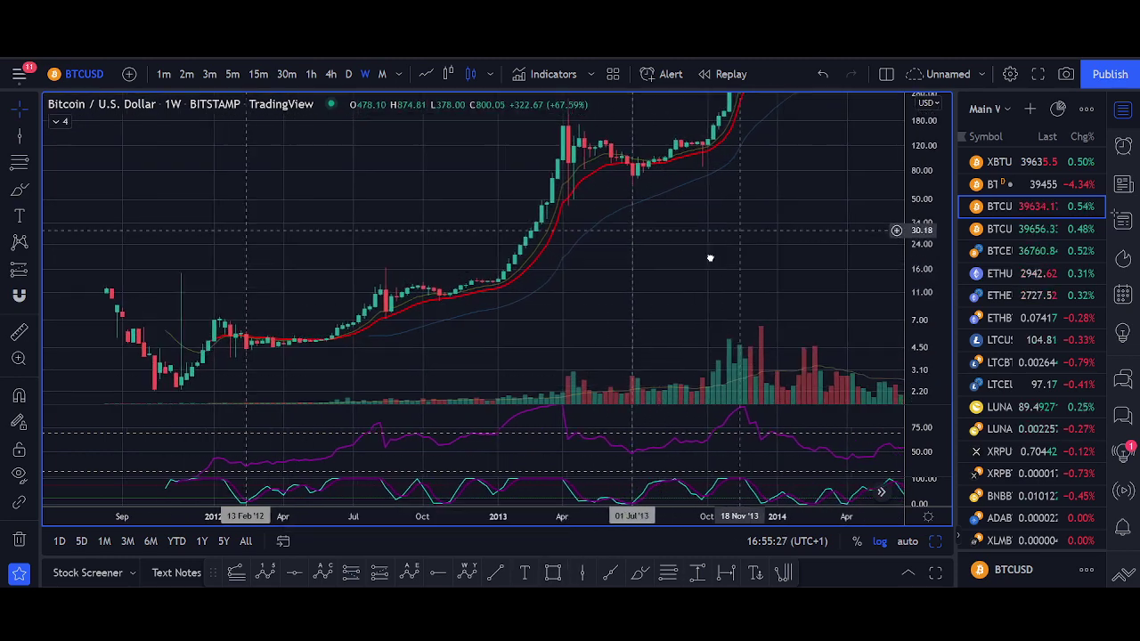
Place vertical lines at the weeks of 24 February 2014 and 11 August 2014 on the decline from the 2013 peak.
scroll(666, 272, "right", 5)
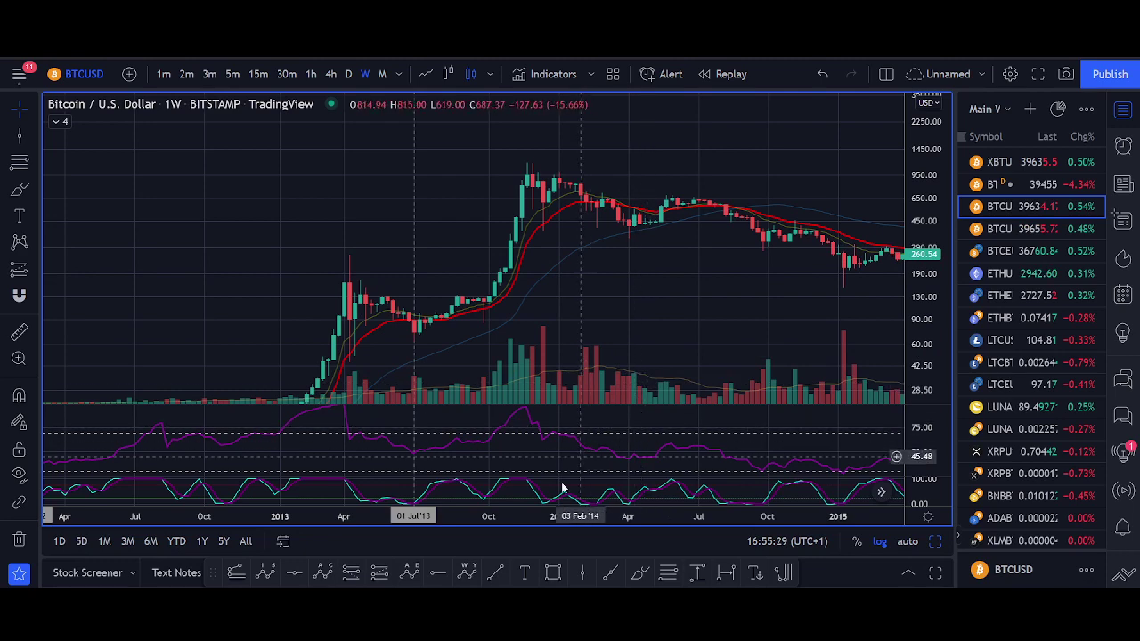
left_click(582, 572)
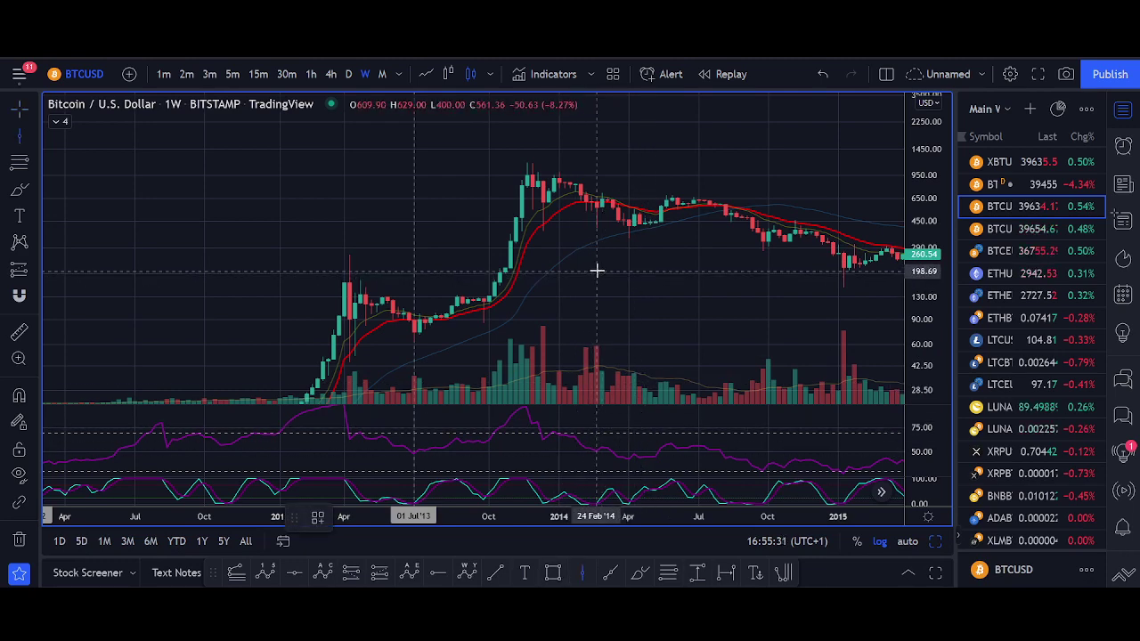
left_click(597, 273)
left_click_drag(763, 285, 586, 251)
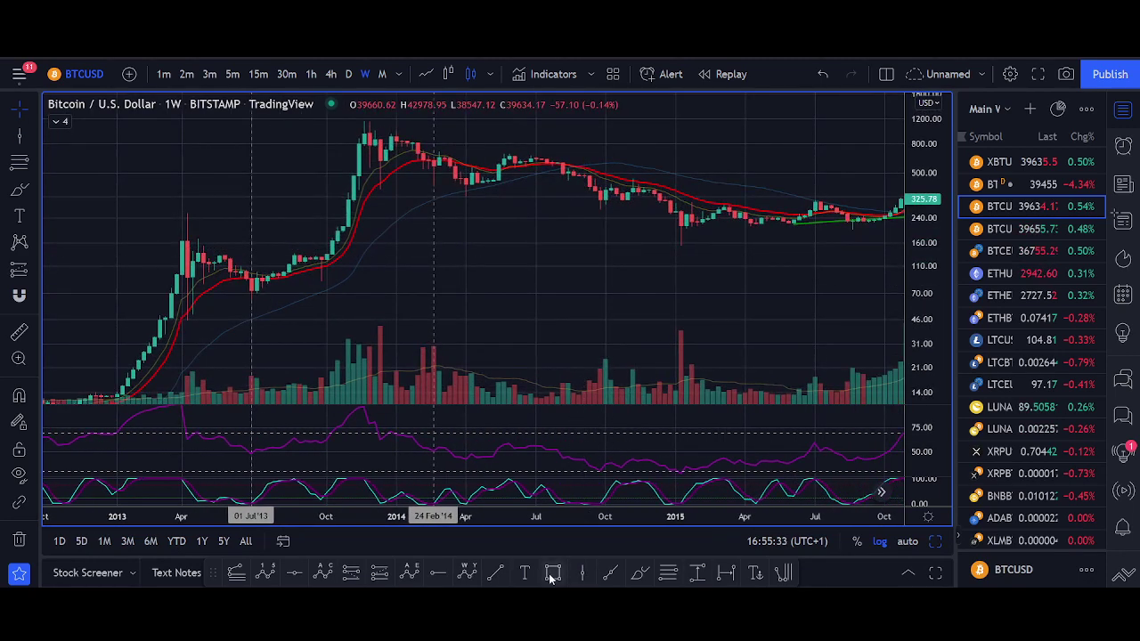
left_click(588, 572)
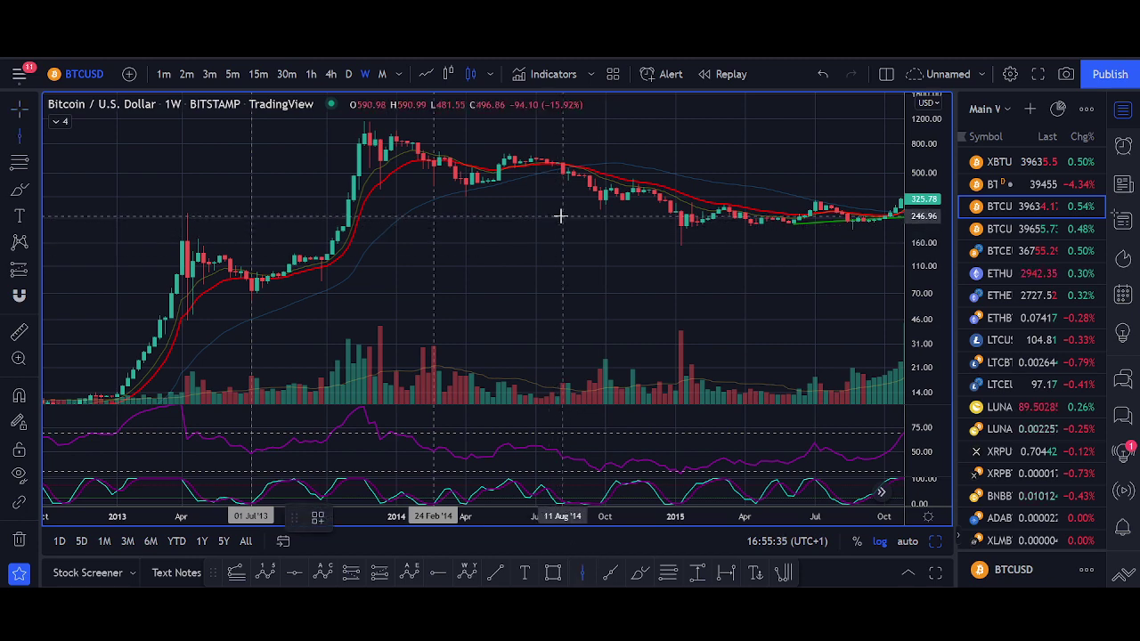
left_click(562, 216)
Add a vertical line at the week of 17 August 2015, where price dips to the green moving average.
left_click_drag(723, 293, 539, 303)
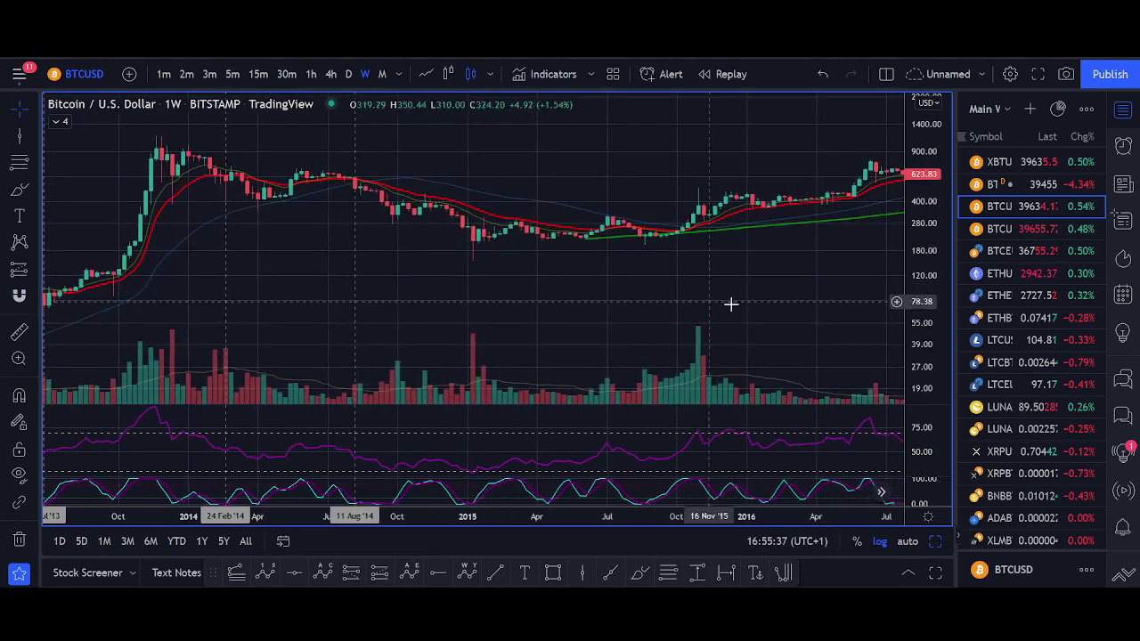
scroll(765, 331, "down", 4)
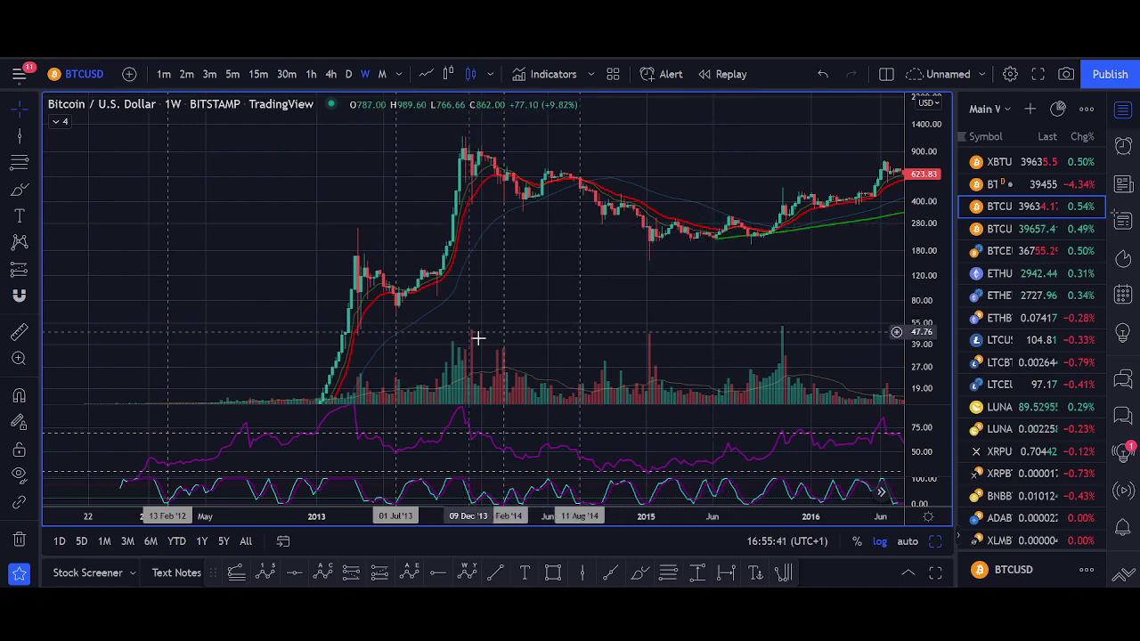
scroll(763, 297, "up", 3)
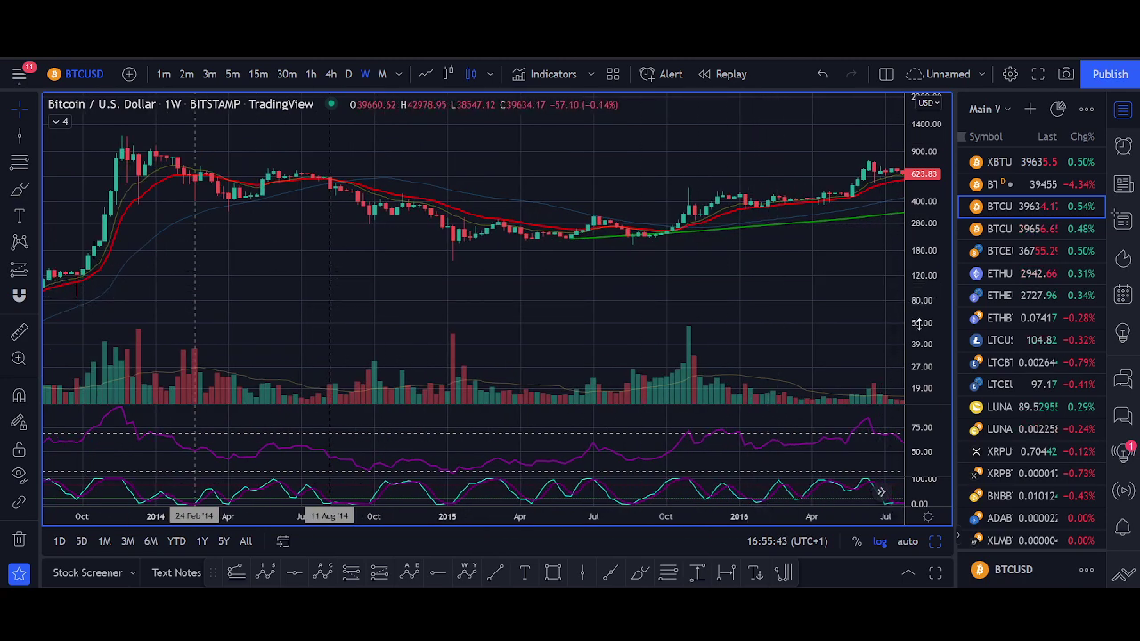
left_click_drag(922, 325, 910, 245)
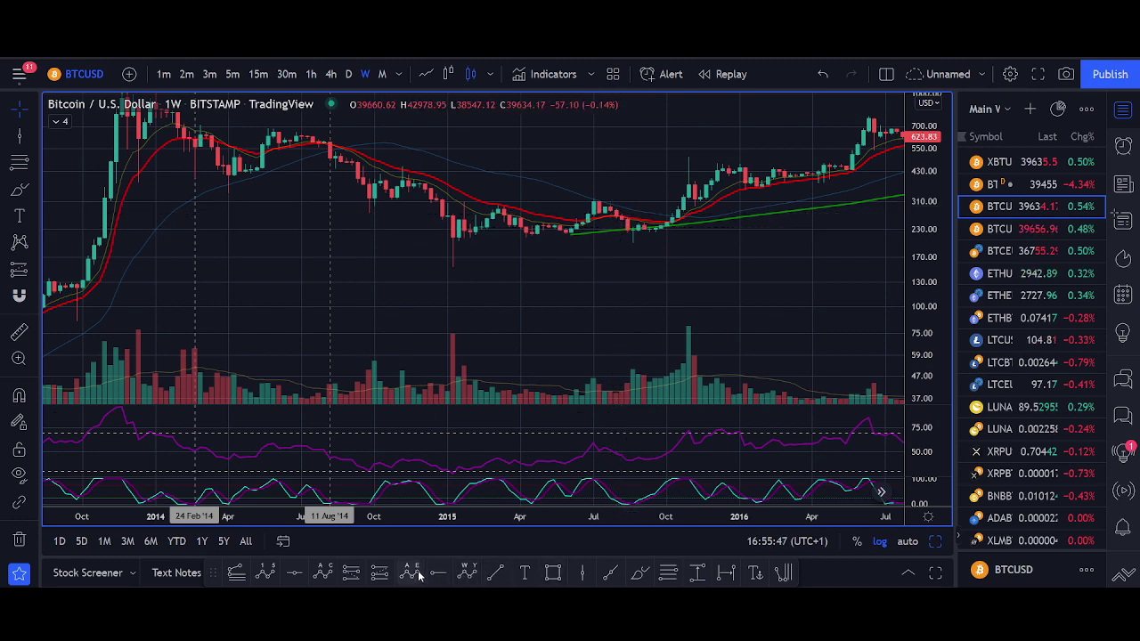
left_click(584, 571)
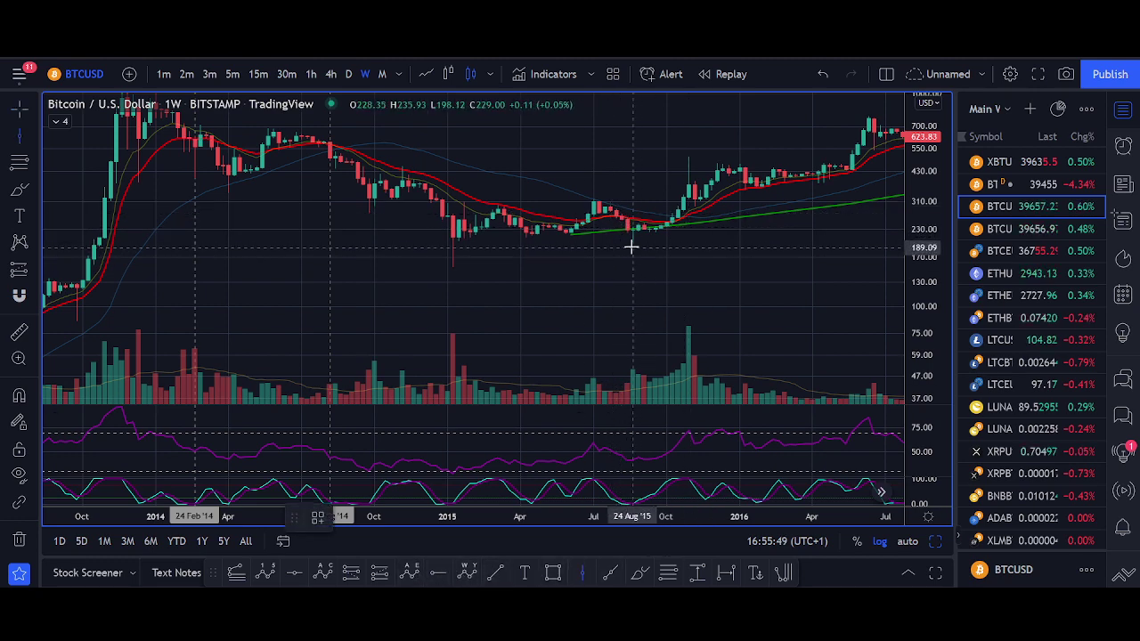
left_click(629, 247)
Add a vertical line at the week of 29 January 2018, on the drop following the late-2017 peak.
left_click_drag(856, 268, 570, 315)
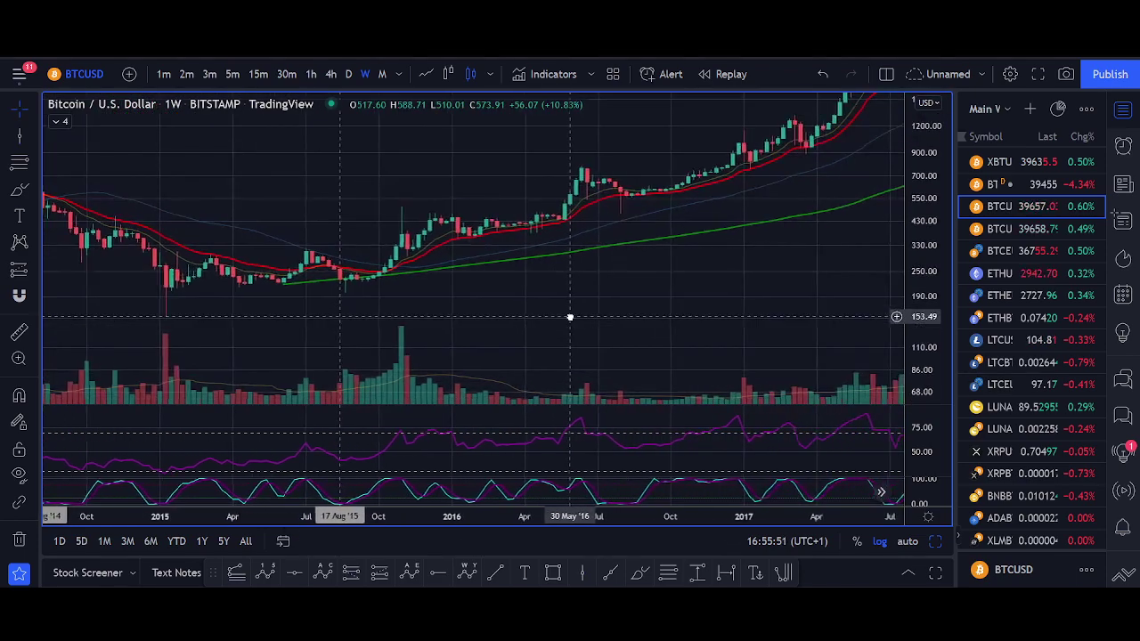
scroll(734, 262, "right", 6)
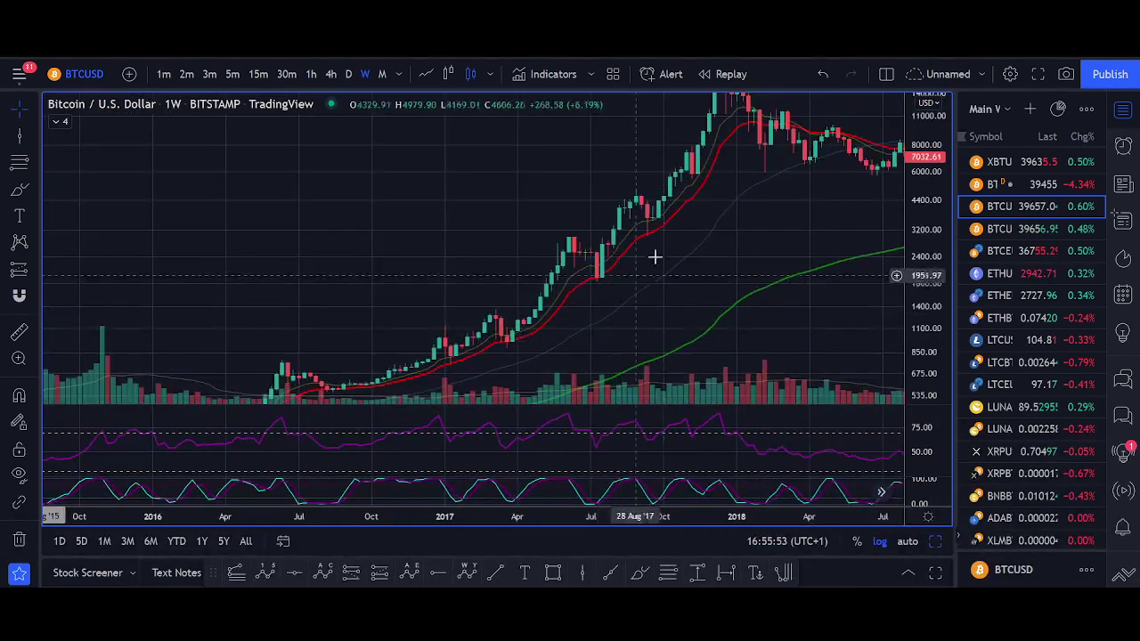
left_click_drag(933, 208, 918, 285)
left_click_drag(810, 267, 775, 258)
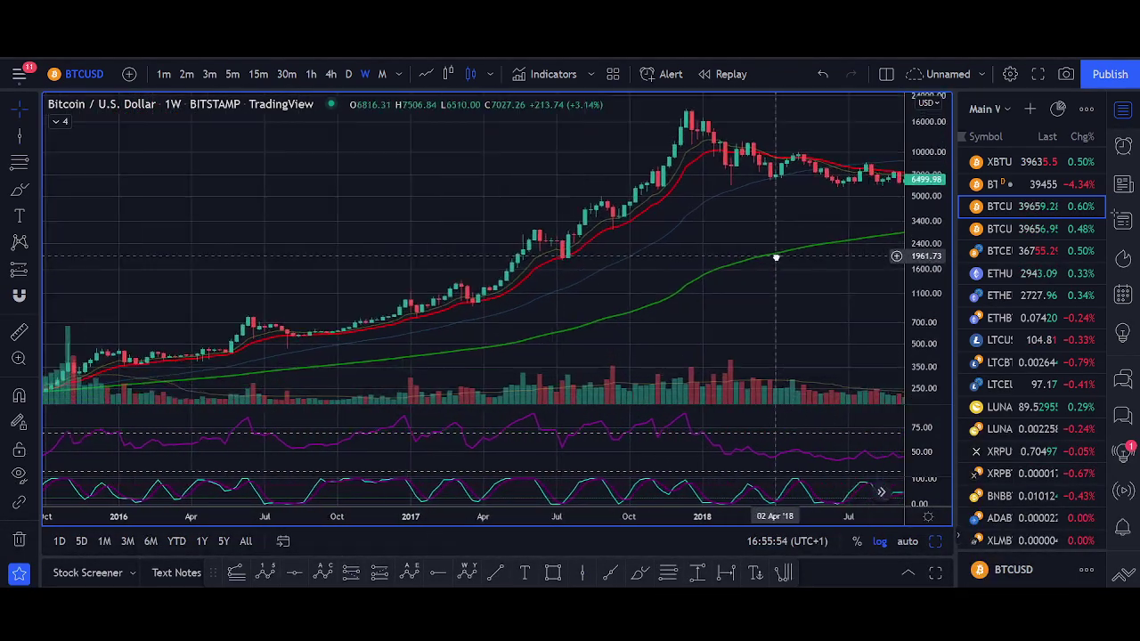
left_click(582, 574)
left_click(724, 242)
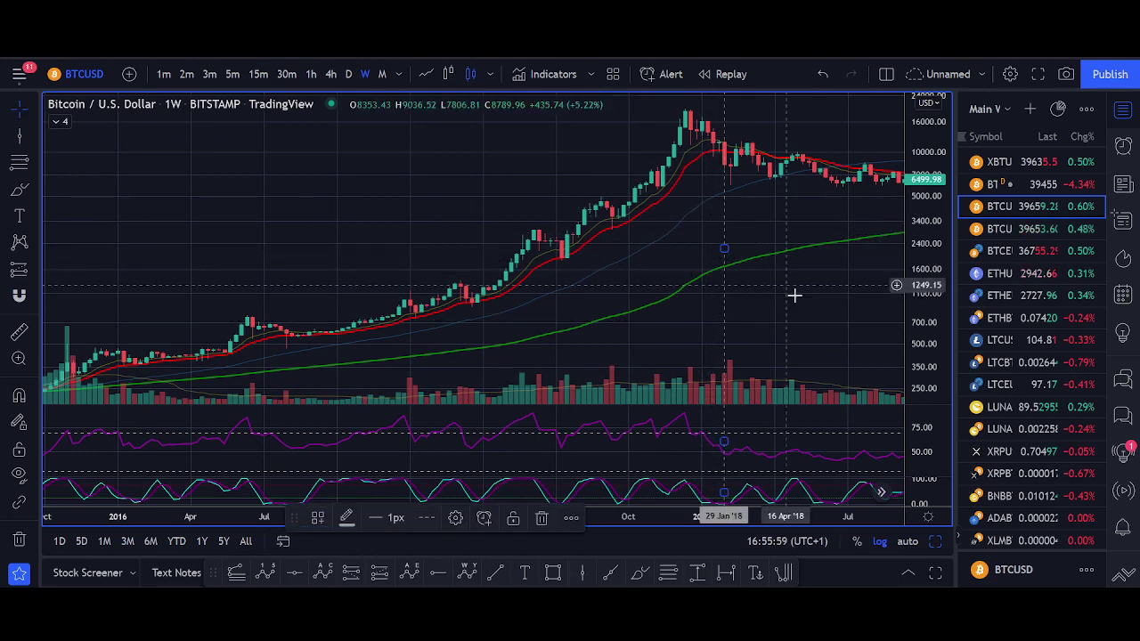
Add a vertical line at the week of 23 September 2019, on the decline from the mid-2019 high.
left_click_drag(787, 277, 534, 290)
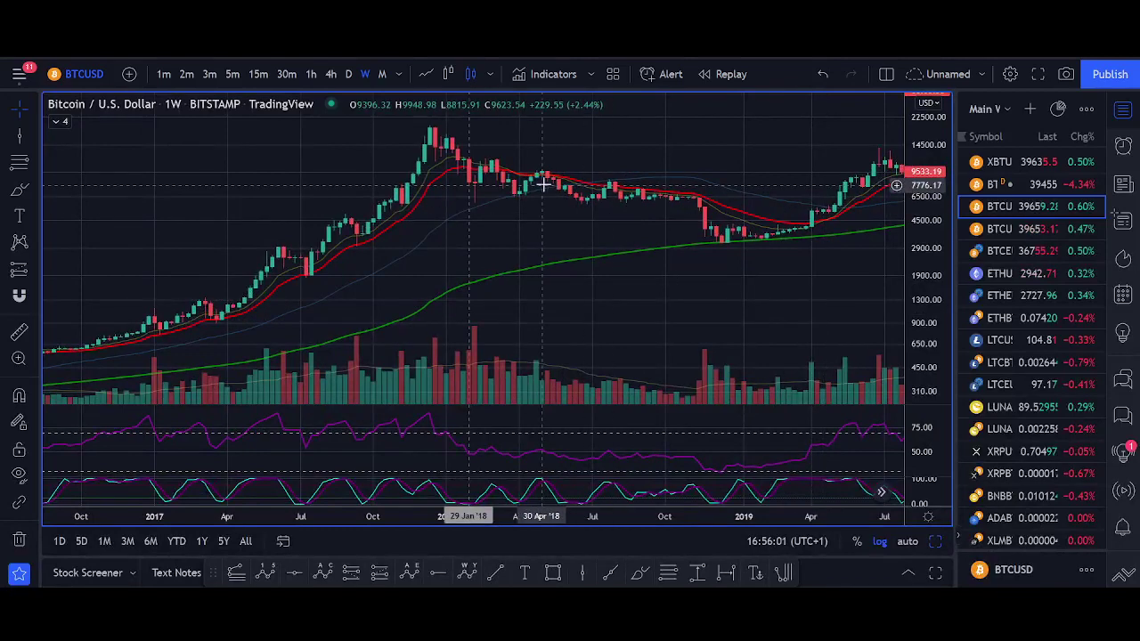
scroll(808, 293, "down", 4)
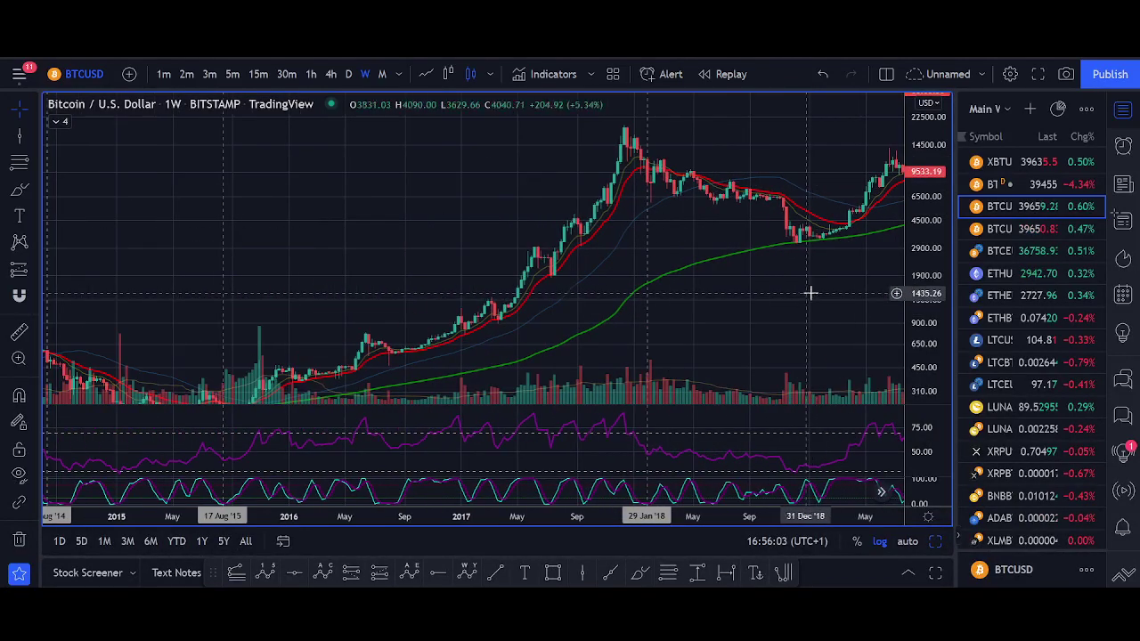
left_click_drag(709, 314, 702, 315)
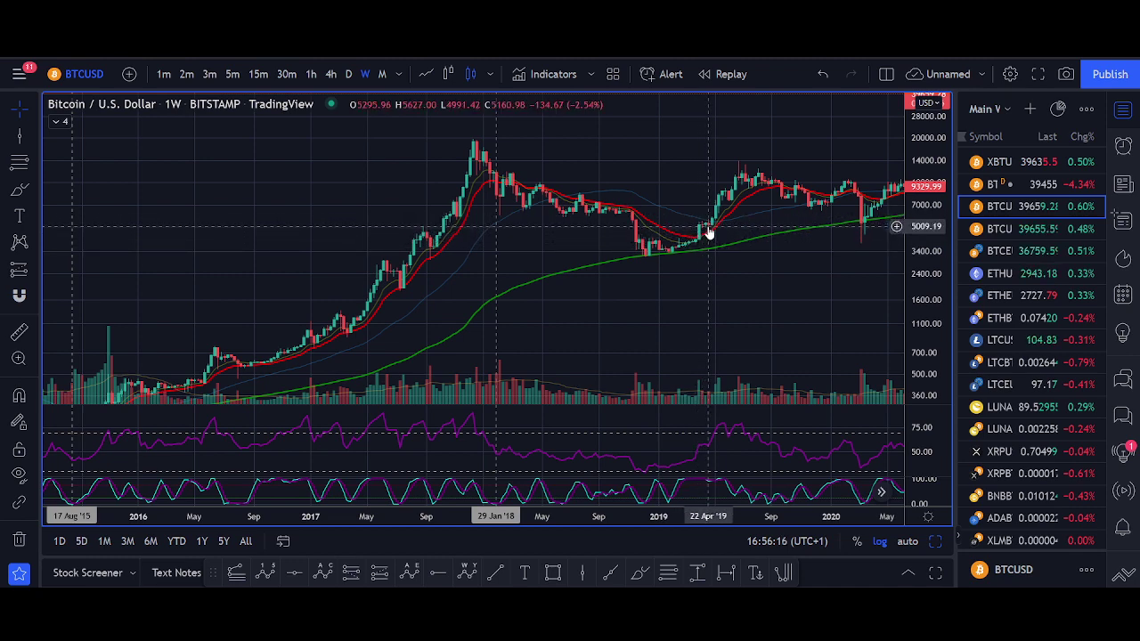
left_click_drag(763, 285, 623, 308)
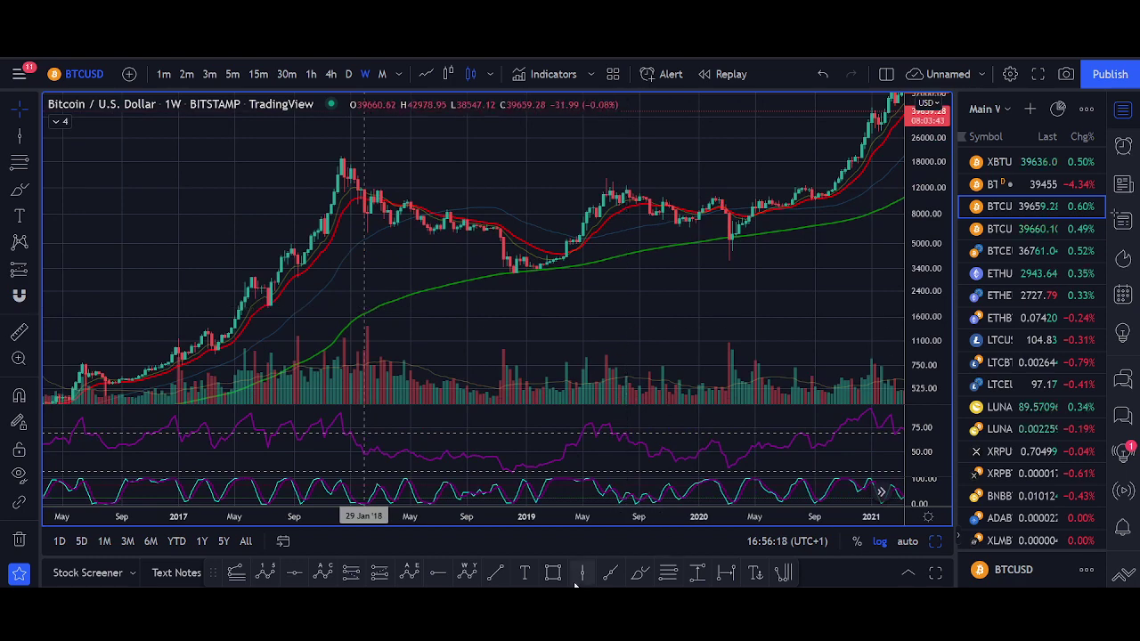
left_click(648, 252)
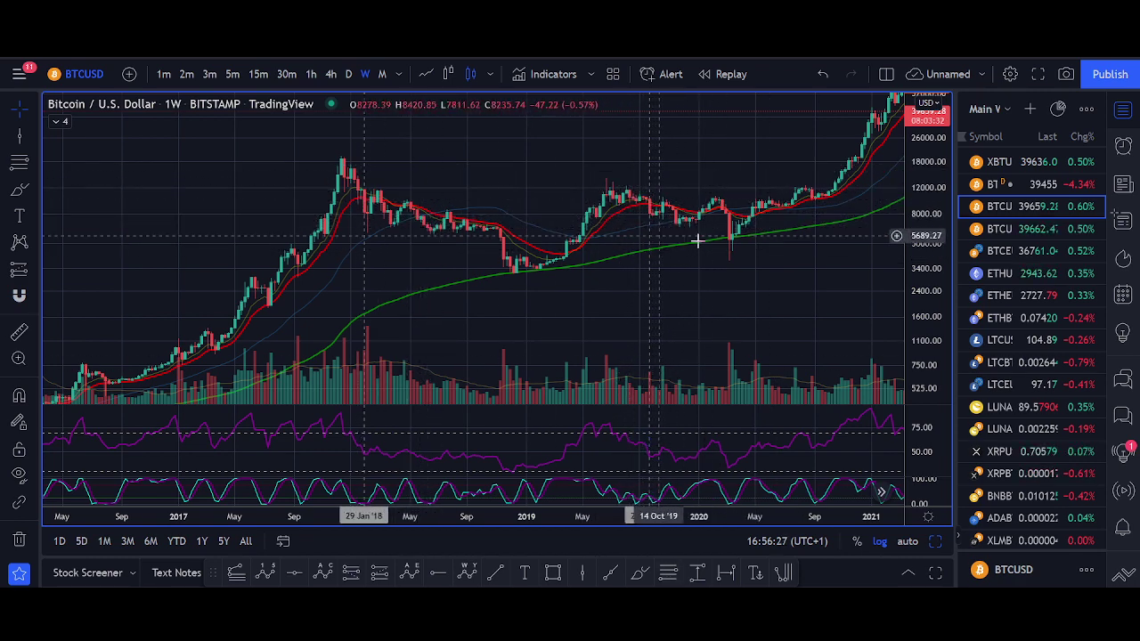
Add a vertical line at the week of 17 May 2021, on the sharp drop from the spring 2021 high.
left_click_drag(774, 276, 656, 193)
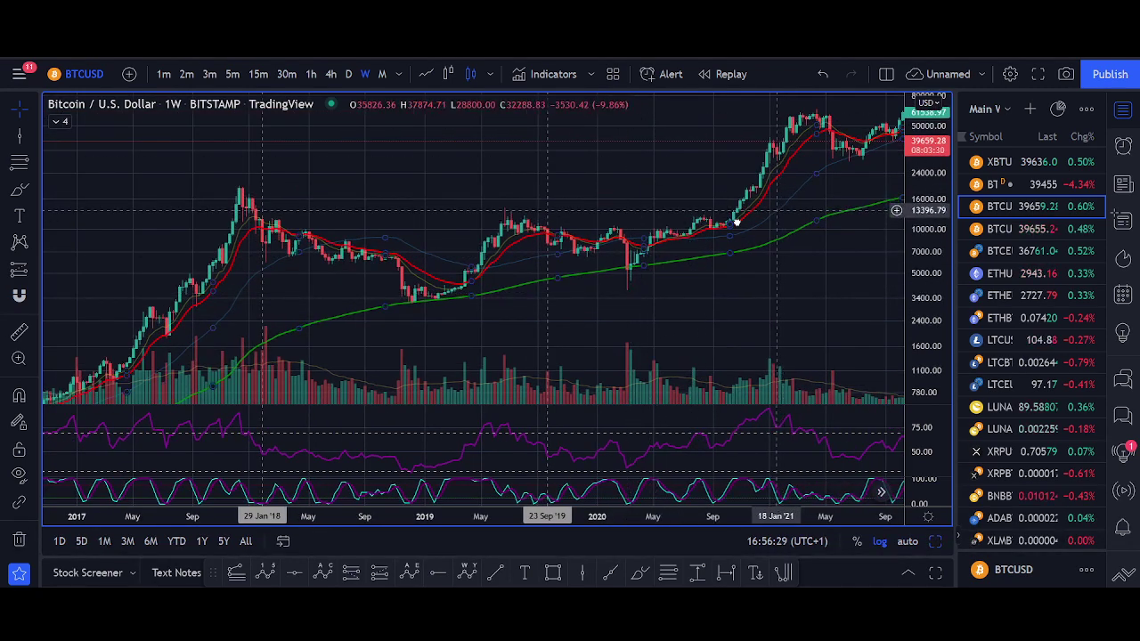
left_click_drag(736, 223, 687, 240)
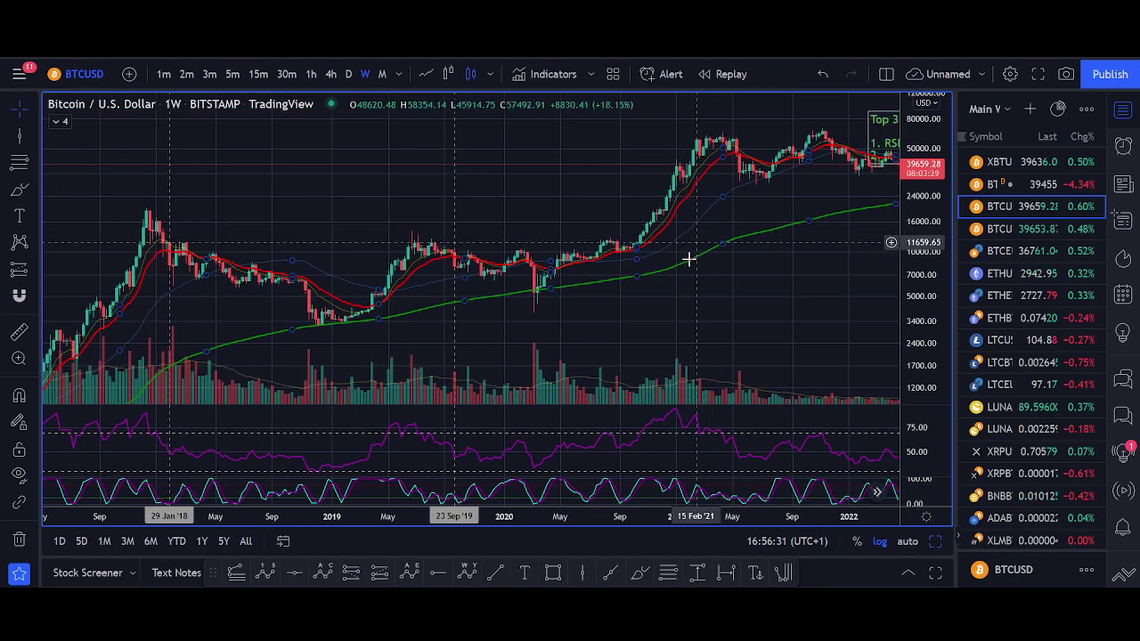
left_click(582, 572)
left_click(739, 248)
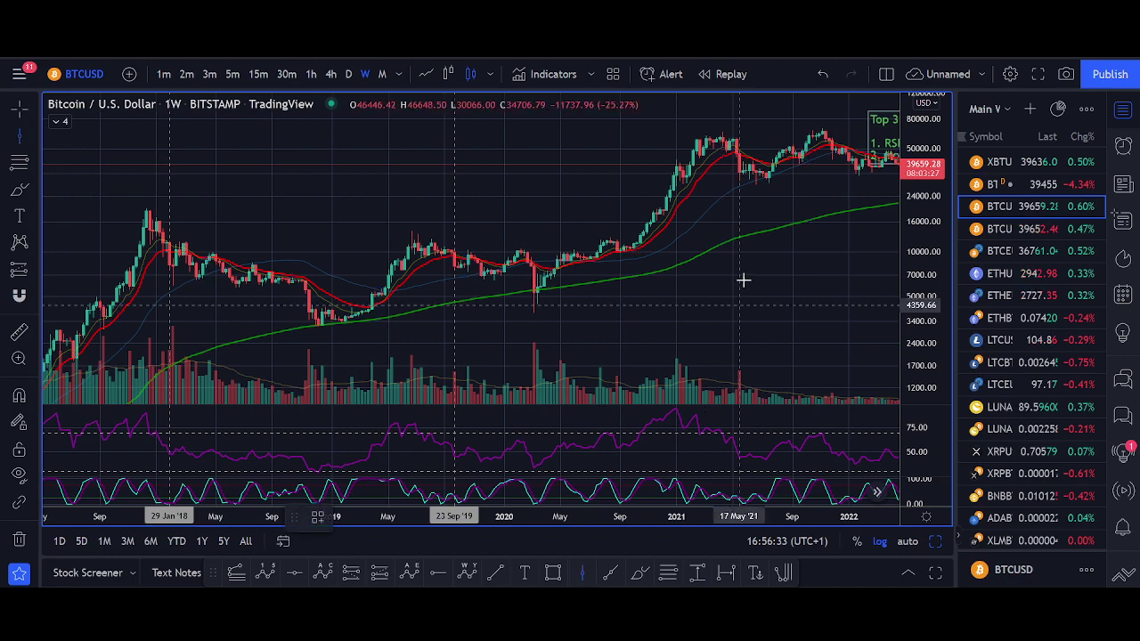
Move the "Top 3 Bitcoin reversal patterns" text note further above and beyond the latest candles.
scroll(793, 285, "down", 6)
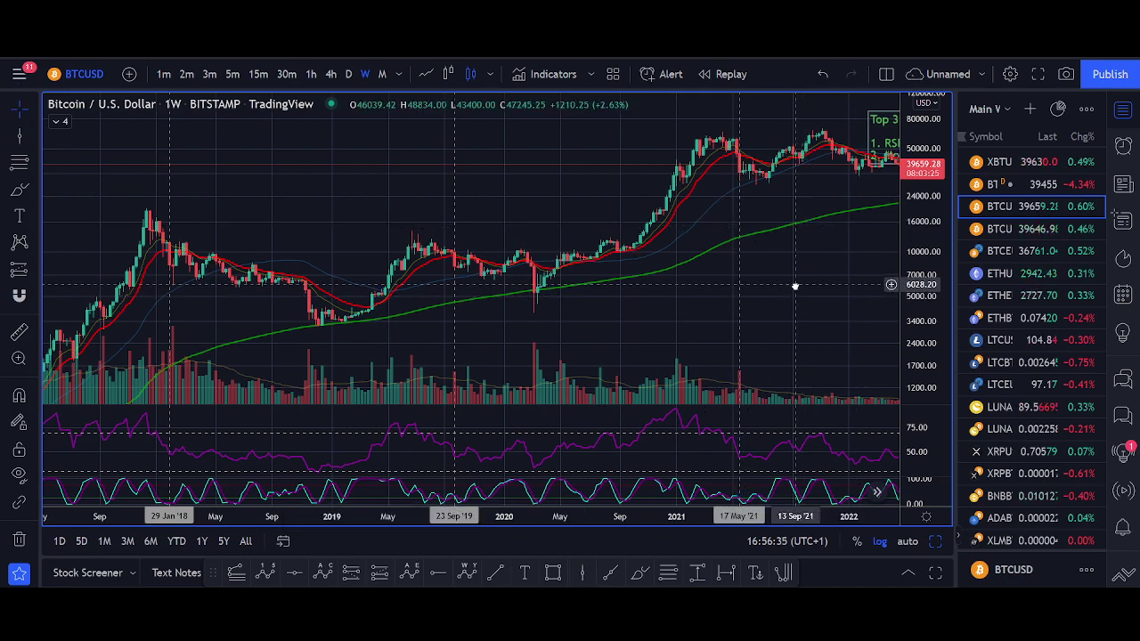
left_click_drag(672, 330, 663, 339)
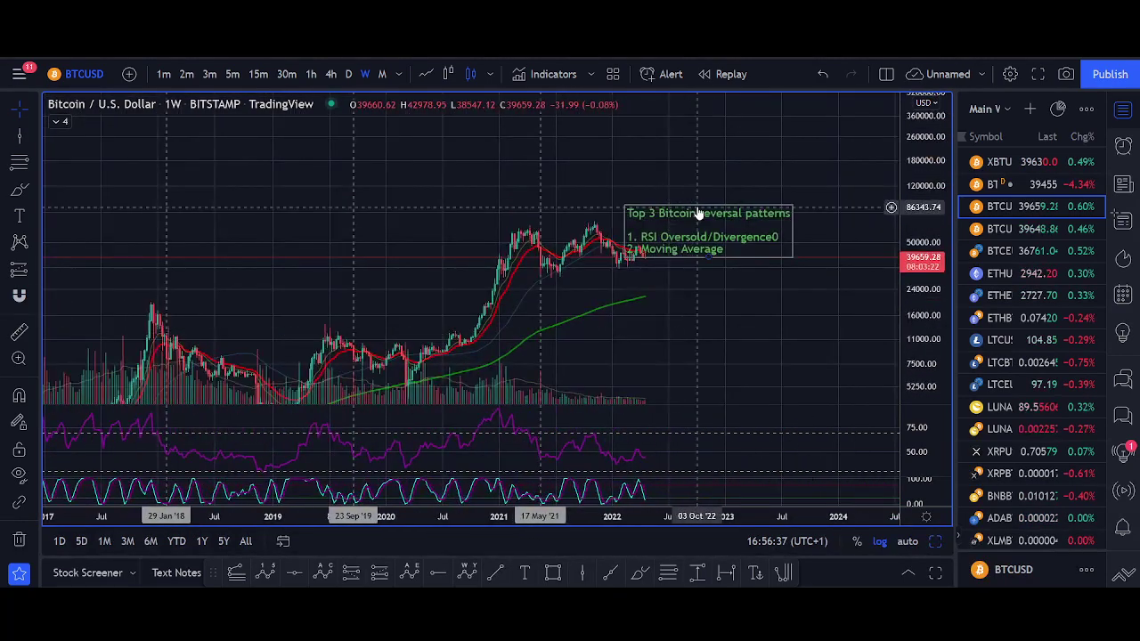
left_click_drag(700, 214, 766, 185)
Review the marked weeks from 2012 to 2014, measuring the sideways stretch that follows the 13 February 2012 line.
left_click_drag(674, 293, 885, 117)
scroll(623, 272, "down", 10)
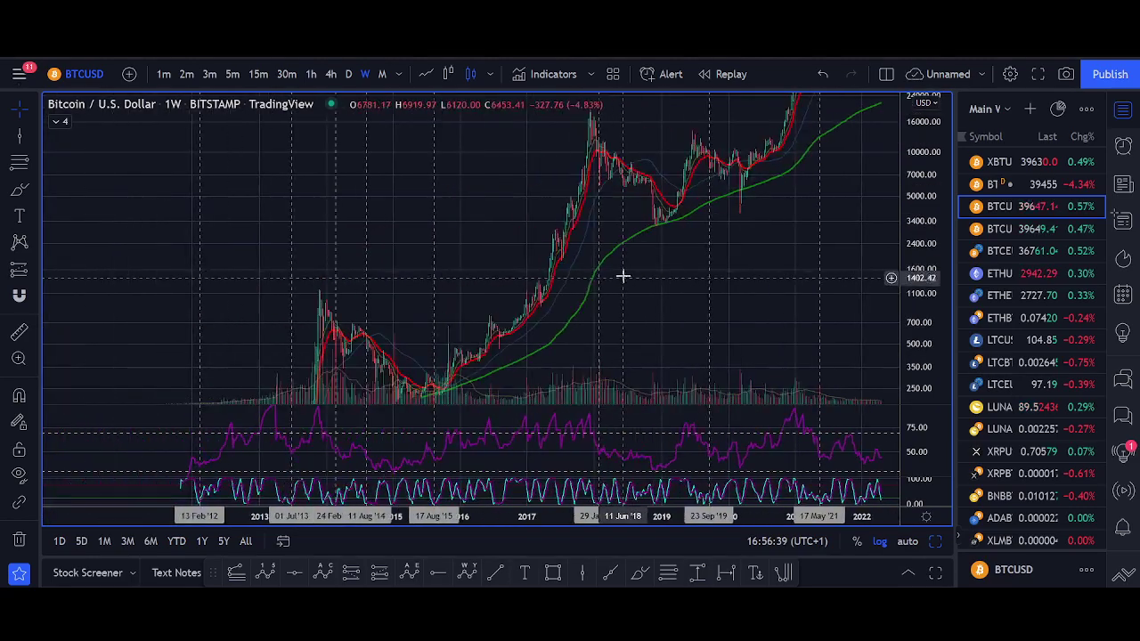
scroll(487, 279, "up", 10)
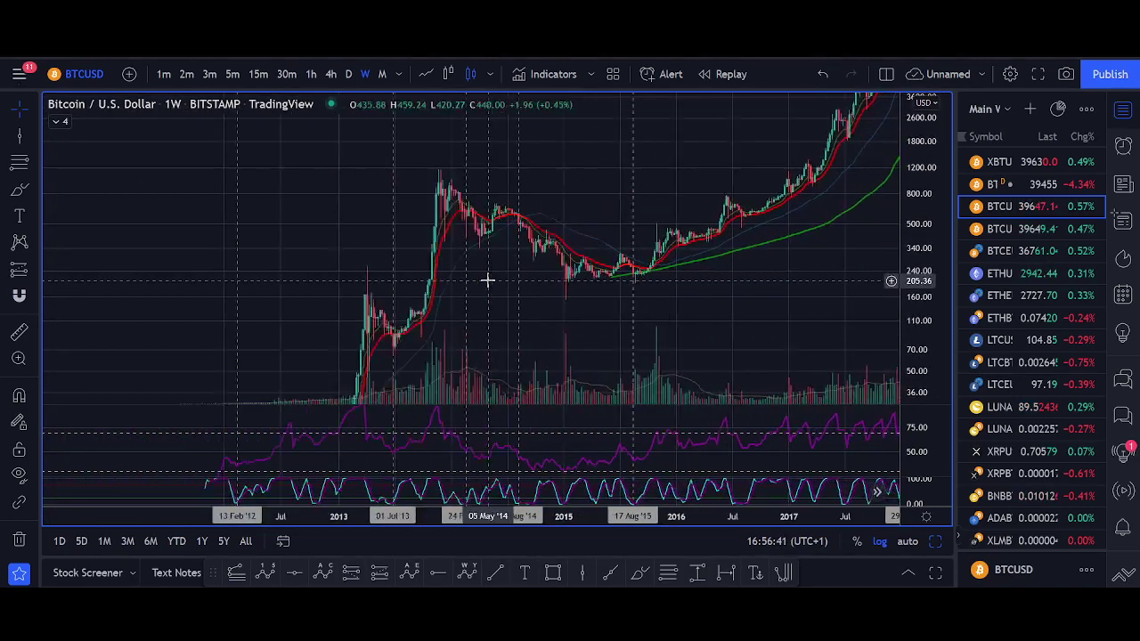
scroll(407, 281, "up", 5)
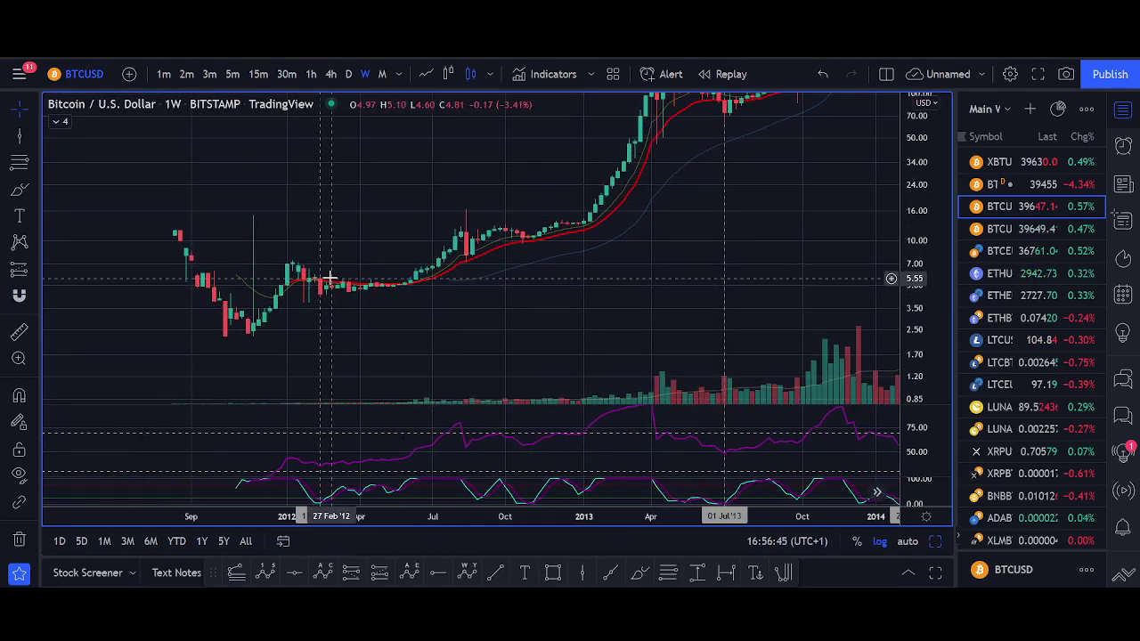
left_click(322, 279, "shift")
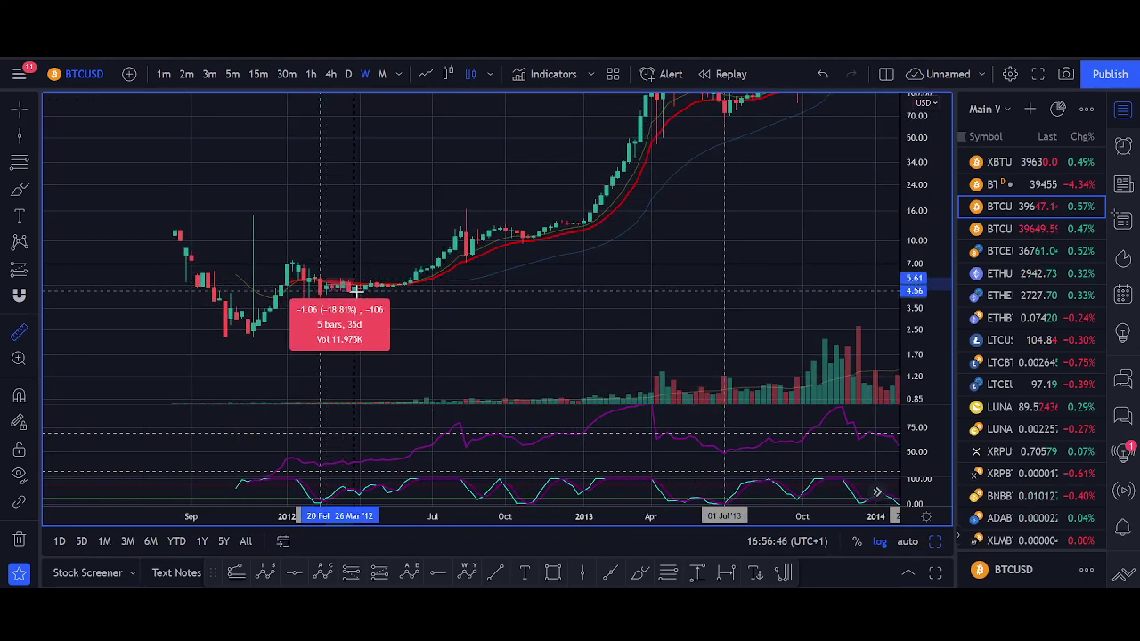
left_click(405, 294)
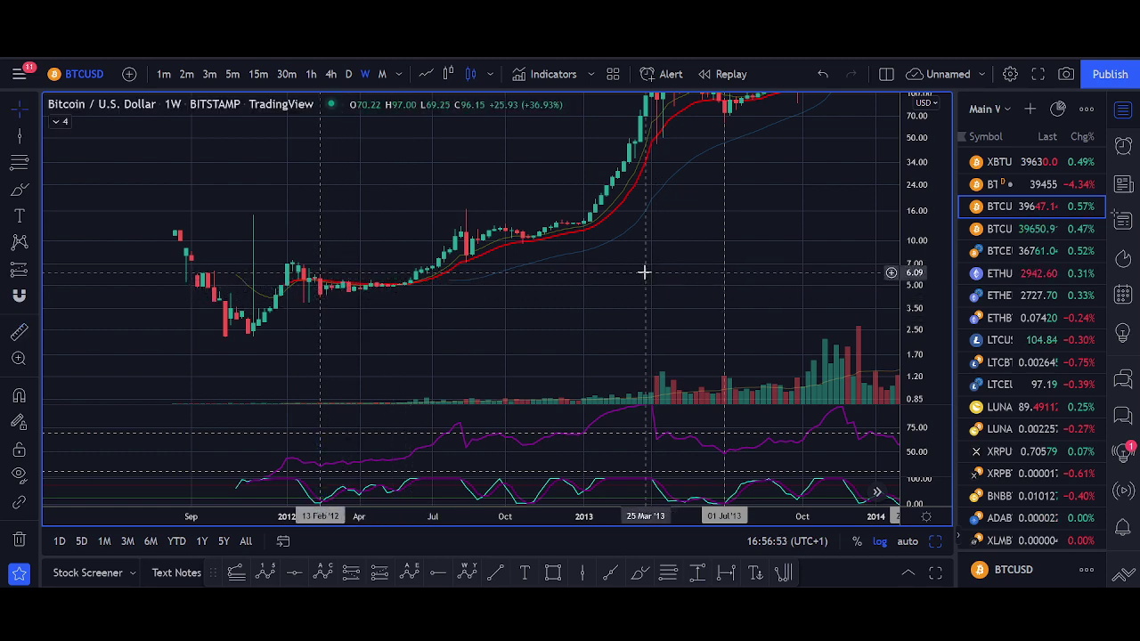
left_click_drag(643, 271, 504, 386)
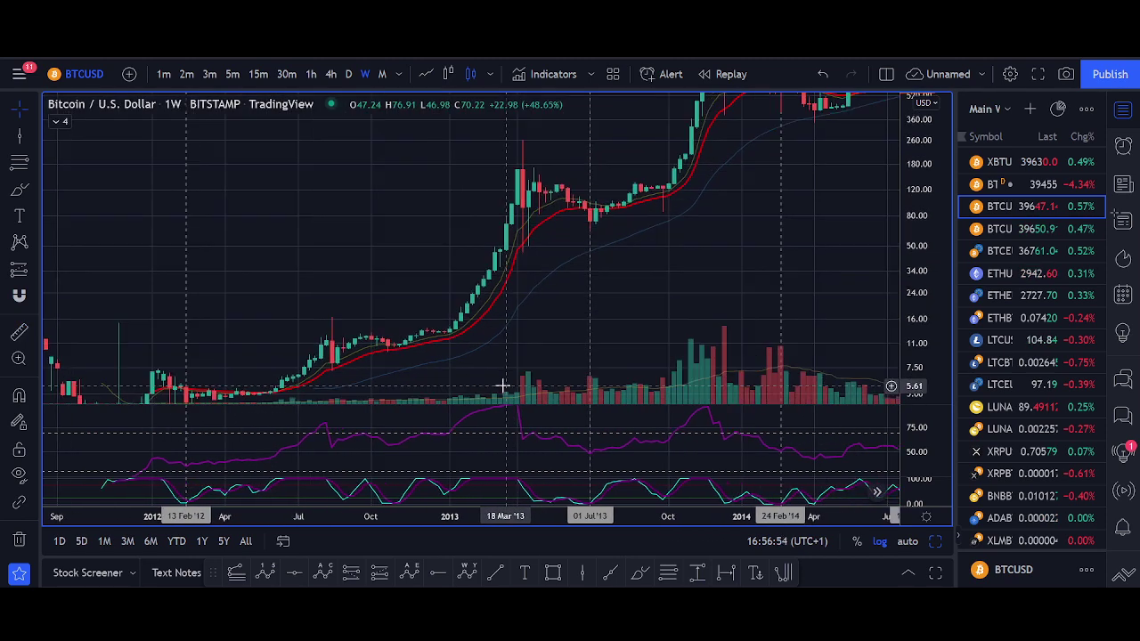
Measure the rebound from the 1 July 2013 line to about 16 September 2013.
left_click(589, 217, "shift")
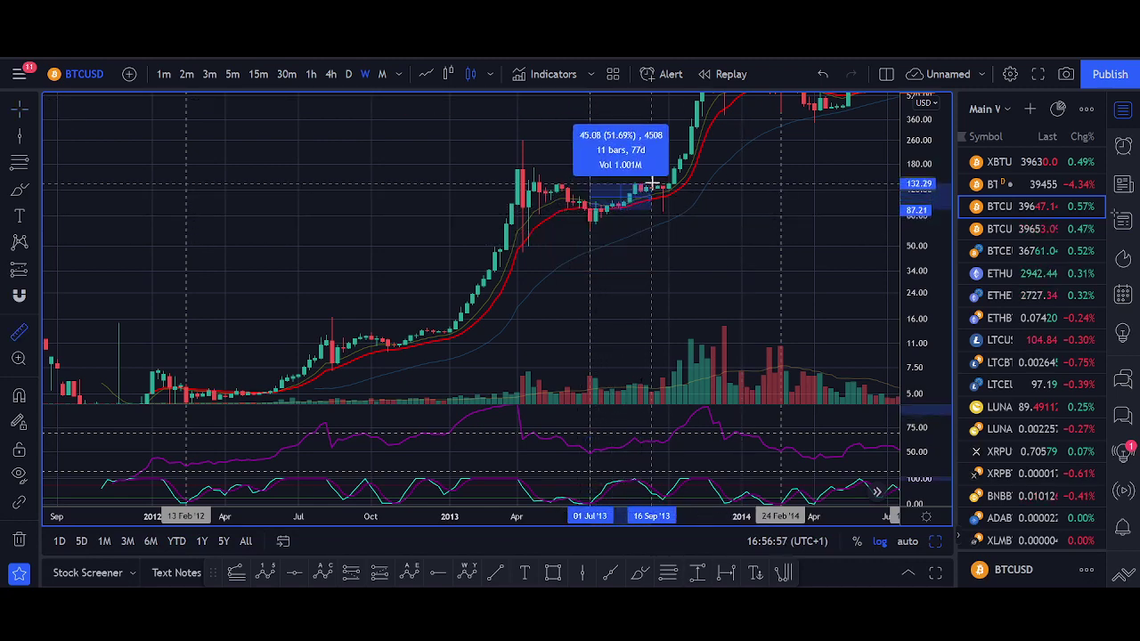
left_click(615, 201)
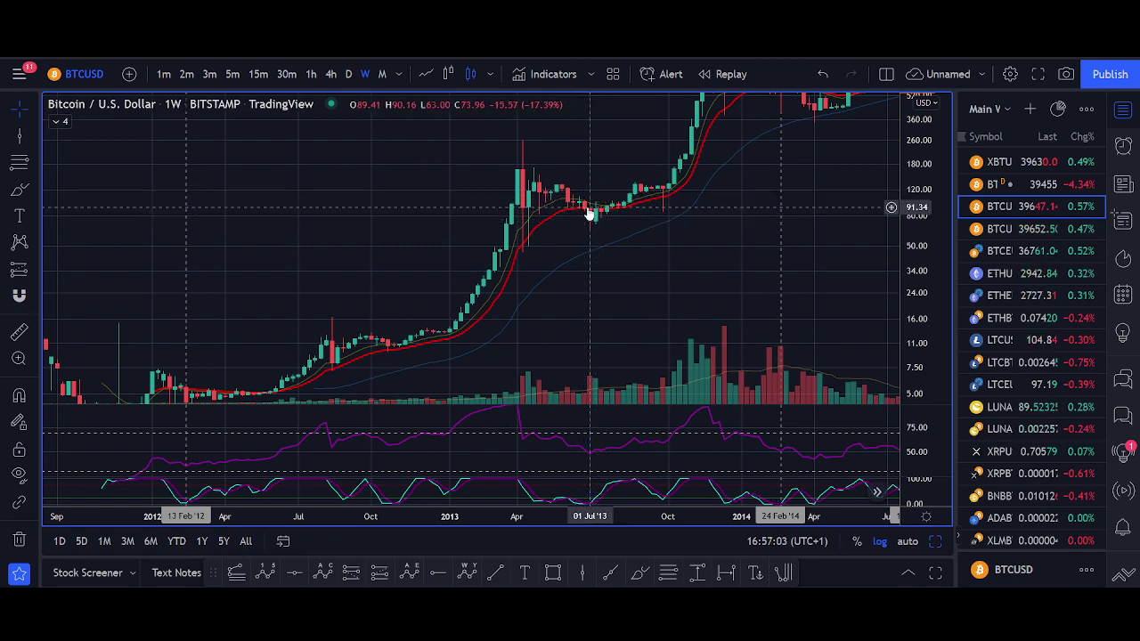
left_click_drag(653, 229, 578, 292)
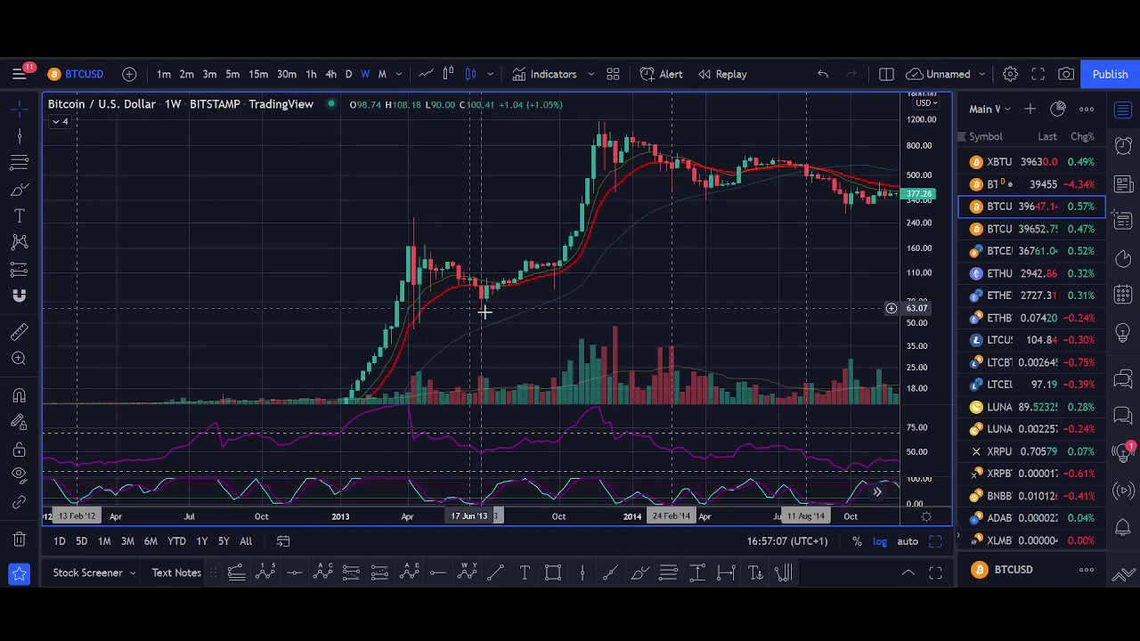
Review the price history after the marked weeks from 2014 onward, extending the view to the 2021 highs.
left_click_drag(727, 234, 688, 273)
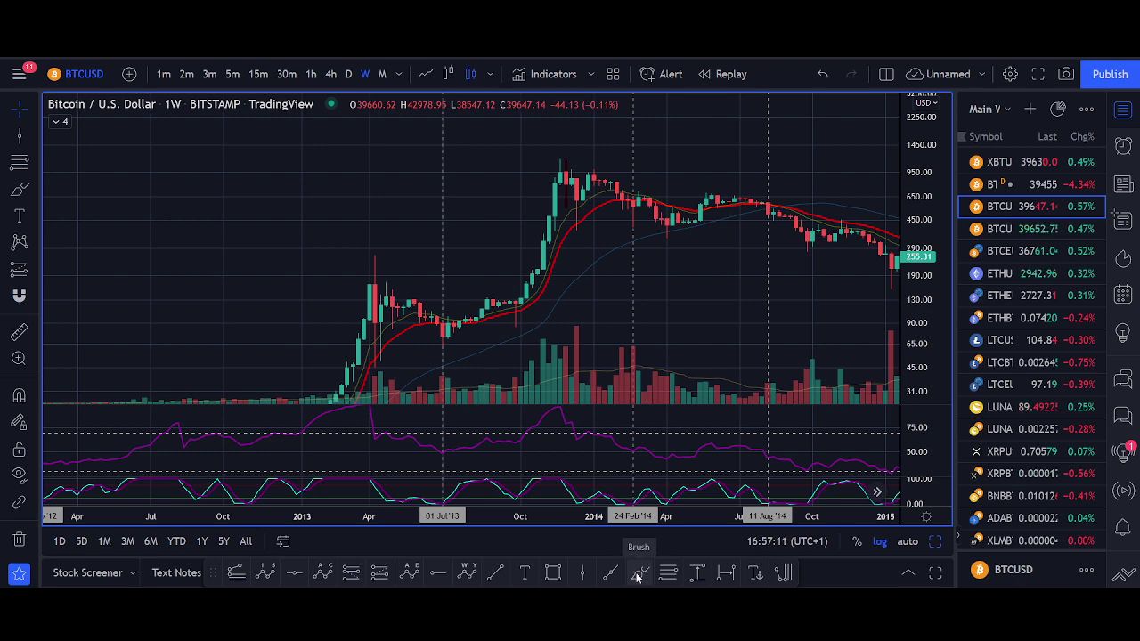
scroll(801, 232, "down", 3)
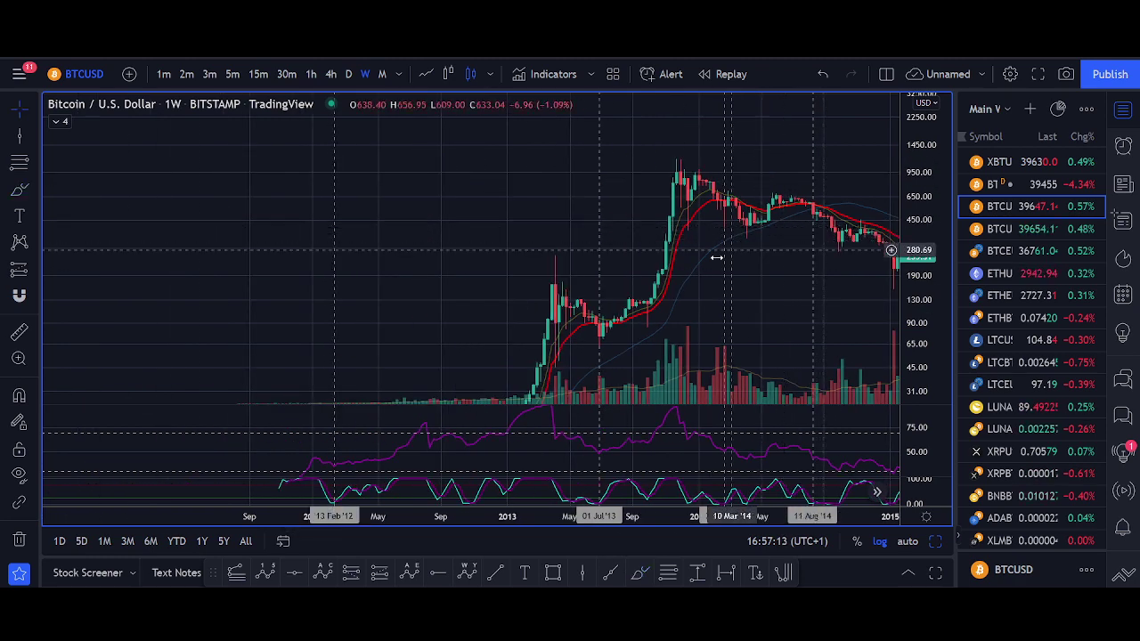
left_click_drag(763, 278, 692, 297)
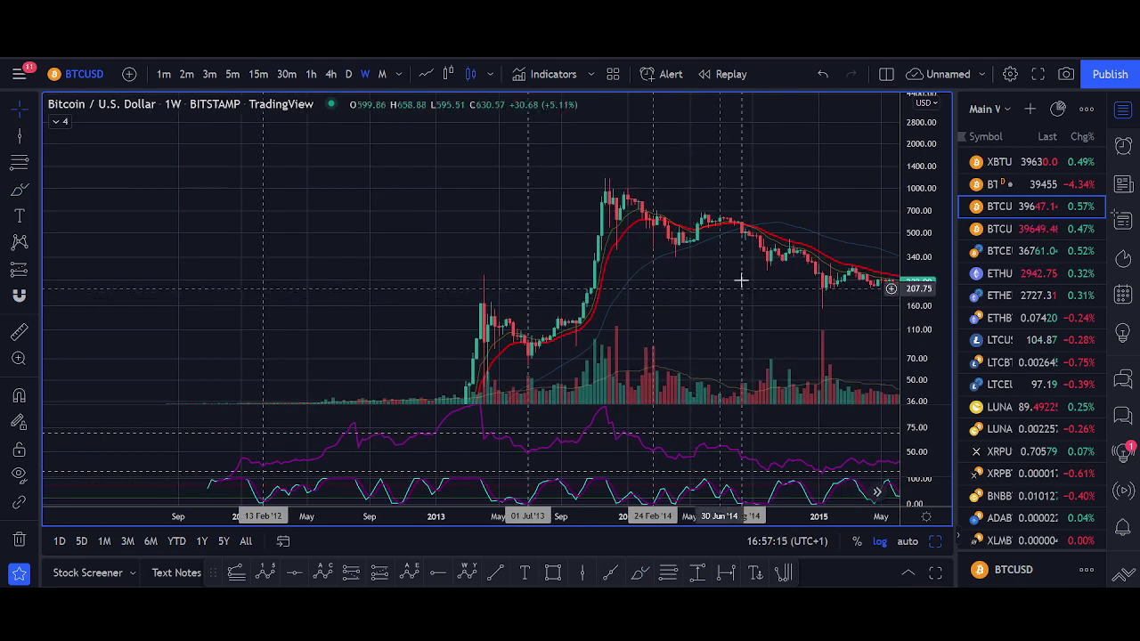
left_click_drag(822, 186, 407, 223)
scroll(852, 269, "down", 5)
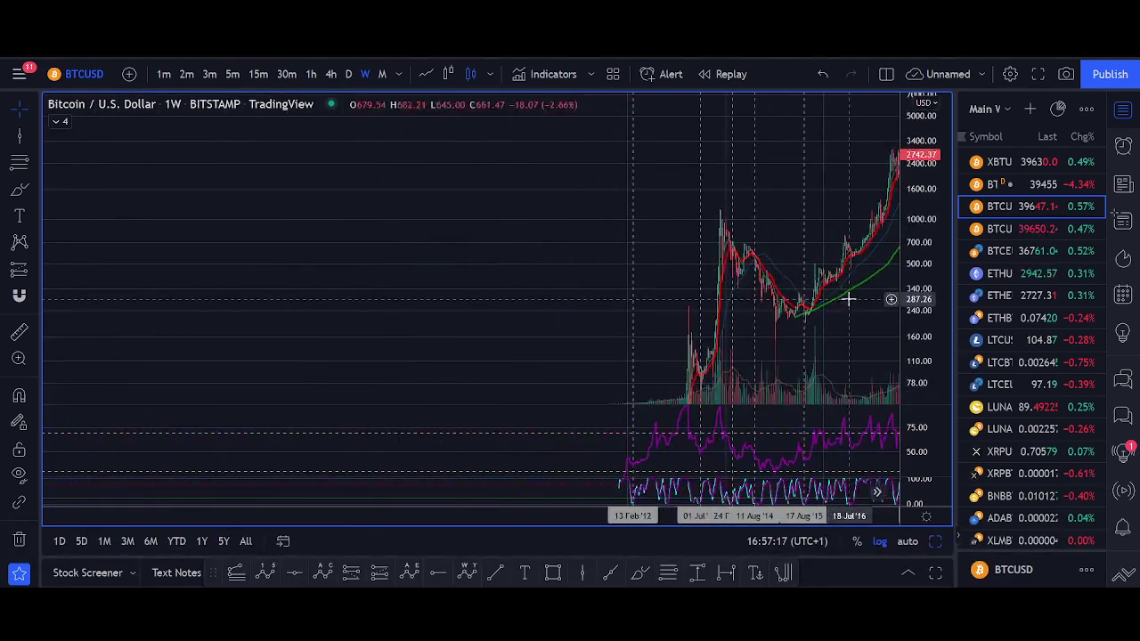
left_click_drag(837, 297, 651, 267)
left_click_drag(933, 191, 933, 341)
left_click_drag(770, 515, 712, 516)
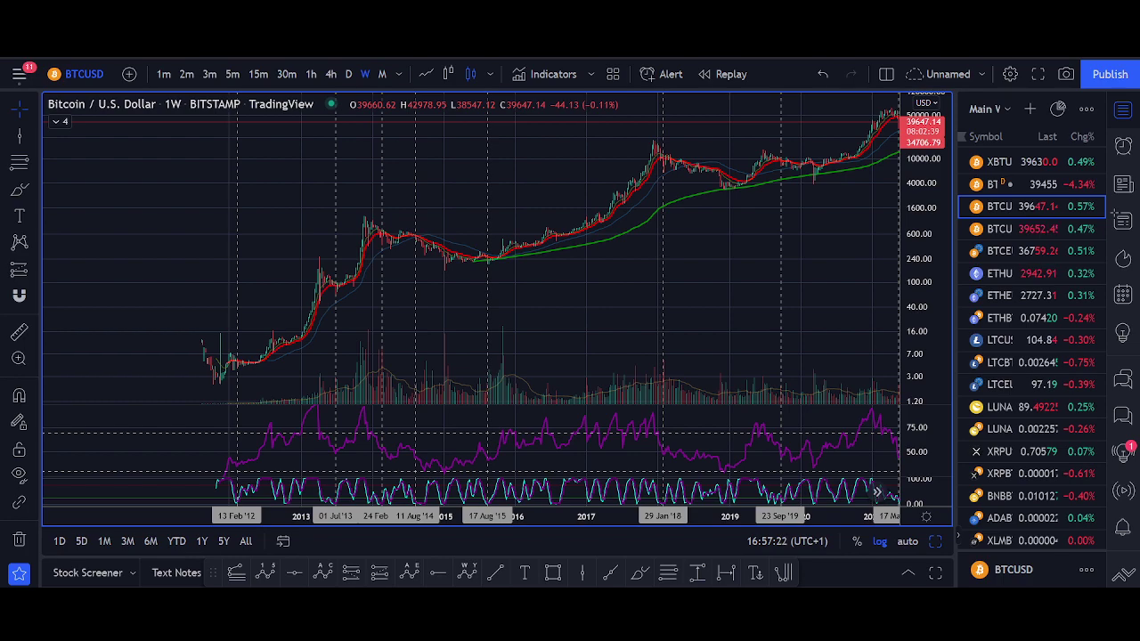
Measure the decline that follows the 24 February 2014 line and the span from there to the February 2017 recovery.
left_click_drag(575, 326, 868, 262)
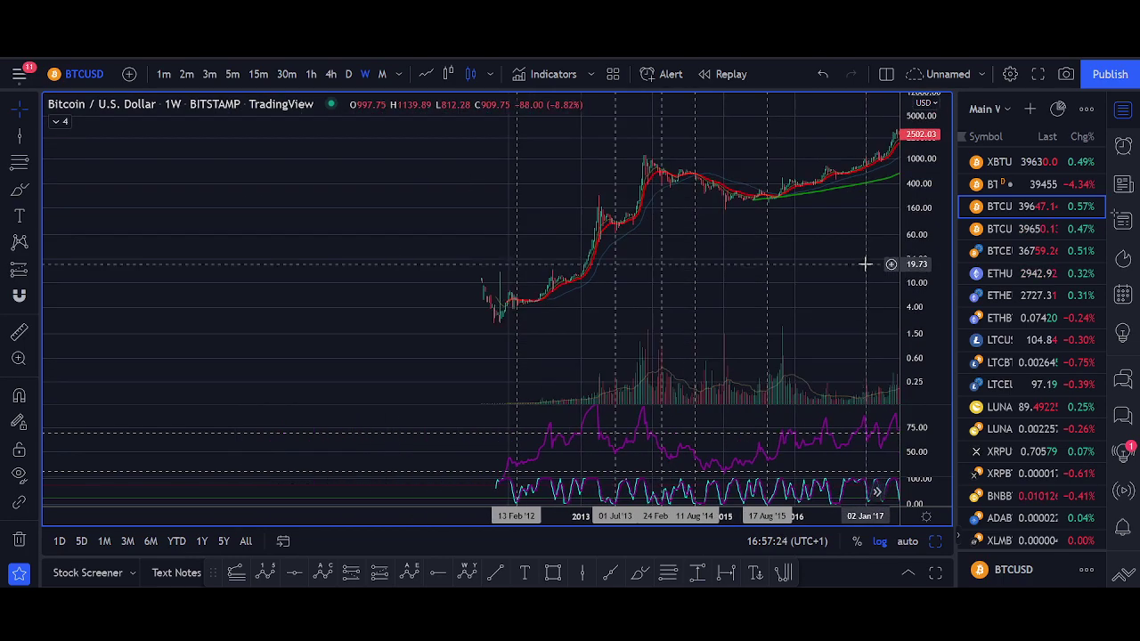
scroll(613, 285, "up", 3)
scroll(359, 262, "up", 2)
left_click_drag(395, 264, 712, 315)
scroll(784, 313, "up", 3)
left_click_drag(916, 306, 916, 107)
left_click_drag(393, 211, 397, 256)
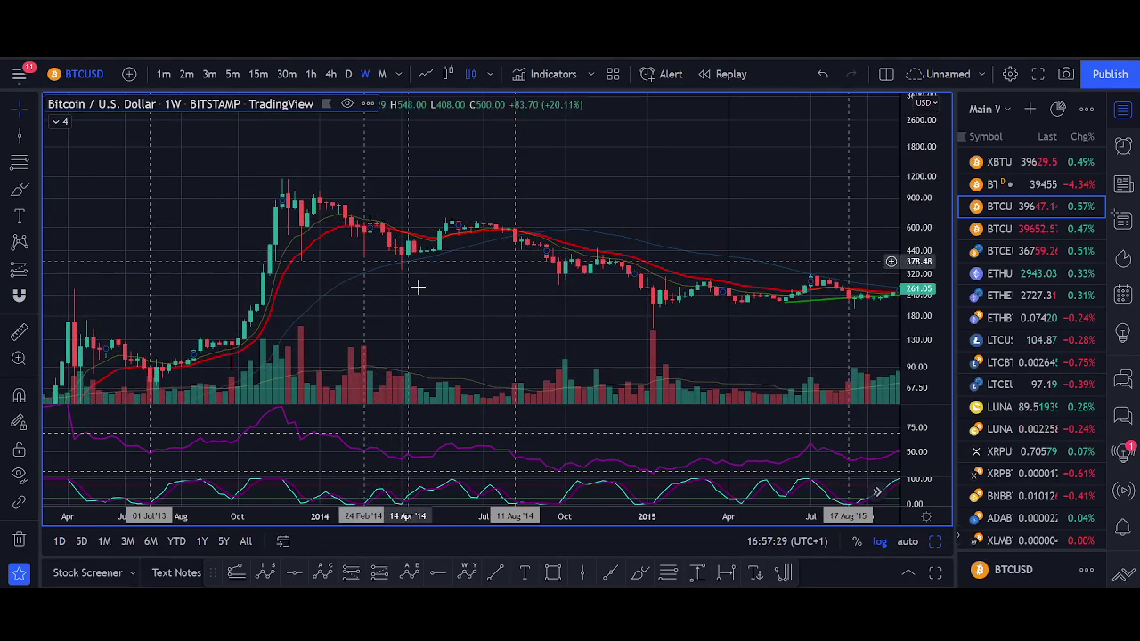
left_click(376, 222, "shift")
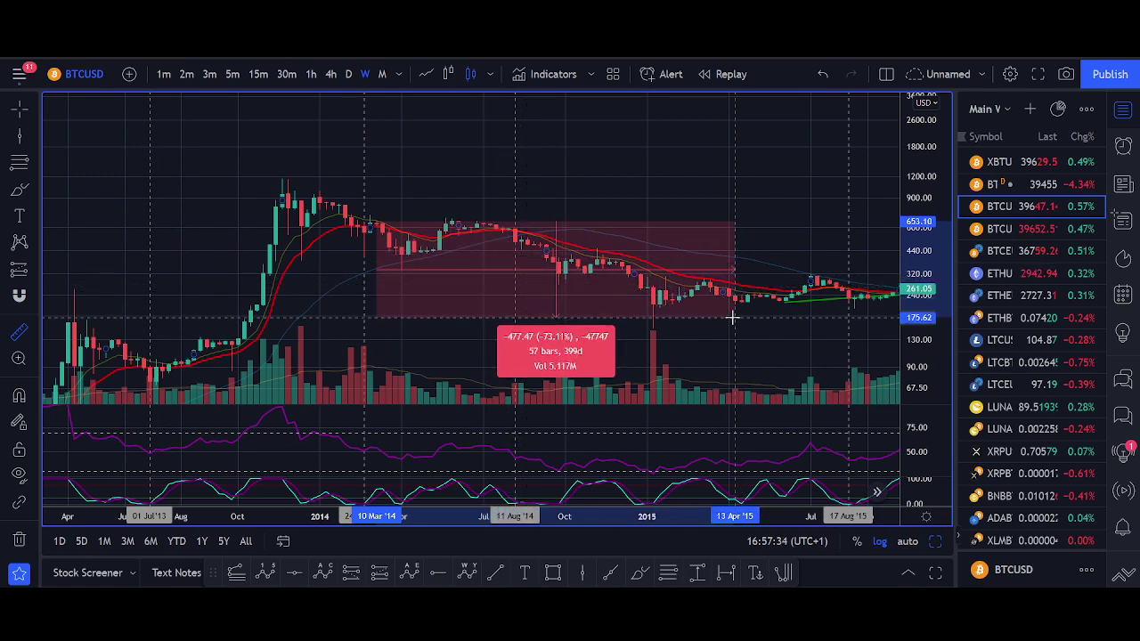
scroll(637, 331, "down", 4)
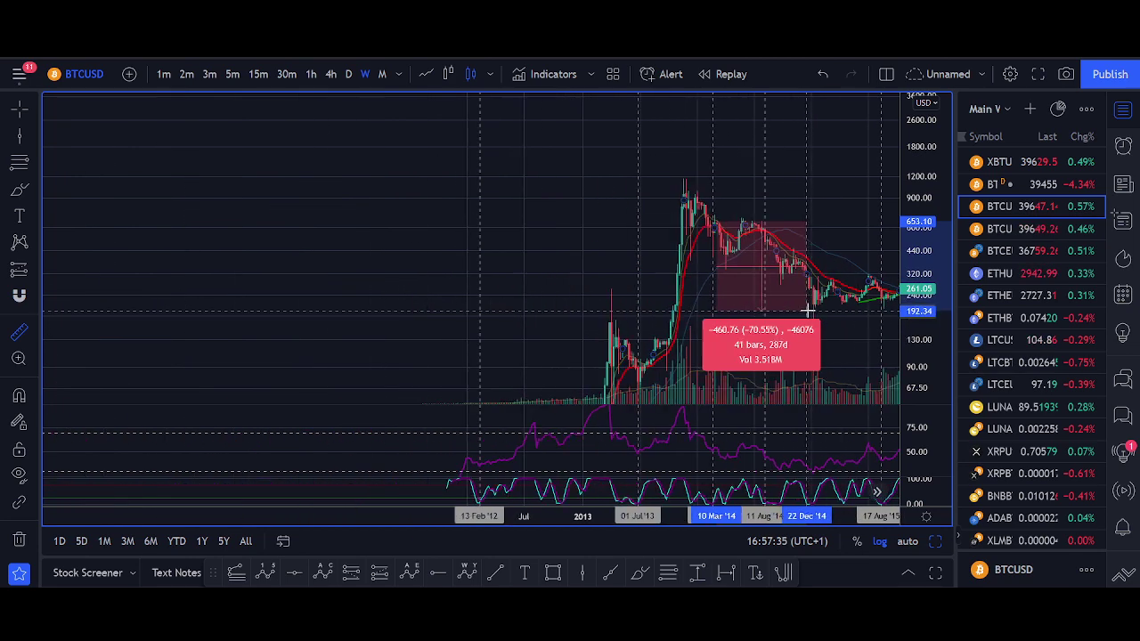
left_click(420, 298)
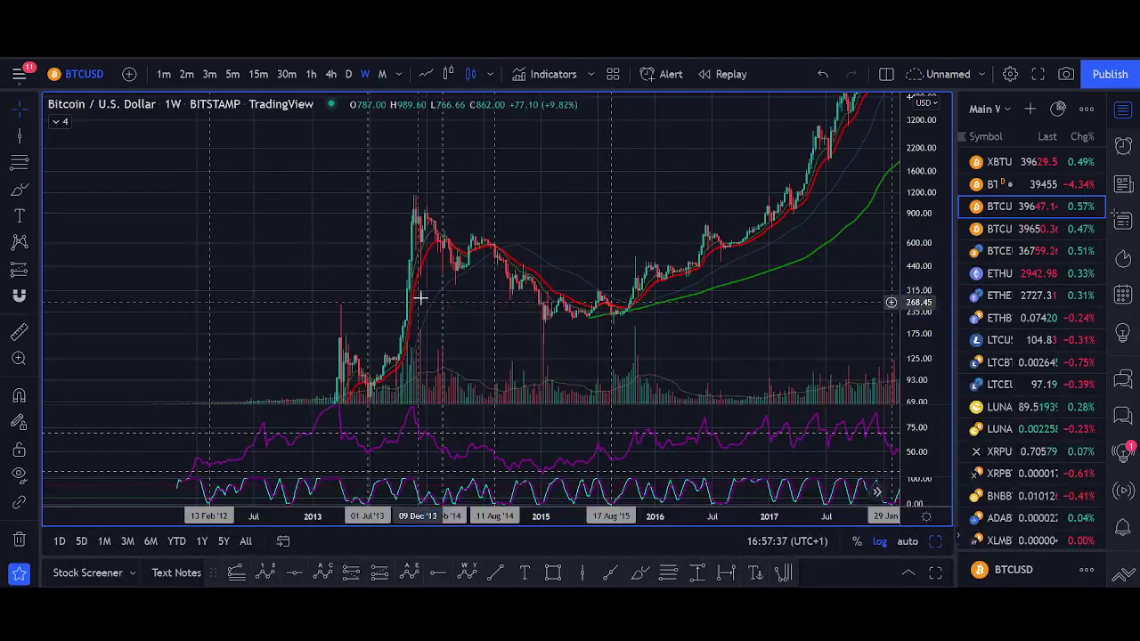
left_click(450, 243, "shift")
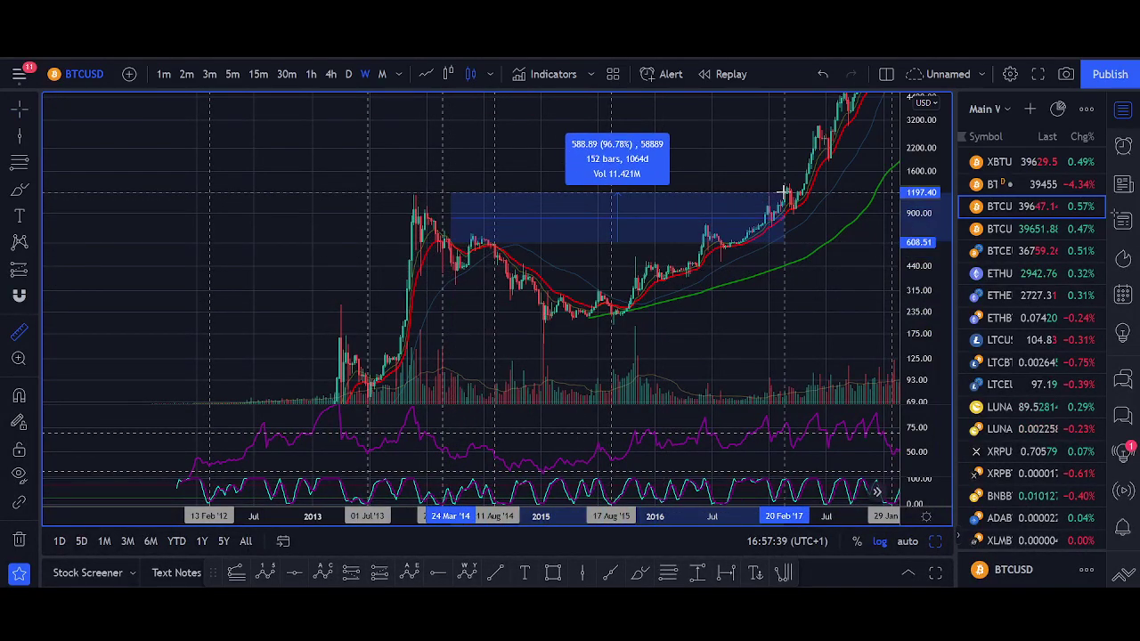
key("Escape")
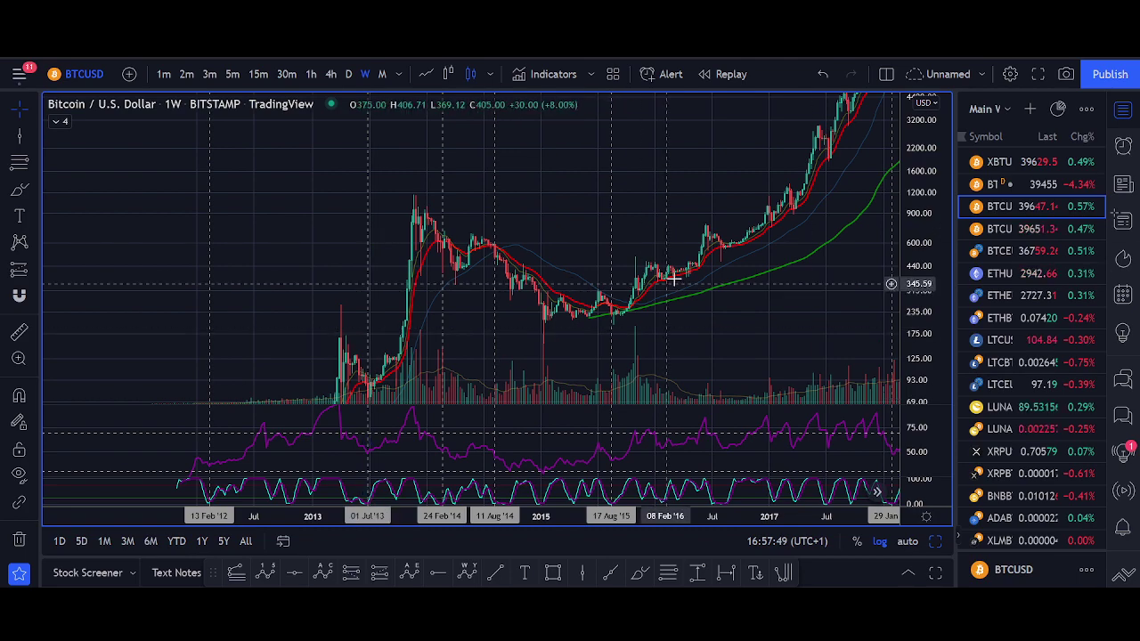
Draw a thin rectangle from about 10,600 to 12,200 across the 29 January 2018 line, over the retest after the peak.
scroll(719, 323, "up", 1)
scroll(727, 312, "up", 1)
left_click_drag(809, 282, 488, 394)
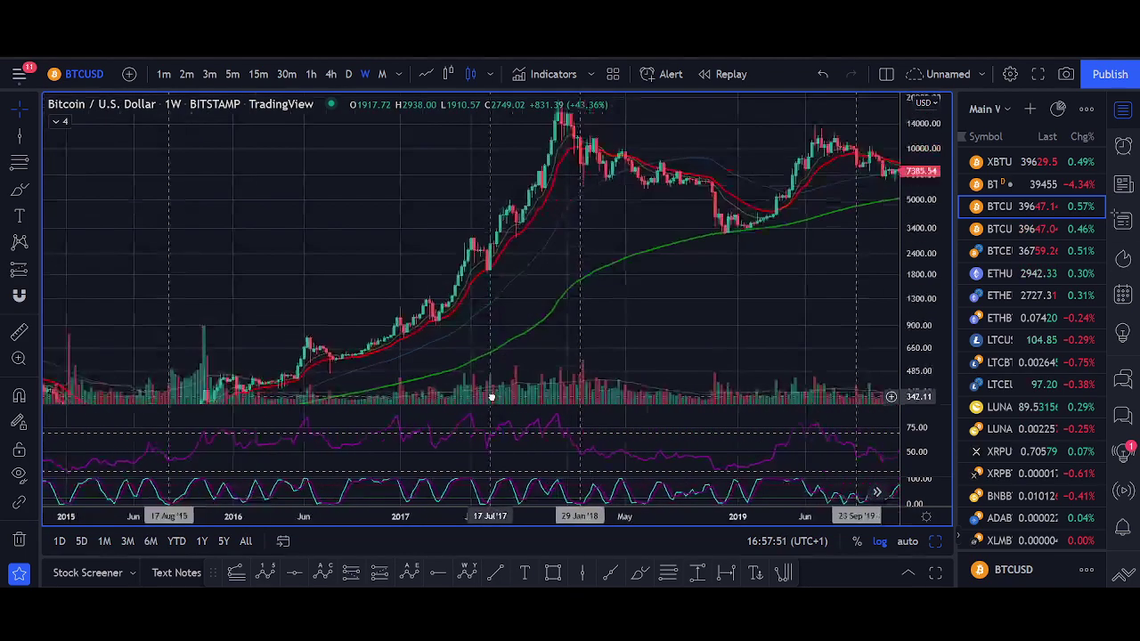
scroll(442, 241, "up", 1)
left_click_drag(534, 211, 761, 205)
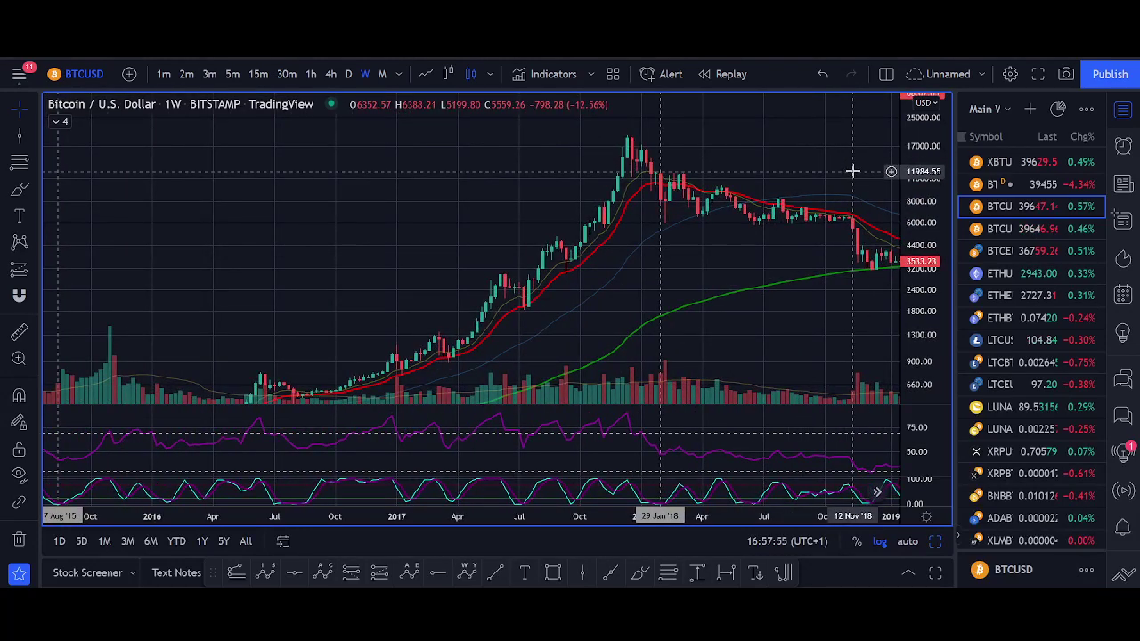
left_click_drag(674, 191, 611, 208)
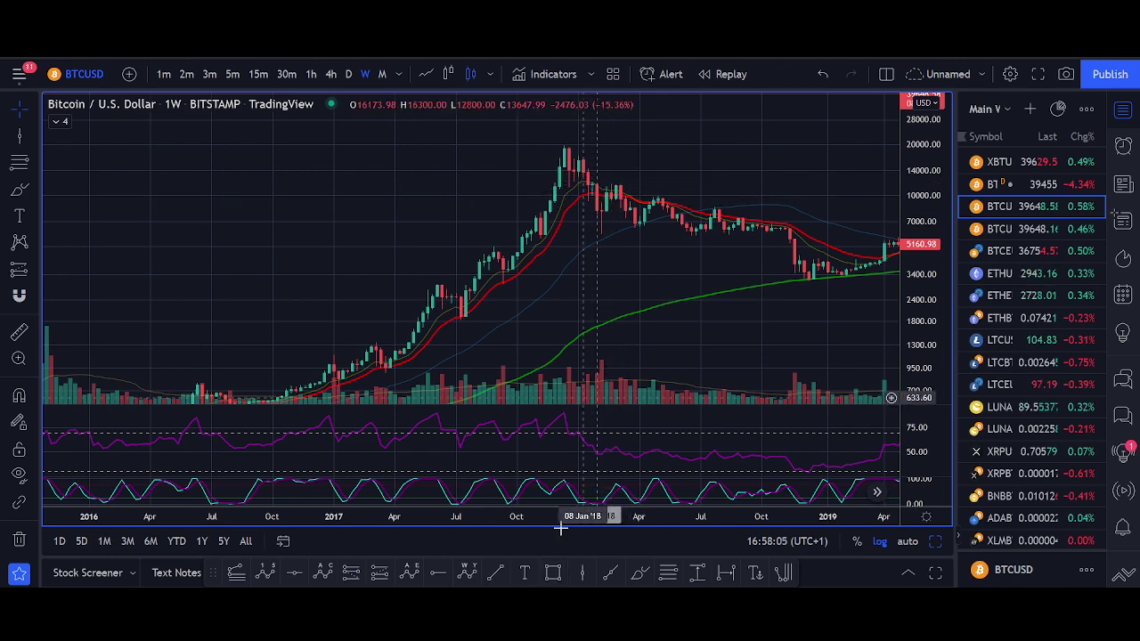
left_click(553, 576)
left_click_drag(575, 179, 659, 190)
Review the price action around the marked weeks of 23 September 2019 and 17 May 2021.
scroll(724, 383, "down", 3)
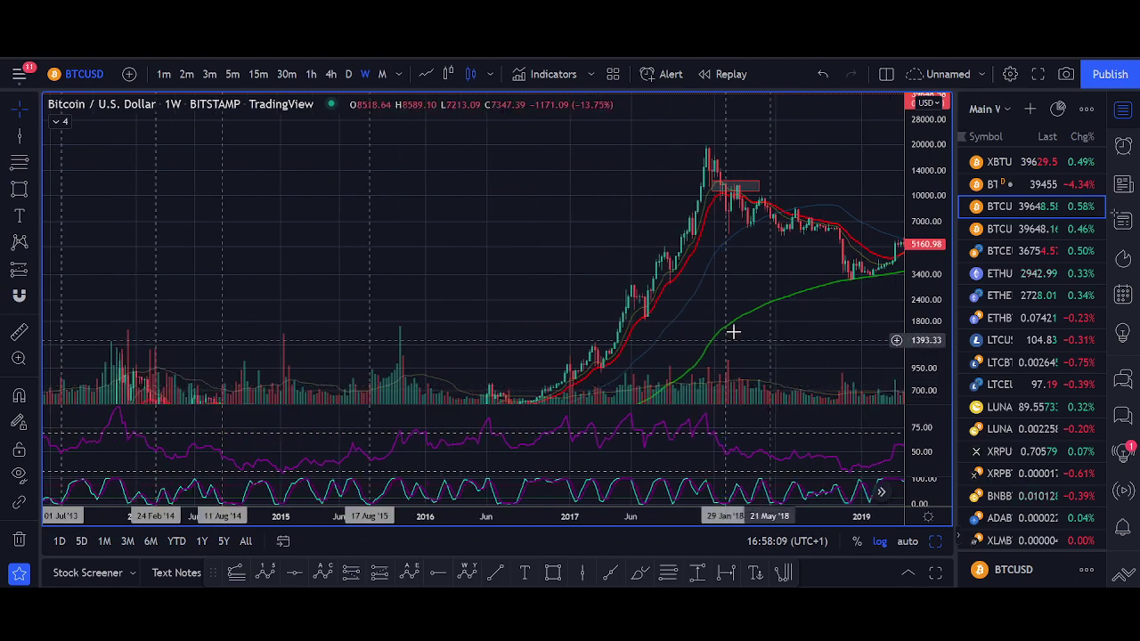
scroll(633, 305, "down", 2)
left_click_drag(600, 241, 529, 125)
scroll(711, 243, "up", 3)
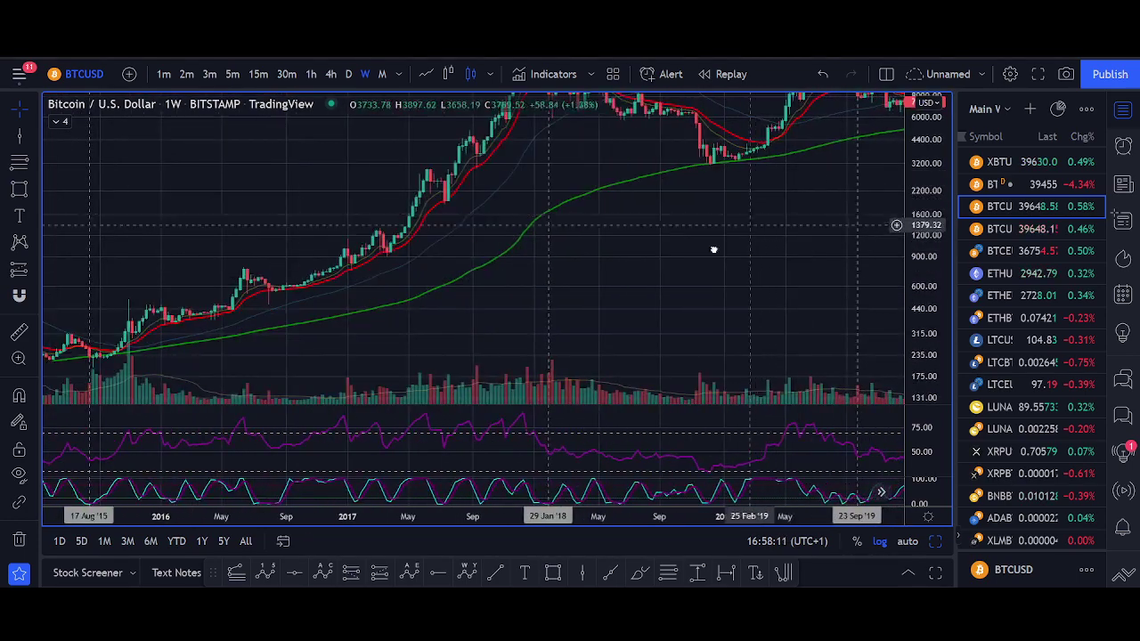
left_click_drag(807, 155, 564, 322)
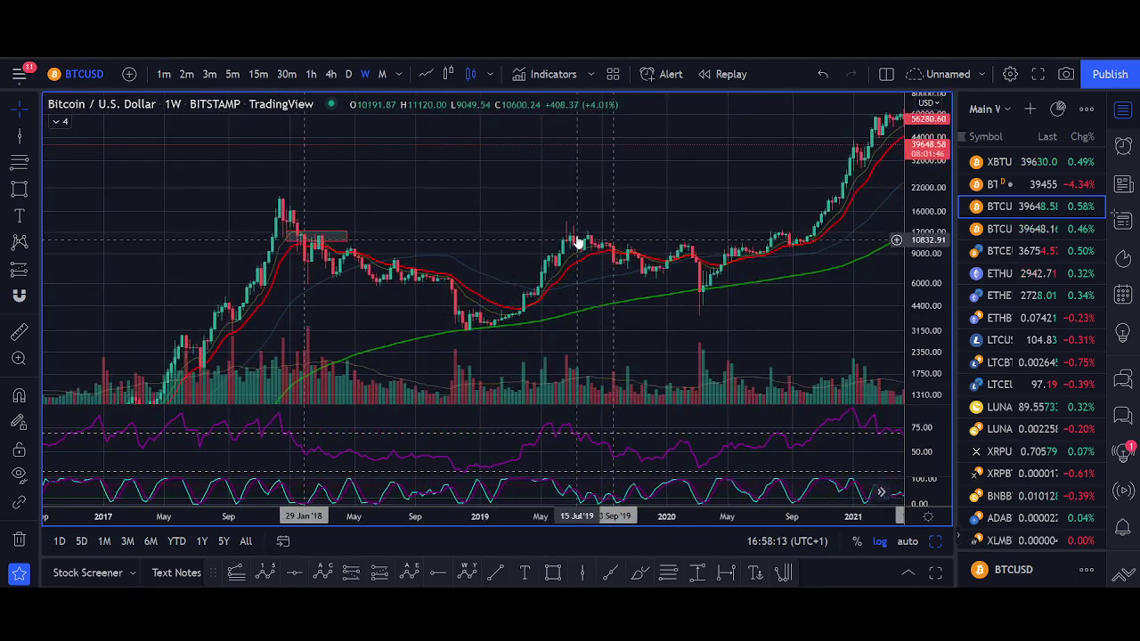
left_click_drag(771, 285, 623, 343)
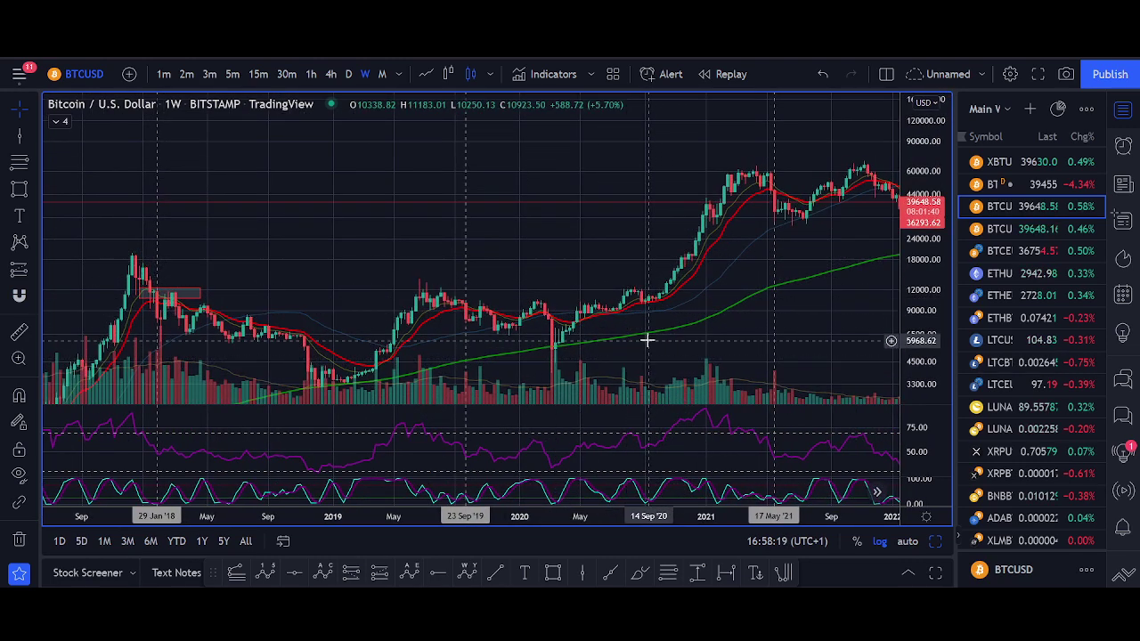
Delete the rectangle drawn across the 29 January 2018 line.
scroll(646, 339, "left", 10)
scroll(577, 241, "up", 2)
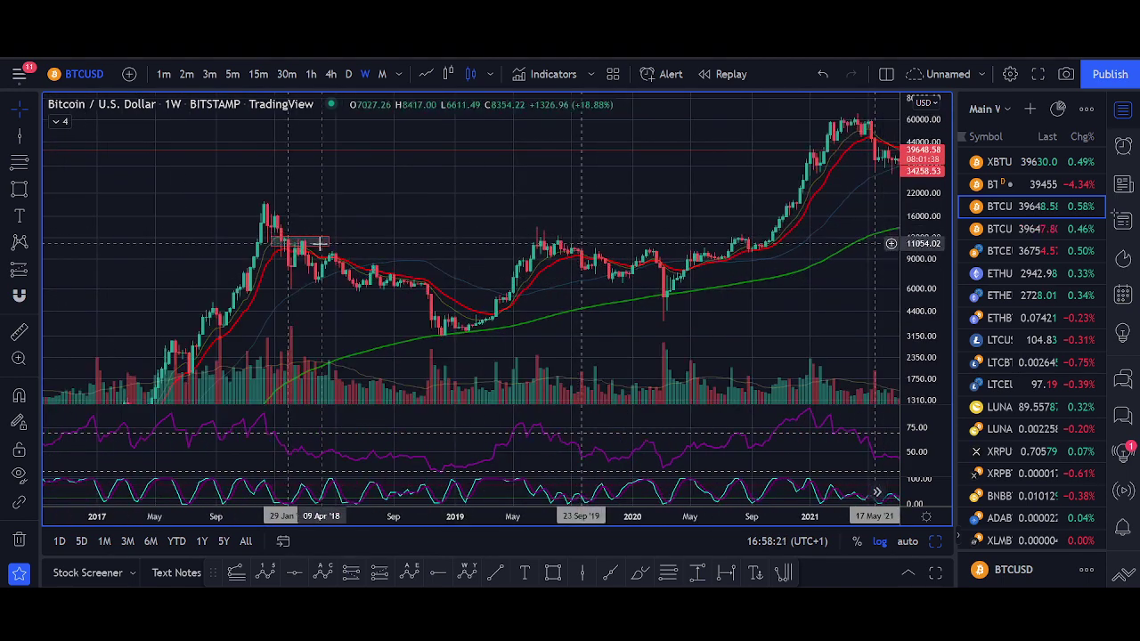
left_click(316, 243)
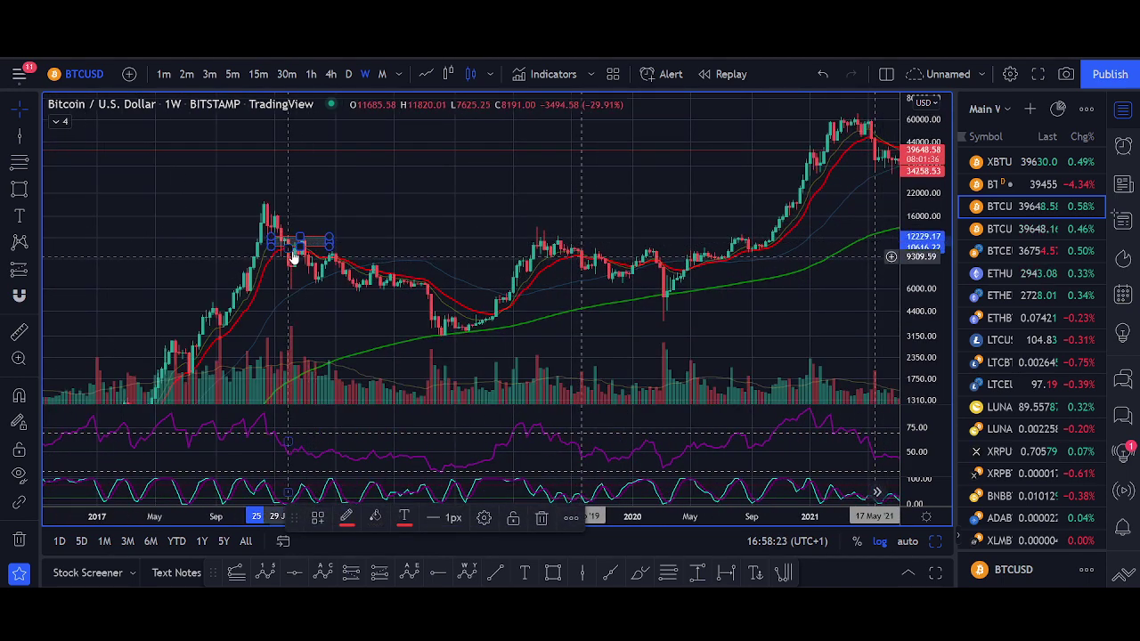
key("Delete")
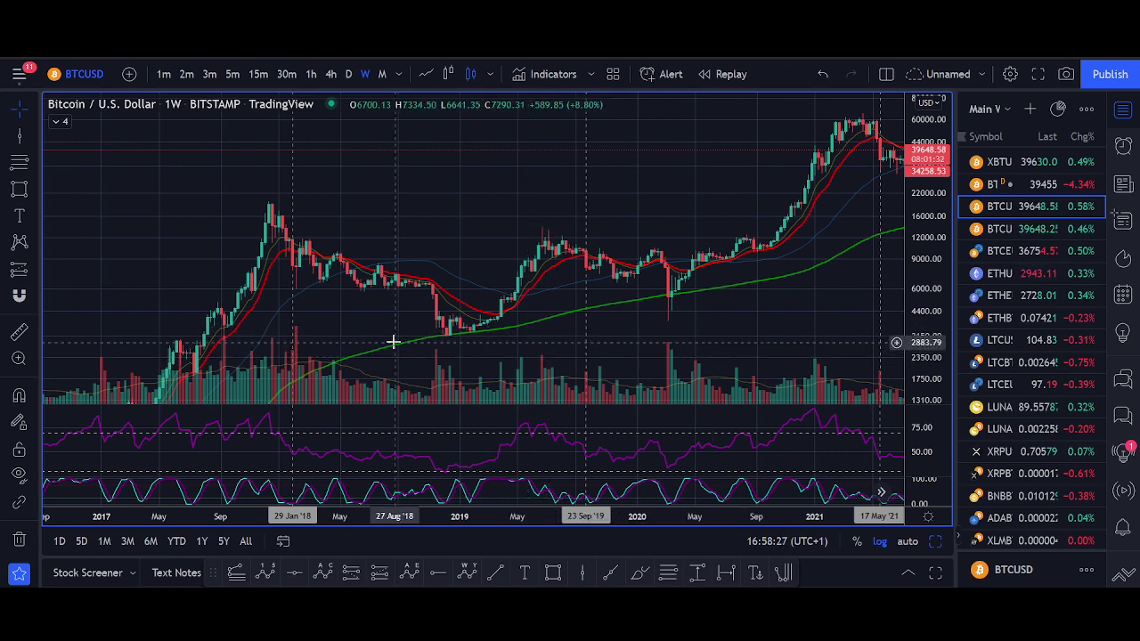
Add a vertical line at the week of 24 February 2020, just before the sharp early-2020 drop.
scroll(543, 320, "up", 2)
left_click_drag(377, 312, 476, 246)
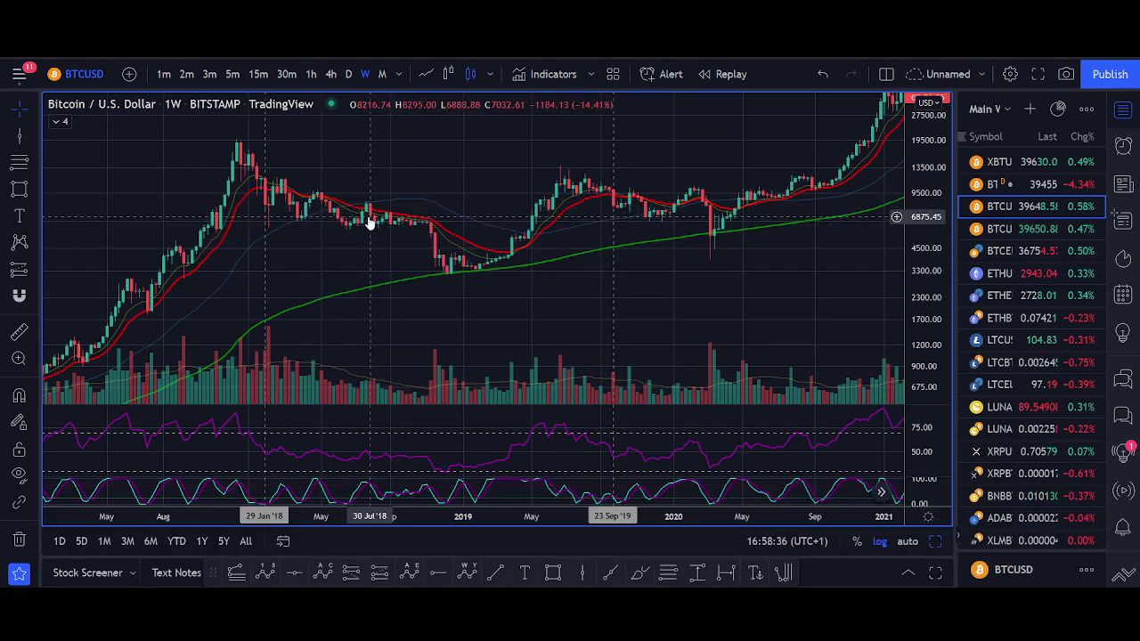
scroll(537, 298, "up", 1)
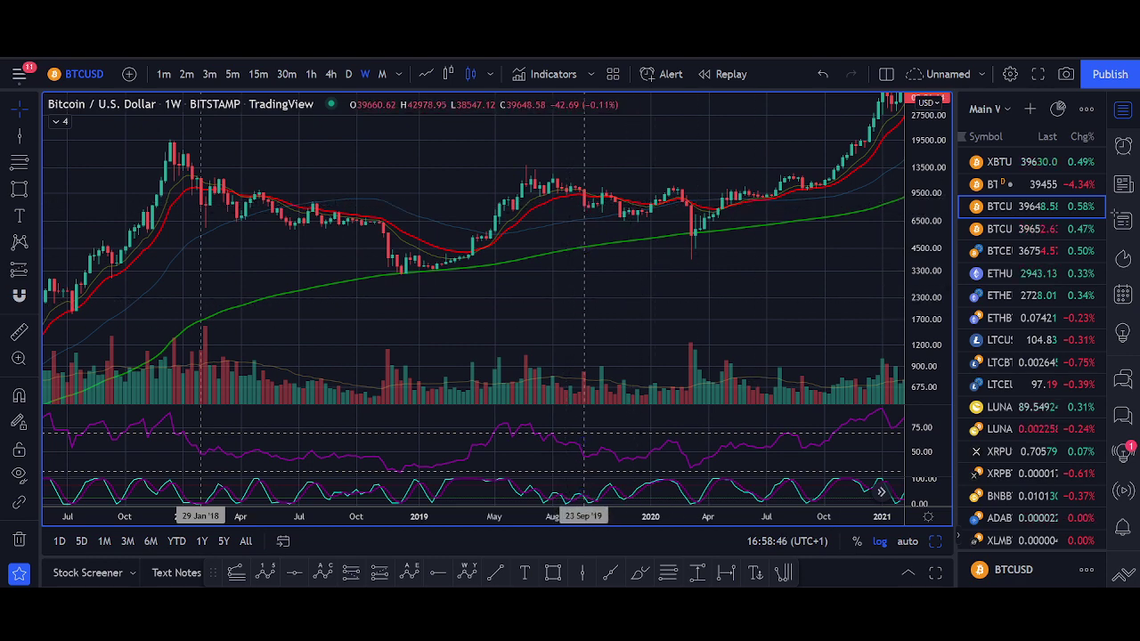
left_click_drag(756, 207, 649, 243)
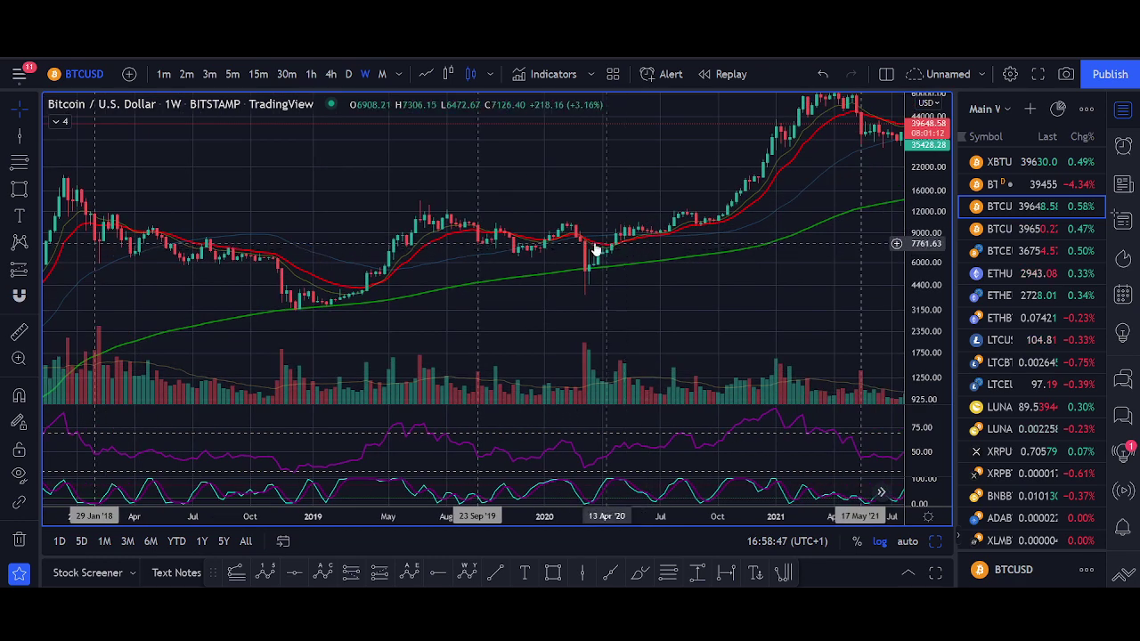
scroll(592, 368, "down", 1)
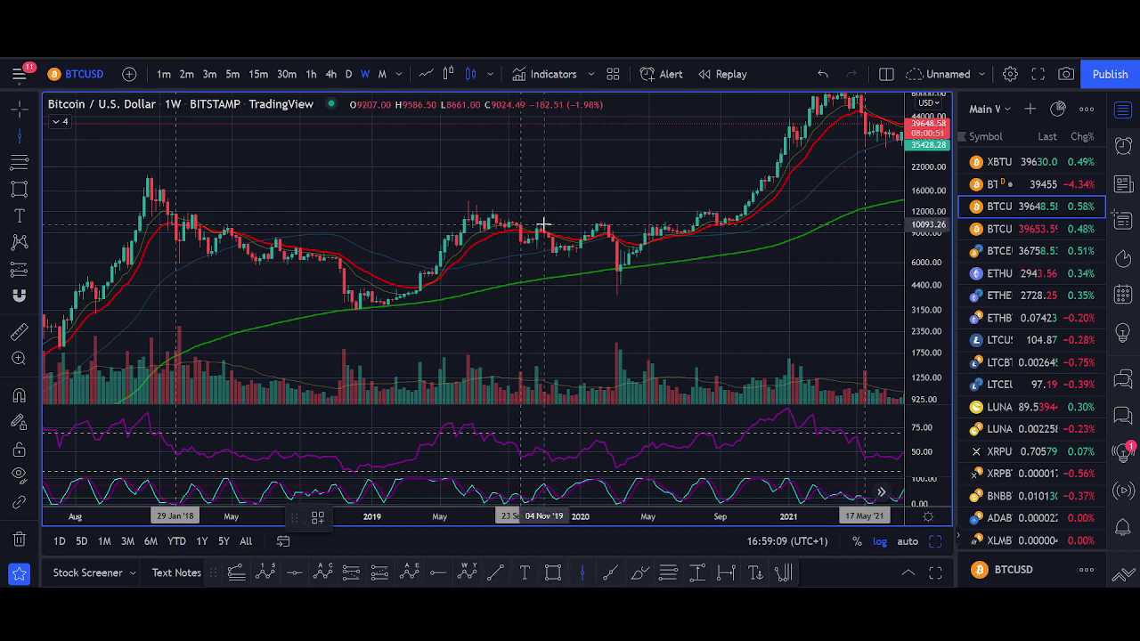
left_click(606, 254)
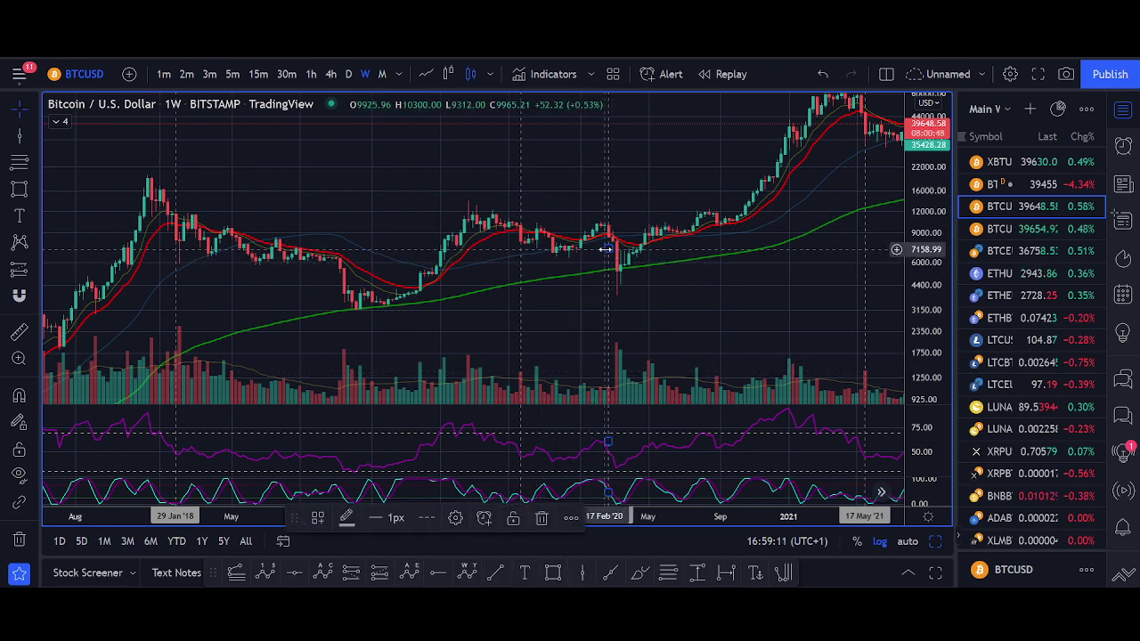
Review the sharp drop at the 17 May 2021 line and the price action that follows into 2022.
scroll(748, 276, "down", 2)
left_click_drag(759, 277, 470, 331)
scroll(575, 259, "up", 5)
left_click_drag(560, 252, 697, 349)
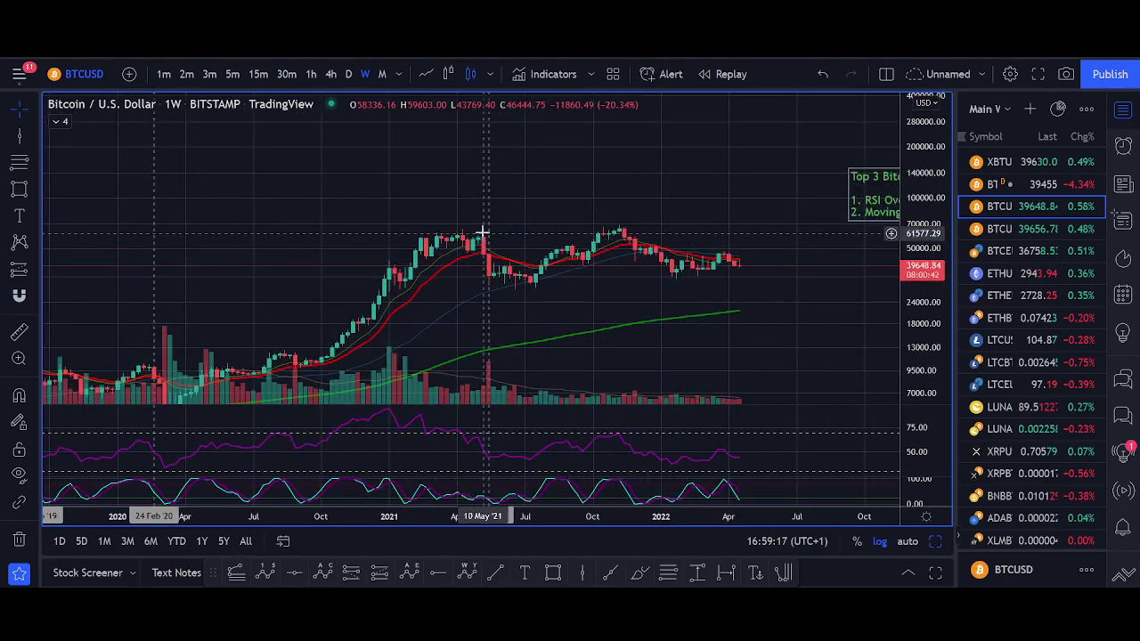
left_click(481, 233)
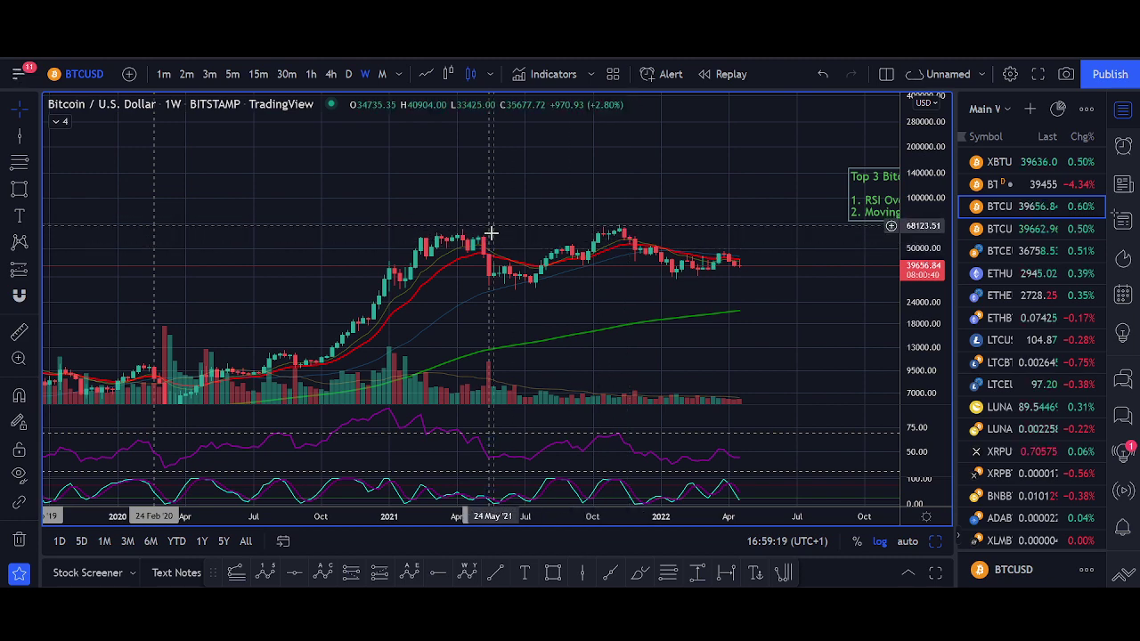
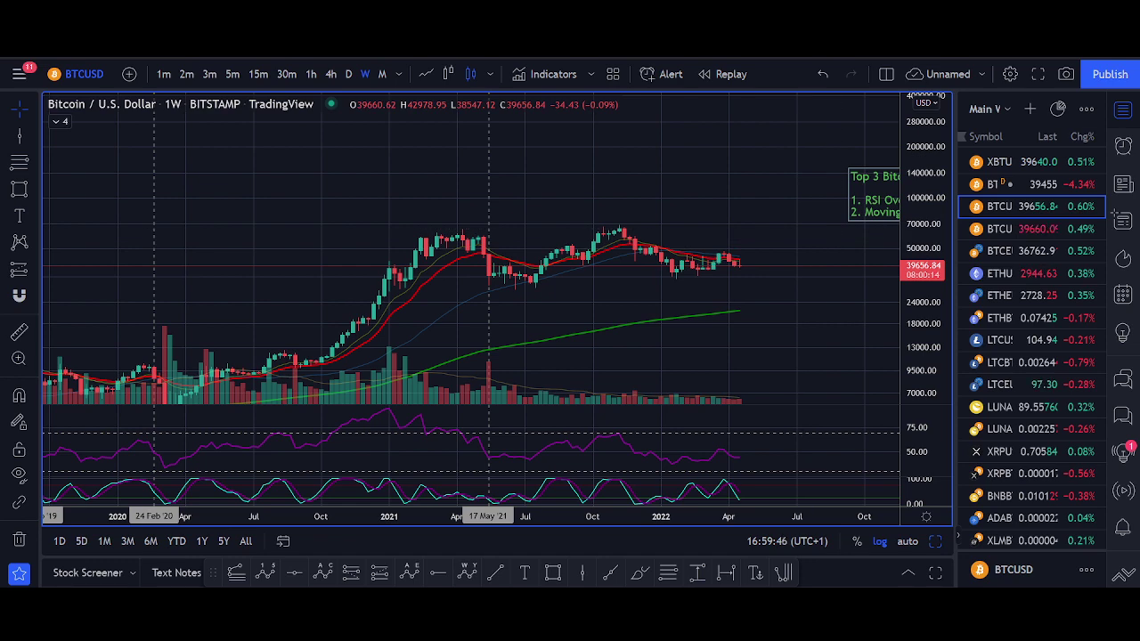
Look through the 21 April messages in the membership chat in Telegram for trade ideas.
left_click_drag(1139, 149, 556, 85)
scroll(574, 294, "down", 3)
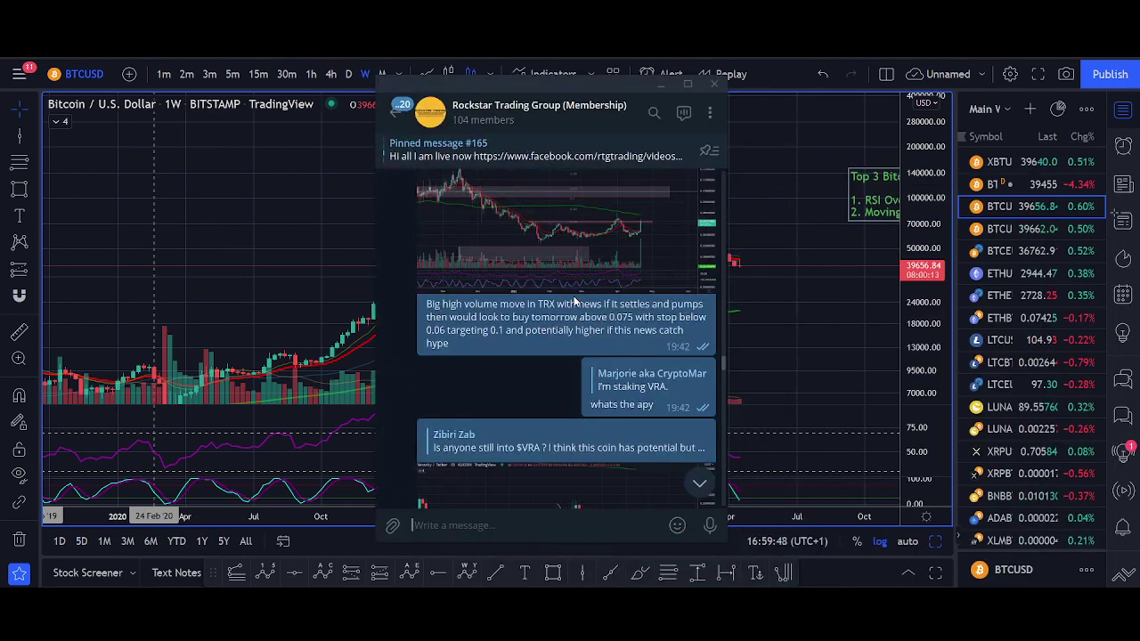
scroll(565, 289, "down", 5)
scroll(572, 286, "up", 7)
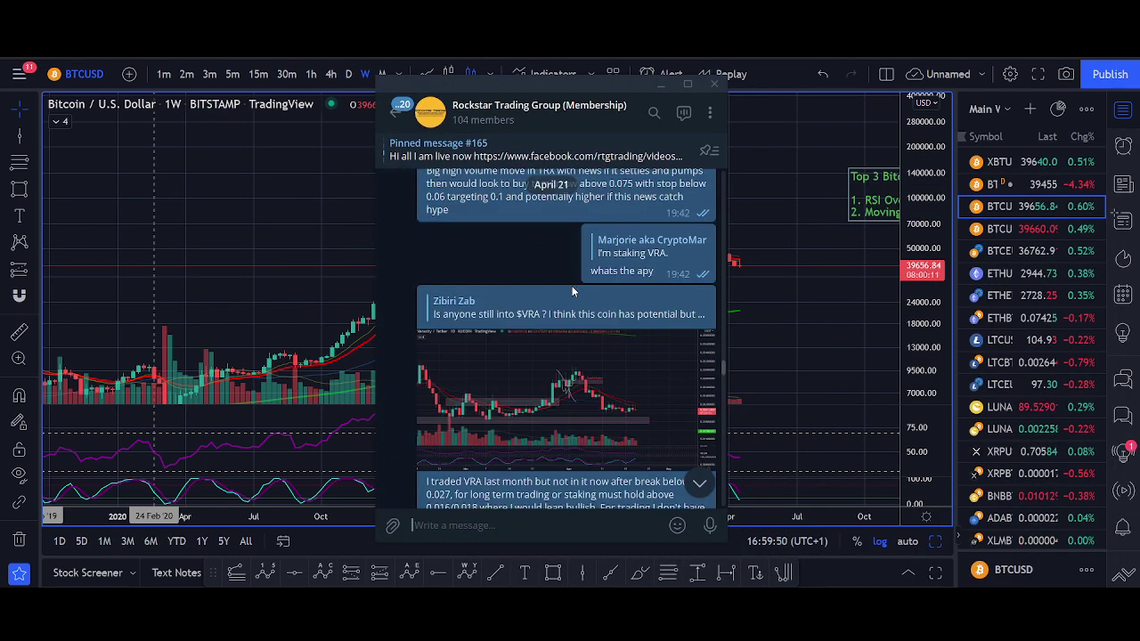
scroll(575, 291, "up", 10)
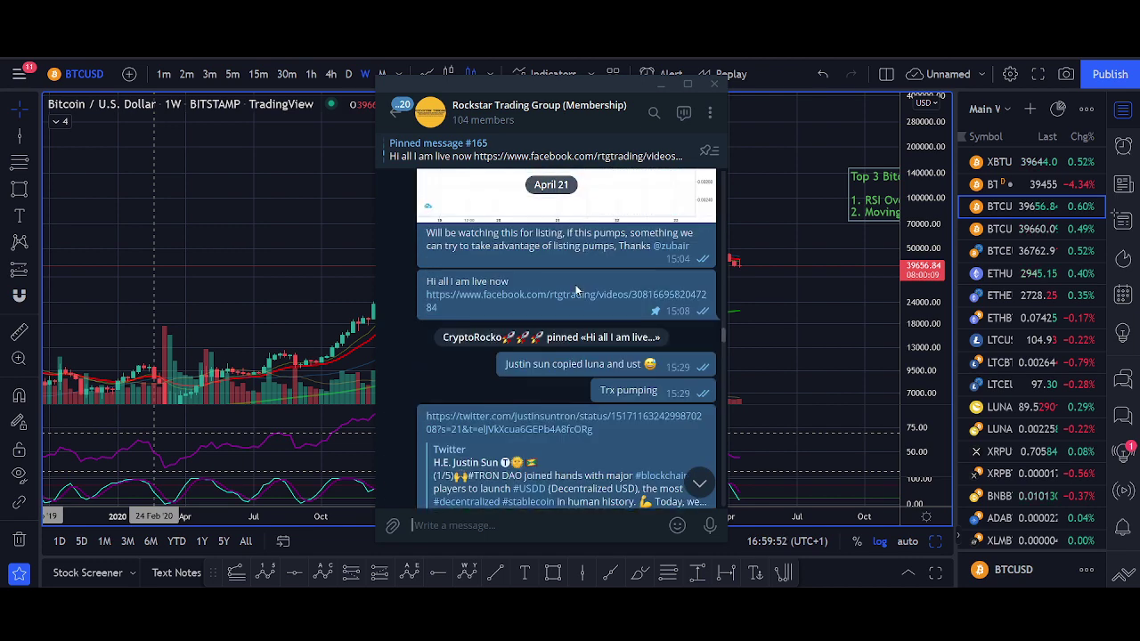
scroll(575, 289, "up", 5)
scroll(576, 291, "up", 10)
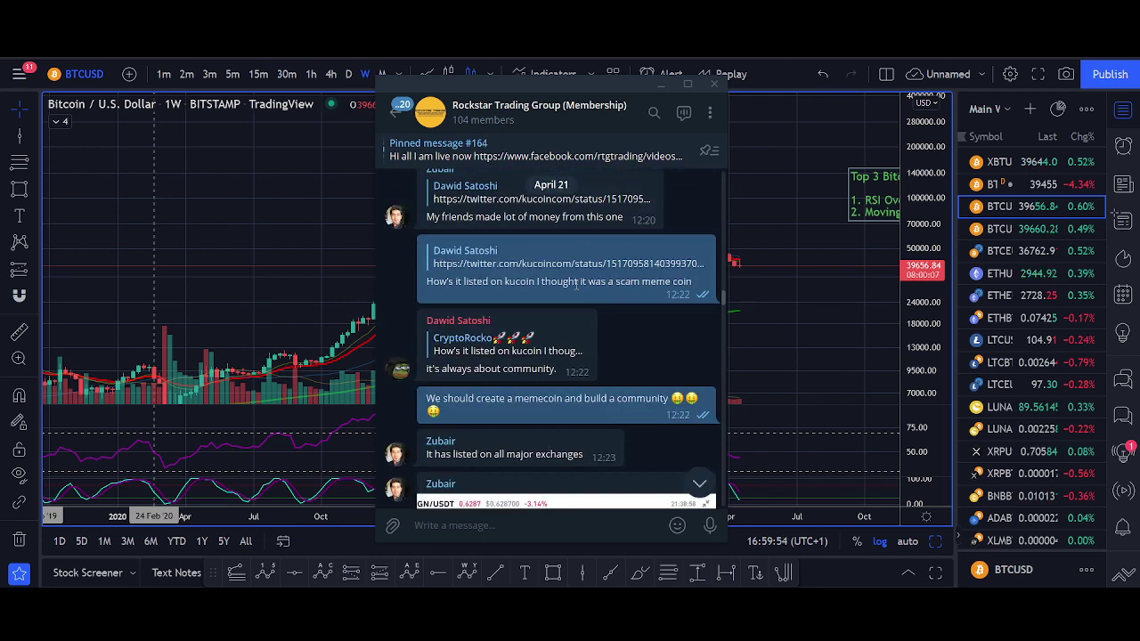
left_click_drag(571, 88, 1138, 178)
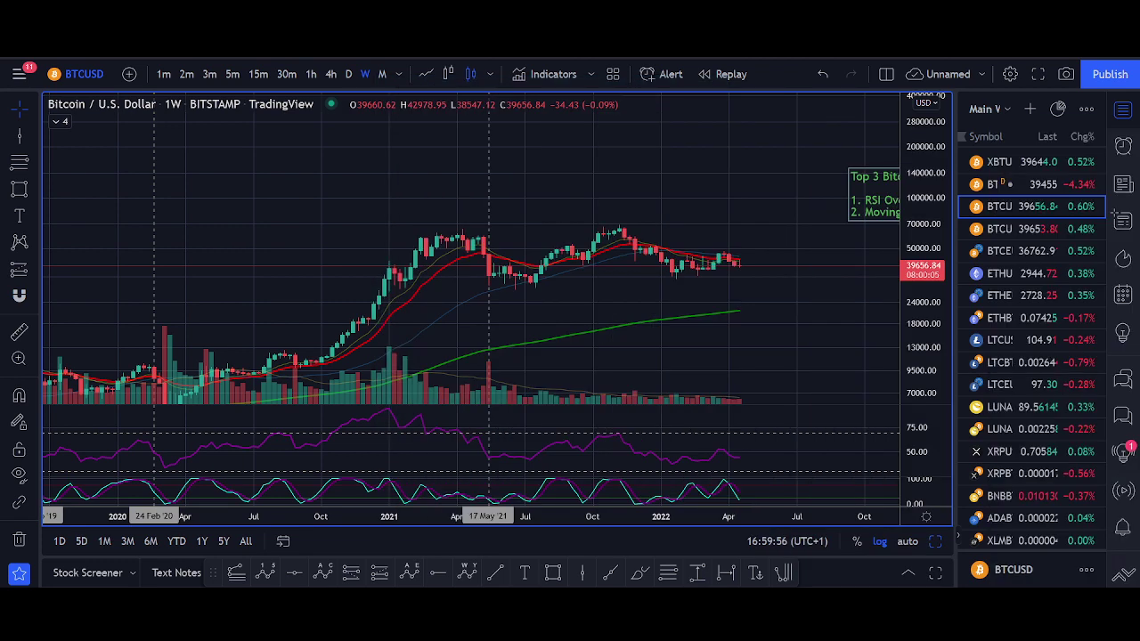
Examine the REFUSDT weekly chart from GATEIO and return to the BTCUSD chart.
type("REF")
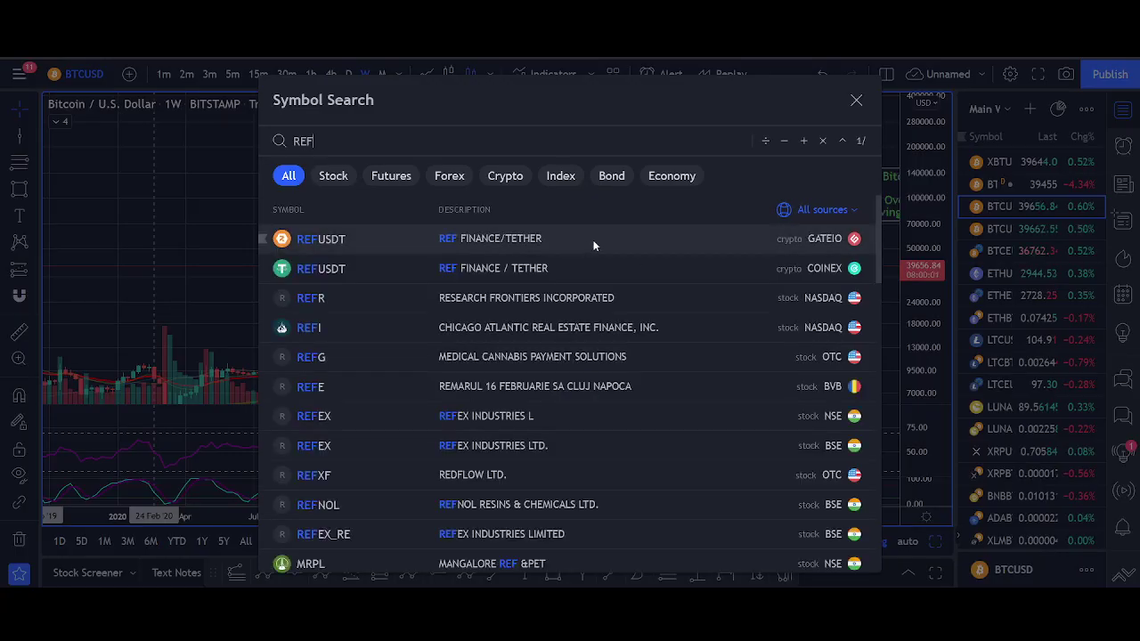
left_click(593, 239)
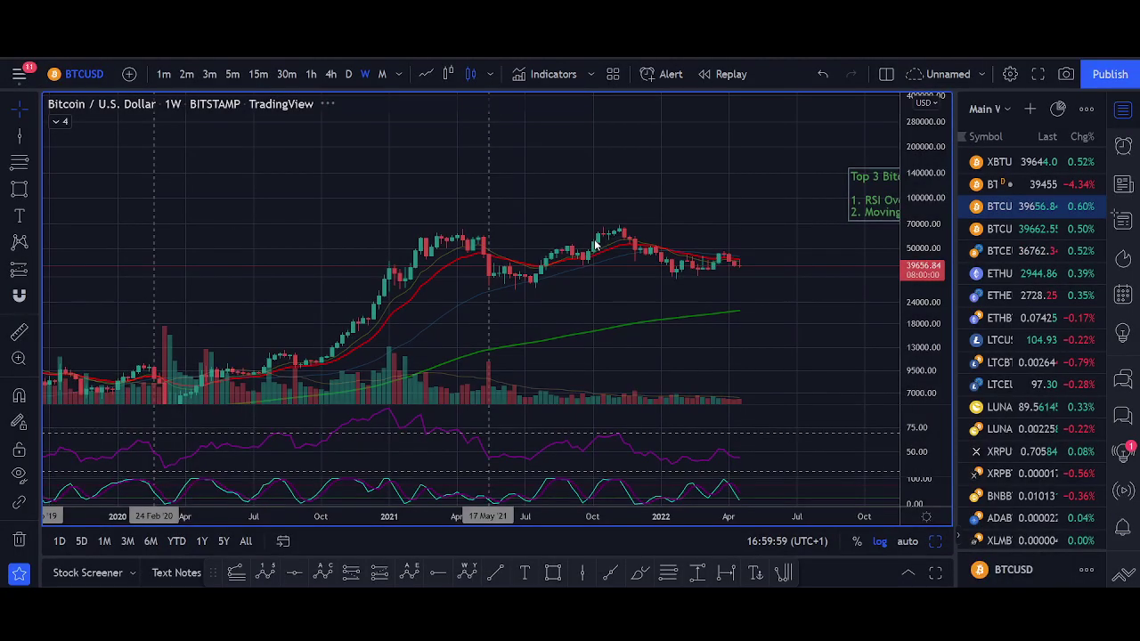
scroll(754, 328, "down", 2)
scroll(715, 303, "up", 4)
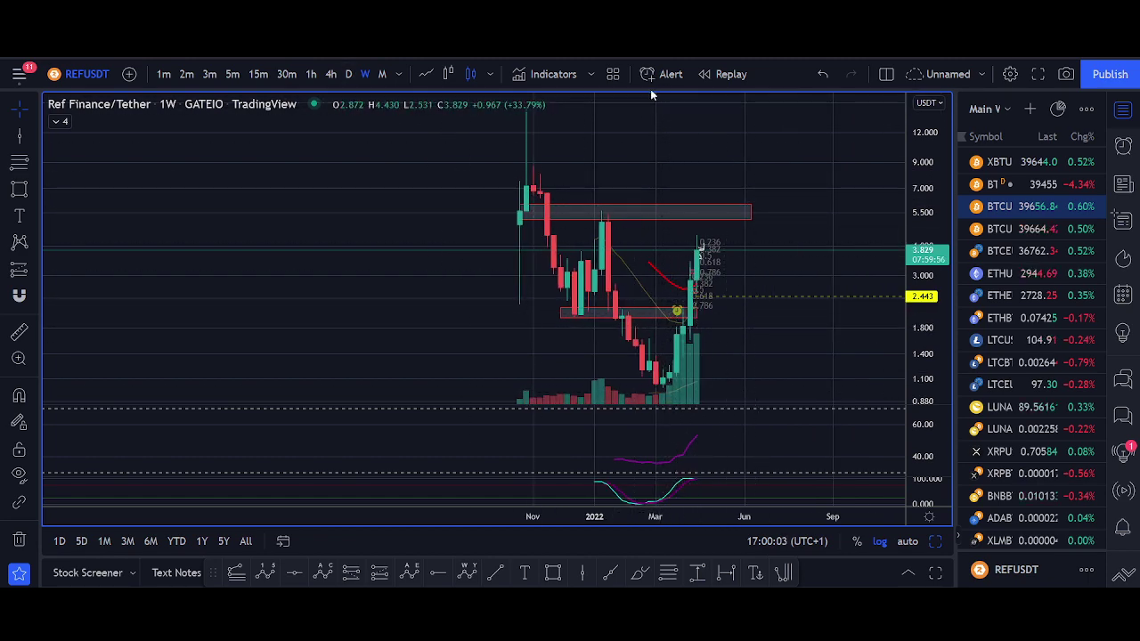
left_click(823, 75)
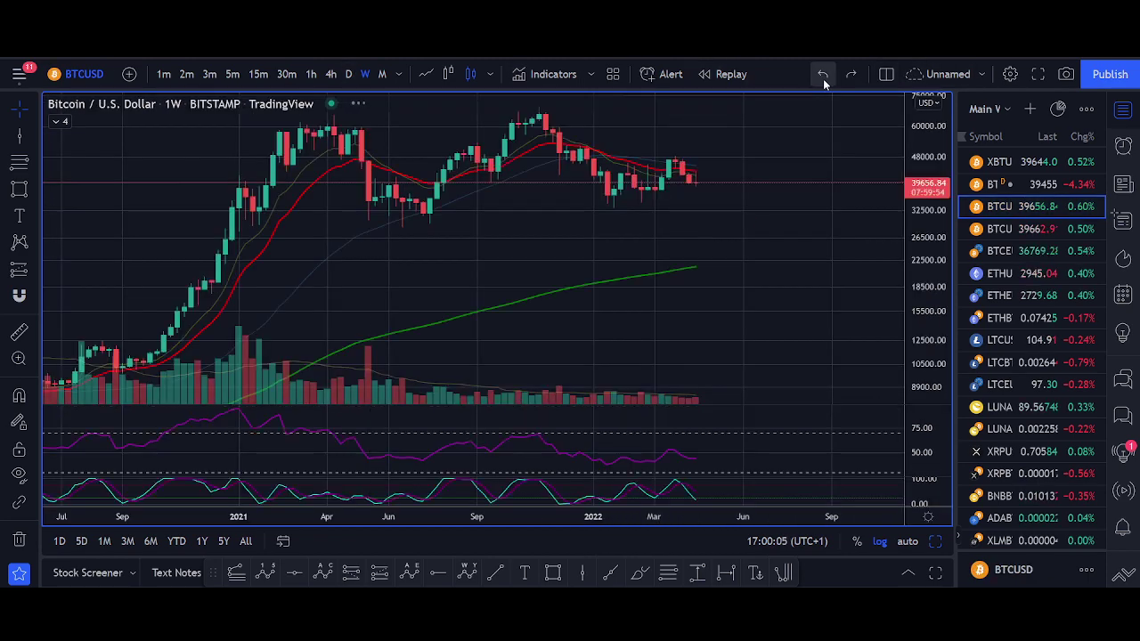
Update the reversal patterns note to list "1. RSI Oversold/Divergence", "2. Moving Average + CC Weekly" and "3. Volume Climax Spike".
scroll(801, 271, "down", 3)
left_click_drag(767, 255, 445, 396)
scroll(541, 325, "down", 3)
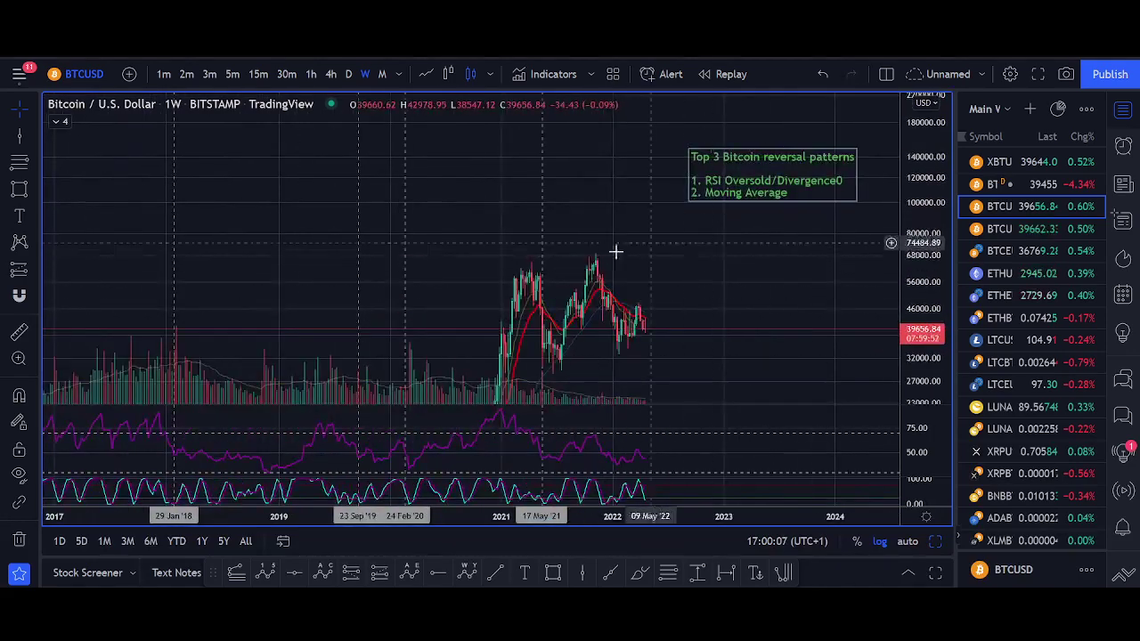
scroll(570, 265, "up", 3)
left_click_drag(463, 292, 557, 257)
left_click(735, 157)
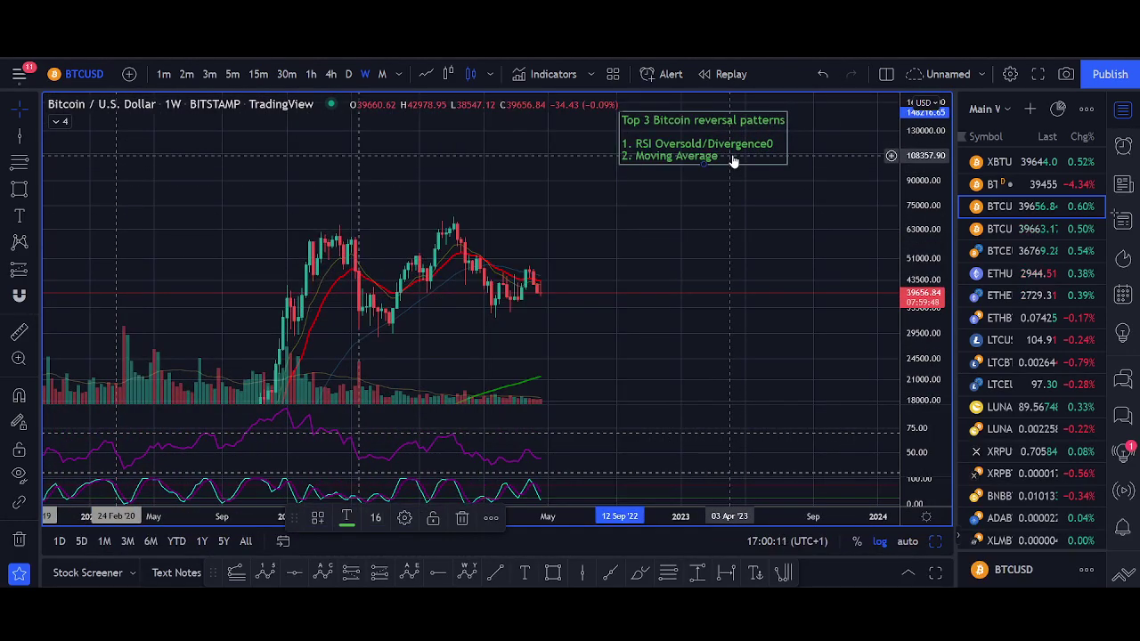
double_click(733, 160)
left_click(557, 272)
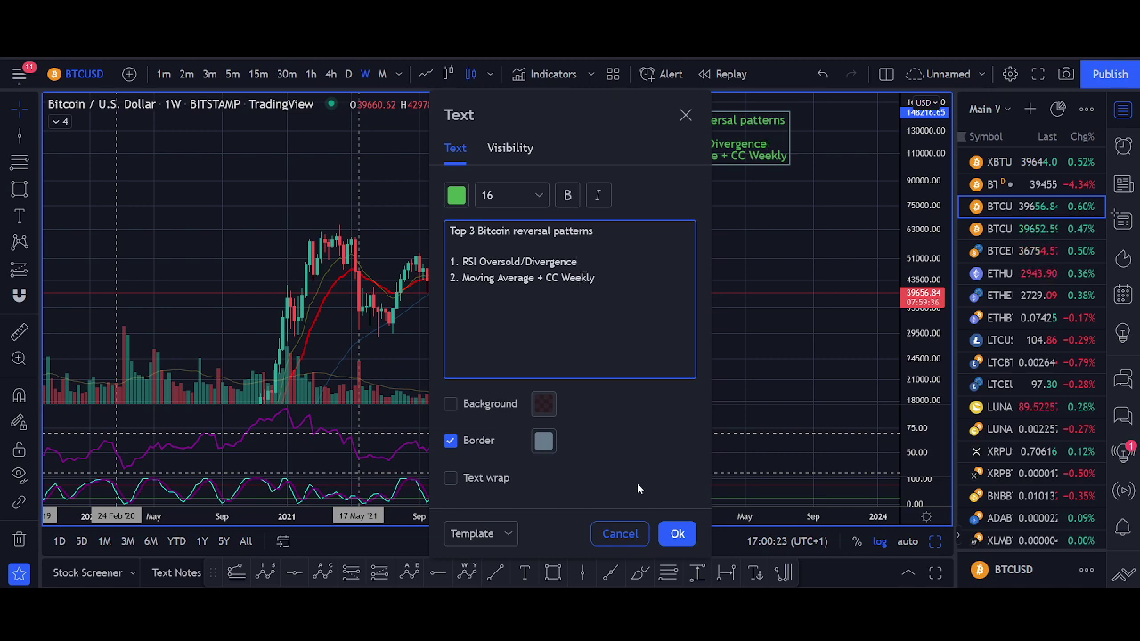
left_click(674, 534)
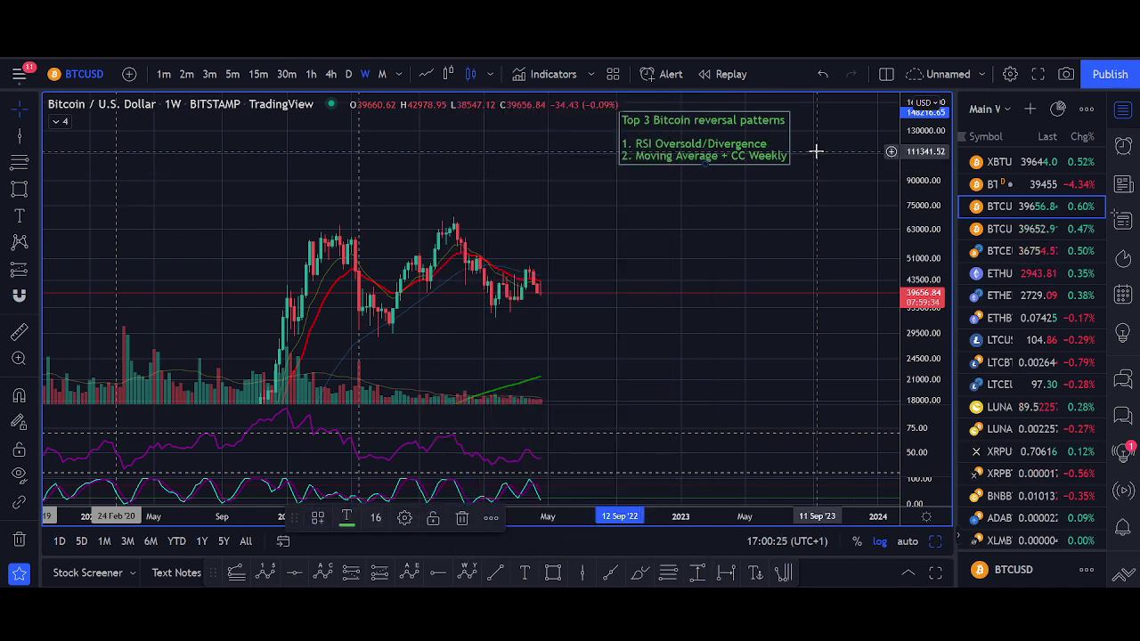
double_click(769, 165)
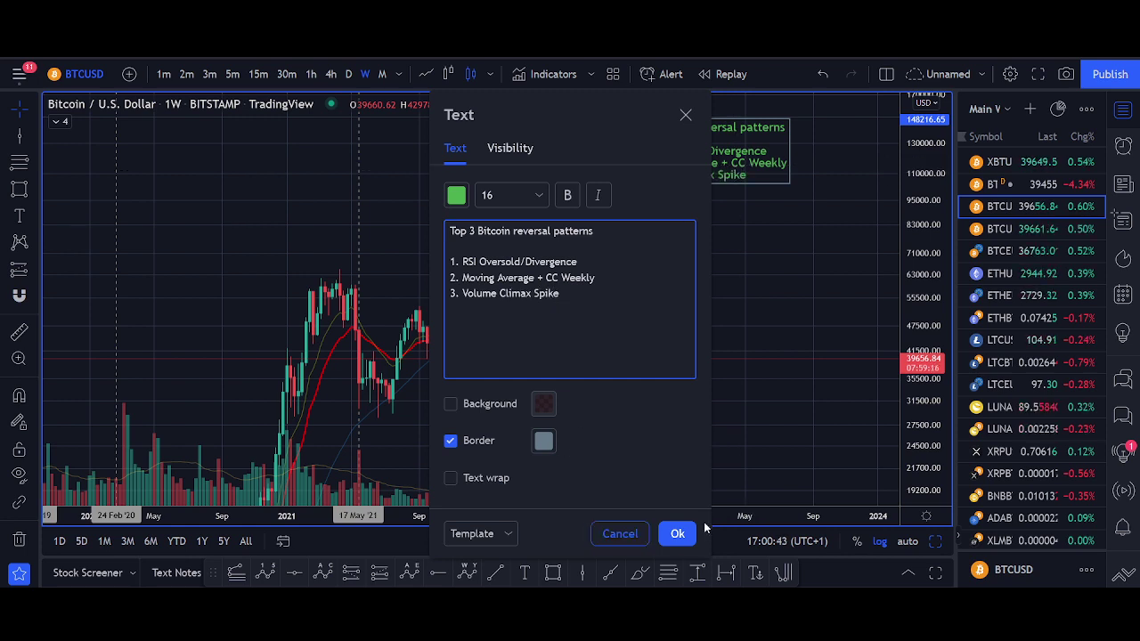
left_click(678, 535)
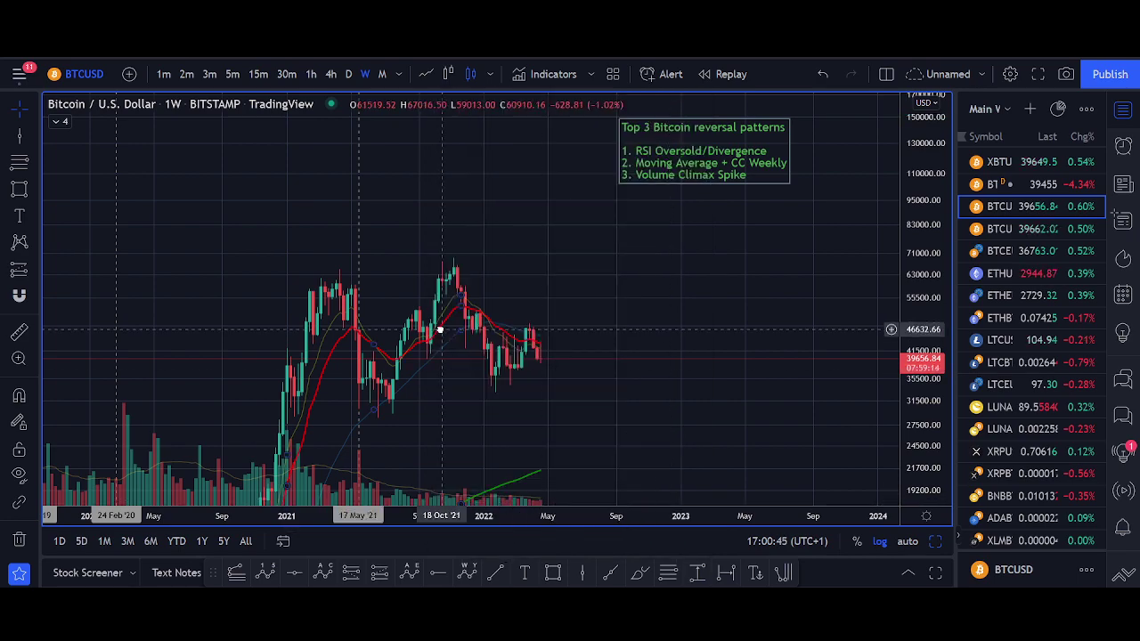
Restore the indicator panes below the price chart and remove all drawings from the BTCUSD chart.
left_click_drag(437, 325, 738, 122)
left_click_drag(911, 229, 911, 373)
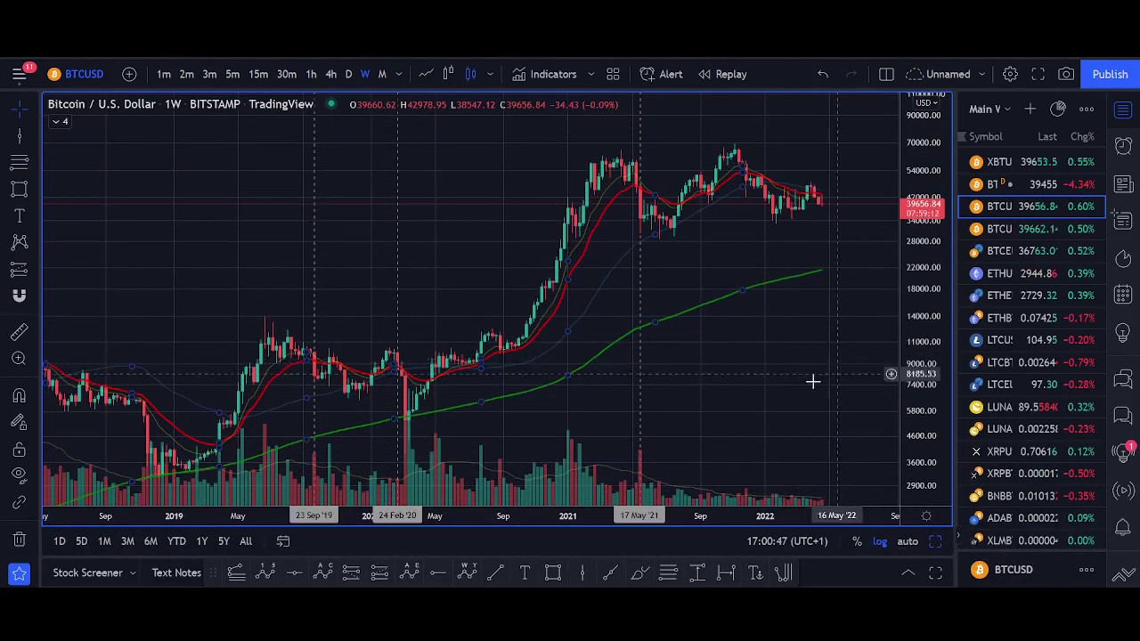
double_click(437, 238)
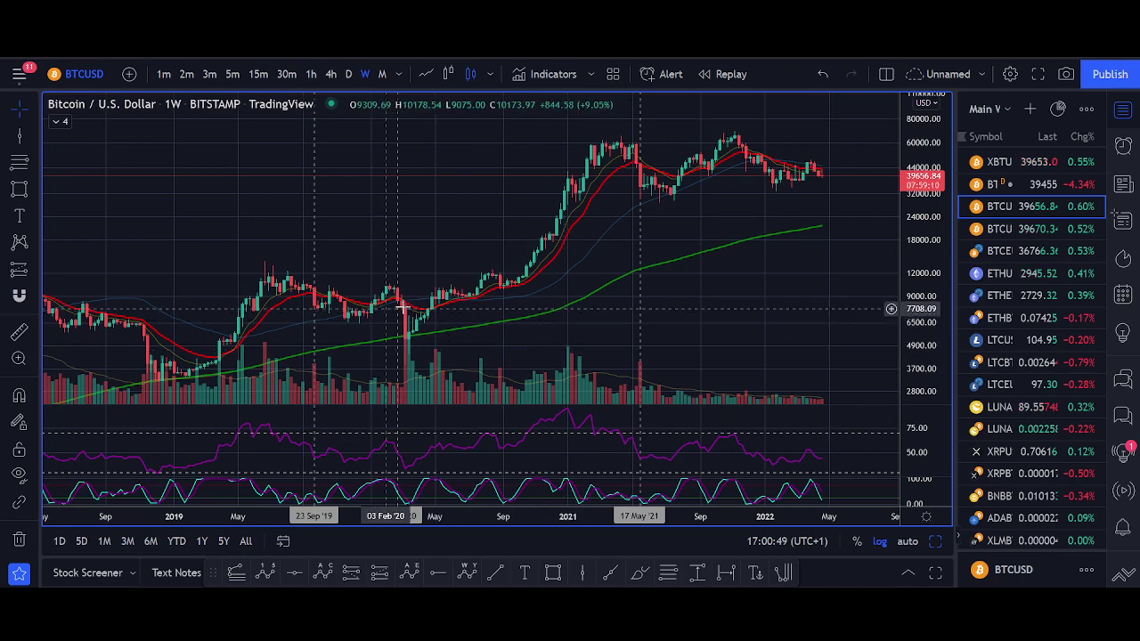
right_click(496, 214)
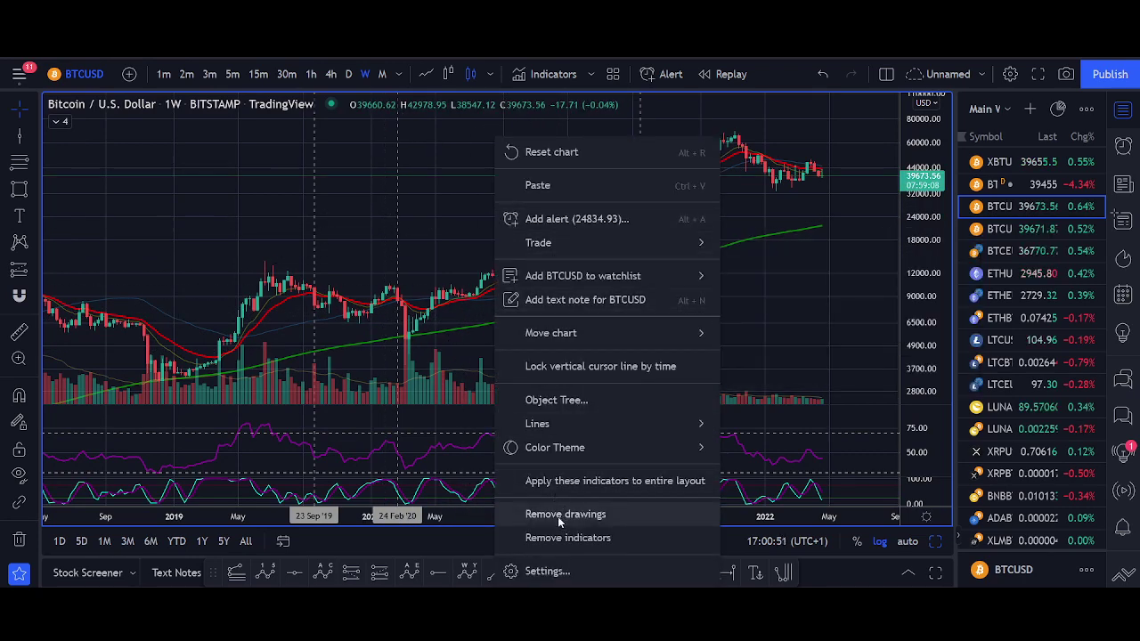
left_click(565, 513)
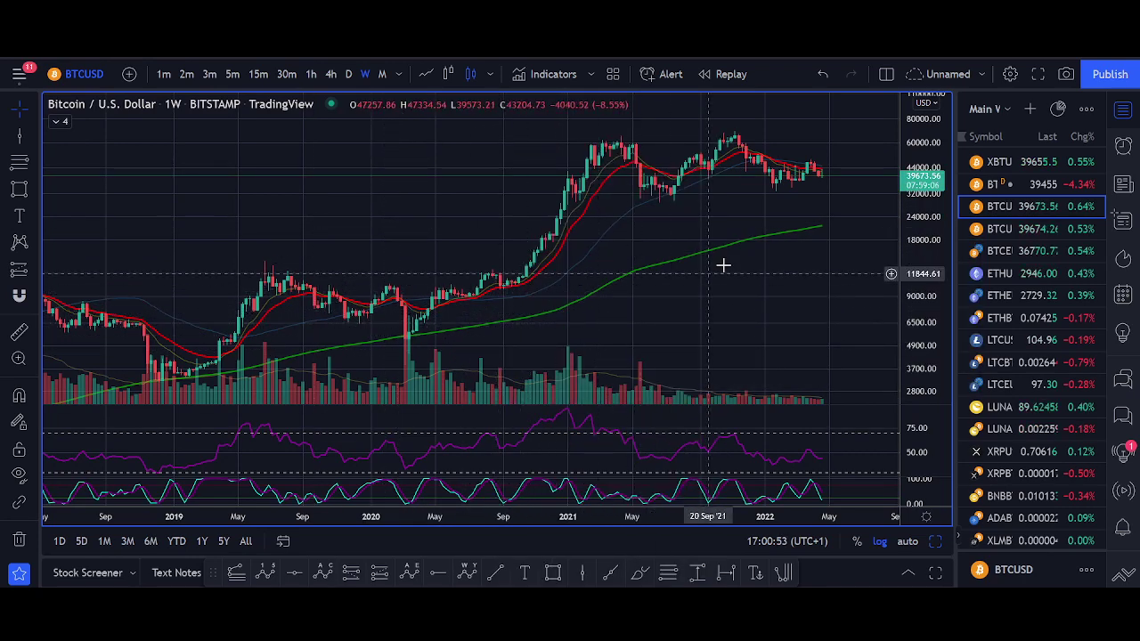
Look over the Trading Group page on the Rockstar Trading Group website.
scroll(599, 289, "down", 5)
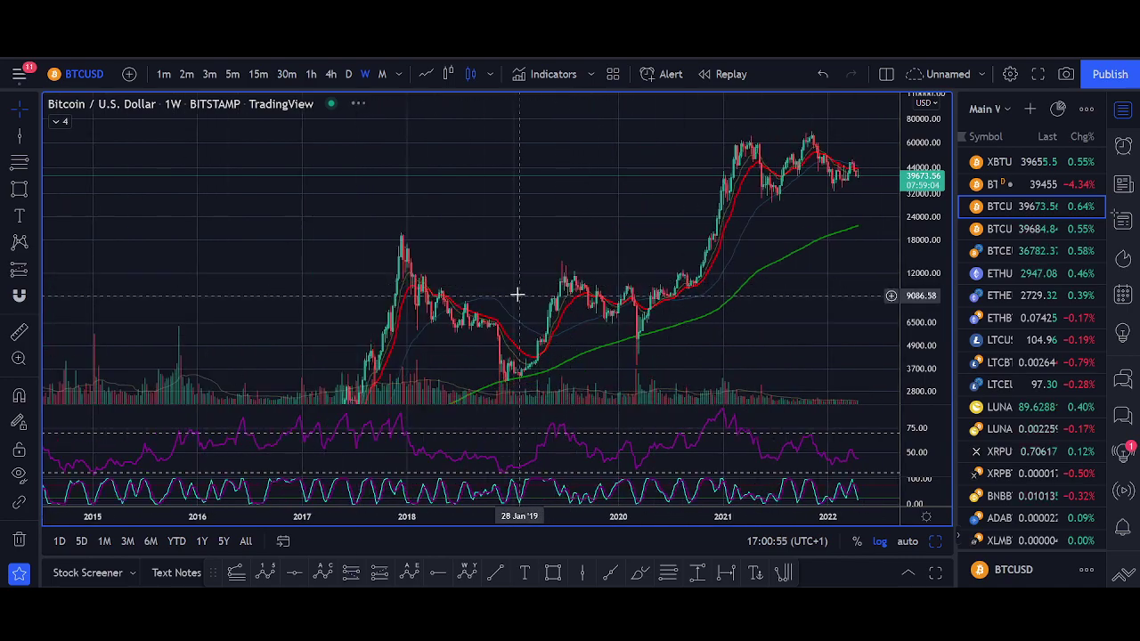
left_click_drag(516, 292, 662, 145)
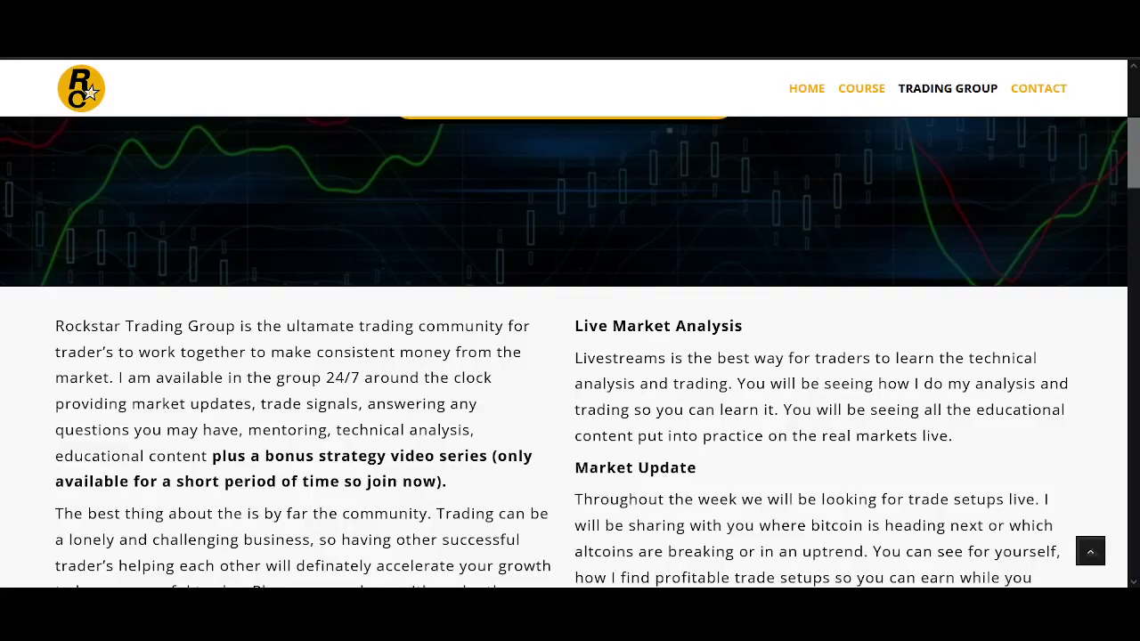
scroll(575, 276, "up", 5)
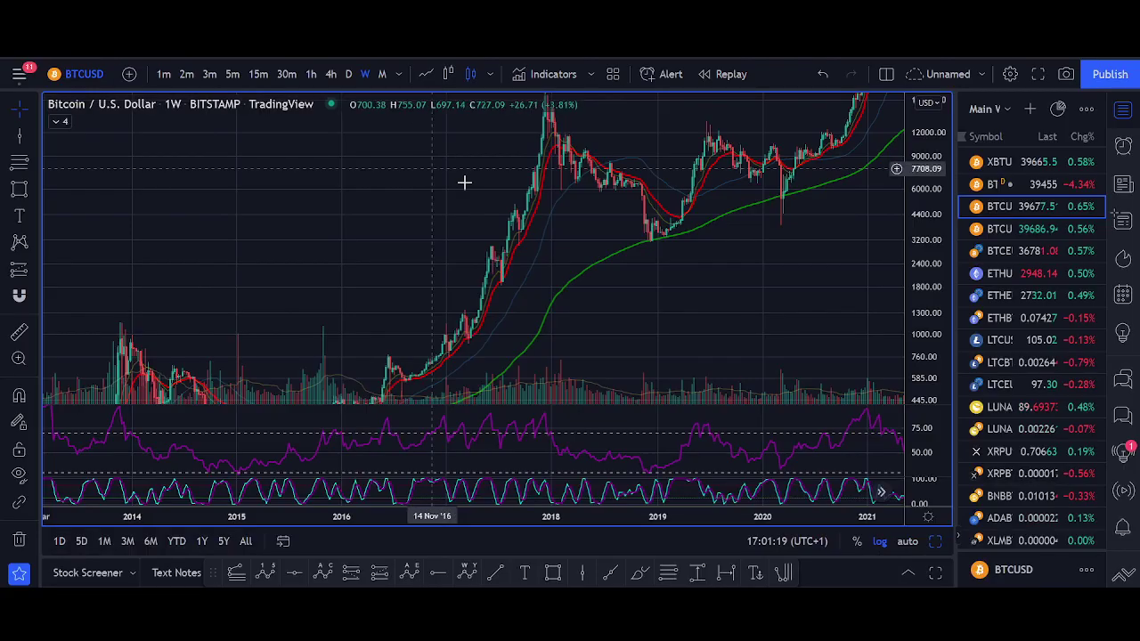
Review the weekly BTCUSD price action and volume back through 2015 and 2013 to the first candles of 2011.
left_click_drag(466, 180, 608, 261)
scroll(608, 261, "up", 5)
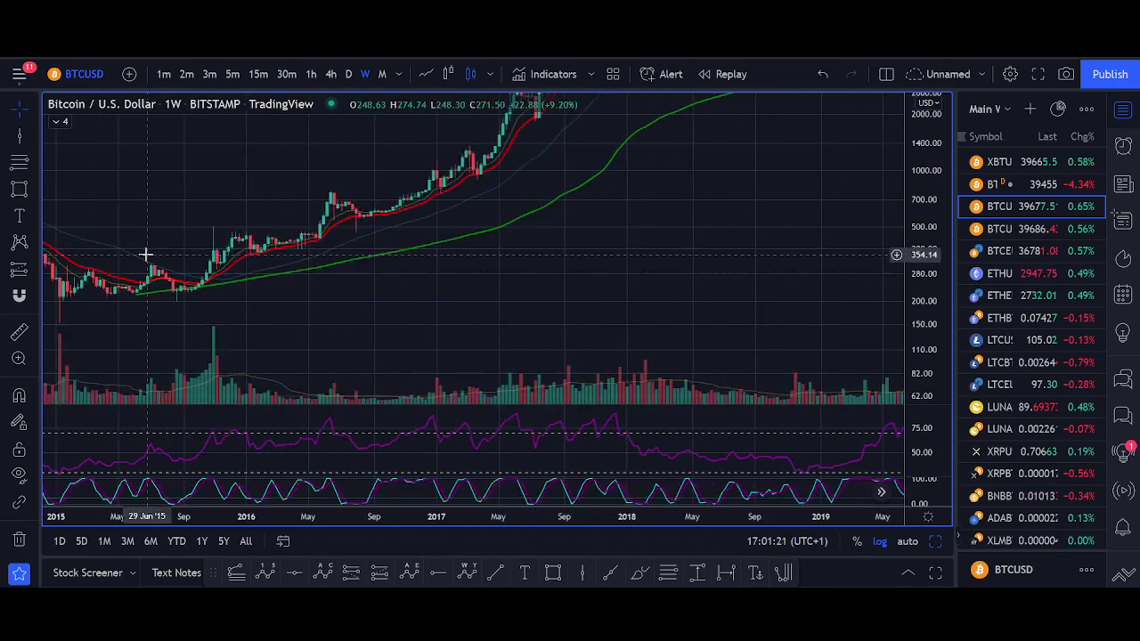
left_click_drag(146, 255, 829, 170)
scroll(616, 267, "up", 3)
left_click_drag(929, 199, 926, 275)
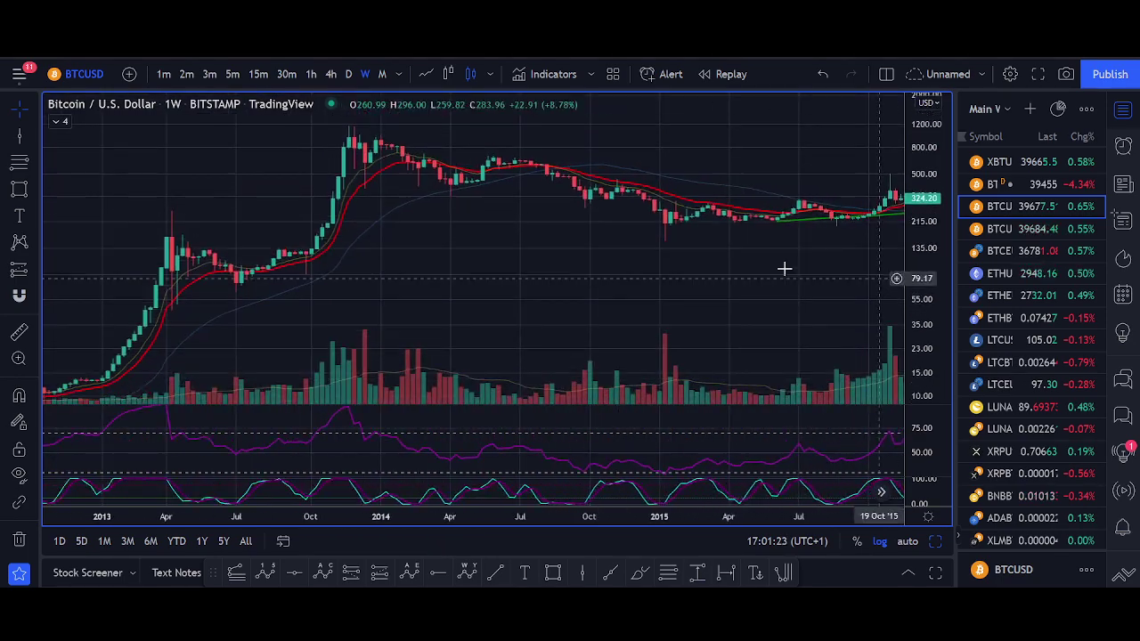
left_click_drag(423, 267, 527, 260)
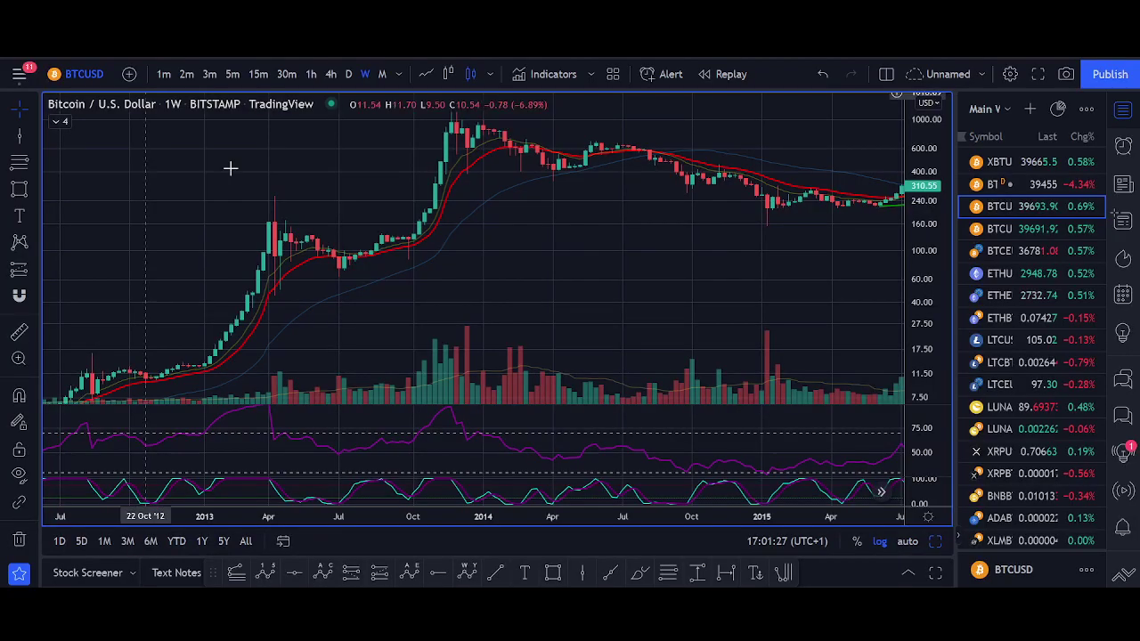
scroll(228, 168, "up", 3)
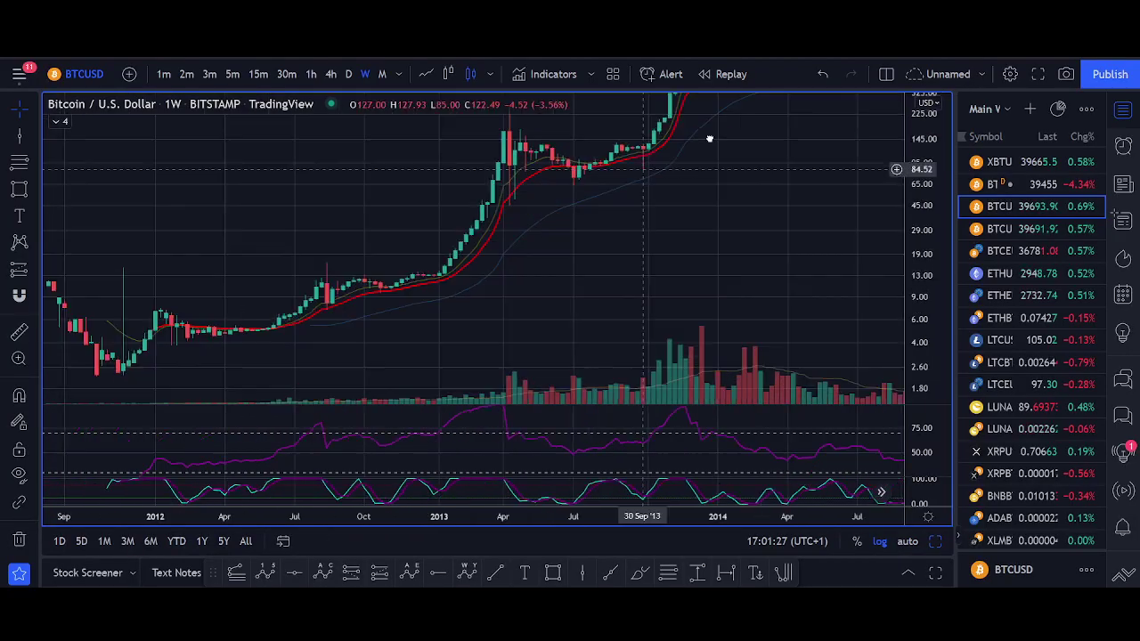
left_click_drag(383, 232, 690, 281)
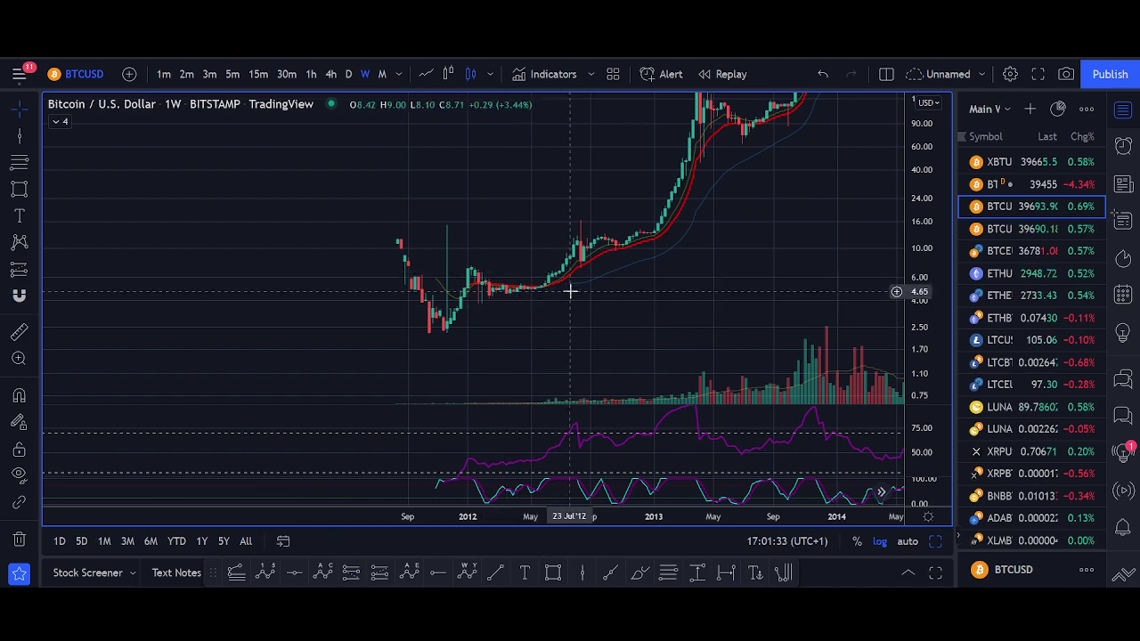
Examine the August 2012 pullback, its volume and moving averages, and the rally that follows into 2013.
scroll(560, 311, "up", 2)
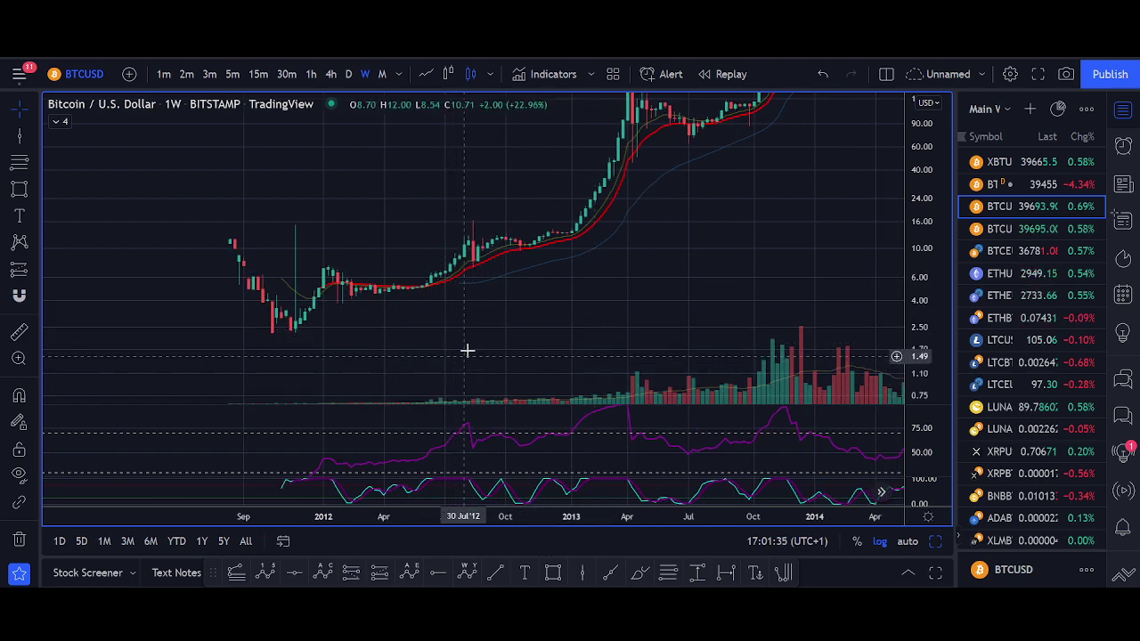
scroll(570, 377, "up", 2)
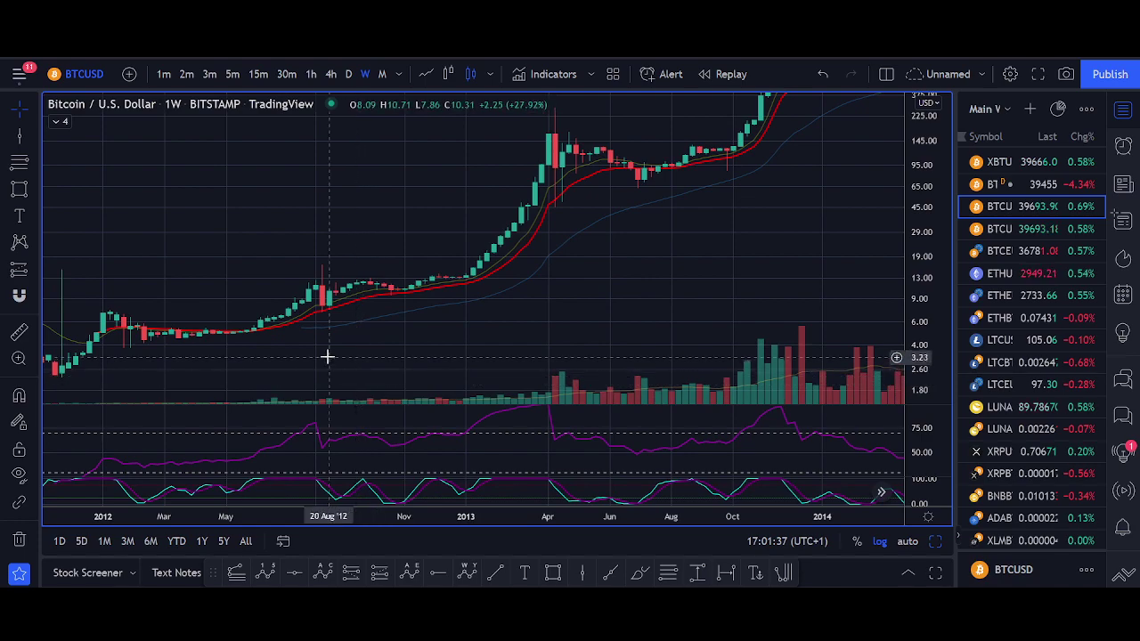
left_click_drag(345, 340, 638, 207)
scroll(654, 280, "up", 3)
left_click_drag(916, 320, 916, 178)
left_click_drag(527, 311, 791, 380)
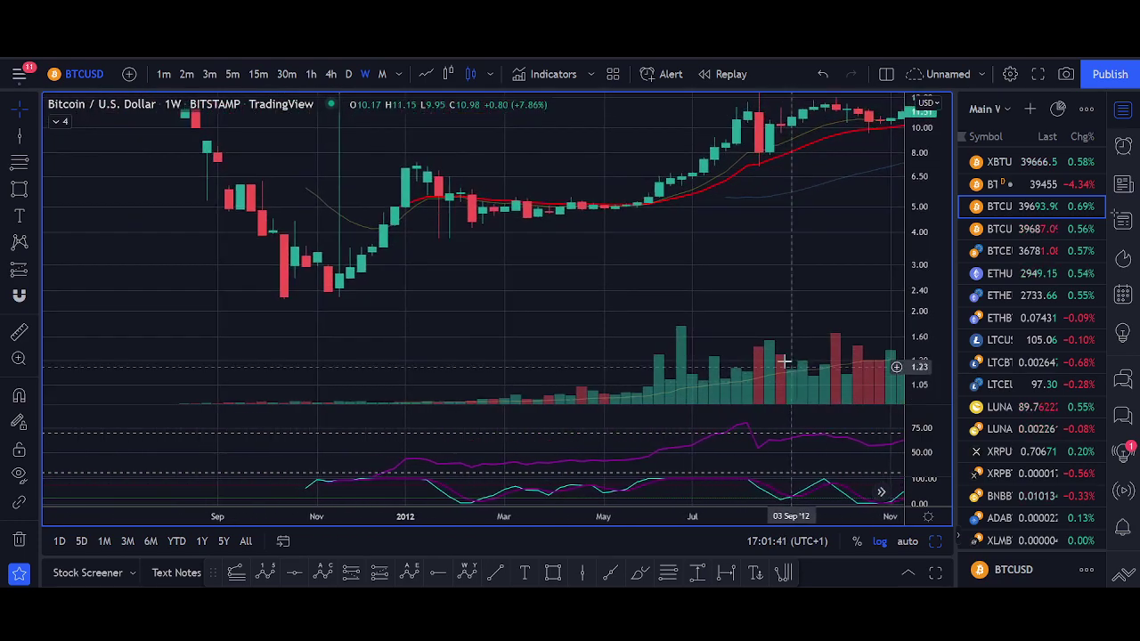
scroll(783, 362, "down", 3)
left_click_drag(812, 274, 712, 316)
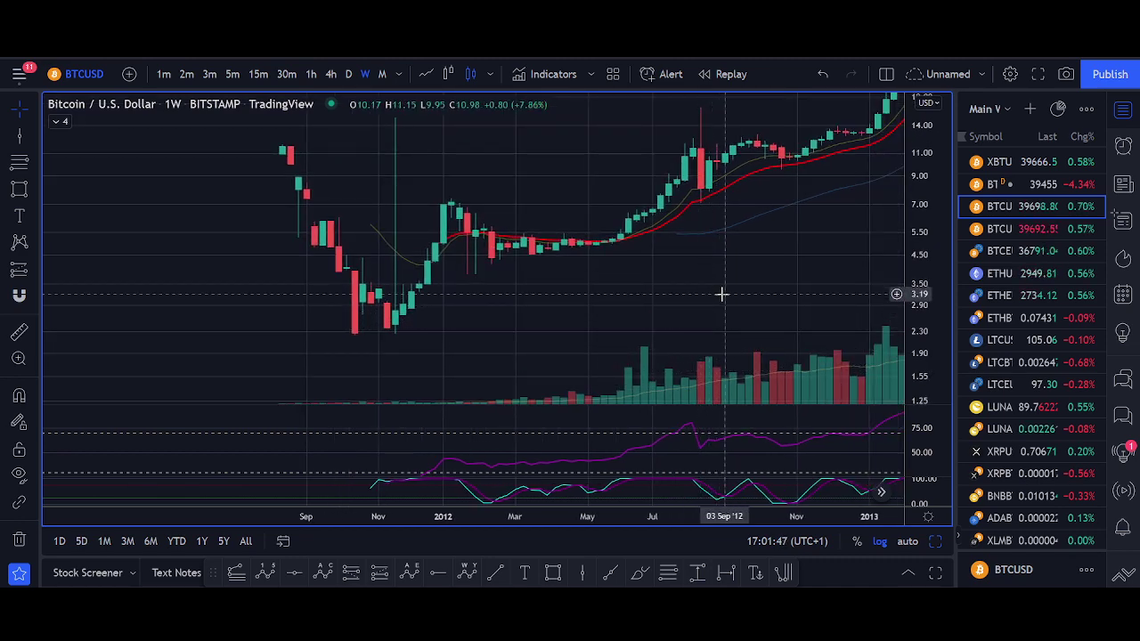
left_click_drag(705, 303, 405, 407)
left_click_drag(685, 265, 562, 330)
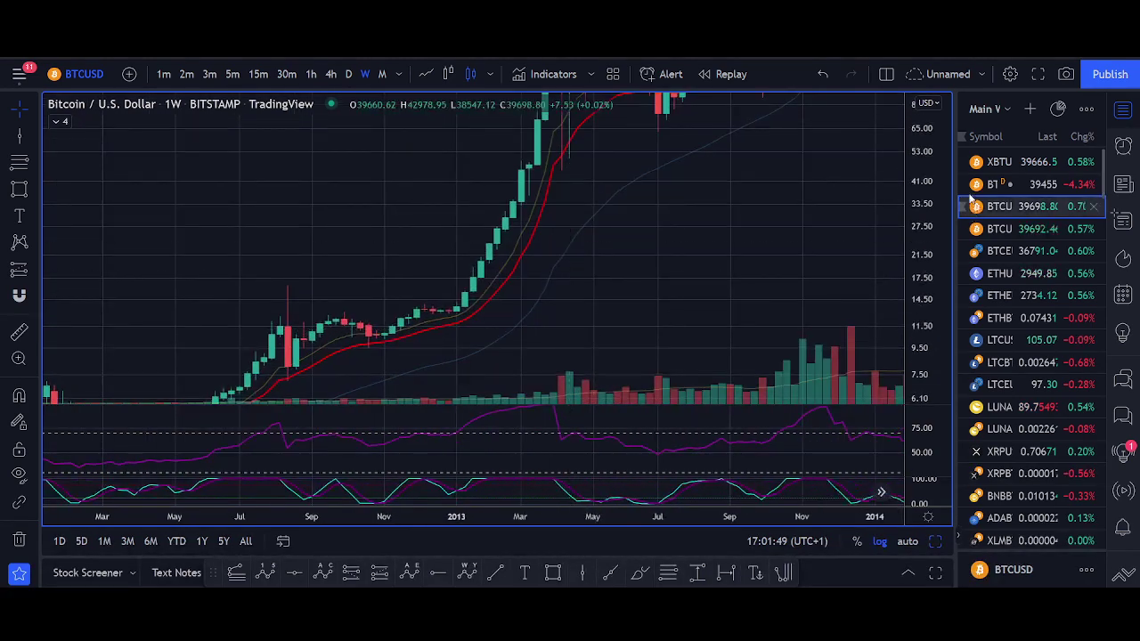
left_click_drag(910, 162, 845, 312)
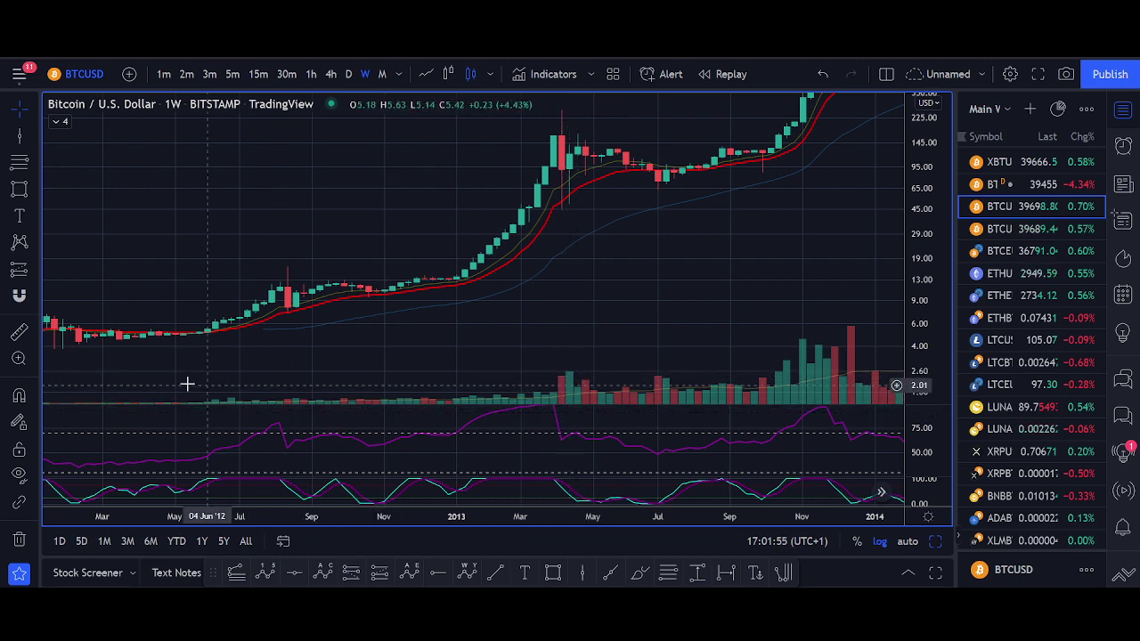
Add a vertical line at the week of 15 April 2013, beside the sharp drop and its volume spike.
scroll(256, 400, "left", 2)
scroll(312, 398, "down", 2)
scroll(525, 389, "up", 5)
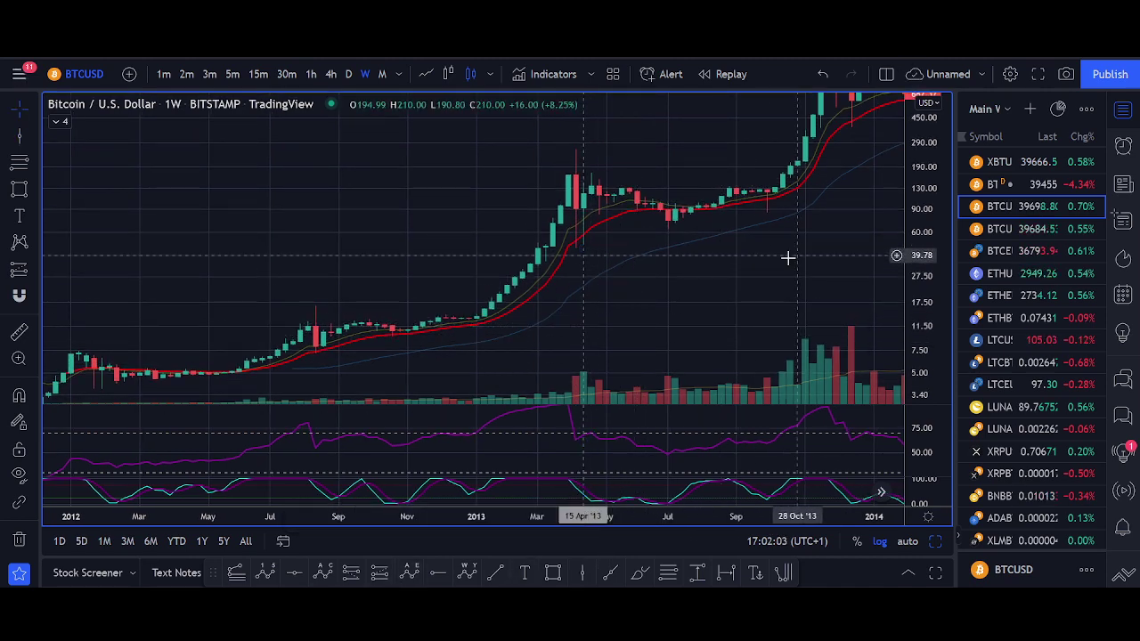
left_click_drag(787, 257, 575, 317)
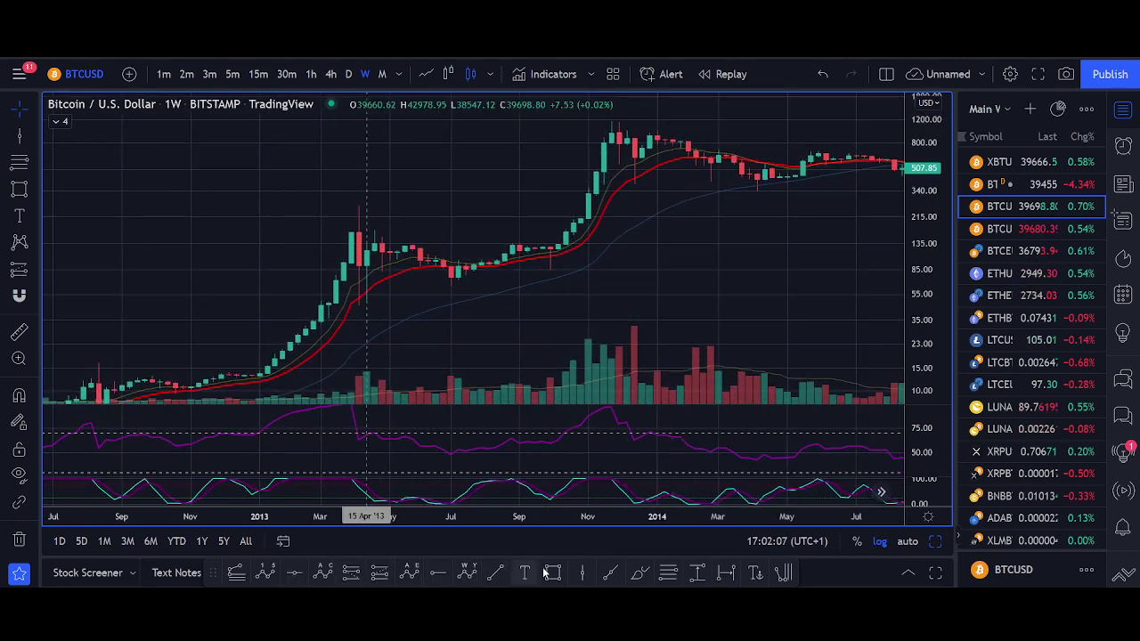
Add vertical lines at the volume spikes in the weeks of 16 December 2013 and 12 January 2015.
left_click_drag(751, 307, 363, 293)
scroll(621, 295, "down", 4)
left_click_drag(745, 302, 598, 361)
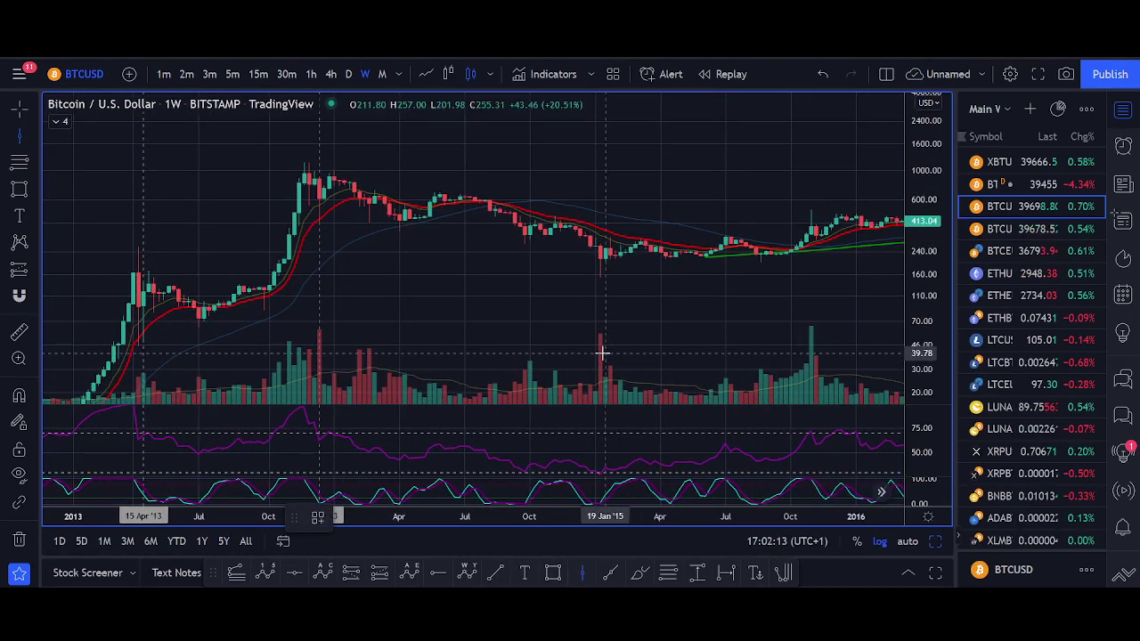
left_click_drag(775, 297, 620, 270)
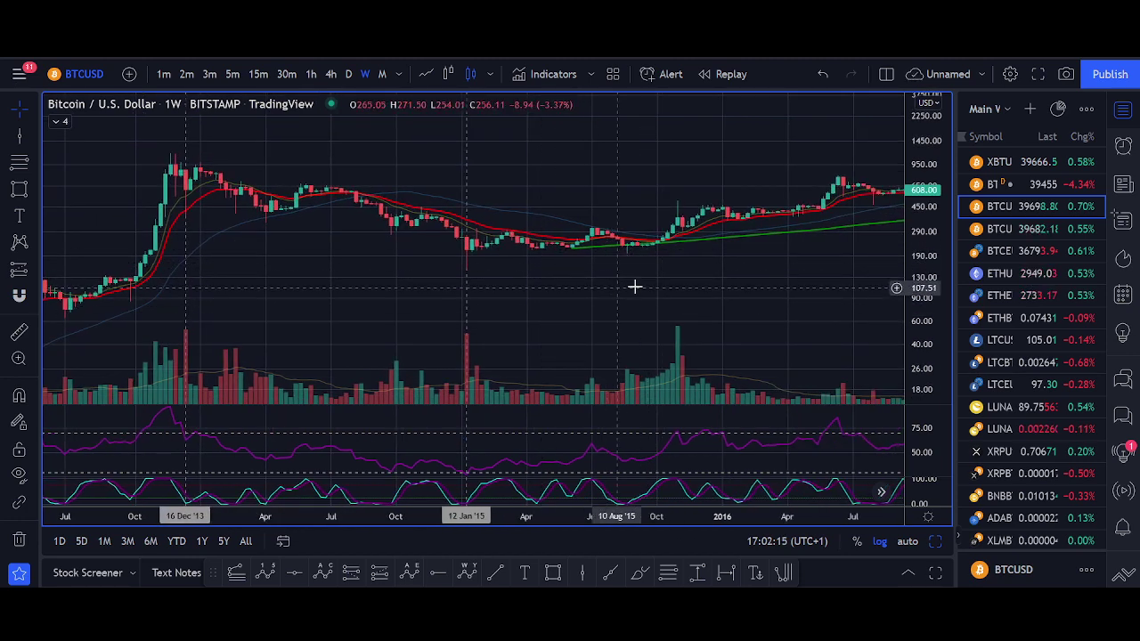
Add vertical lines at the week of 2 November 2015 volume spike and at the week of 20 June 2016.
left_click(587, 573)
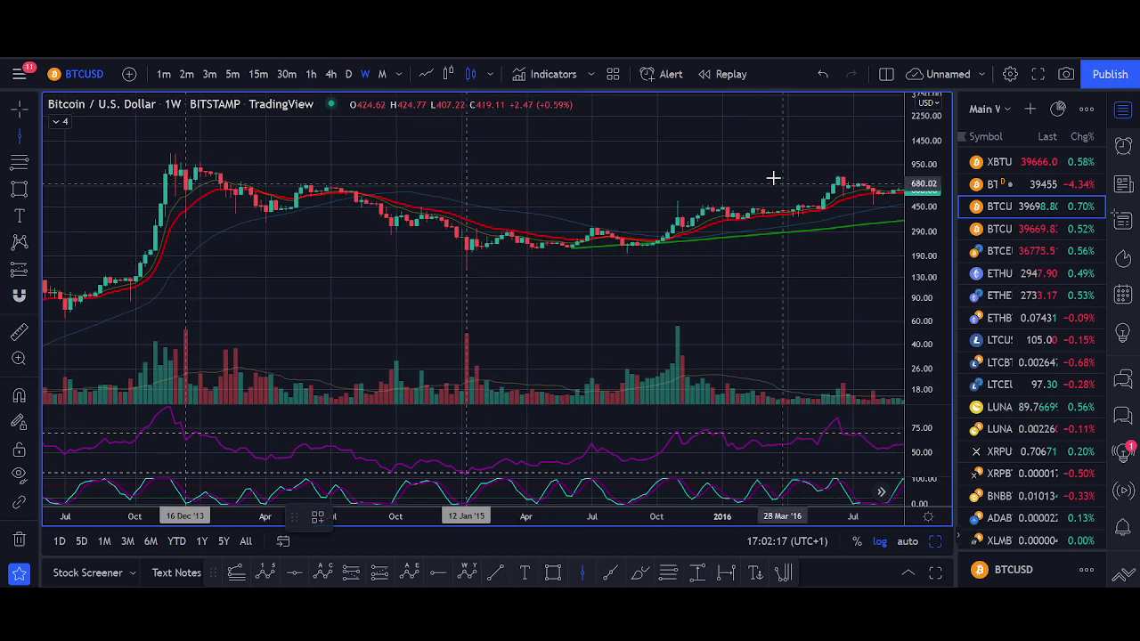
left_click(677, 241)
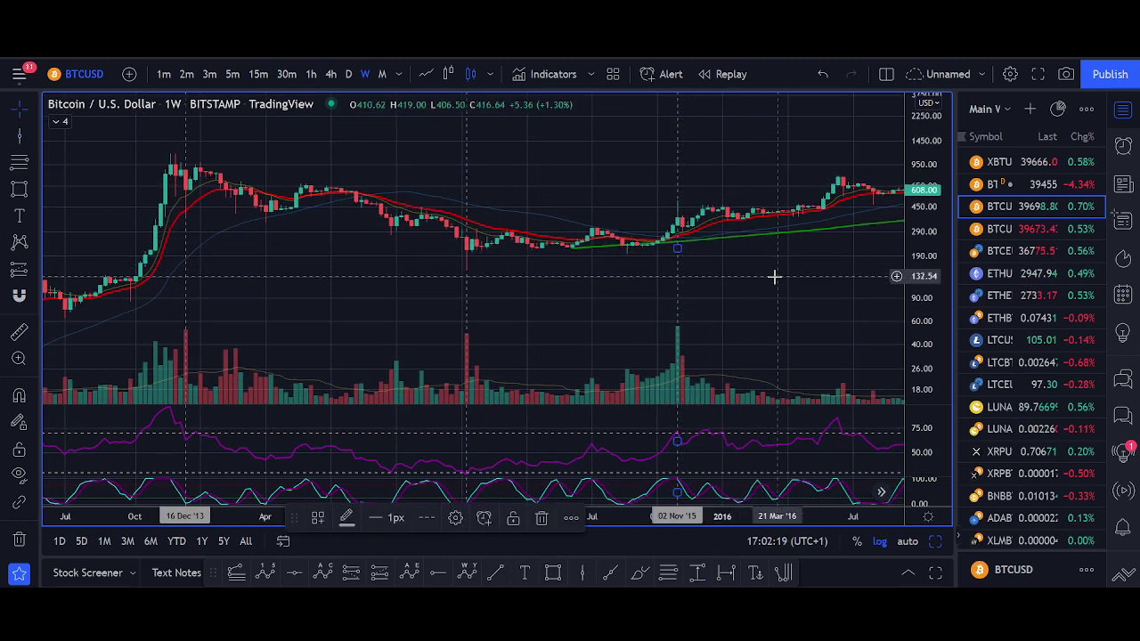
left_click_drag(812, 281, 419, 276)
scroll(638, 269, "down", 4)
scroll(638, 268, "up", 2)
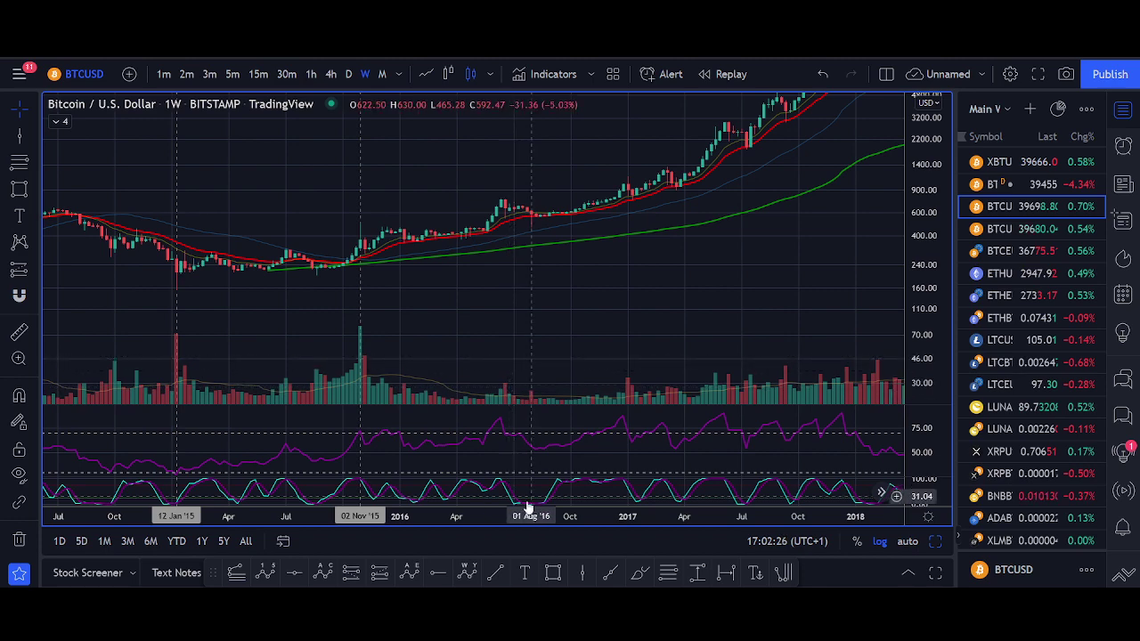
left_click(582, 572)
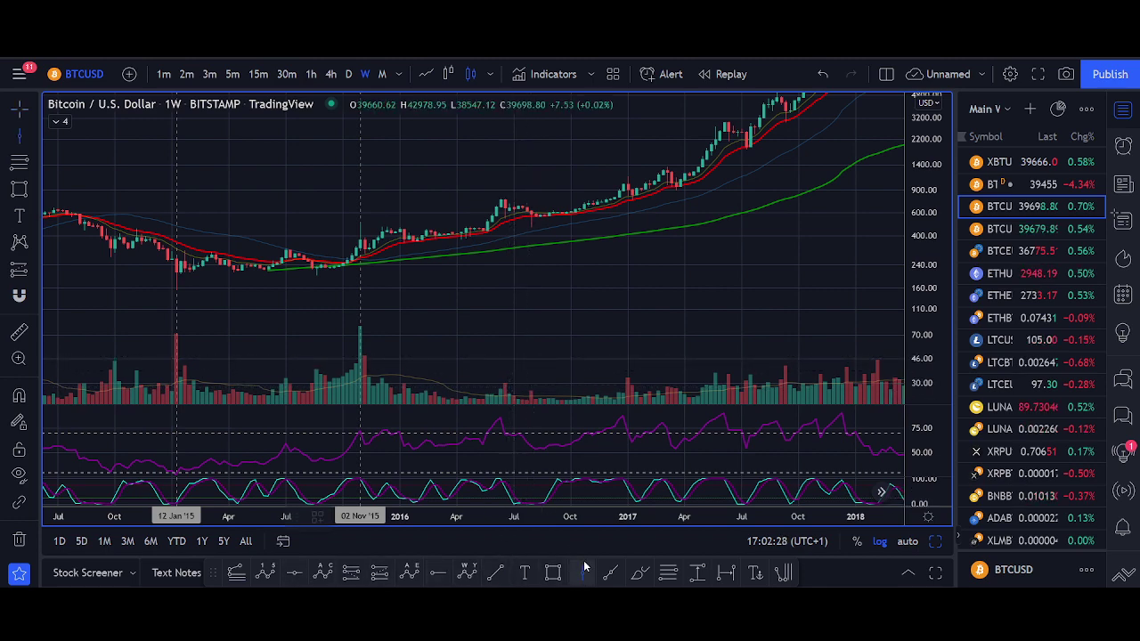
left_click(504, 365)
right_click(655, 348)
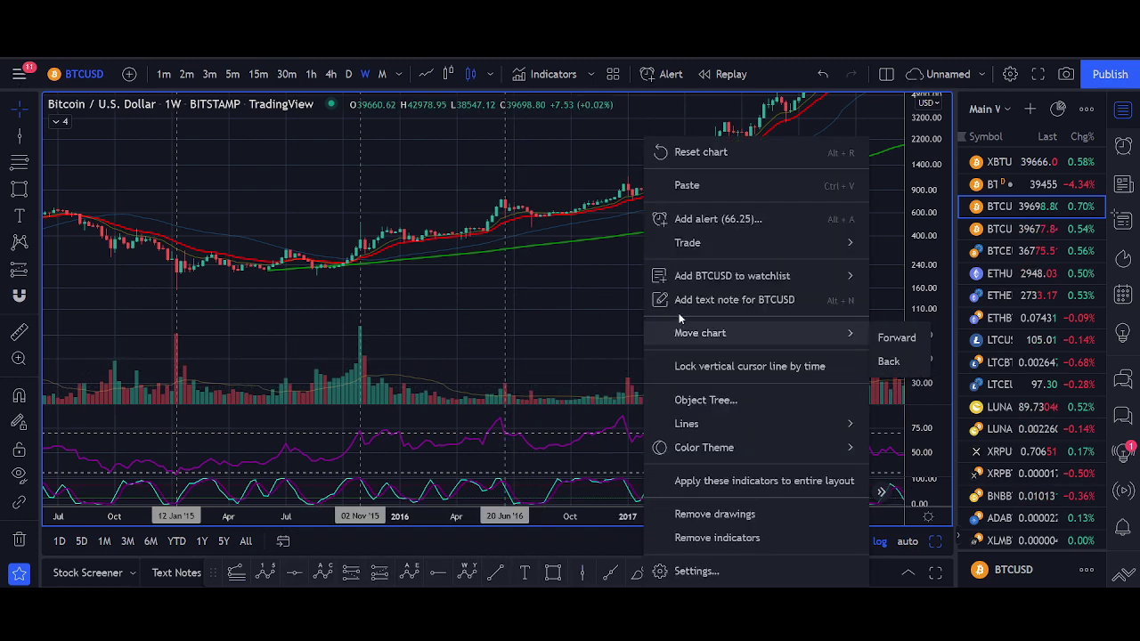
Add vertical lines at the volume spikes in the weeks of 5 February 2018 and 9 March 2020.
left_click_drag(602, 275, 310, 195)
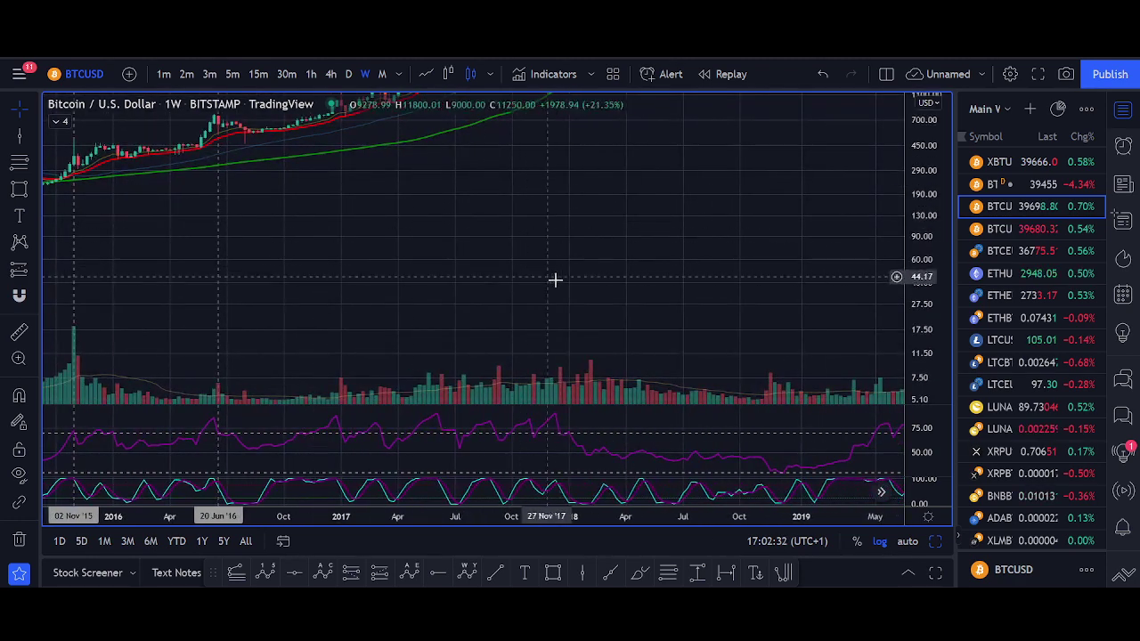
left_click_drag(594, 257, 565, 211)
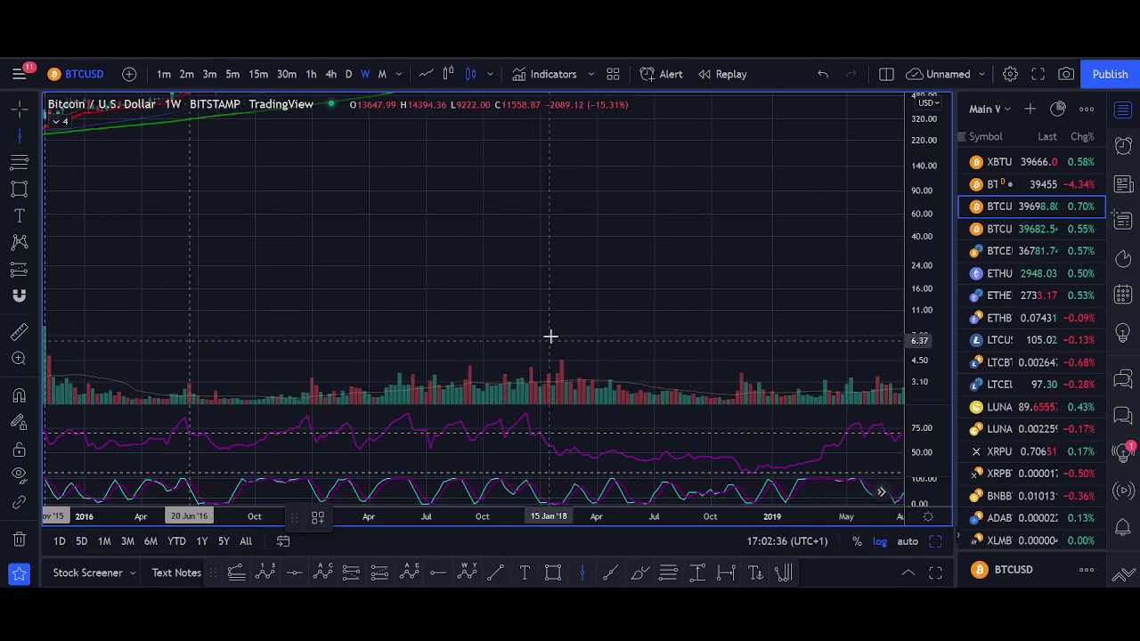
left_click_drag(710, 295, 380, 289)
scroll(554, 252, "down", 3)
left_click_drag(633, 265, 502, 301)
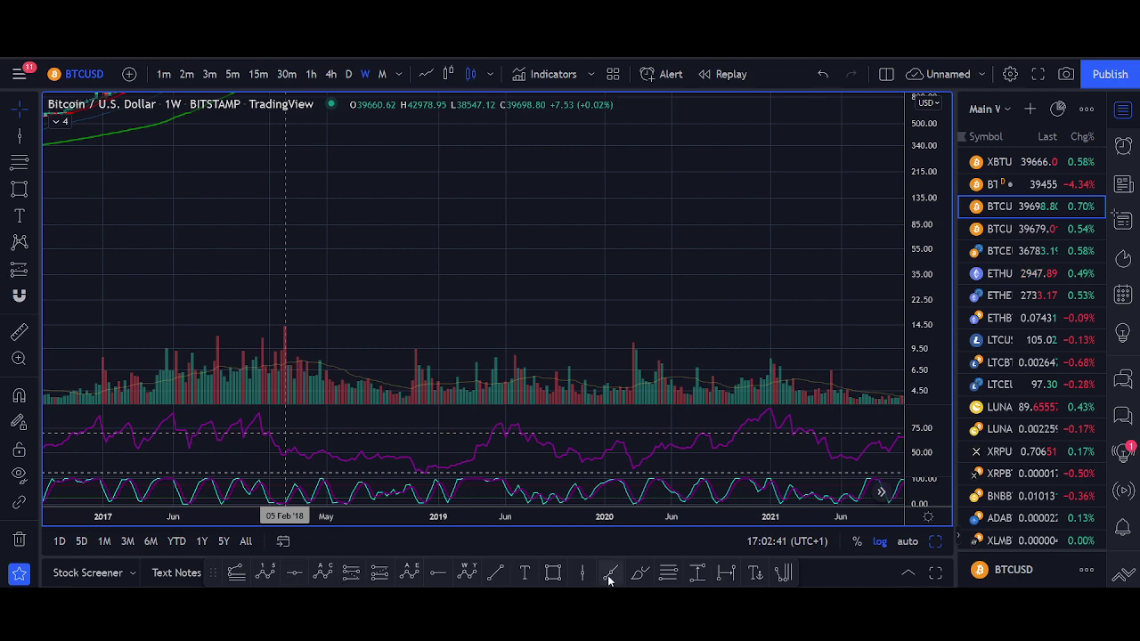
scroll(633, 318, "right", 4)
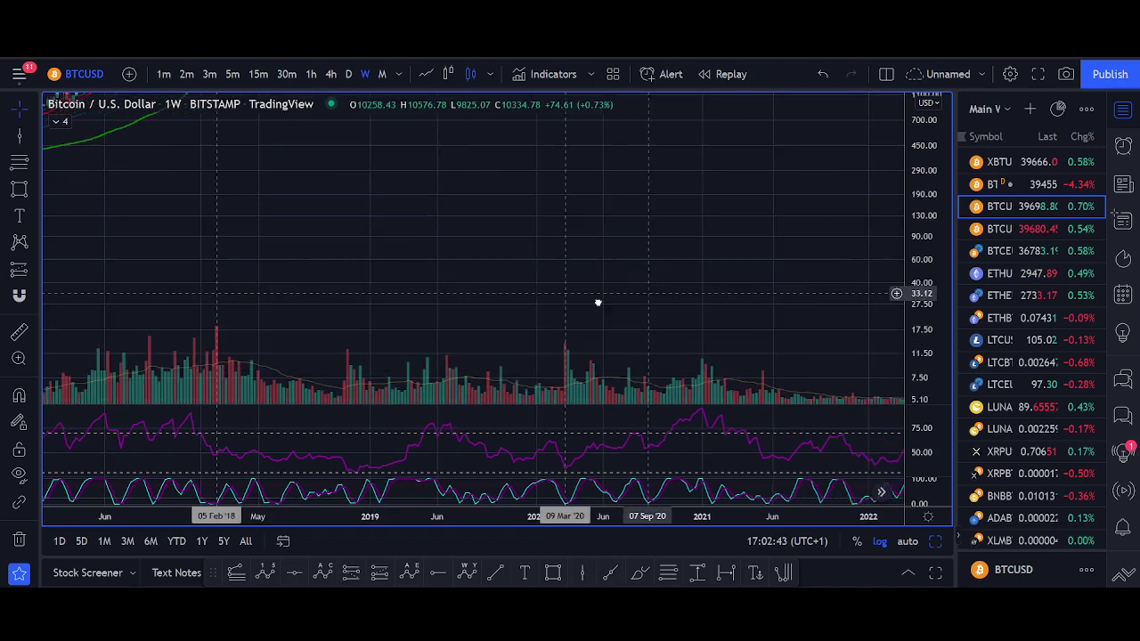
Review all marked volume spikes against the BTCUSD price history, from 2022 back to the April 2013 spike.
scroll(692, 252, "down", 5)
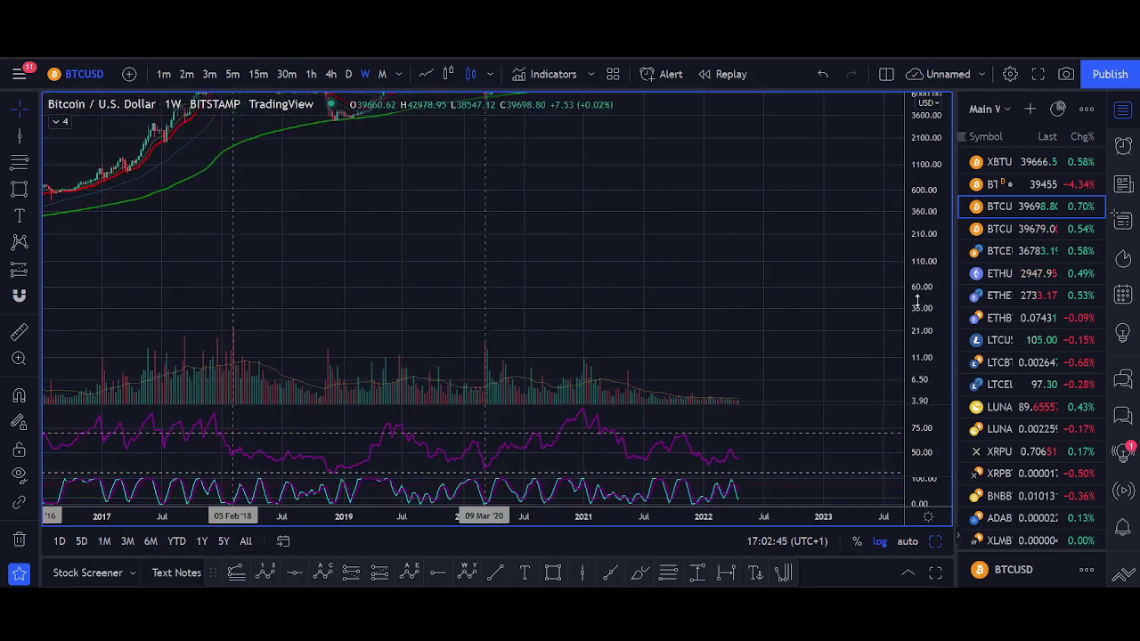
left_click_drag(763, 245, 579, 276)
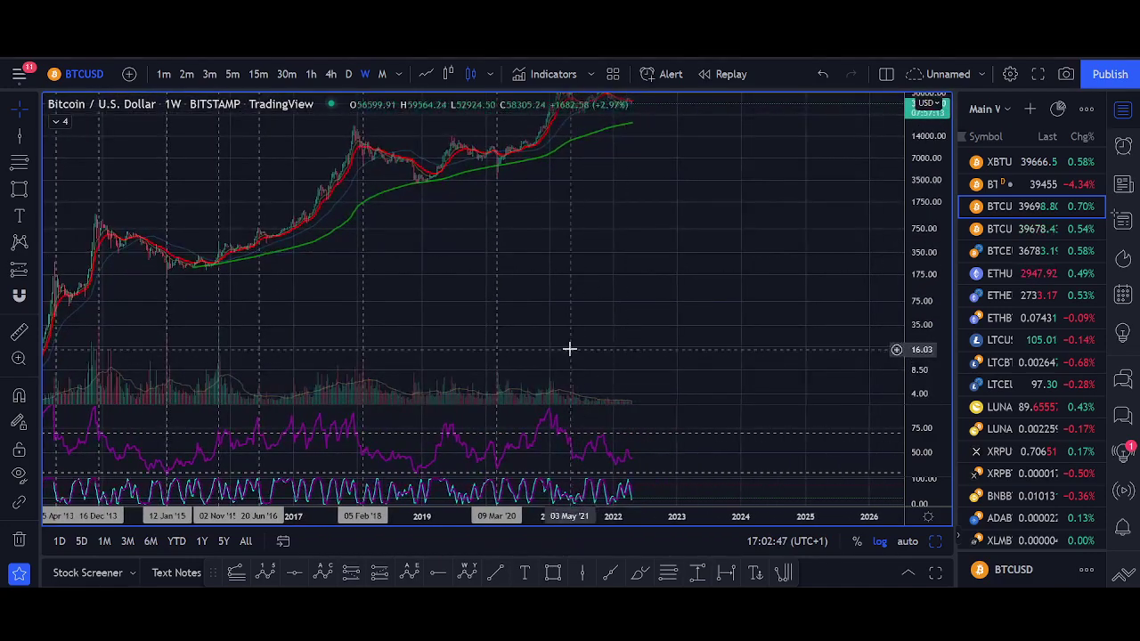
scroll(570, 348, "up", 5)
left_click_drag(382, 280, 747, 265)
left_click_drag(369, 254, 760, 210)
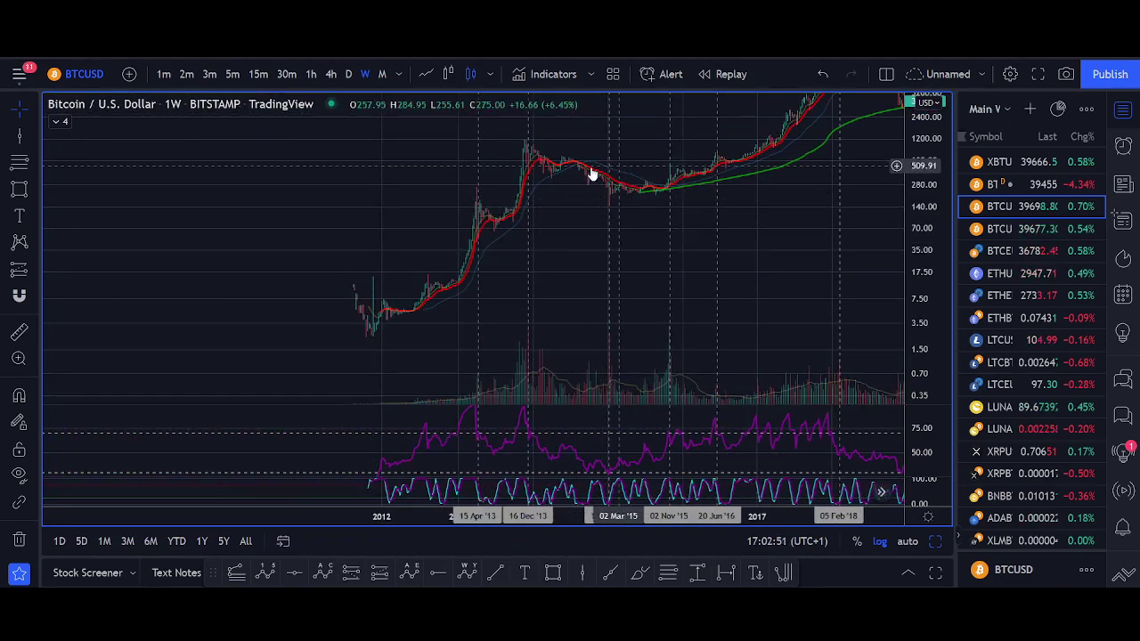
scroll(424, 237, "up", 5)
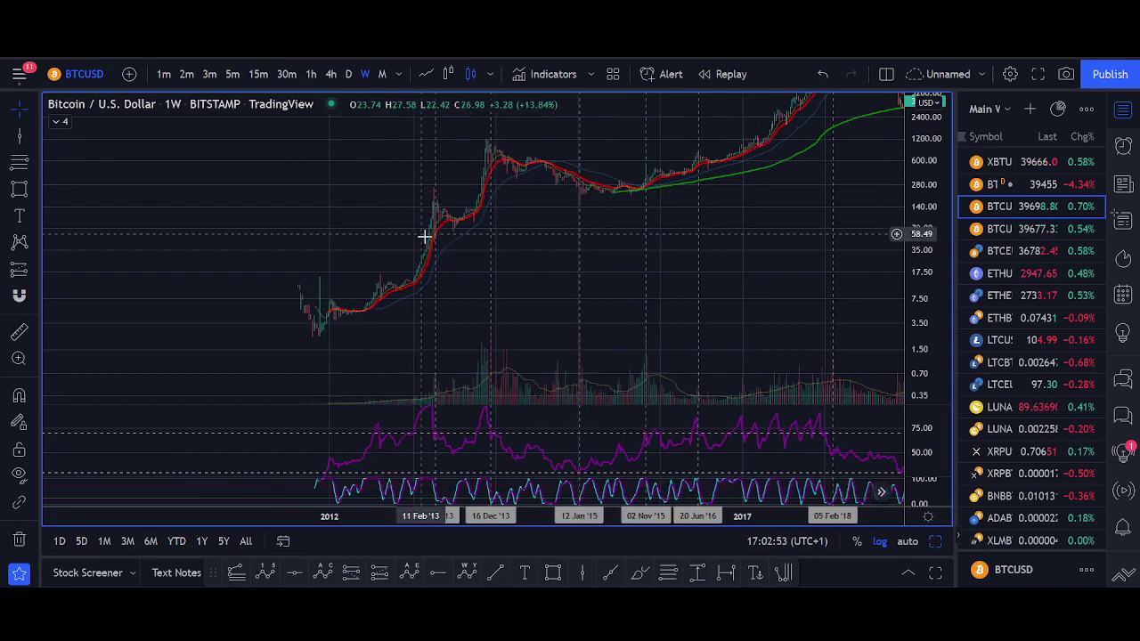
left_click_drag(361, 252, 711, 241)
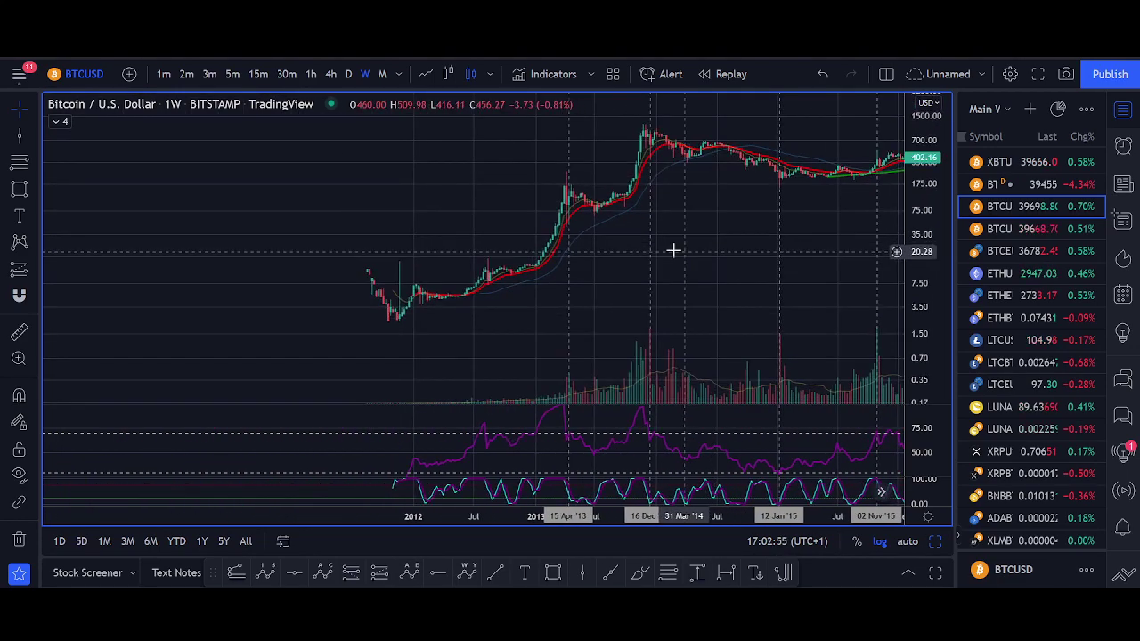
scroll(659, 247, "up", 3)
left_click_drag(539, 258, 763, 275)
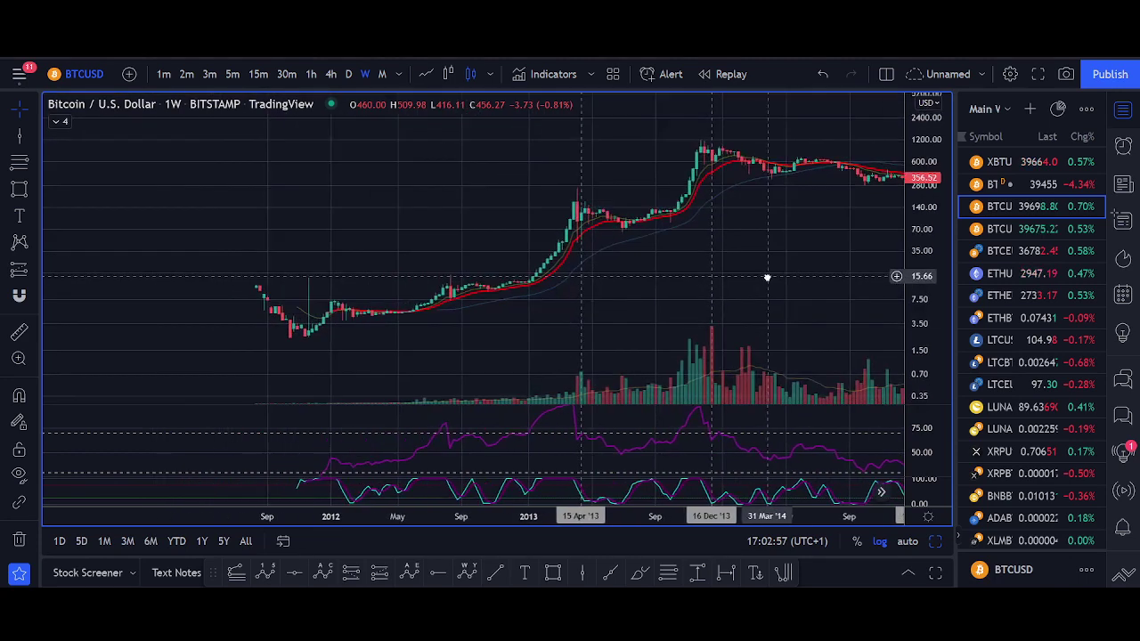
scroll(562, 272, "up", 2)
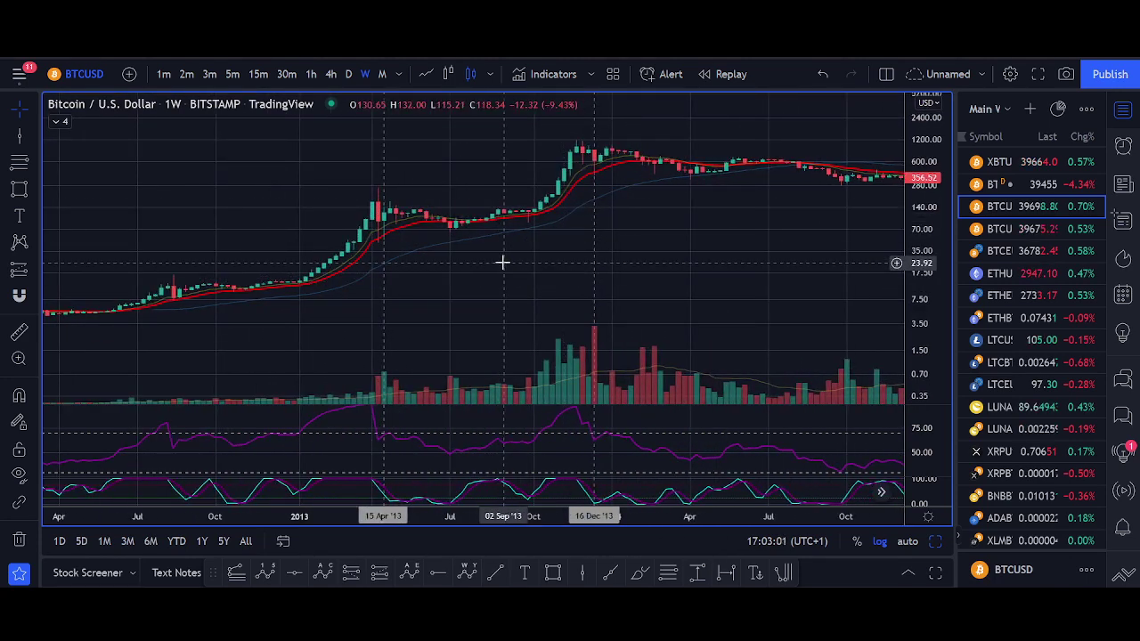
left_click_drag(529, 240, 593, 235)
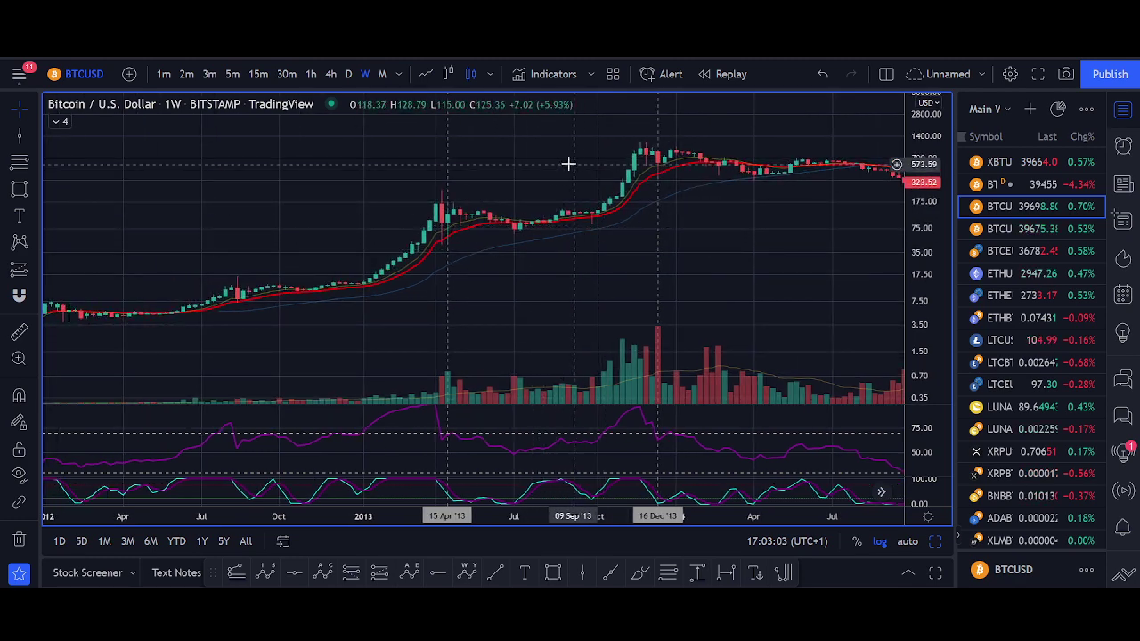
left_click_drag(545, 262, 749, 239)
scroll(638, 245, "up", 2)
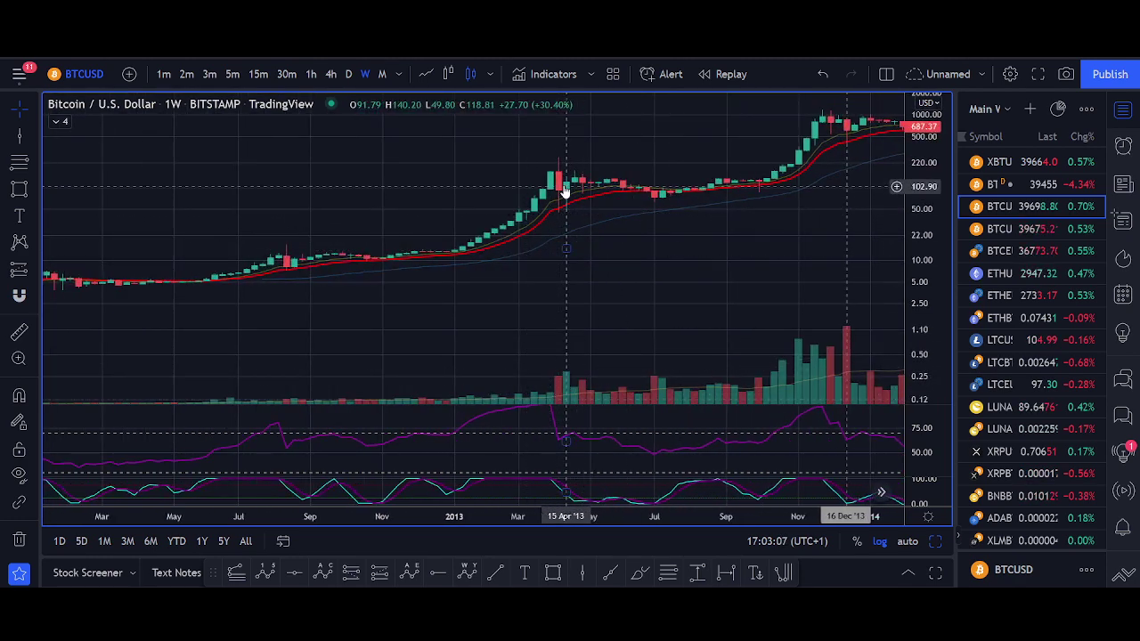
Measure the price decline and duration from the week of 22 April 2013 to the week of 22 July 2013.
left_click(20, 332)
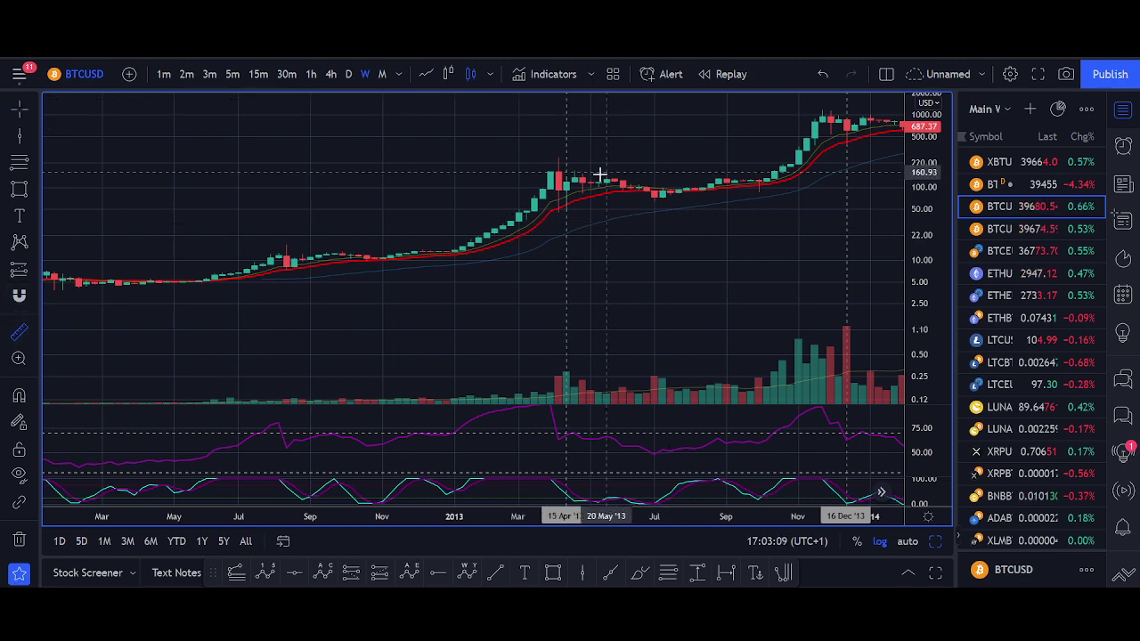
left_click(574, 178)
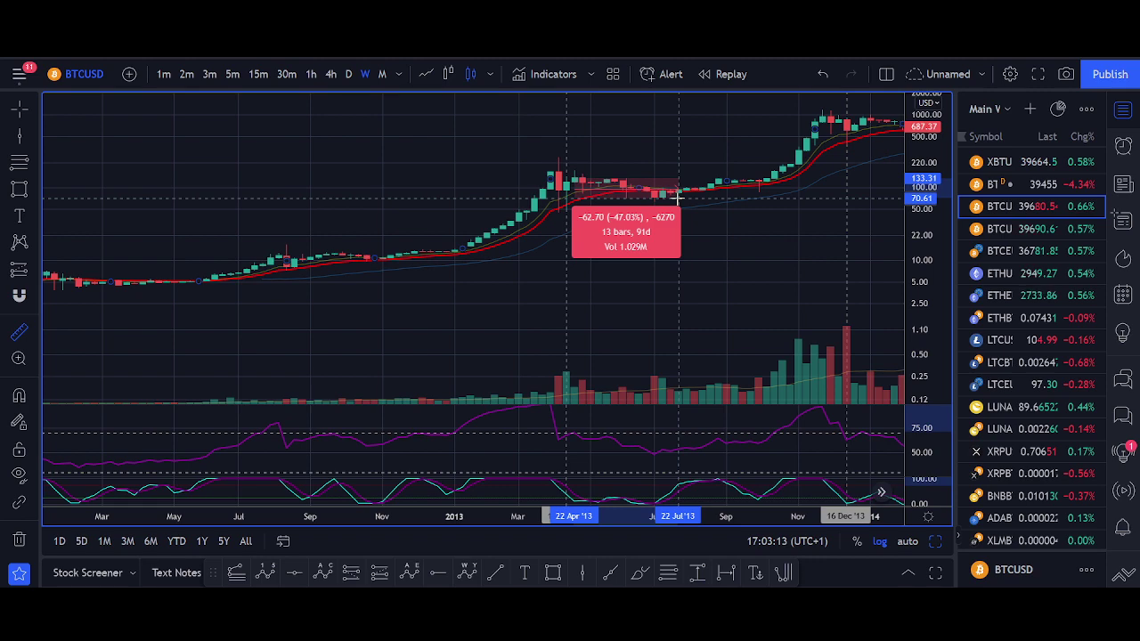
left_click(702, 244)
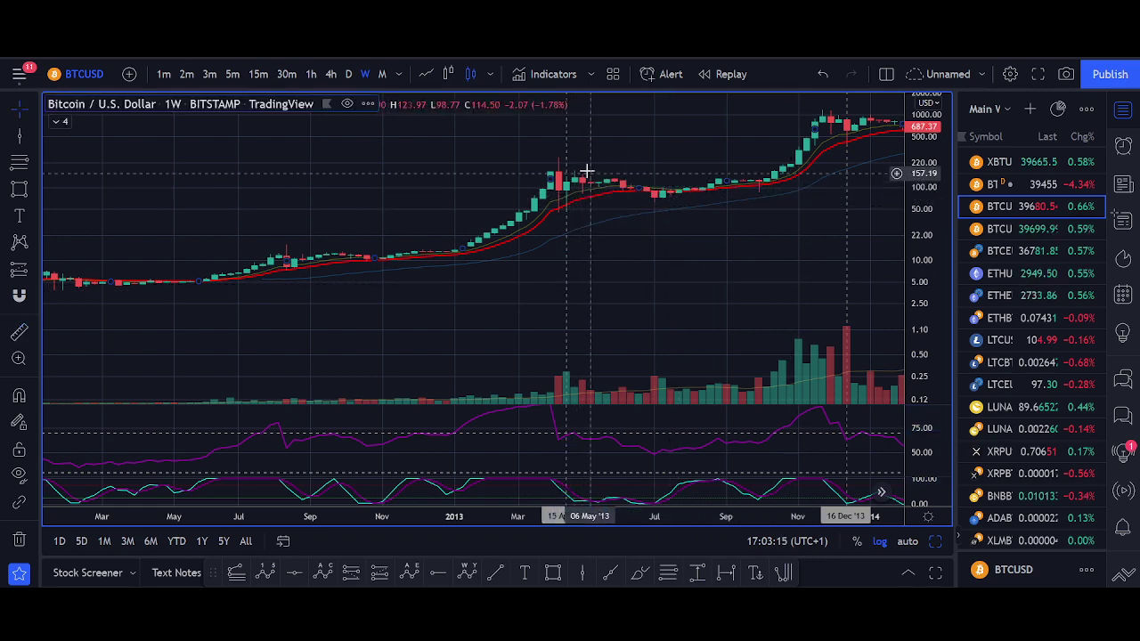
Move the April 2013 vertical line to the week of 8 April 2013, on the large red candle.
left_click_drag(561, 280, 553, 279)
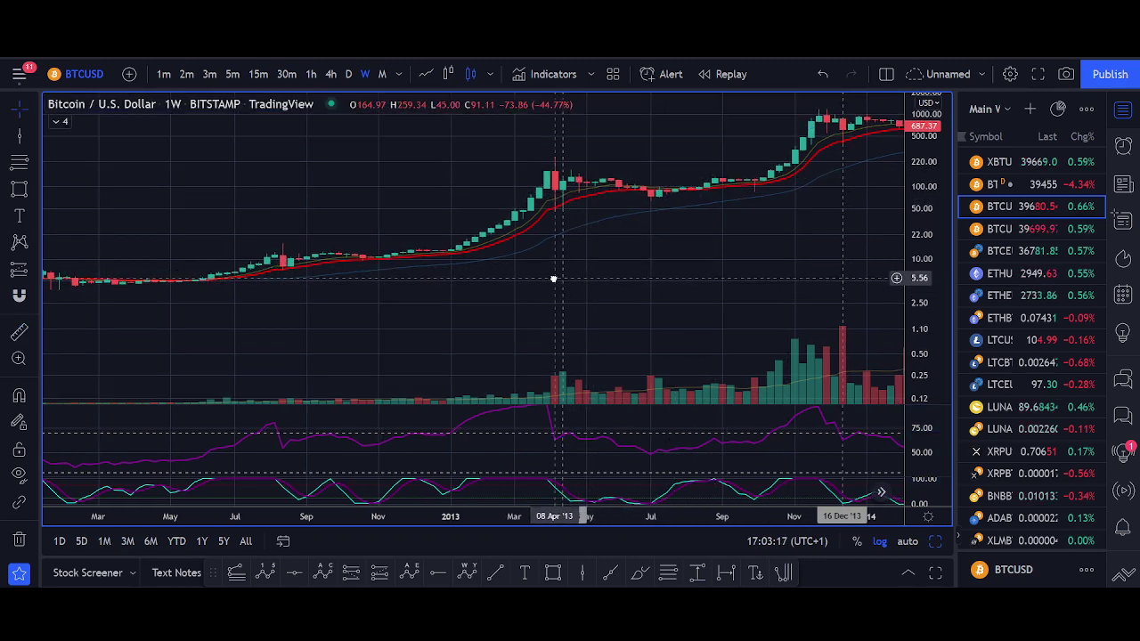
left_click_drag(559, 328, 553, 328)
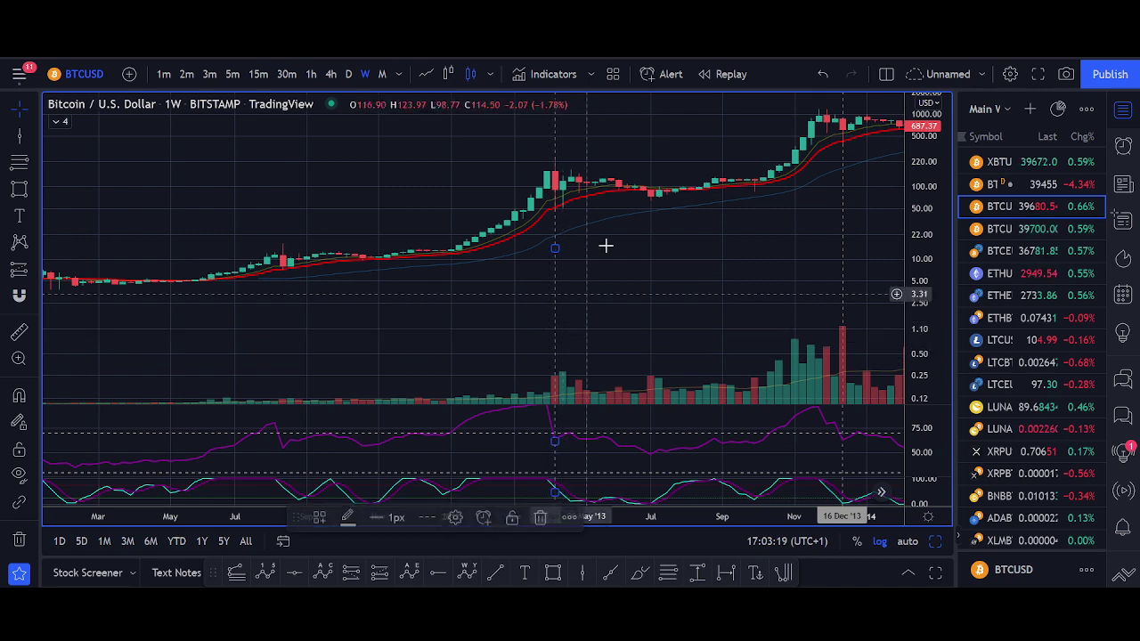
left_click(590, 174)
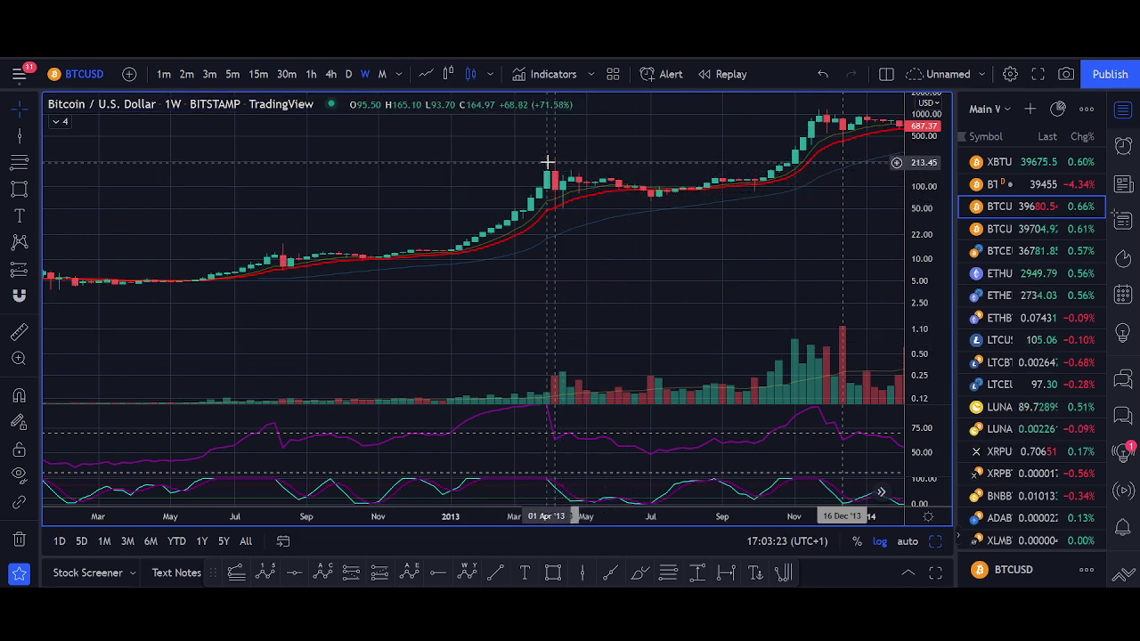
Measure the price move starting from the week of 1 April 2013 peak.
left_click(547, 162, "shift")
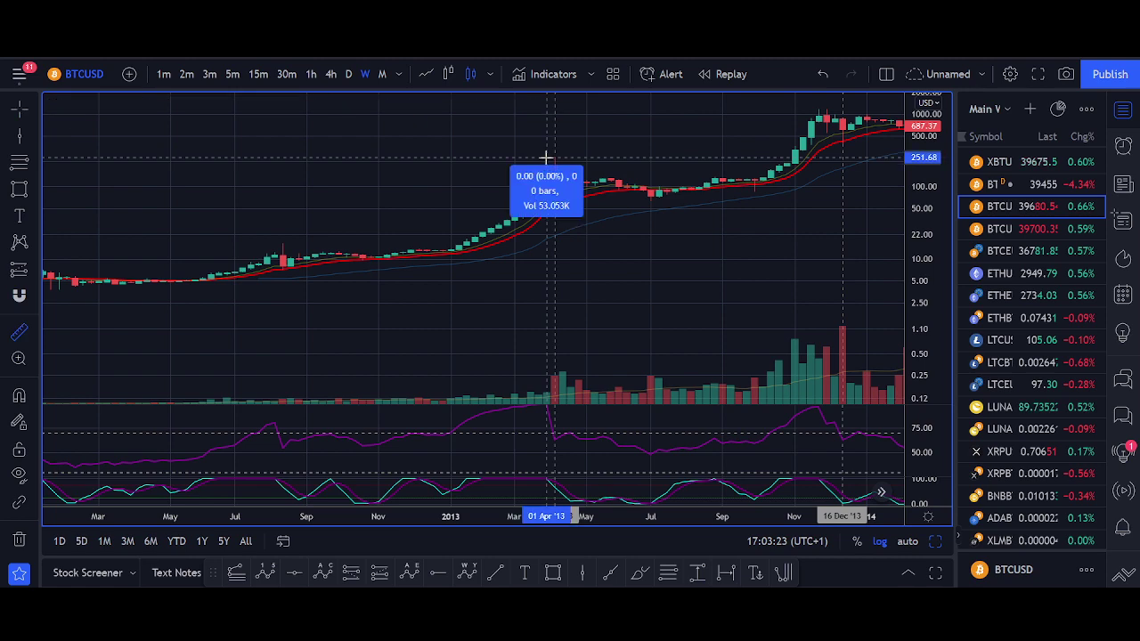
left_click(797, 168)
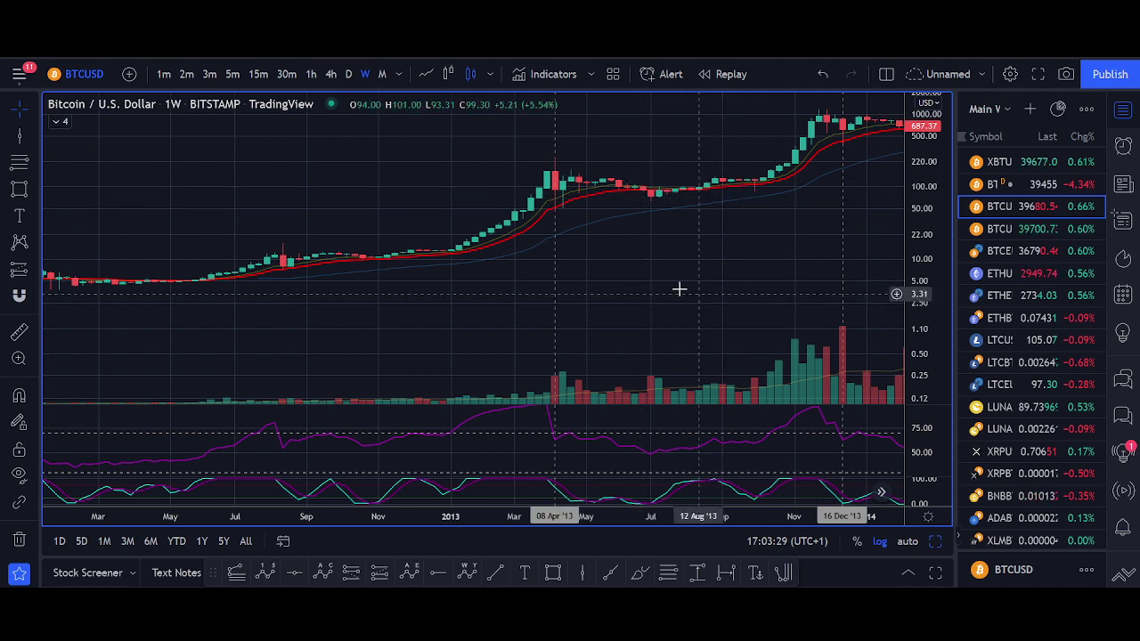
Examine the December 2013 volume climax, its candles and moving averages, and the price action between it and the April 2013 spike.
scroll(575, 239, "down", 3)
scroll(613, 270, "up", 4)
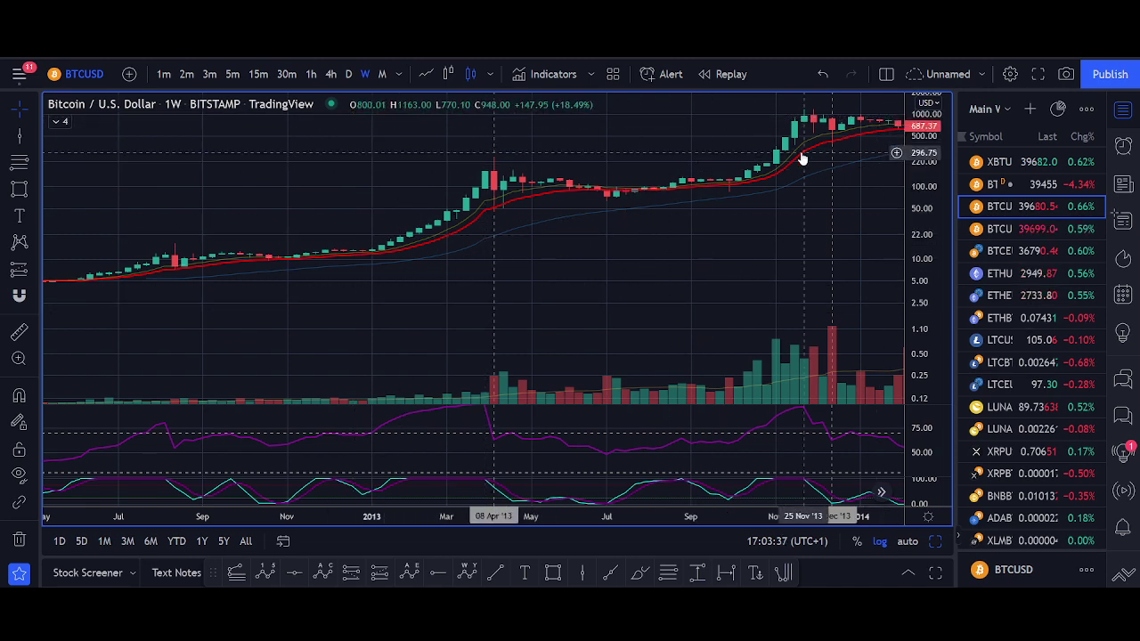
scroll(751, 183, "up", 3)
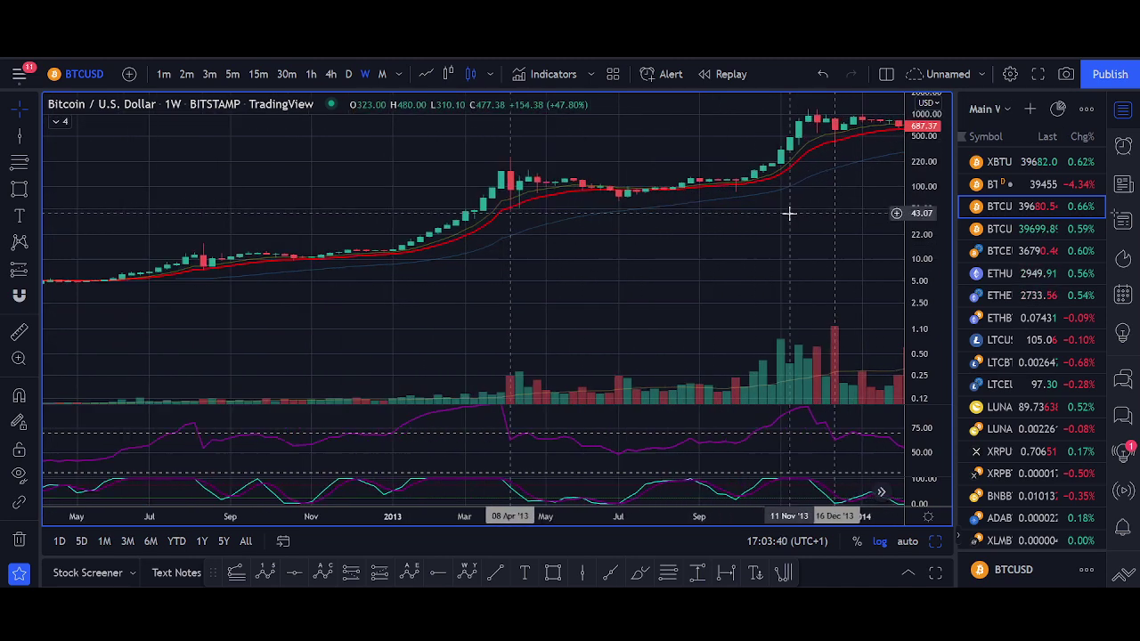
left_click_drag(744, 235, 585, 253)
scroll(725, 267, "up", 3)
left_click_drag(934, 328, 934, 169)
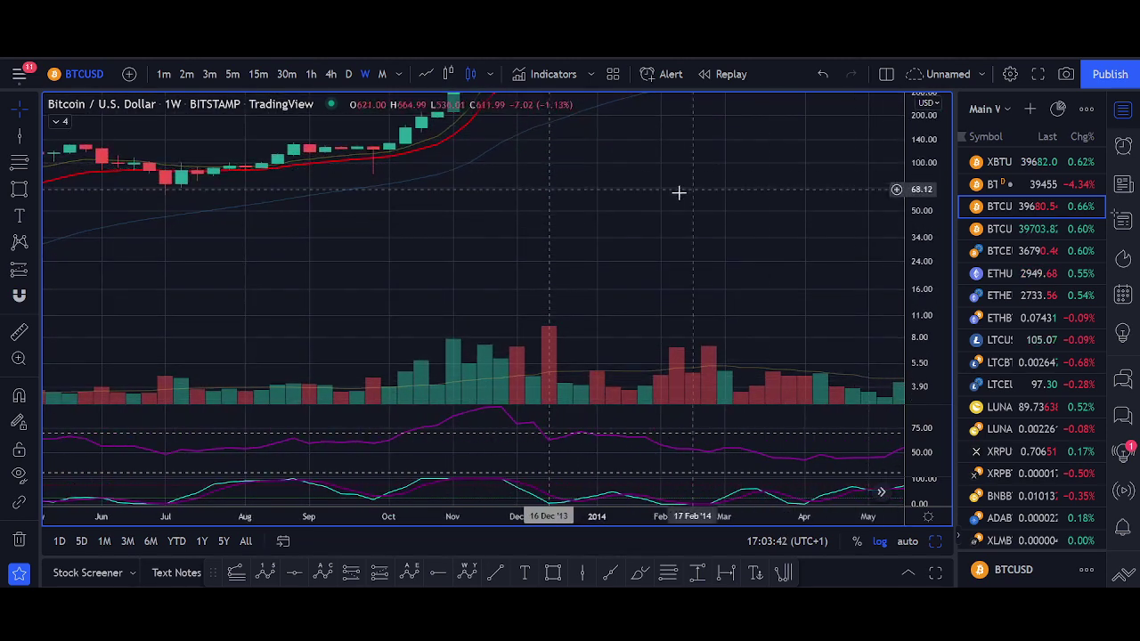
left_click_drag(679, 193, 715, 361)
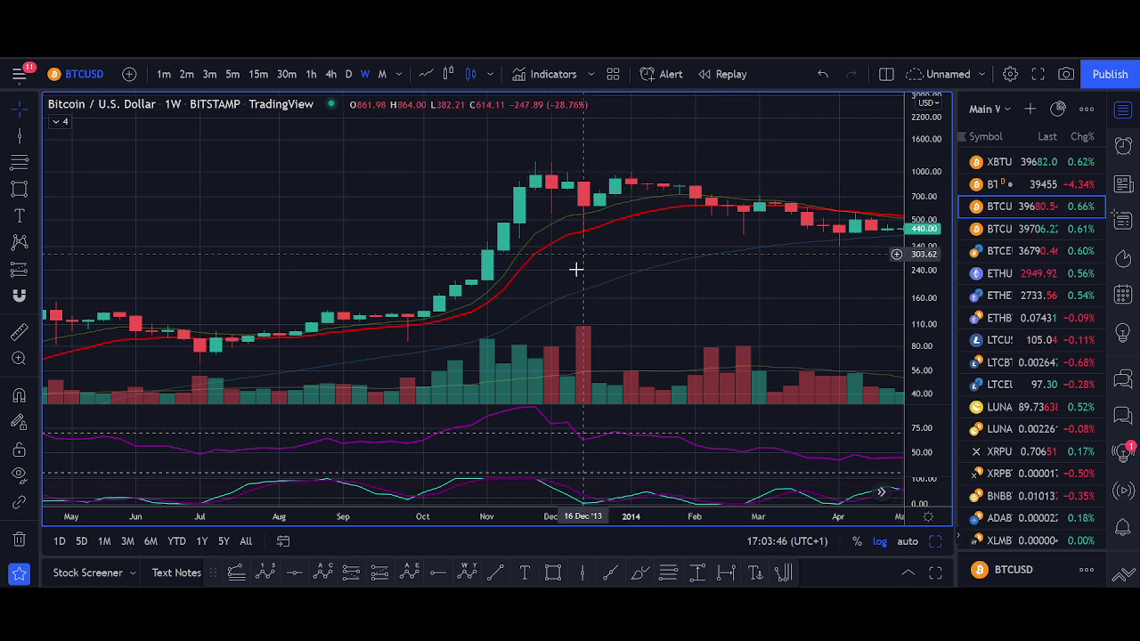
scroll(648, 273, "down", 3)
scroll(726, 325, "up", 3)
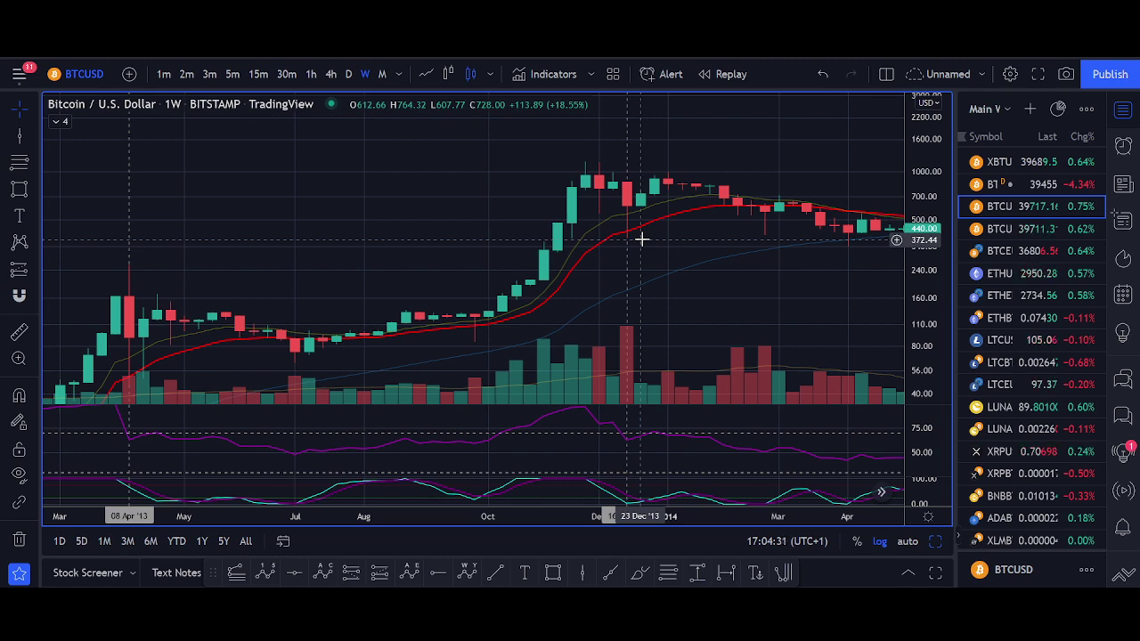
scroll(522, 285, "down", 5)
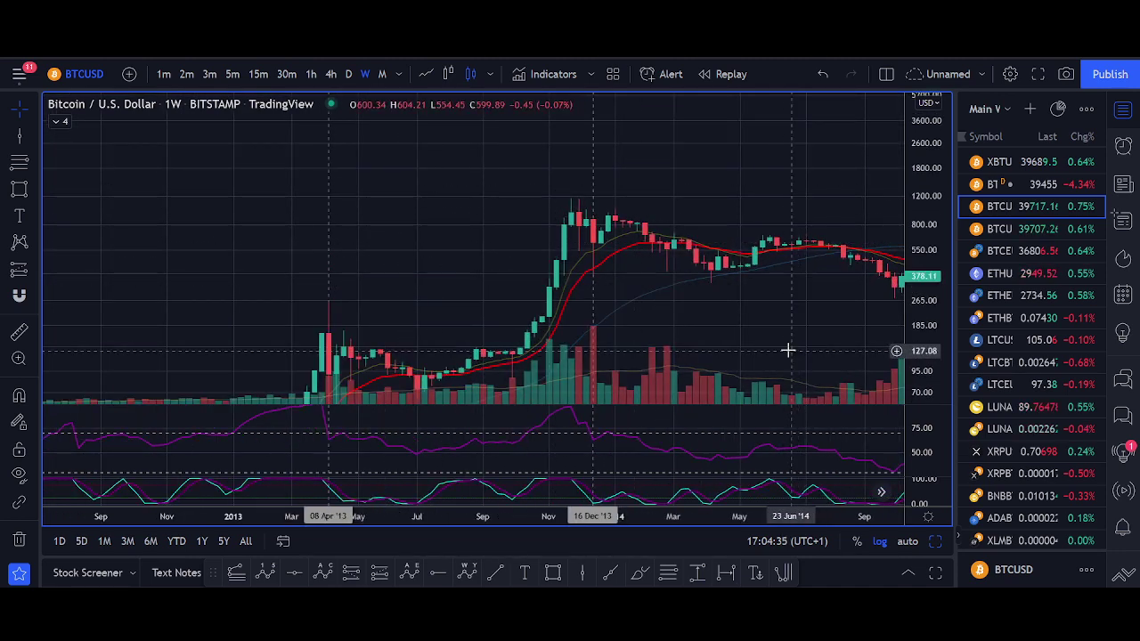
left_click_drag(568, 317, 557, 275)
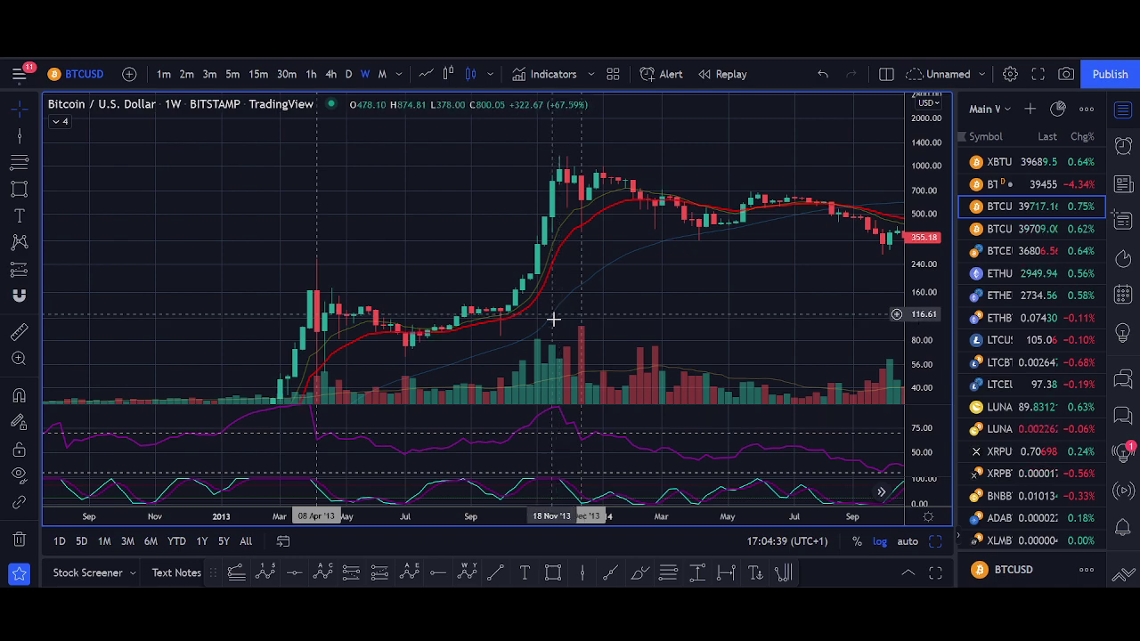
Examine the marked volume climaxes from December 2013 through January 2015 to November 2015 against the price action around them.
left_click_drag(585, 330, 528, 292)
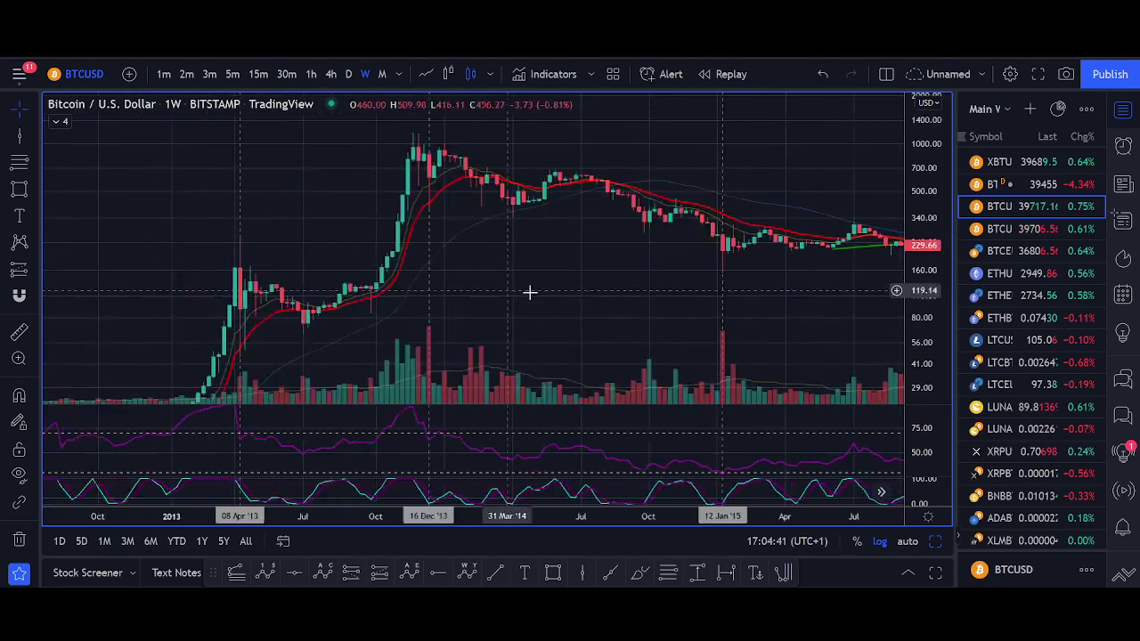
scroll(745, 361, "up", 6)
left_click_drag(631, 324, 600, 272)
scroll(671, 259, "down", 6)
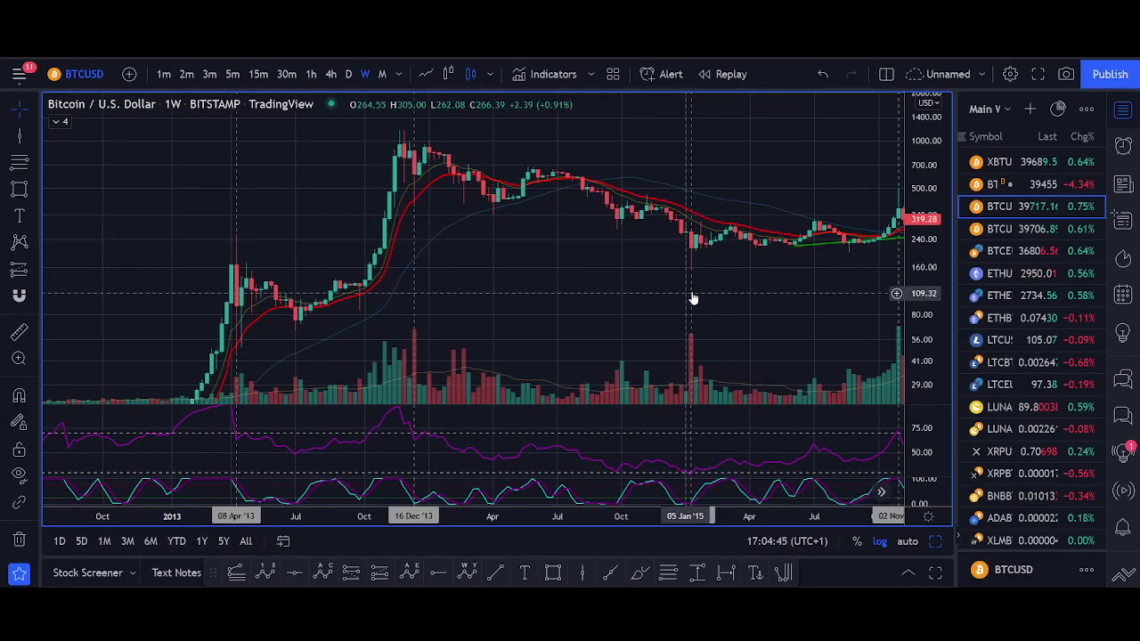
scroll(569, 315, "down", 3)
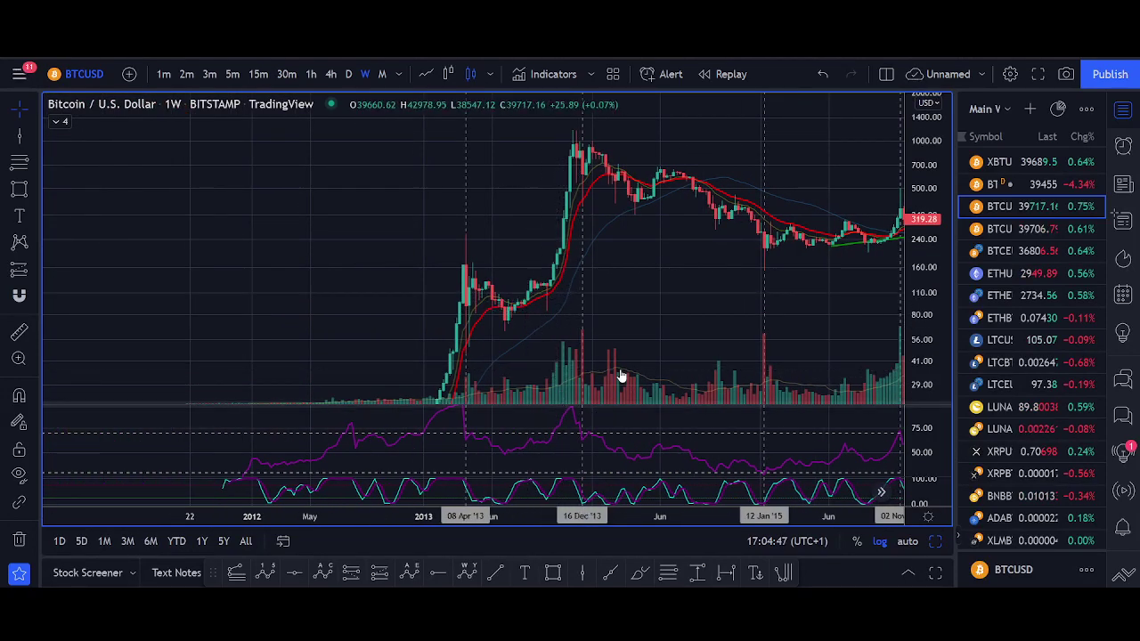
scroll(626, 224, "up", 2)
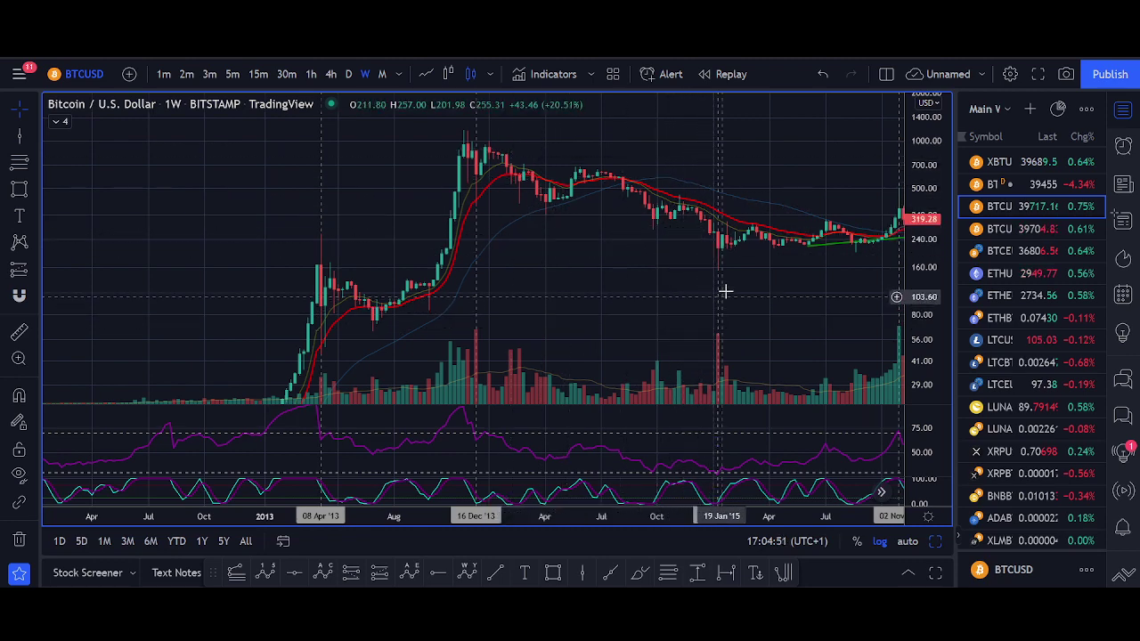
left_click_drag(725, 291, 481, 275)
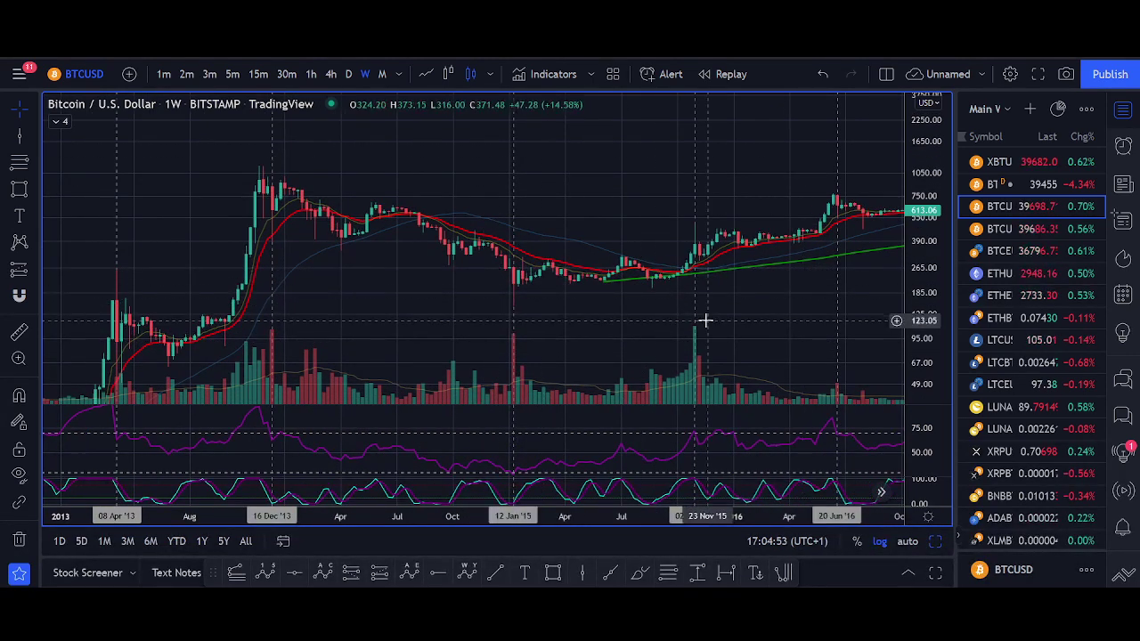
left_click_drag(705, 320, 771, 219)
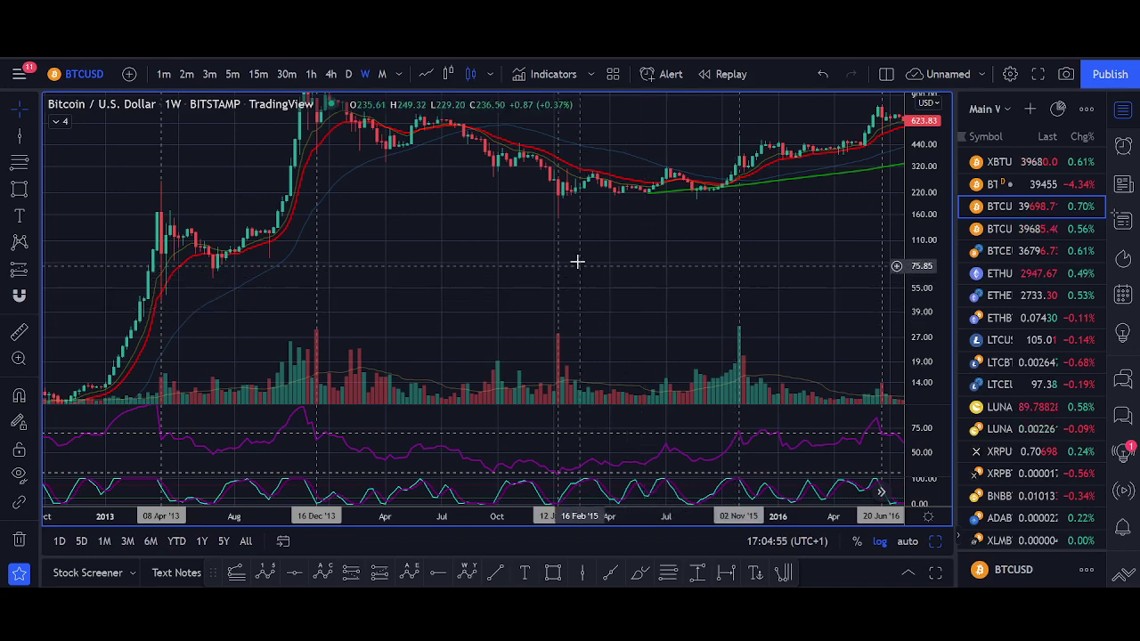
Review the price reactions at the marked volume spikes between June 2016 and March 2020.
left_click_drag(758, 258, 422, 390)
scroll(632, 267, "down", 6)
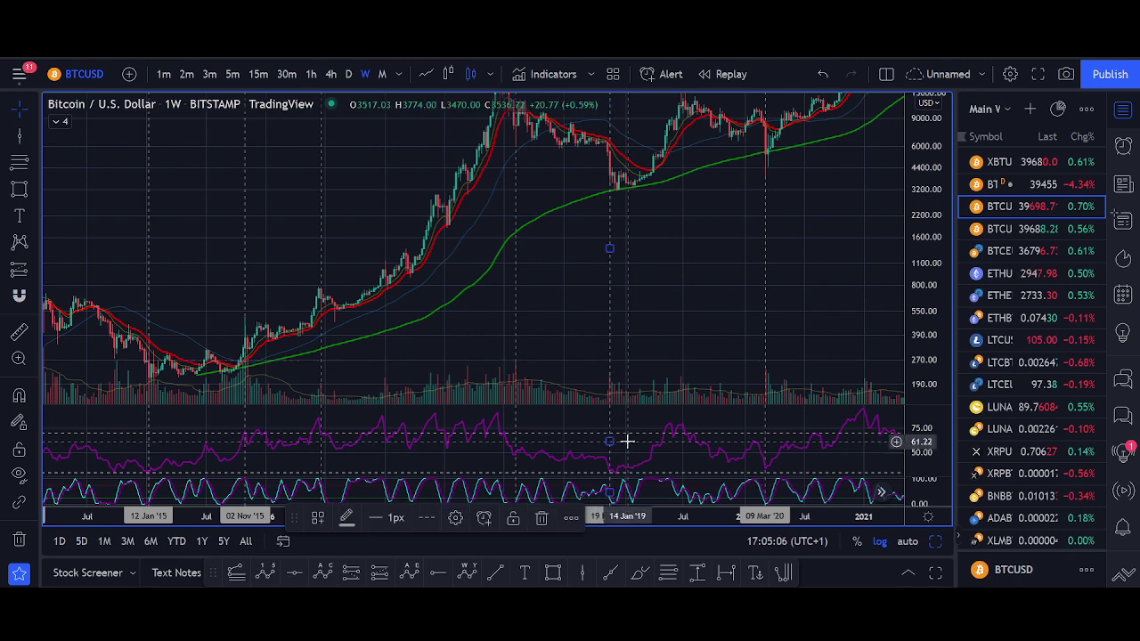
left_click_drag(561, 227, 580, 331)
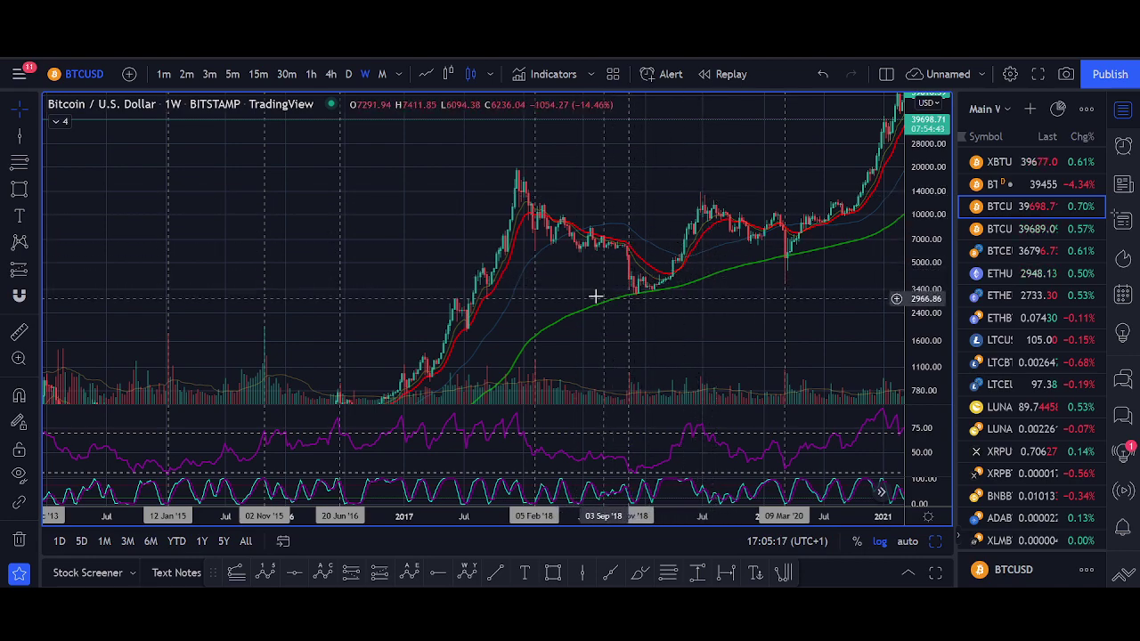
left_click_drag(635, 277, 821, 210)
scroll(674, 406, "up", 4)
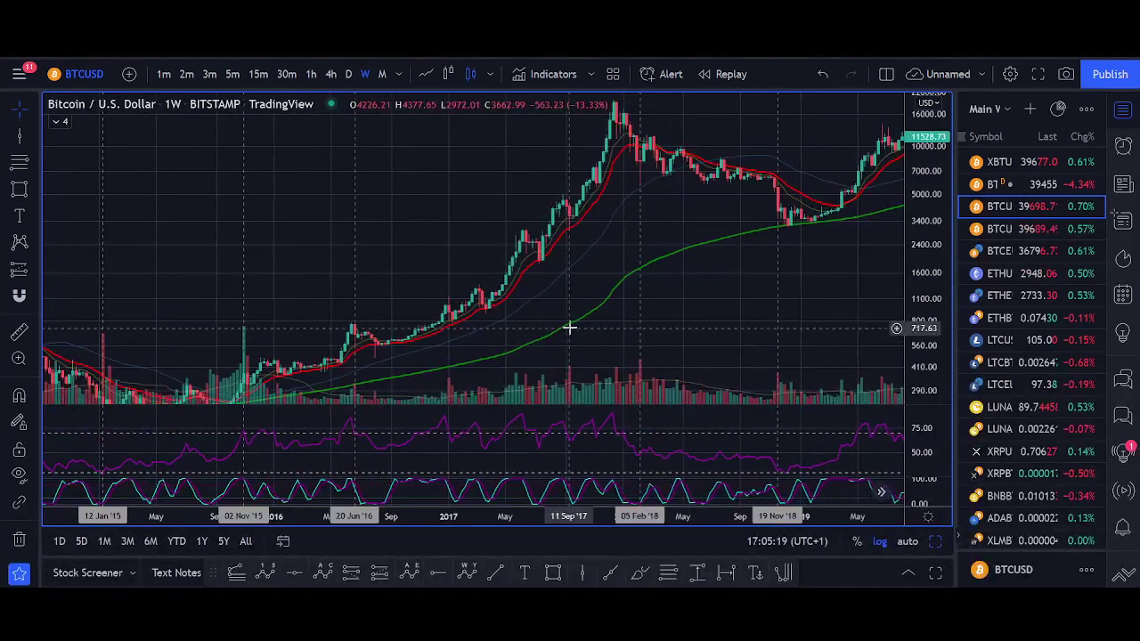
left_click_drag(570, 326, 691, 259)
left_click_drag(547, 321, 652, 286)
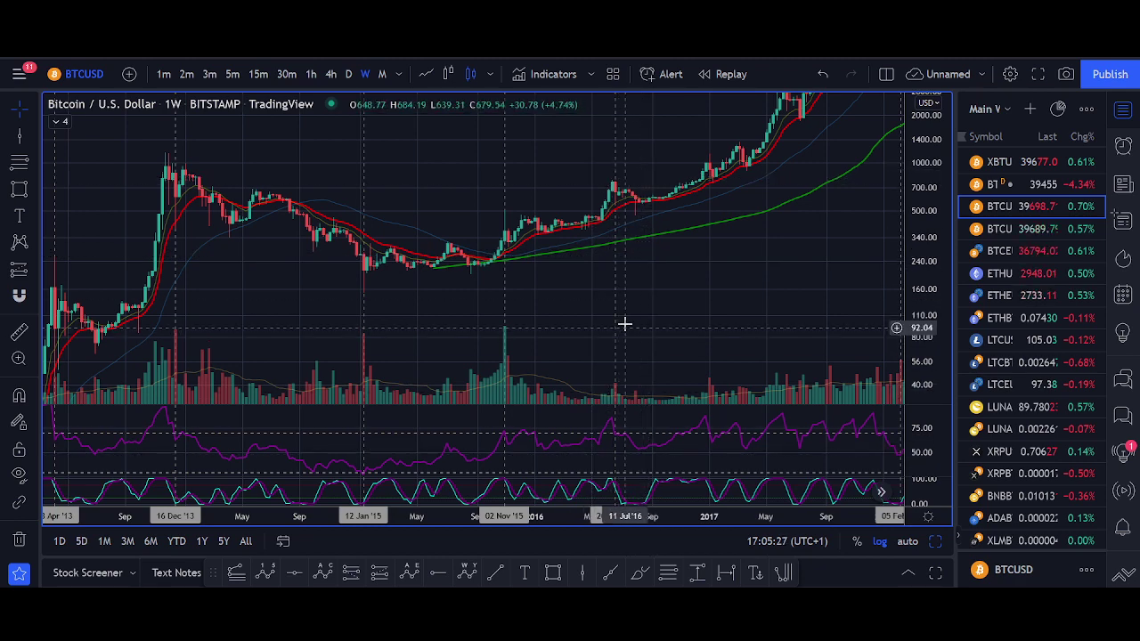
Brush a circle around the June 2016 peak, a line back to the early 2014 highs and a stroke down to September 2016.
scroll(503, 337, "down", 4)
scroll(481, 262, "up", 5)
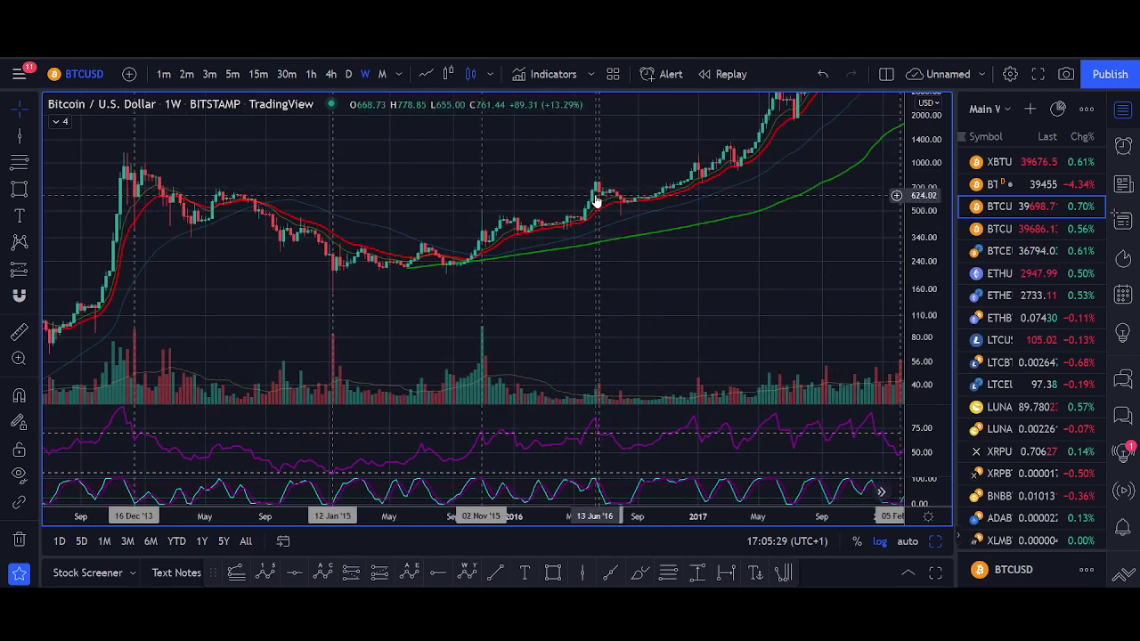
left_click(639, 572)
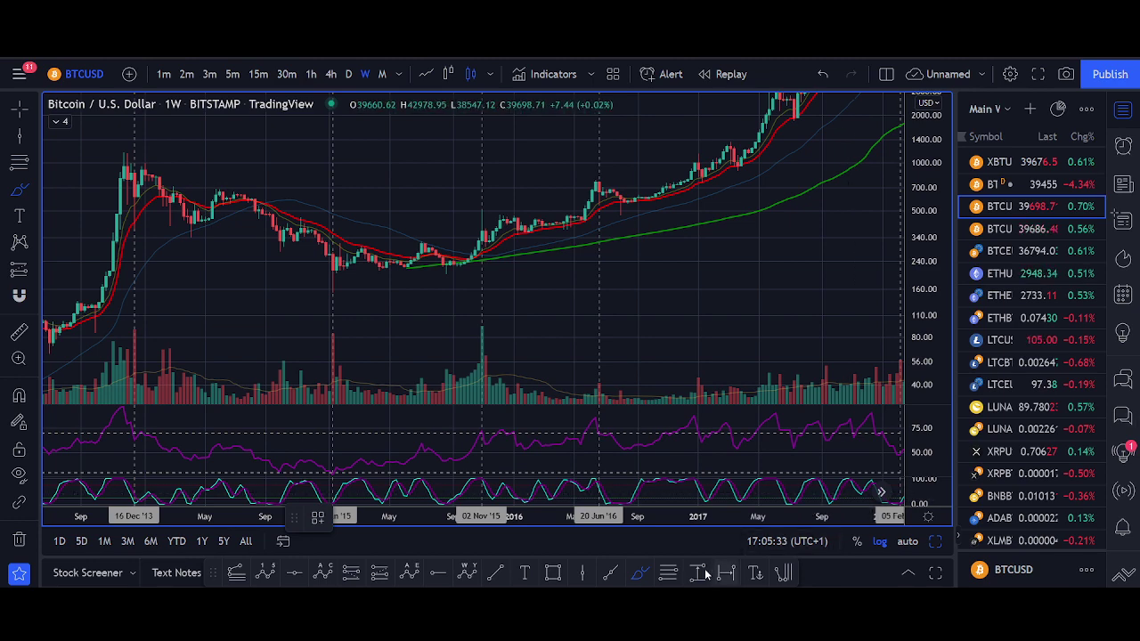
mouse_move(605, 169)
left_mouse_down()
mouse_move(566, 170)
mouse_move(603, 168)
left_mouse_up()
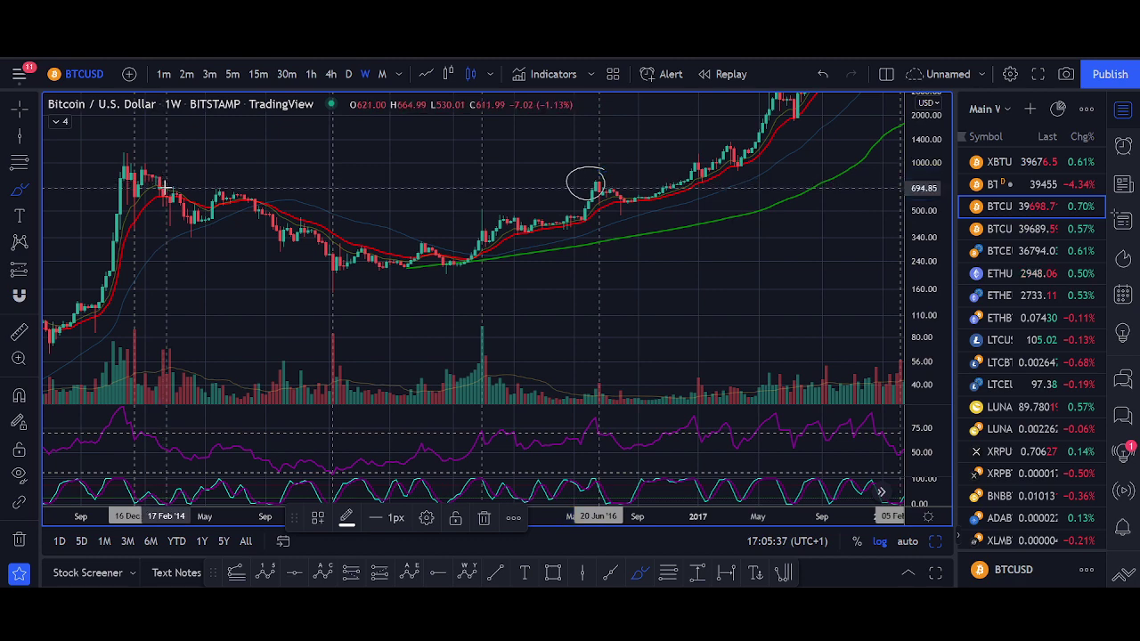
mouse_move(167, 188)
left_mouse_down()
mouse_move(646, 167)
mouse_move(649, 204)
left_mouse_up()
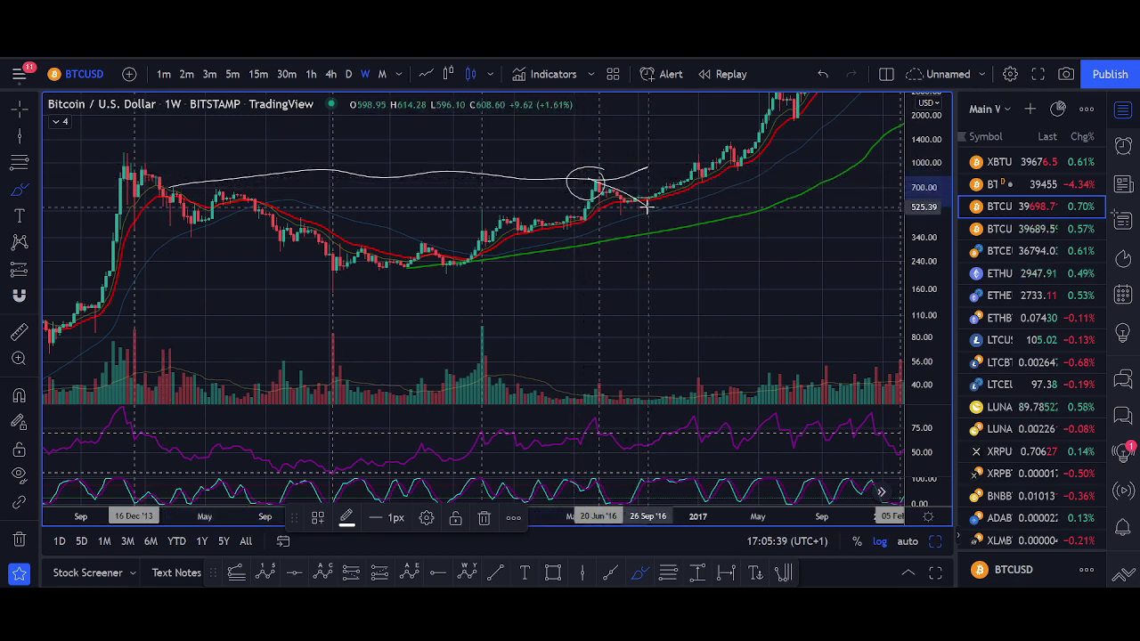
Measure the price decline from the June 2016 peak to the following low.
left_click(18, 331)
left_click(616, 181)
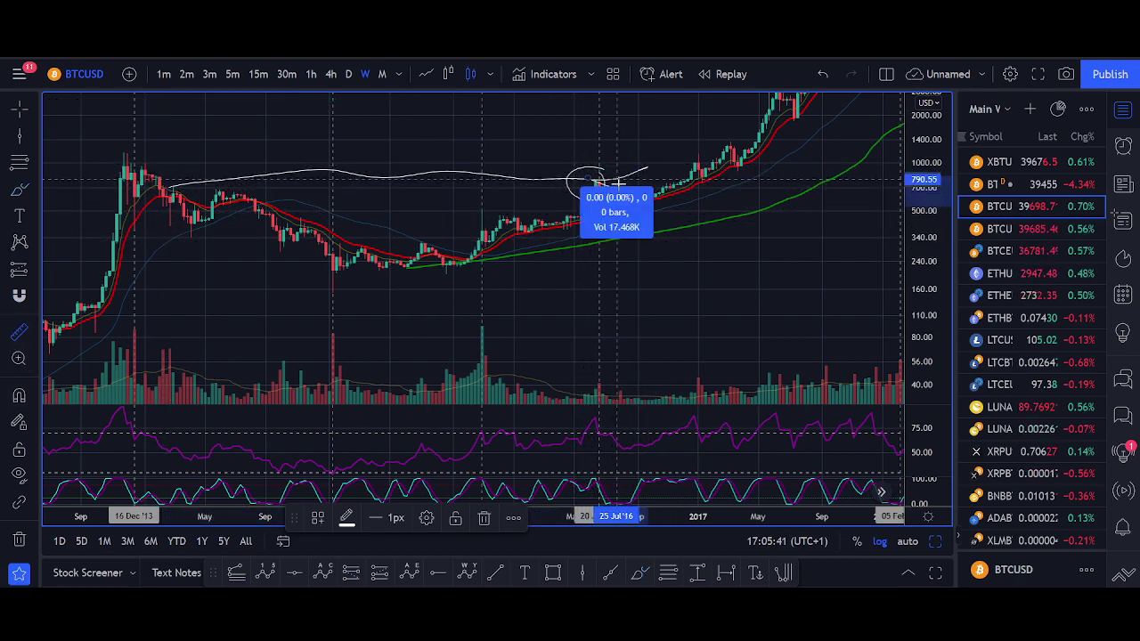
left_click(634, 212)
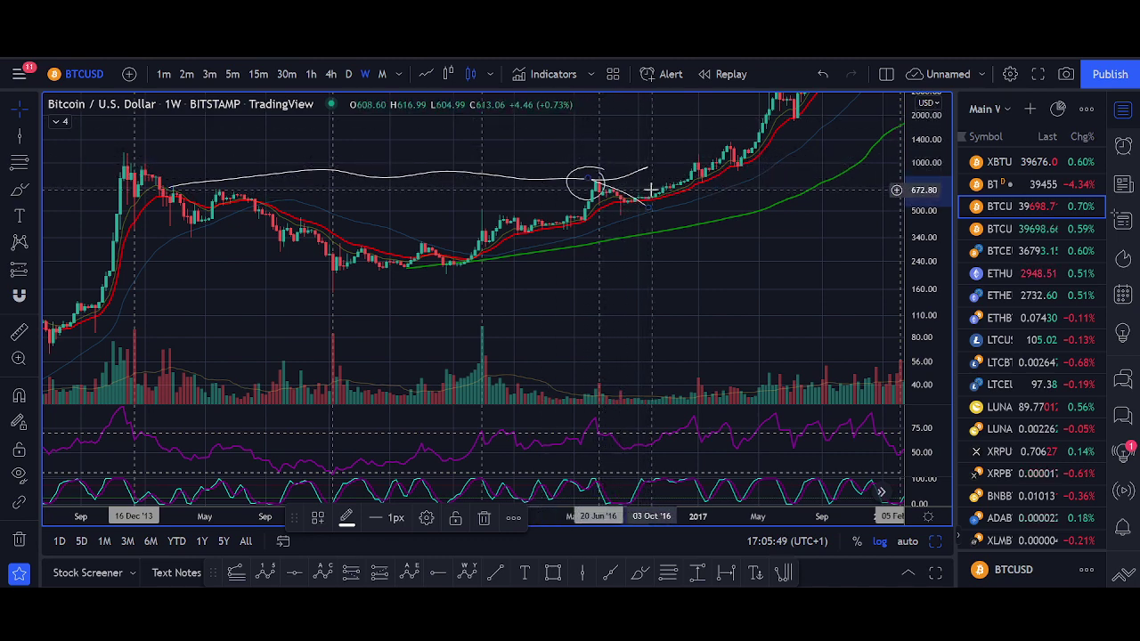
Delete the brush strokes drawn around the June 2016 peak.
right_click(651, 187)
left_click(612, 183)
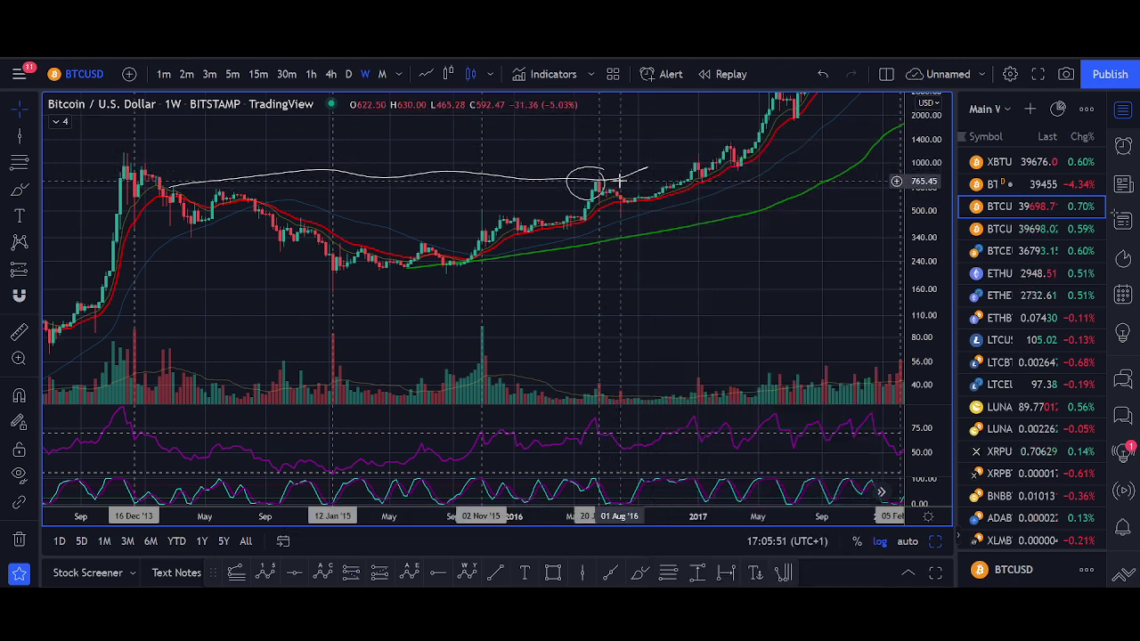
key("Delete")
left_click(576, 178)
key("Delete")
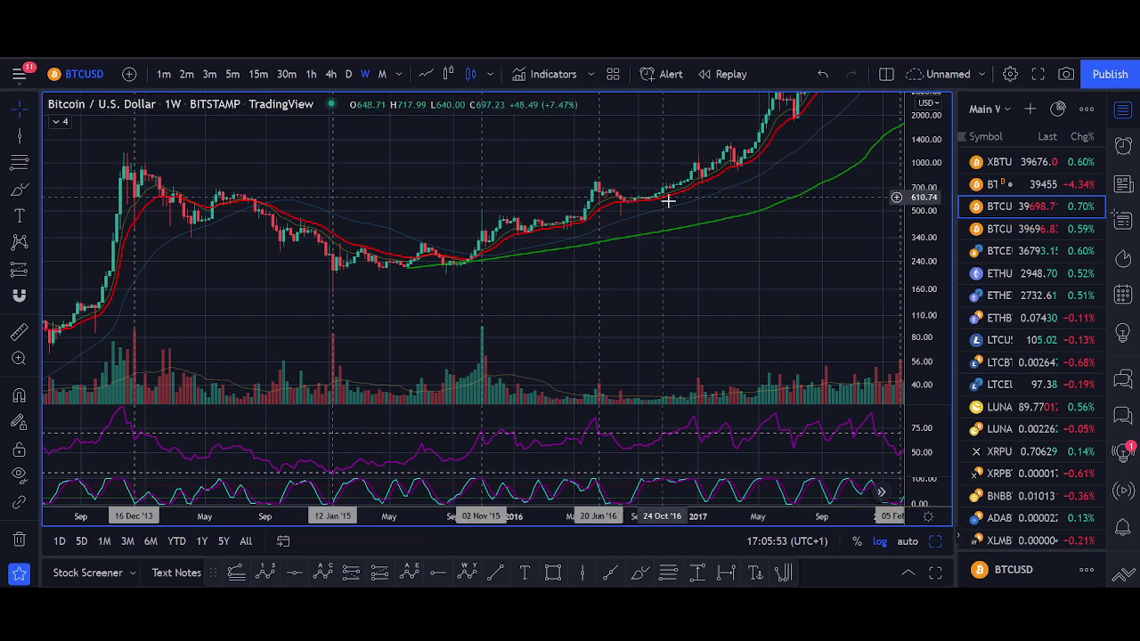
Place a vertical line on the red volume bar at the week of 18 December 2017.
left_click_drag(667, 199, 413, 350)
scroll(522, 288, "up", 4)
left_click_drag(523, 269, 599, 289)
scroll(599, 289, "left", 3)
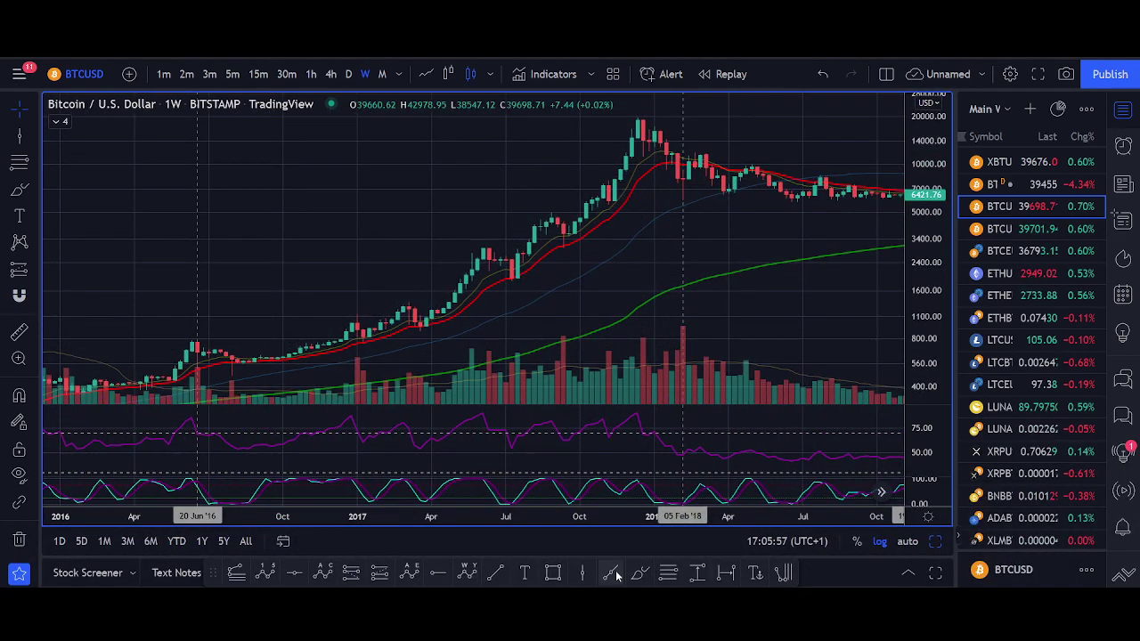
left_click(579, 575)
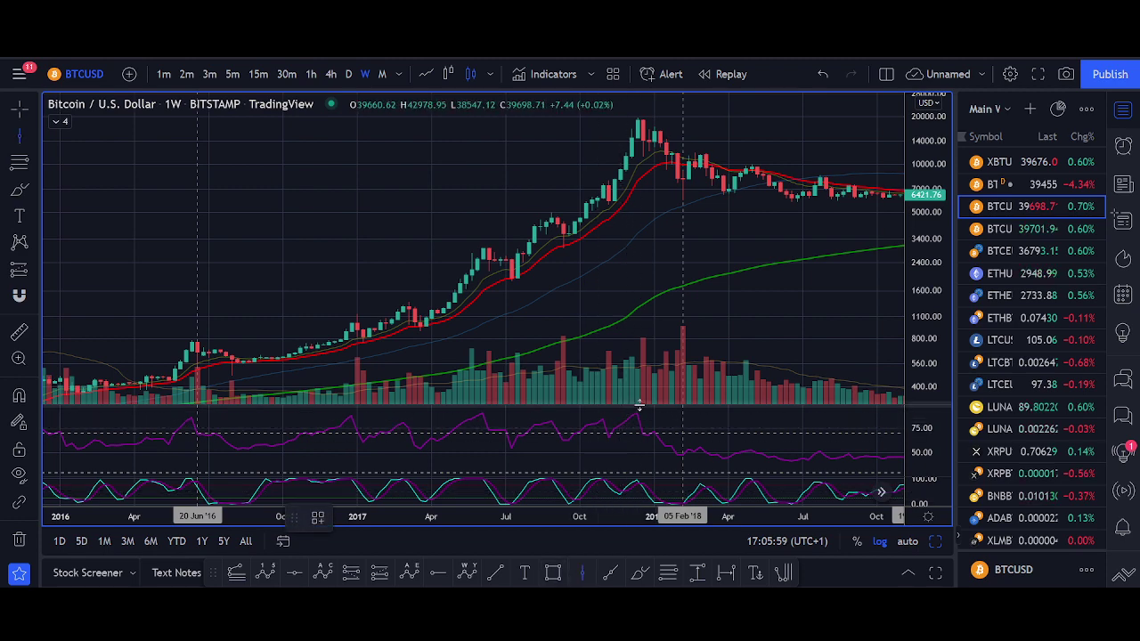
left_click(642, 396)
left_click_drag(732, 246, 702, 313)
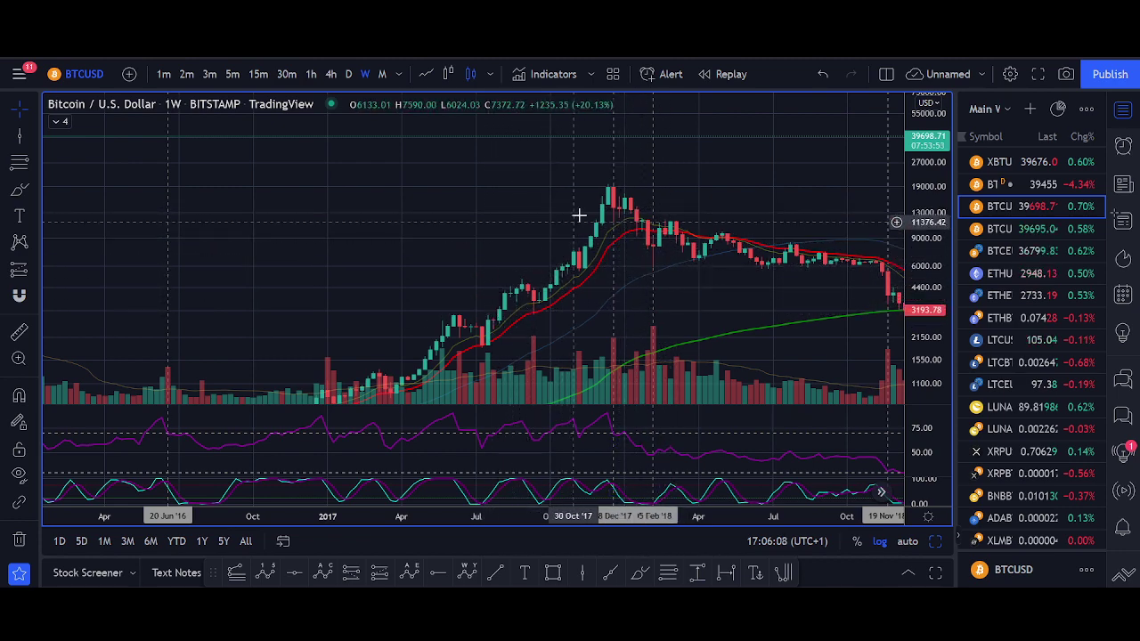
Delete the vertical line at the week of 18 December 2017.
scroll(570, 320, "up", 3)
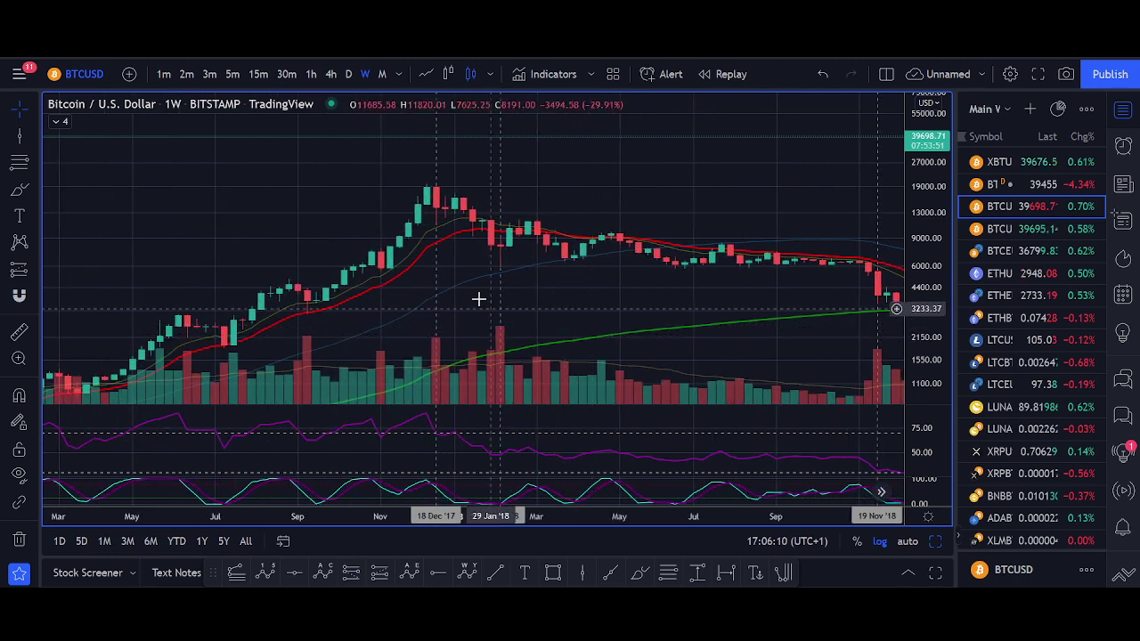
left_click(438, 272)
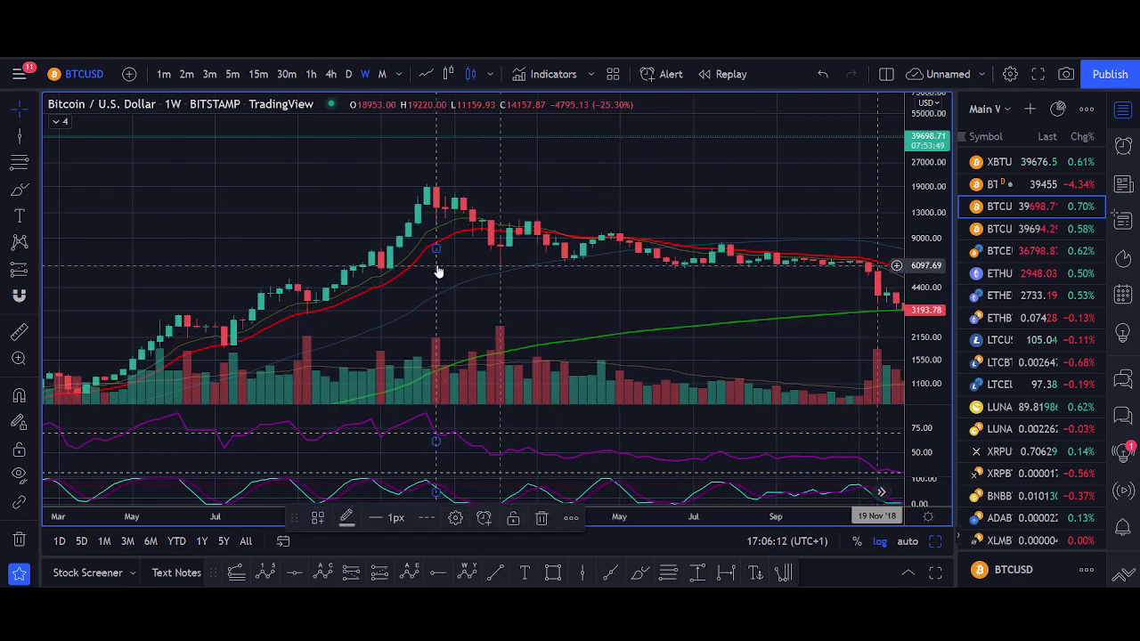
key("Delete")
Measure the price decline and duration from the week of 5 March 2018 to the week of 24 December 2018.
scroll(623, 258, "down", 4)
left_click_drag(717, 290, 689, 317)
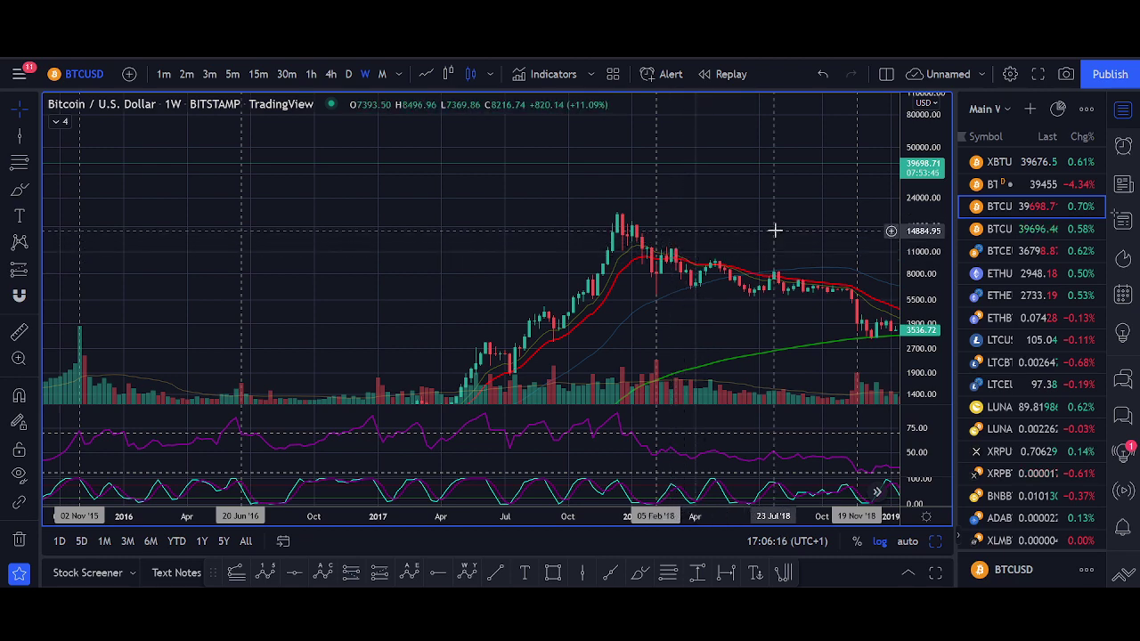
left_click_drag(775, 229, 651, 188)
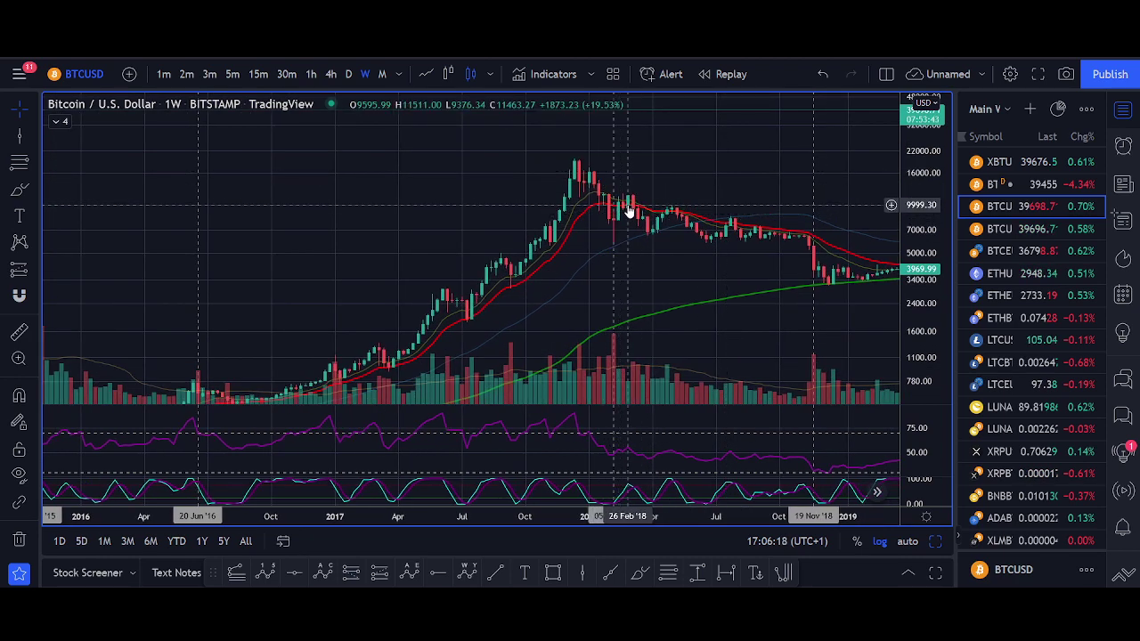
left_click(632, 203, "shift")
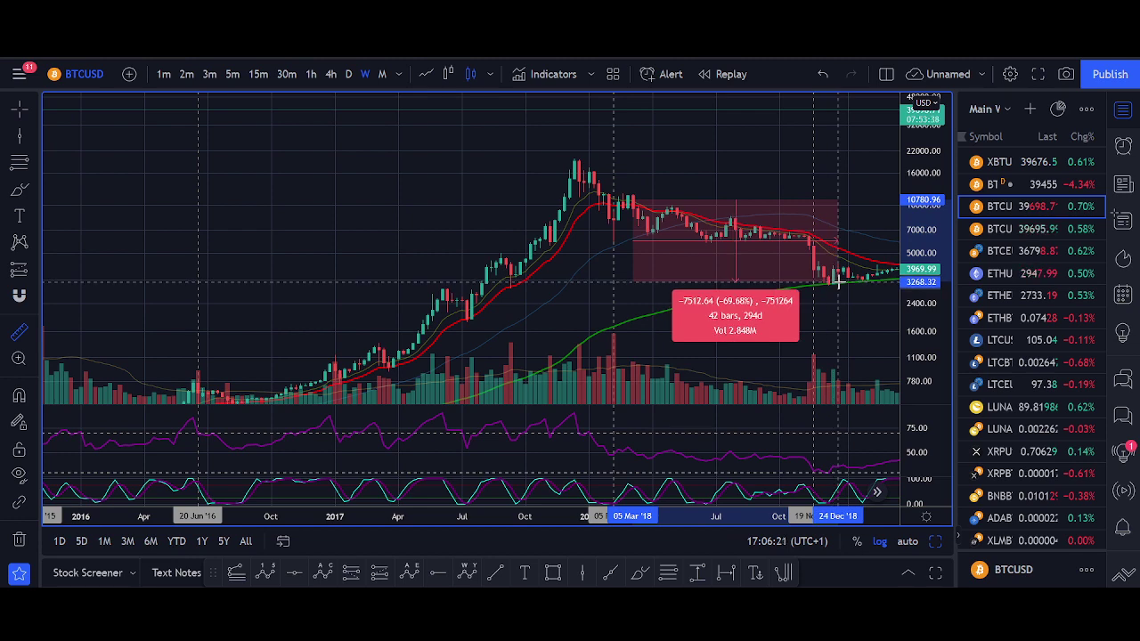
scroll(838, 282, "down", 3)
key("Escape")
Measure the price decline from the week of 26 November 2018 to the week of 17 December 2018.
scroll(738, 300, "up", 3)
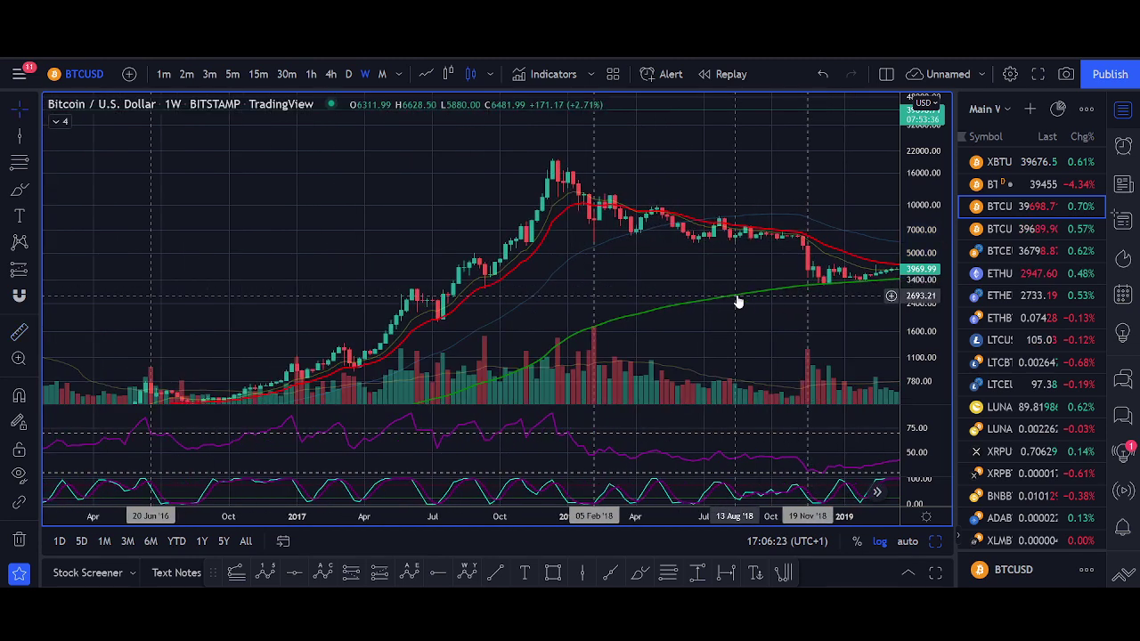
left_click_drag(823, 280, 585, 272)
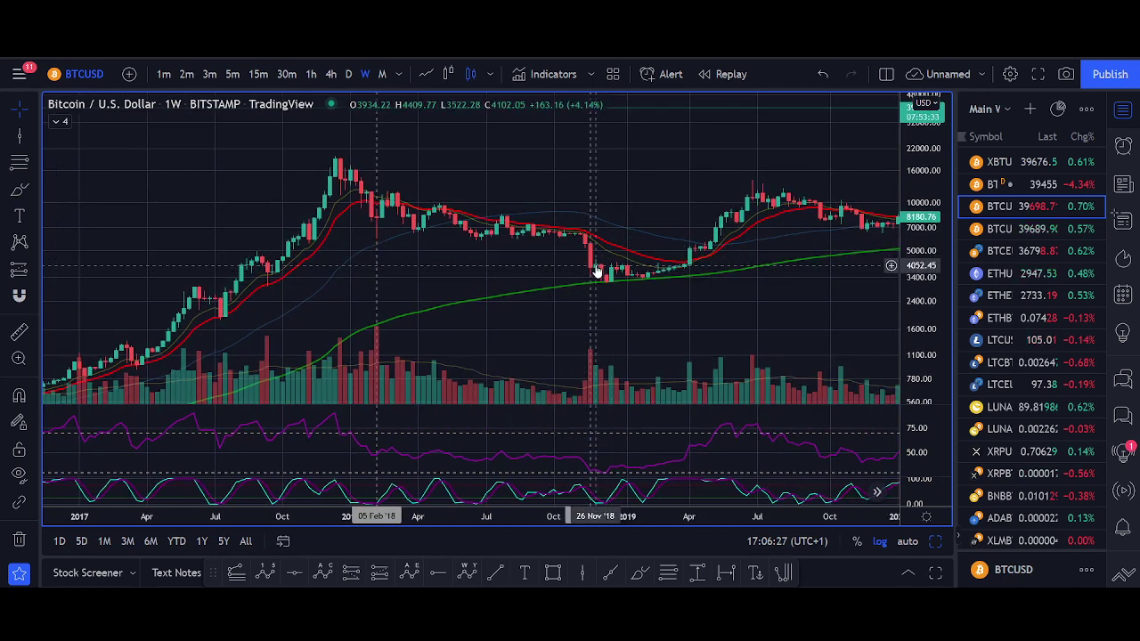
left_click(597, 271, "shift")
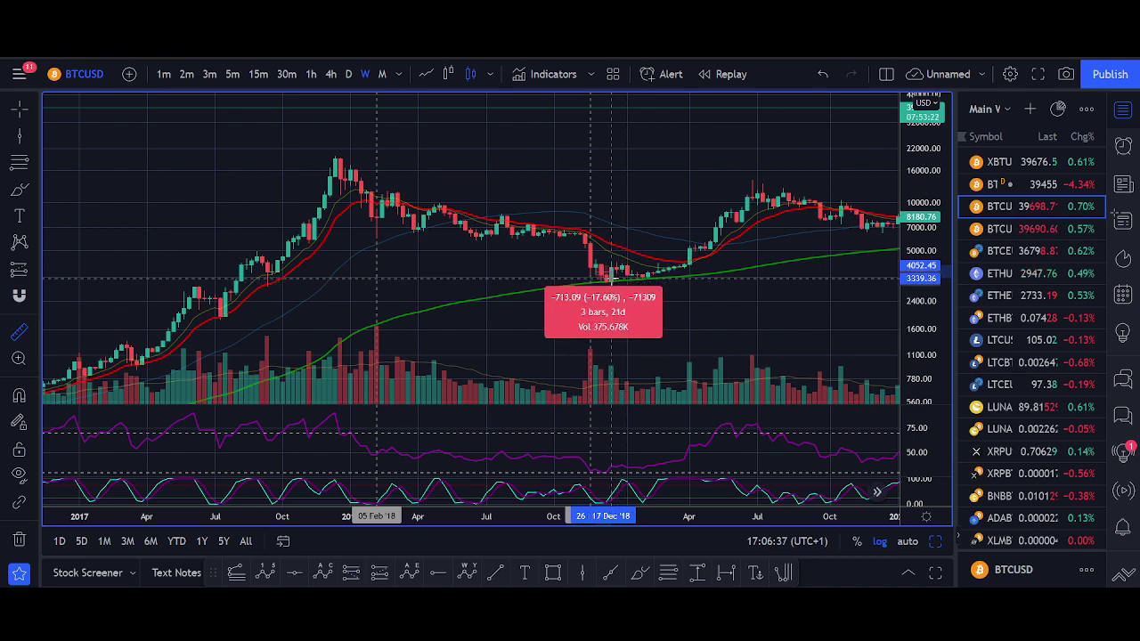
key("Escape")
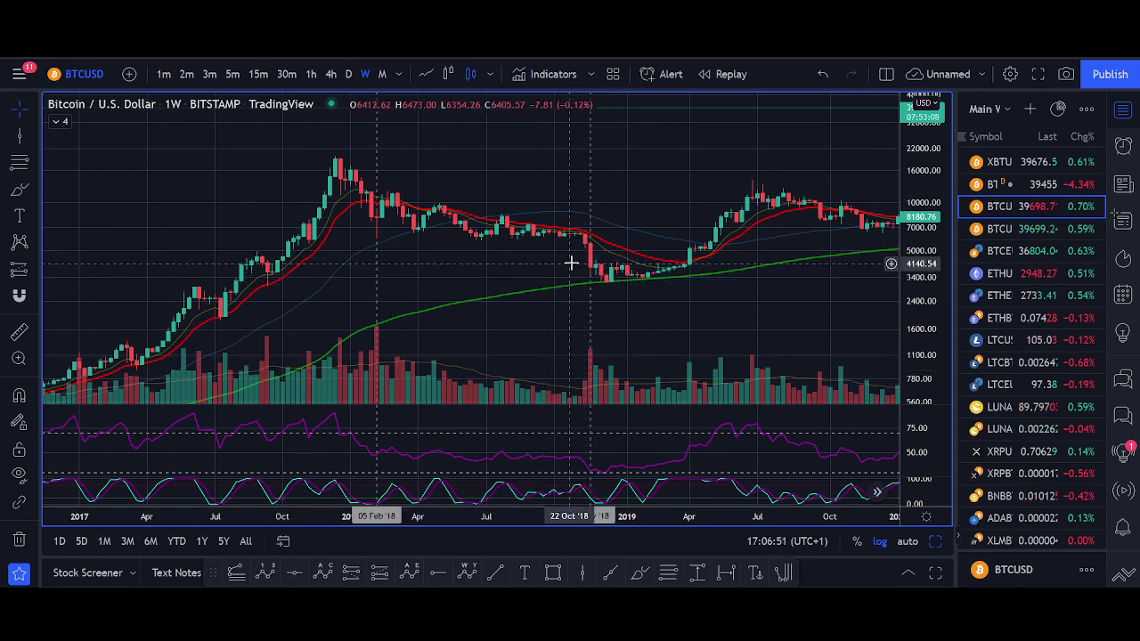
Measure the drop from the week of 23 April 2018 to the December 2018 low and the range from 10 December 2018 through March 2019.
left_click(434, 155, "shift")
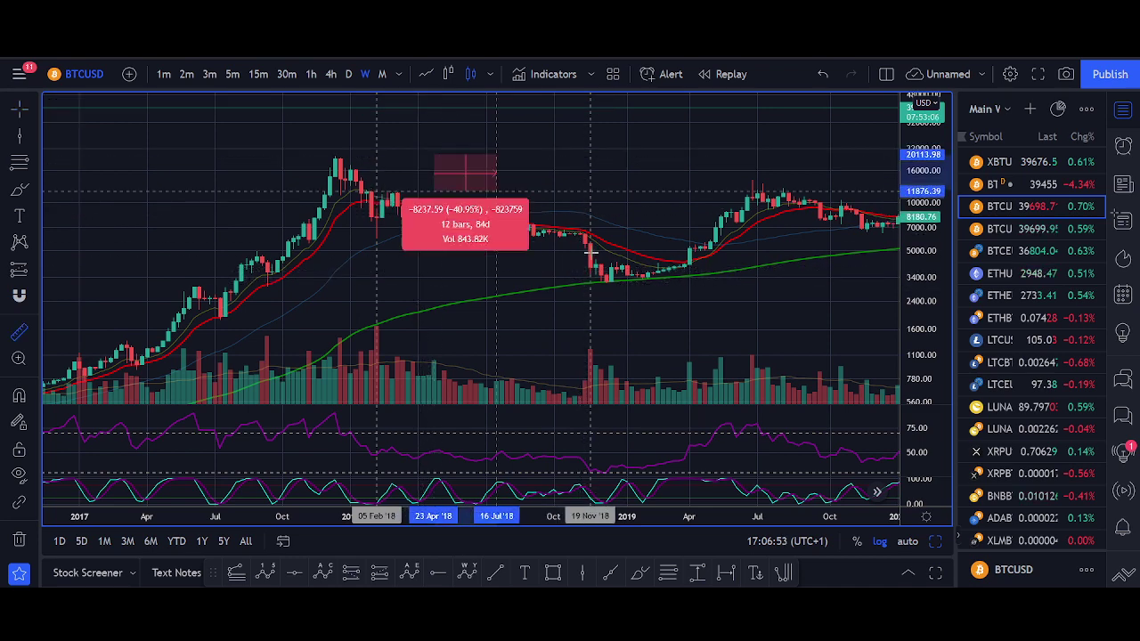
left_click(615, 268)
scroll(593, 306, "up", 5)
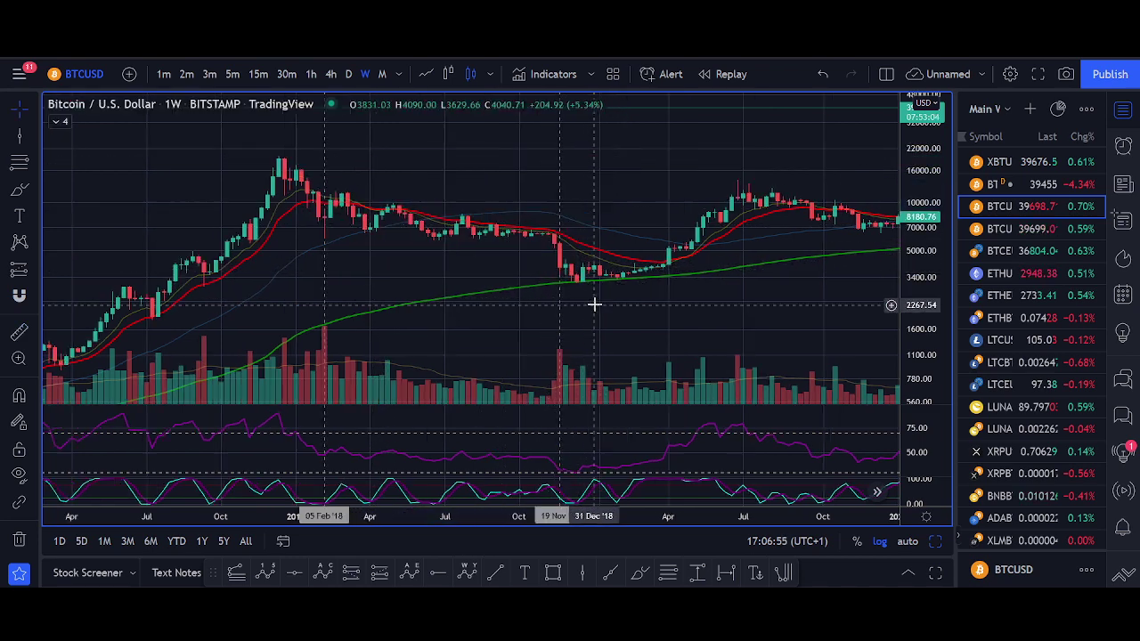
left_click(427, 267, "shift")
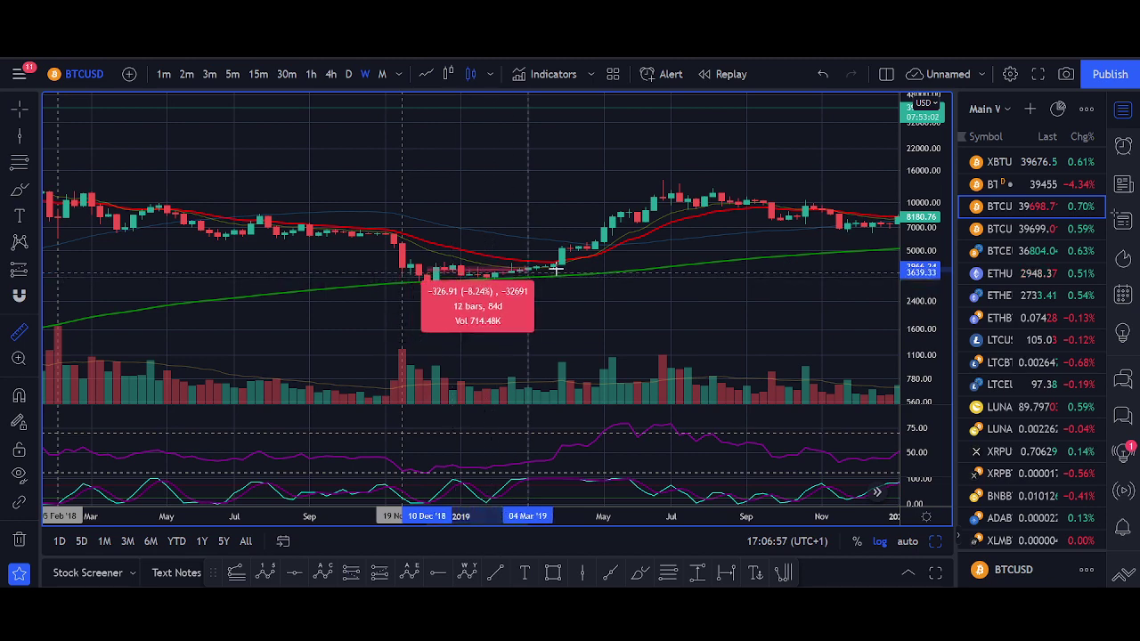
left_click(552, 414)
Place a vertical line on the large red volume bar of late June 2019.
scroll(525, 374, "up", 3)
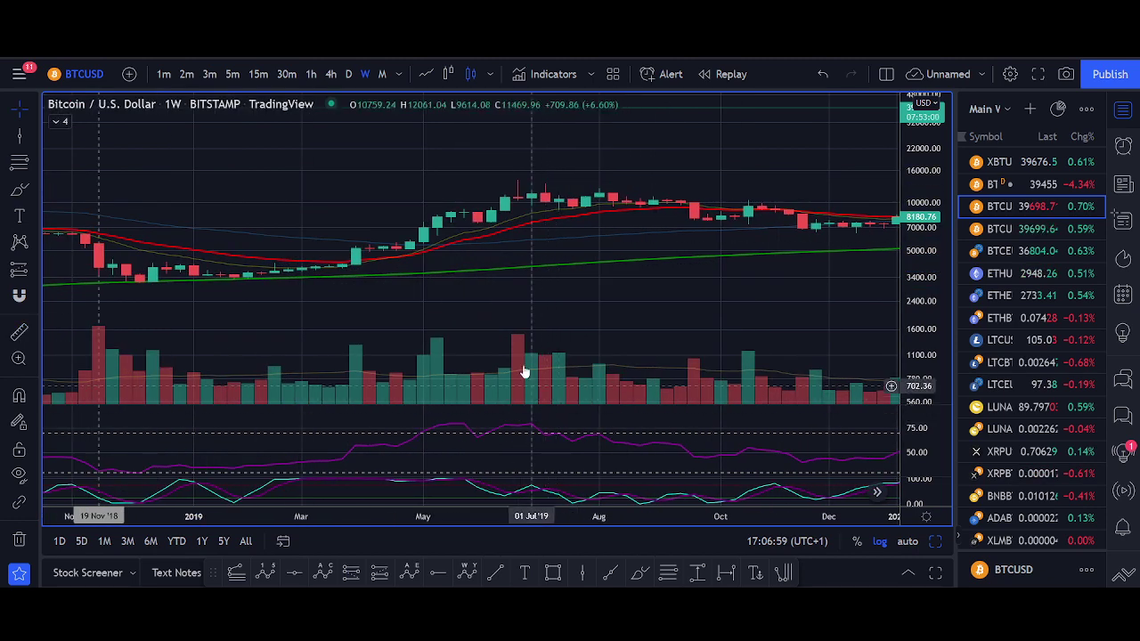
left_click(579, 573)
left_click(523, 248)
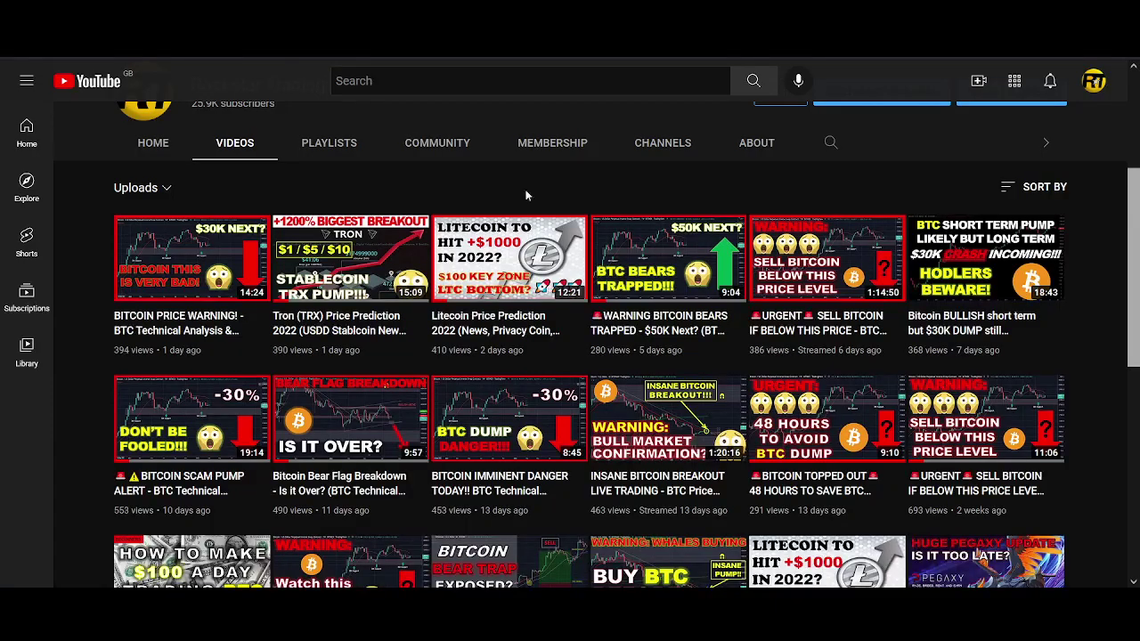
Examine the price reaction at each marked volume climax on the weekly Bitcoin chart, from 2013 through March 2020 to the latest candles.
scroll(596, 303, "down", 10)
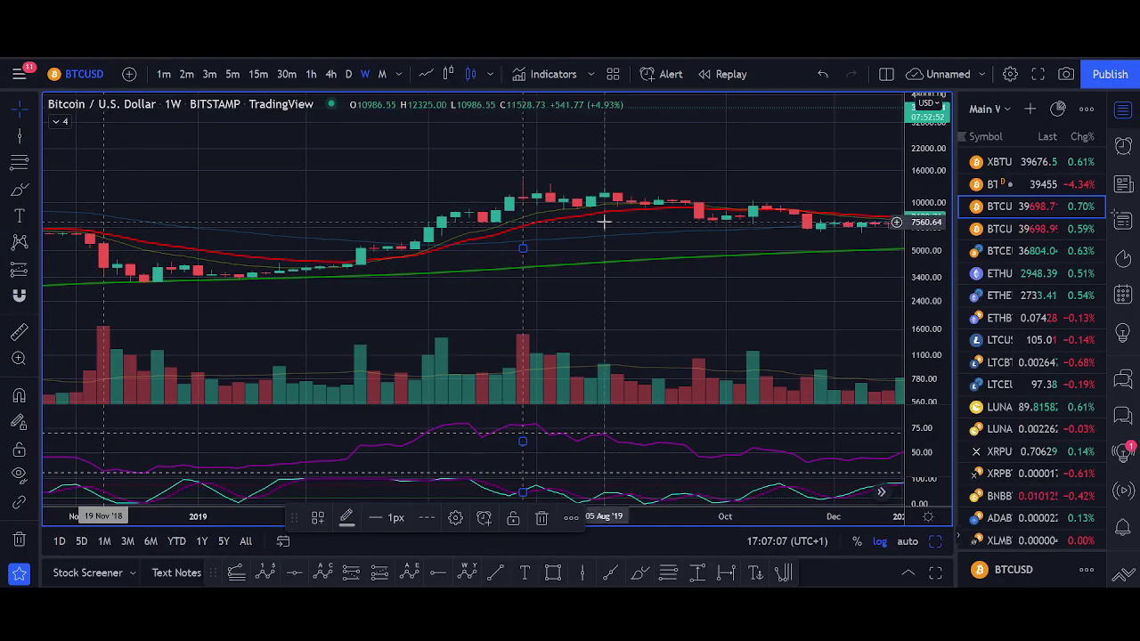
left_click(591, 272)
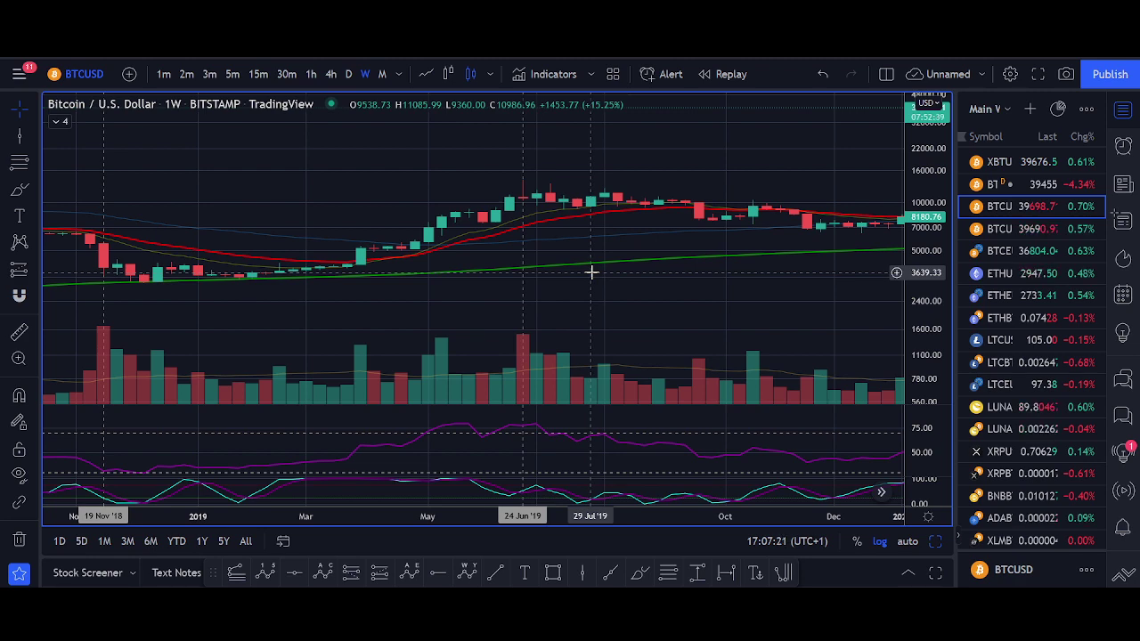
scroll(507, 259, "down", 3)
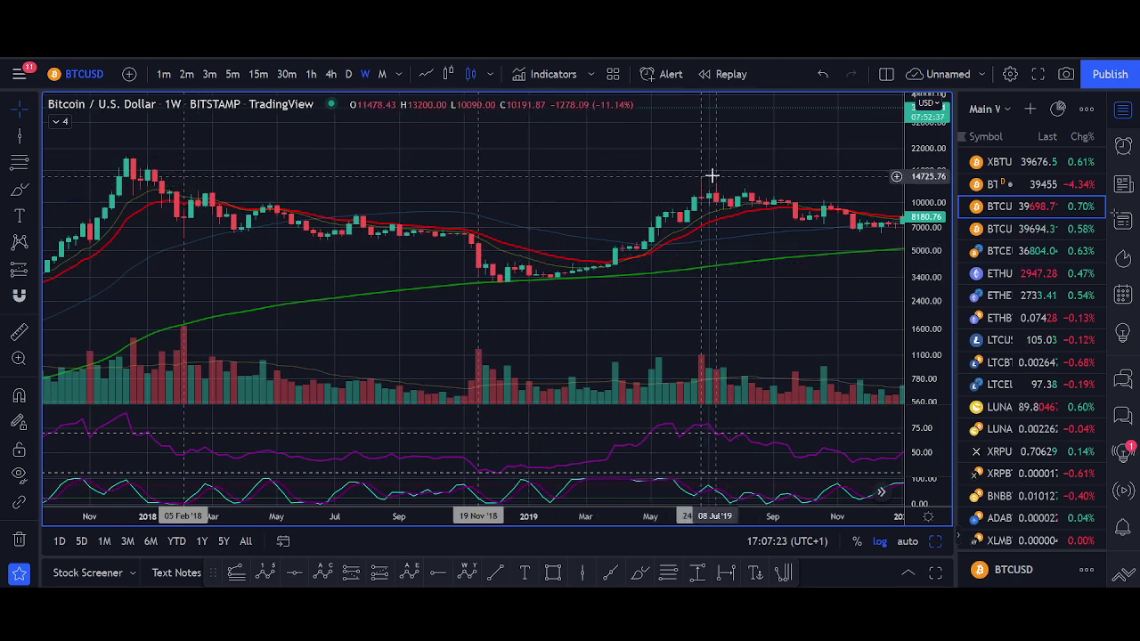
scroll(713, 177, "down", 2)
scroll(499, 307, "down", 2)
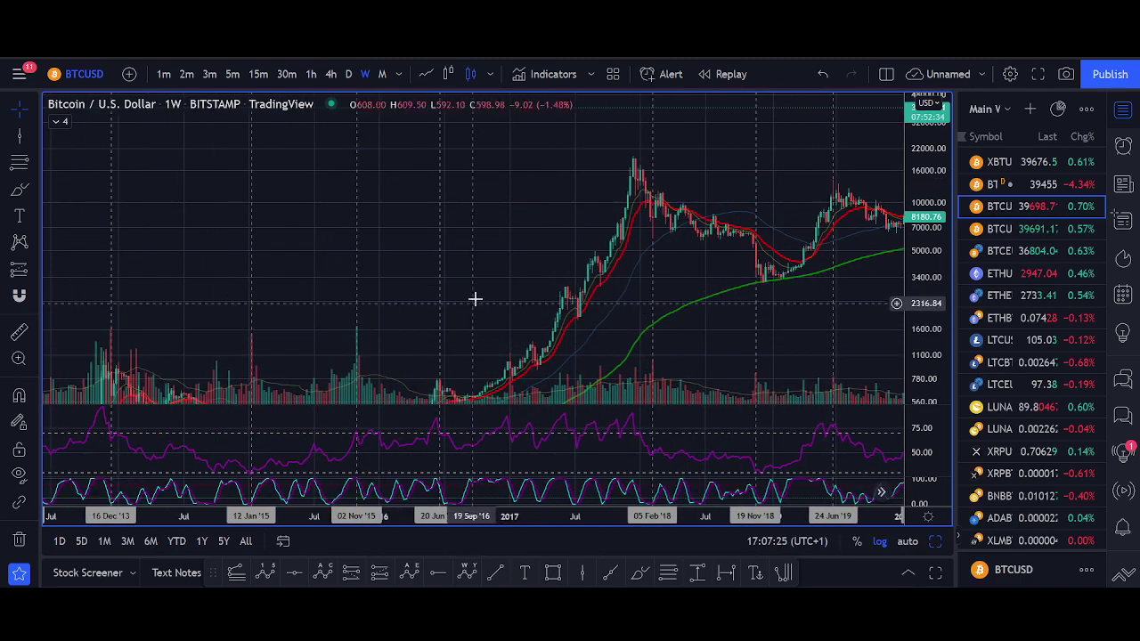
left_click_drag(483, 296, 619, 115)
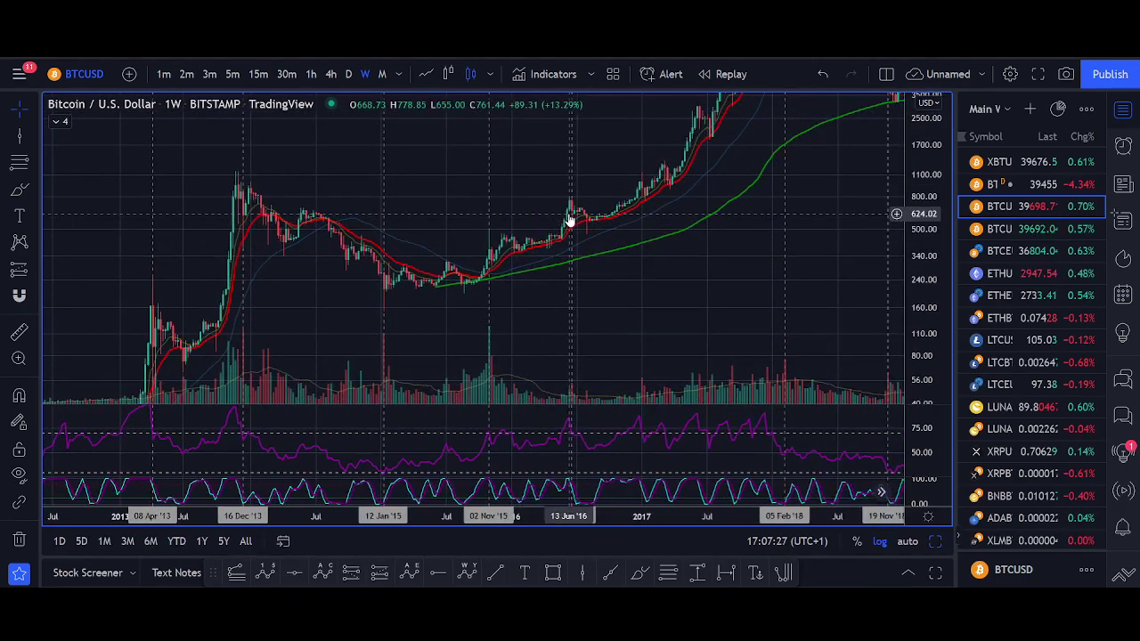
left_click_drag(671, 229, 173, 437)
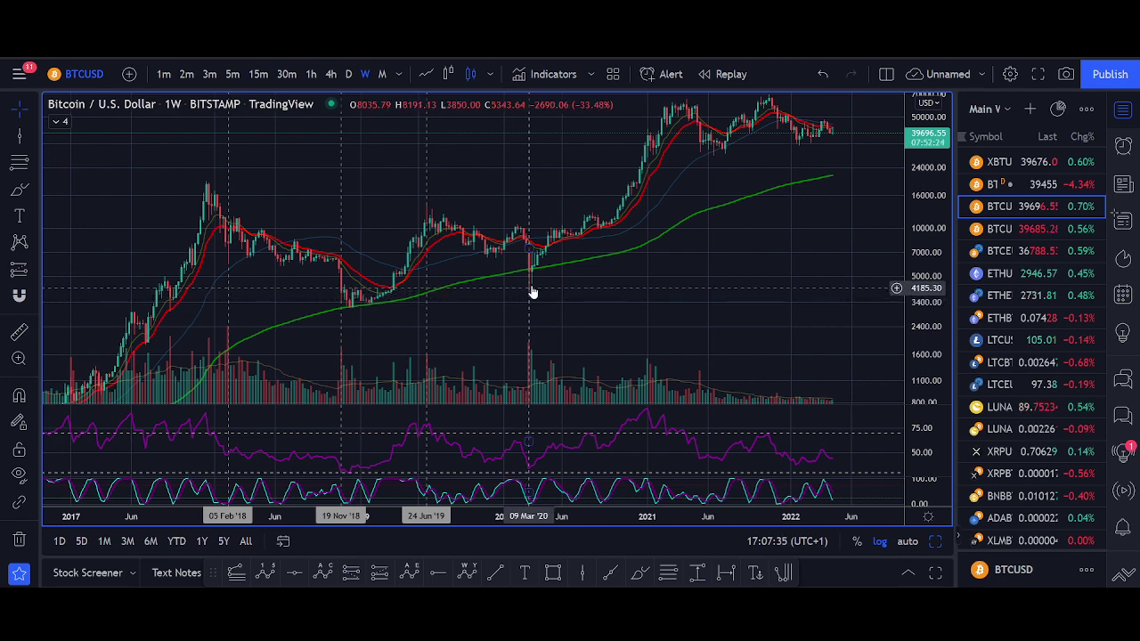
left_click_drag(578, 285, 537, 330)
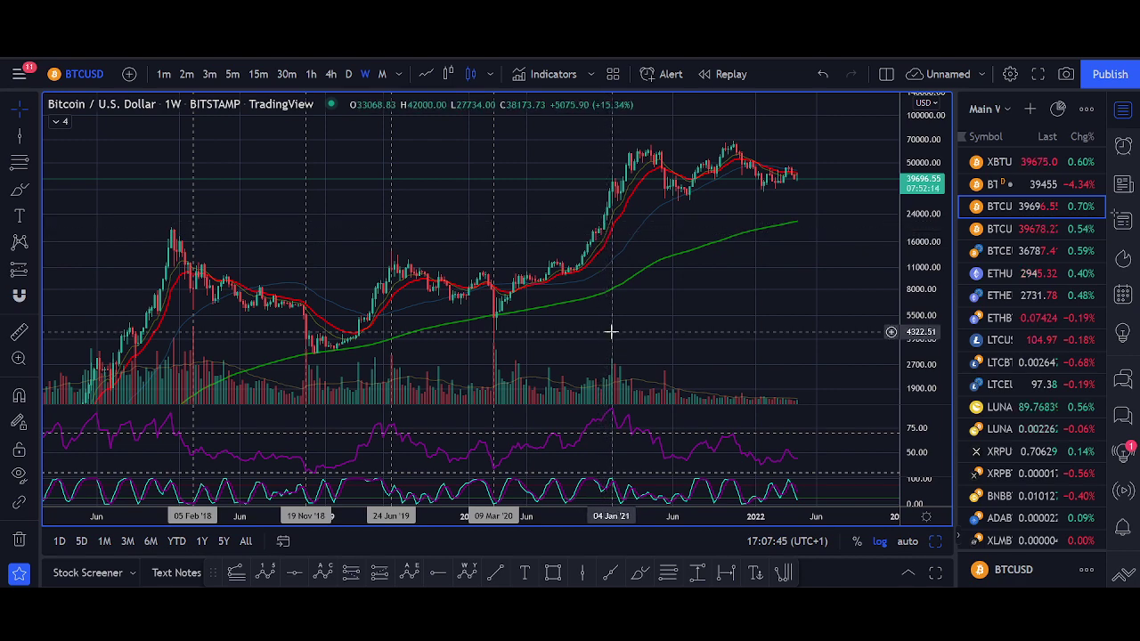
scroll(623, 247, "up", 3)
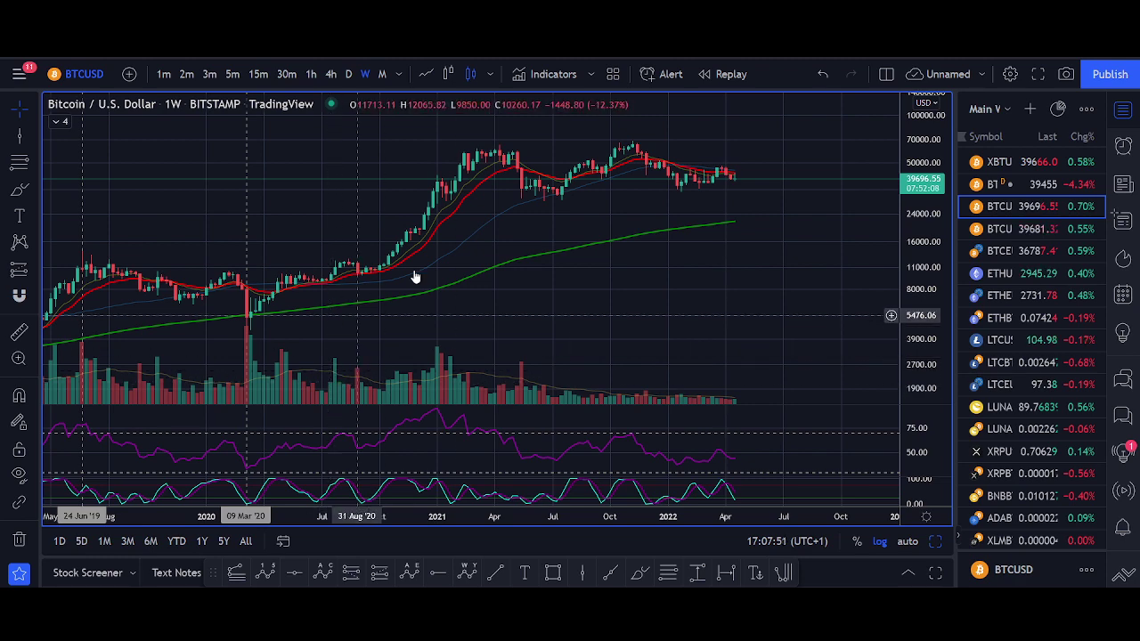
Draw a resistance rectangle across the 2021 highs and a support rectangle across the 2021 lows around 30,000, both extending past the latest candle.
scroll(415, 275, "down", 3)
left_click(552, 573)
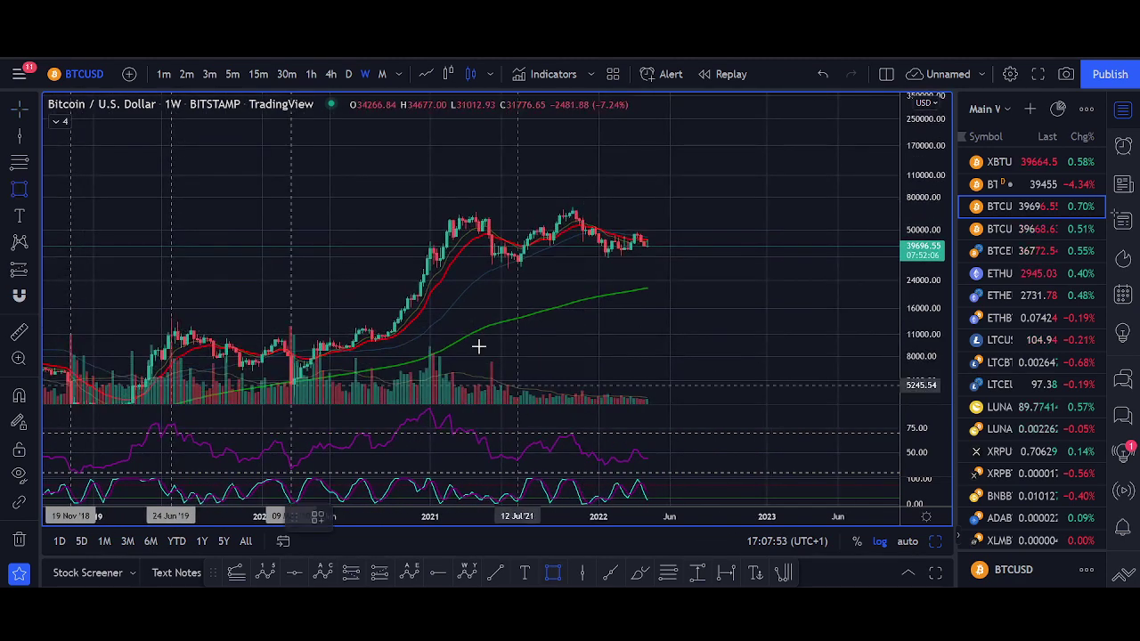
left_click_drag(437, 208, 734, 216)
left_click(727, 268)
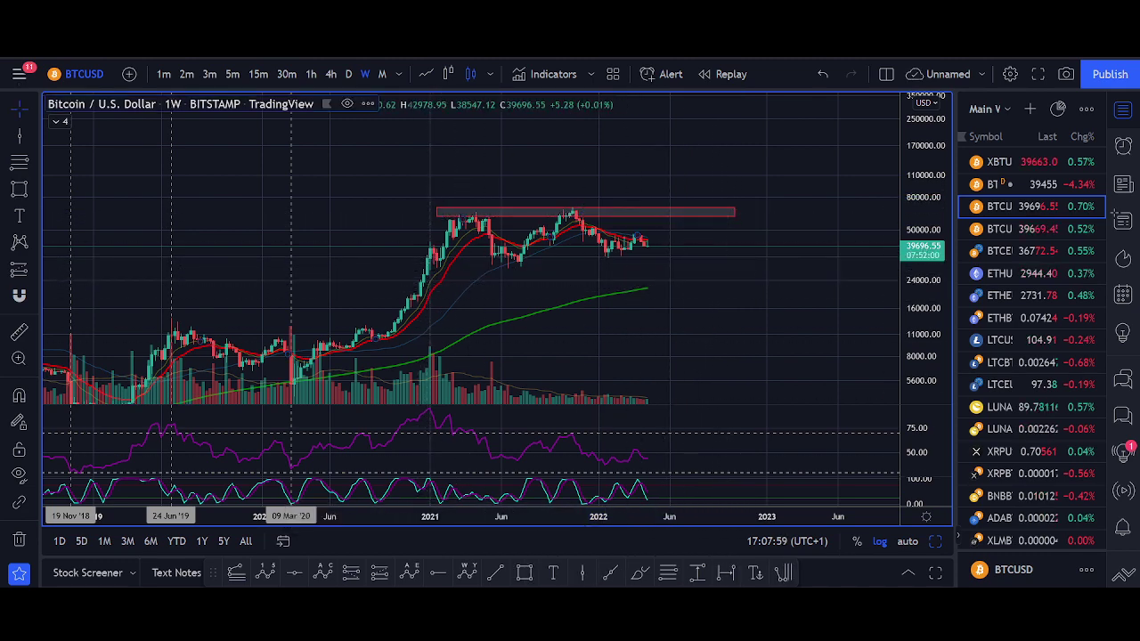
left_click(525, 573)
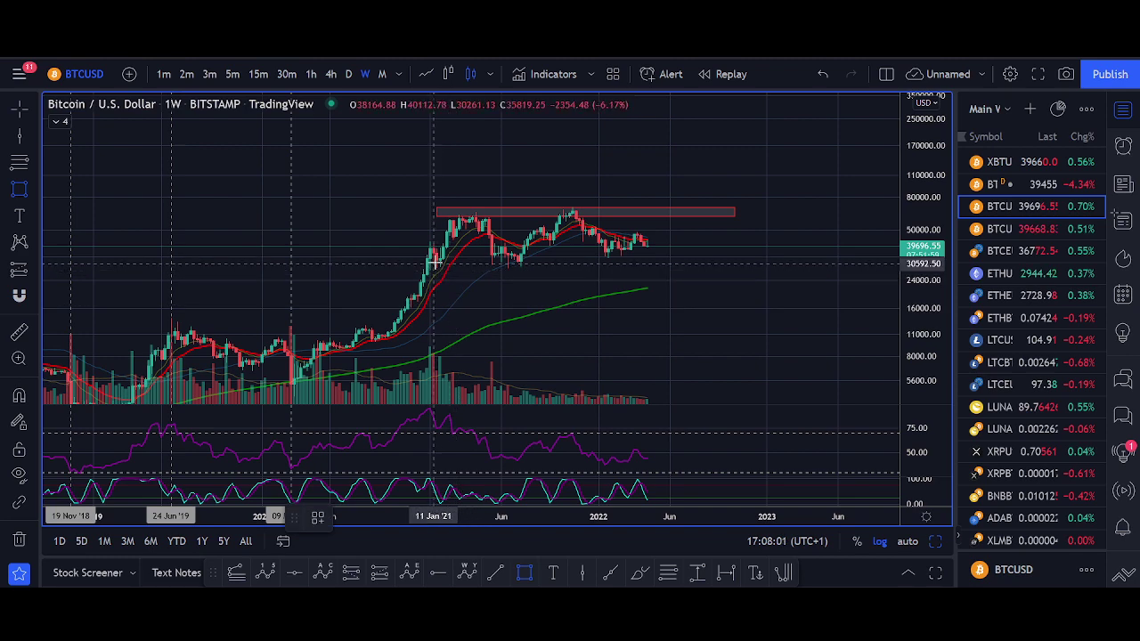
mouse_move(436, 256)
left_mouse_down()
mouse_move(671, 281)
mouse_move(757, 265)
left_mouse_up()
Draw a trend line from the April 2021 high across the November 2021 high, slightly above the resistance rectangle.
scroll(704, 321, "down", 3)
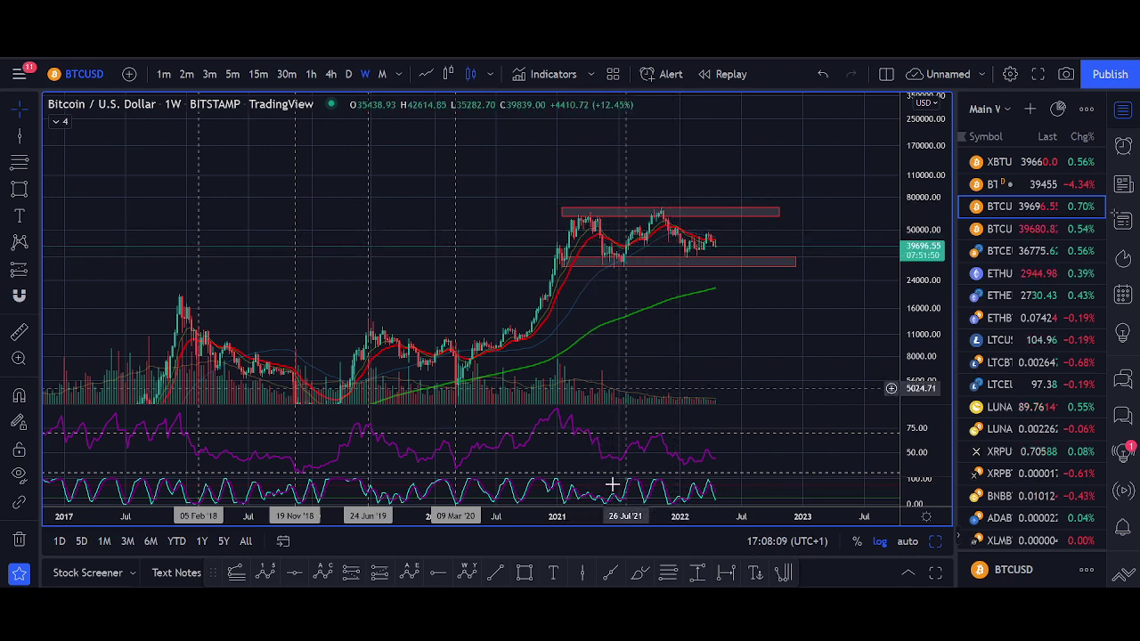
left_click(495, 573)
left_click(588, 211)
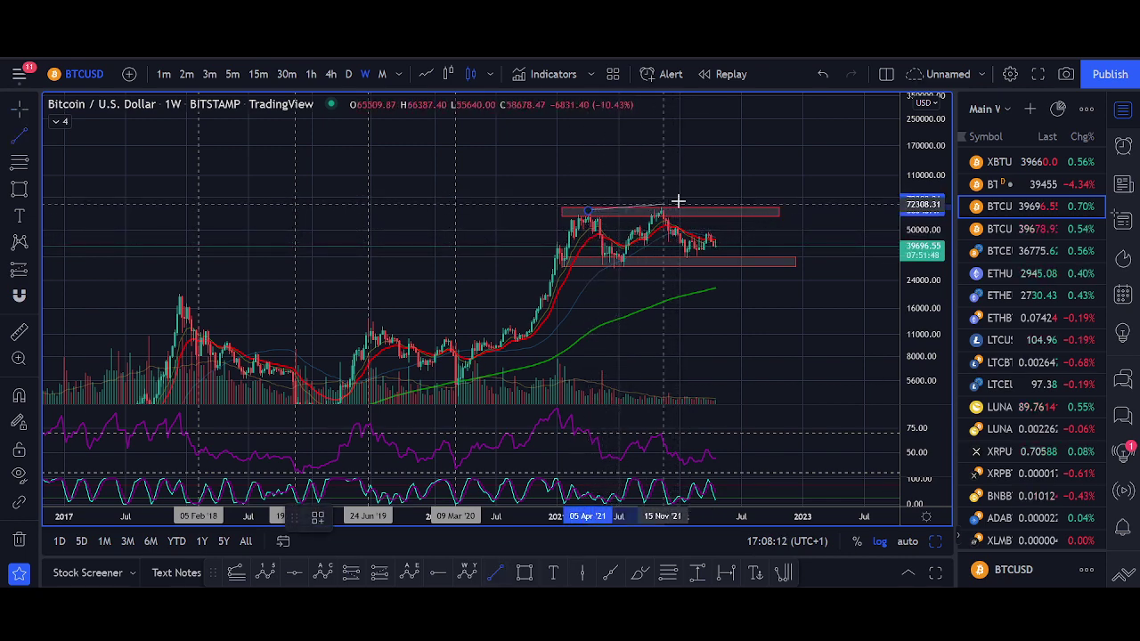
left_click(699, 204)
left_click(495, 575)
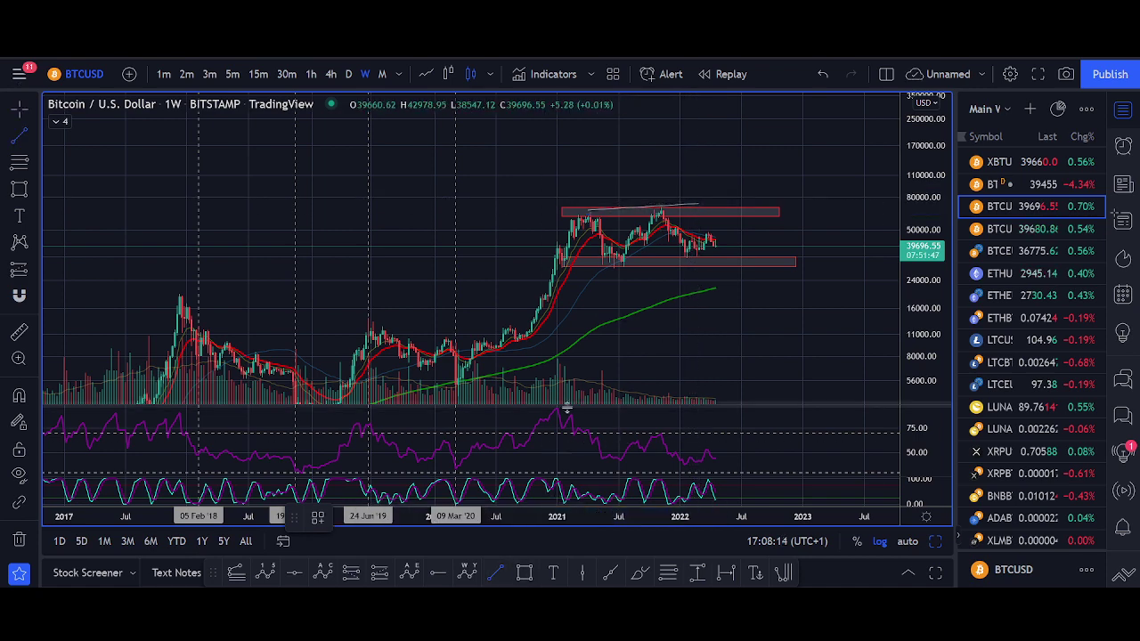
left_click(564, 408)
key("Escape")
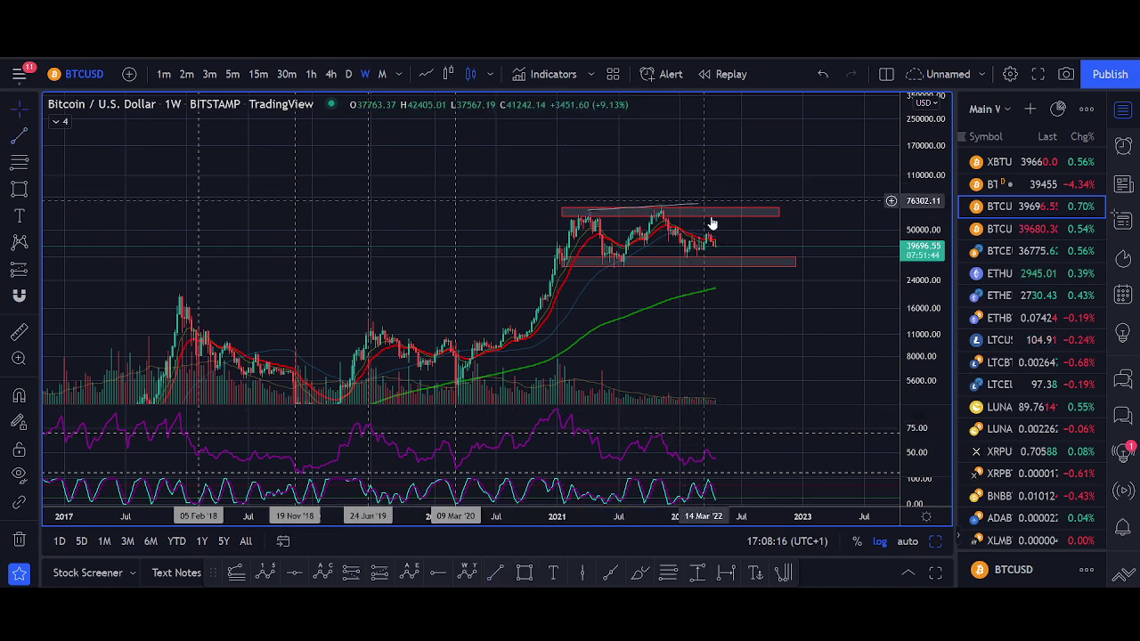
Brush a projected path from the latest price down to the support zone and up through resistance, with two roughly horizontal breakout lines.
scroll(728, 281, "down", 1)
scroll(730, 286, "down", 2)
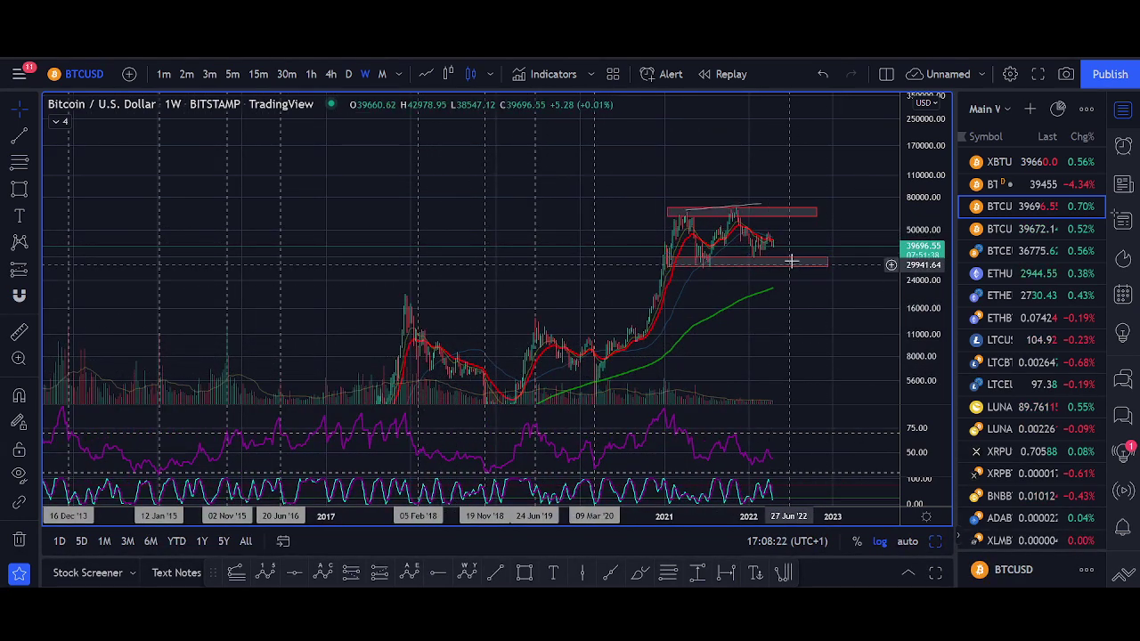
scroll(749, 252, "up", 1)
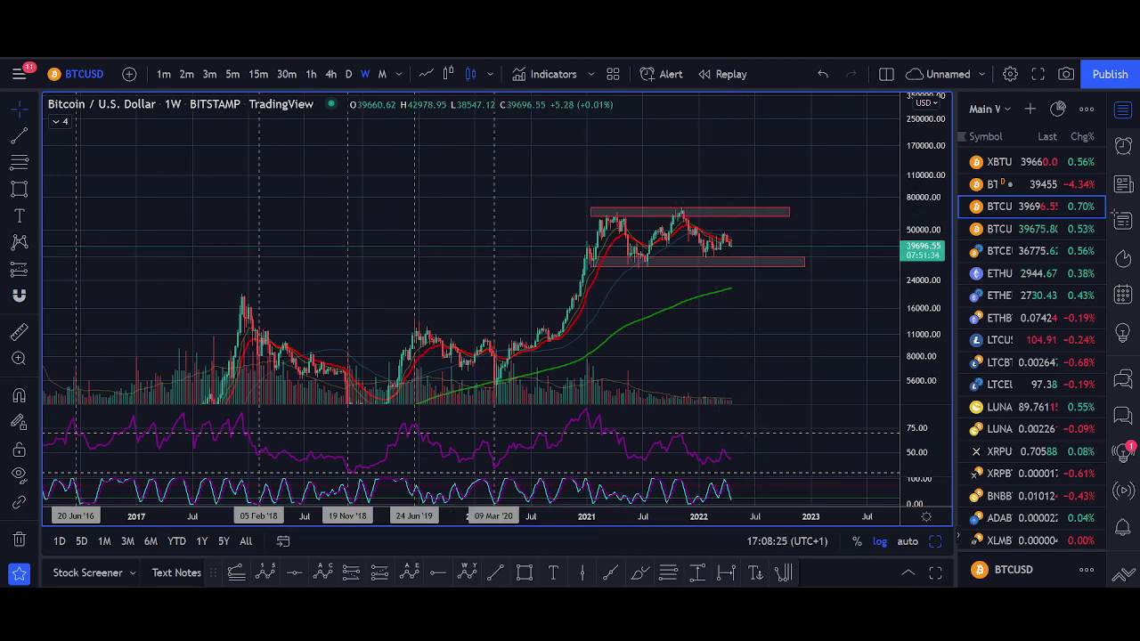
left_click(645, 576)
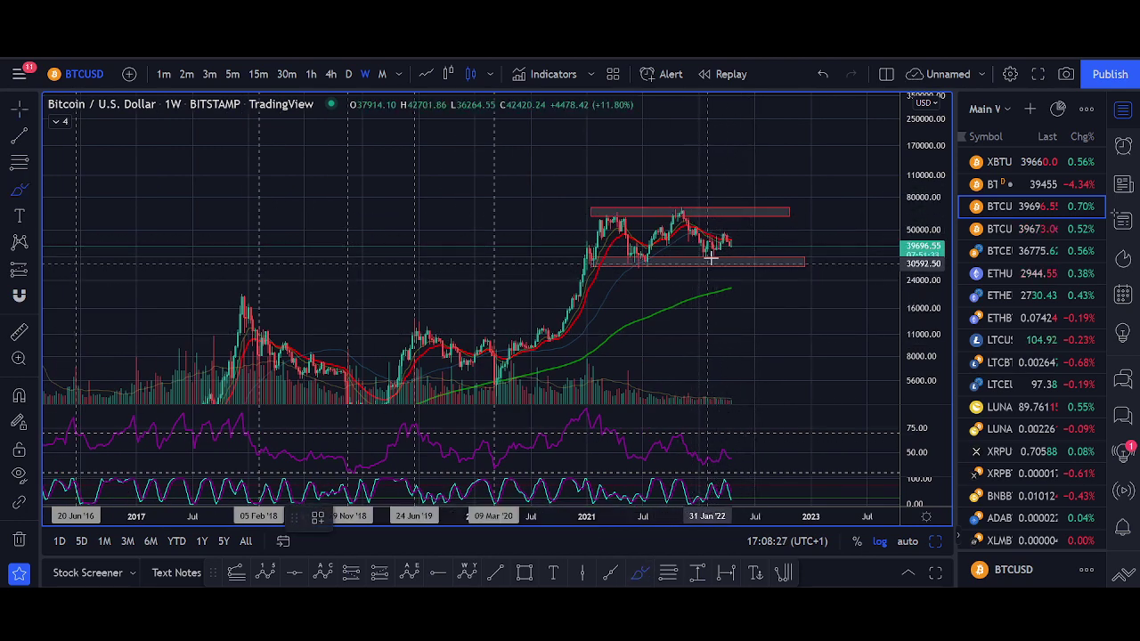
left_click_drag(725, 245, 786, 212)
left_click_drag(705, 230, 737, 230)
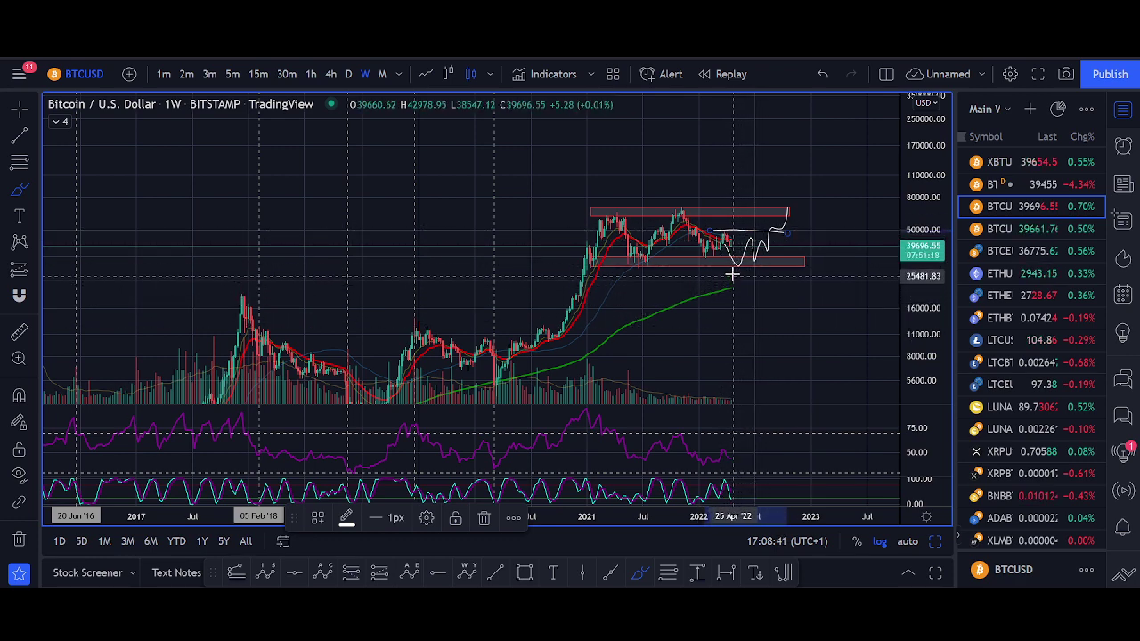
mouse_move(773, 224)
left_mouse_down()
mouse_move(774, 207)
mouse_move(804, 225)
mouse_move(828, 164)
left_mouse_up()
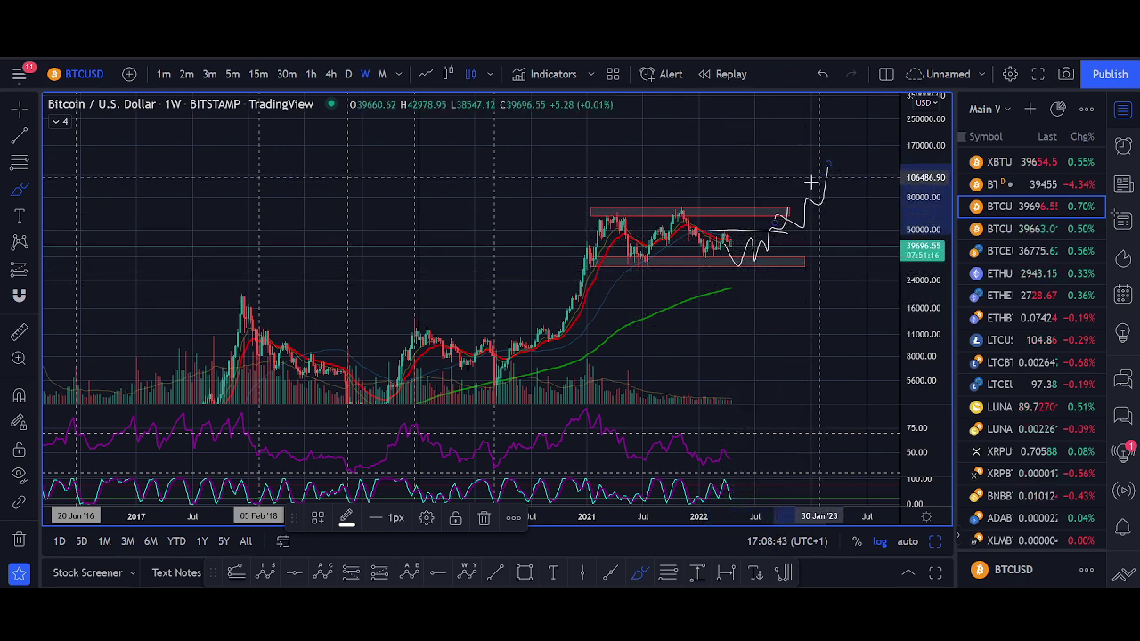
left_click_drag(780, 197, 845, 201)
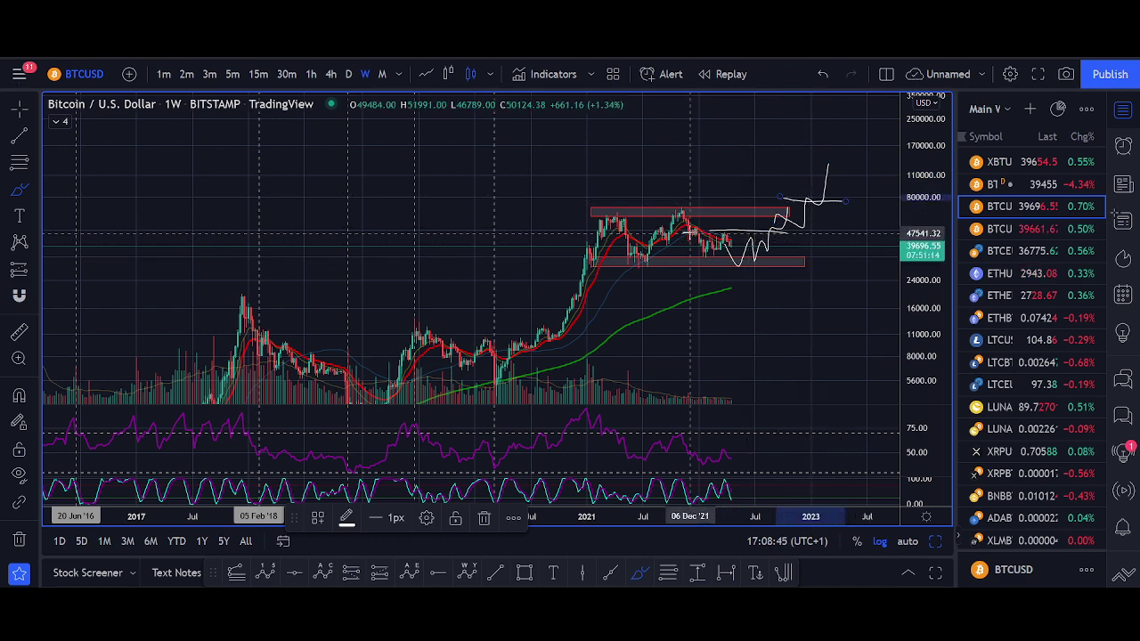
Undo the brushed projection strokes and the trend line above the 2021 highs.
left_click(822, 75)
left_click(823, 75)
left_click(823, 75)
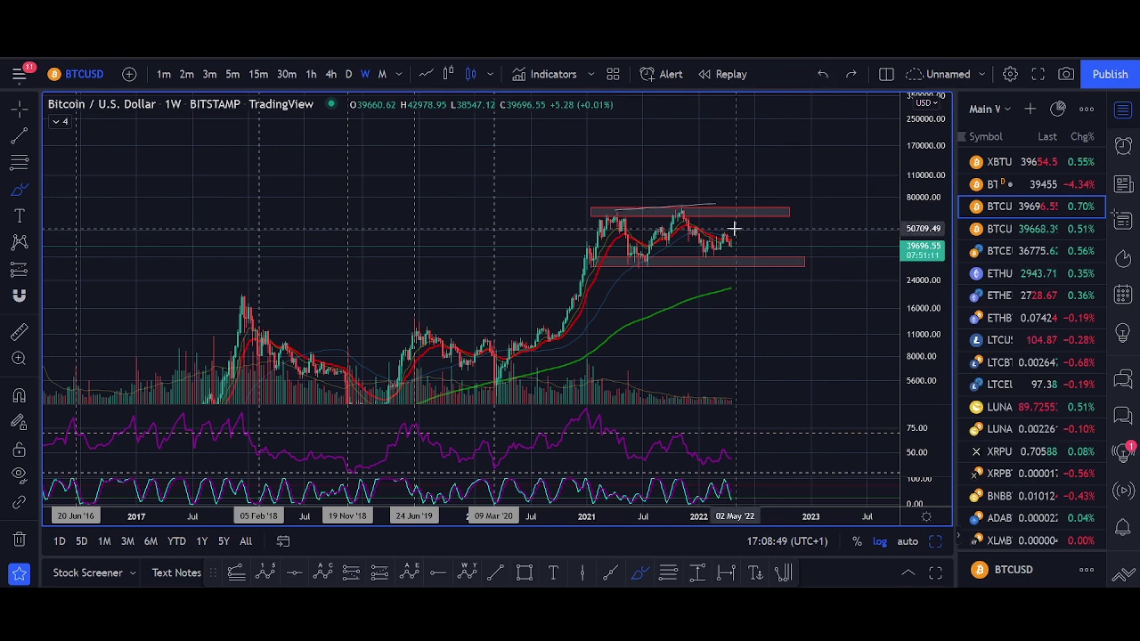
left_click(822, 74)
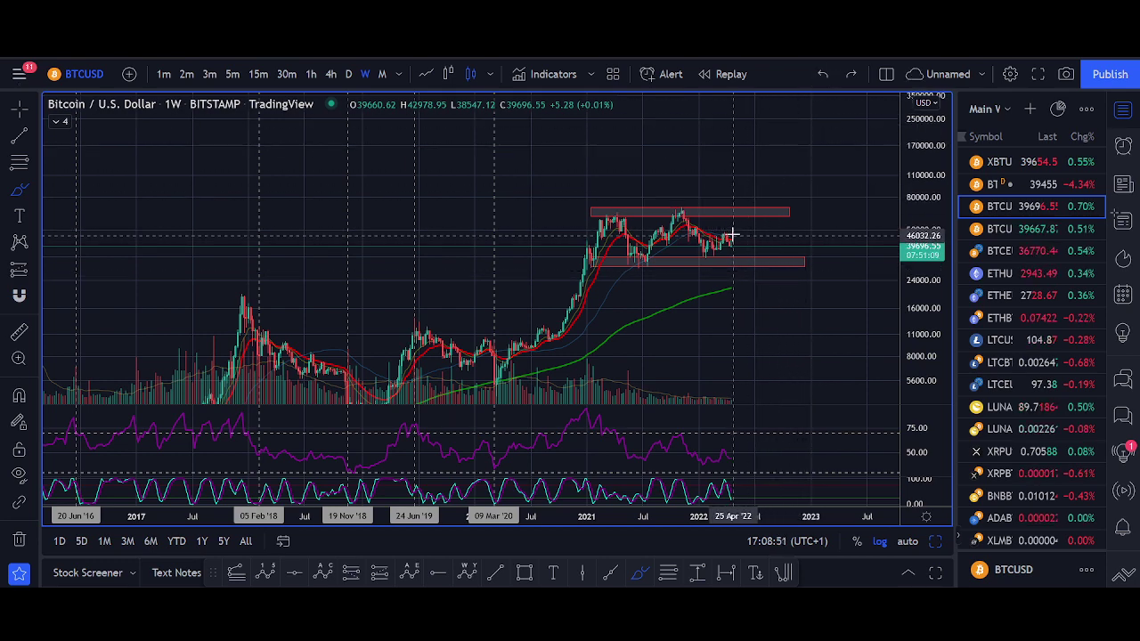
Brush a projected dip below the support zone and rebound to resistance, adding matching strokes on the RSI and volume areas and at support.
mouse_move(731, 235)
left_mouse_down()
mouse_move(750, 279)
mouse_move(789, 210)
left_mouse_up()
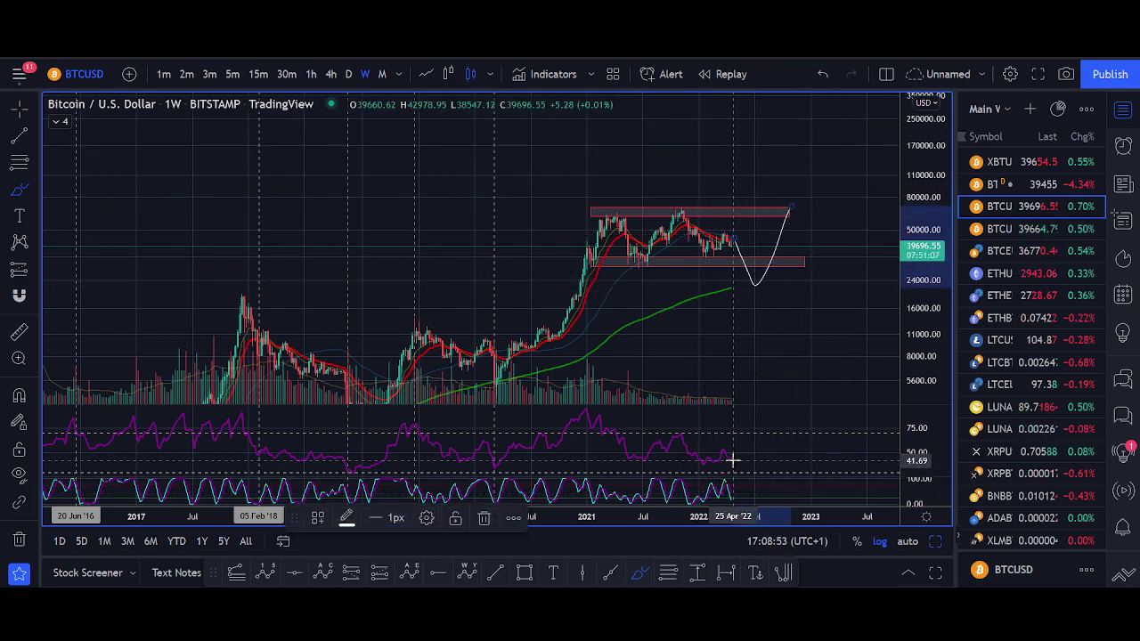
mouse_move(732, 458)
left_mouse_down()
mouse_move(737, 472)
mouse_move(753, 440)
left_mouse_up()
left_click_drag(732, 254, 740, 287)
left_click_drag(730, 370, 737, 407)
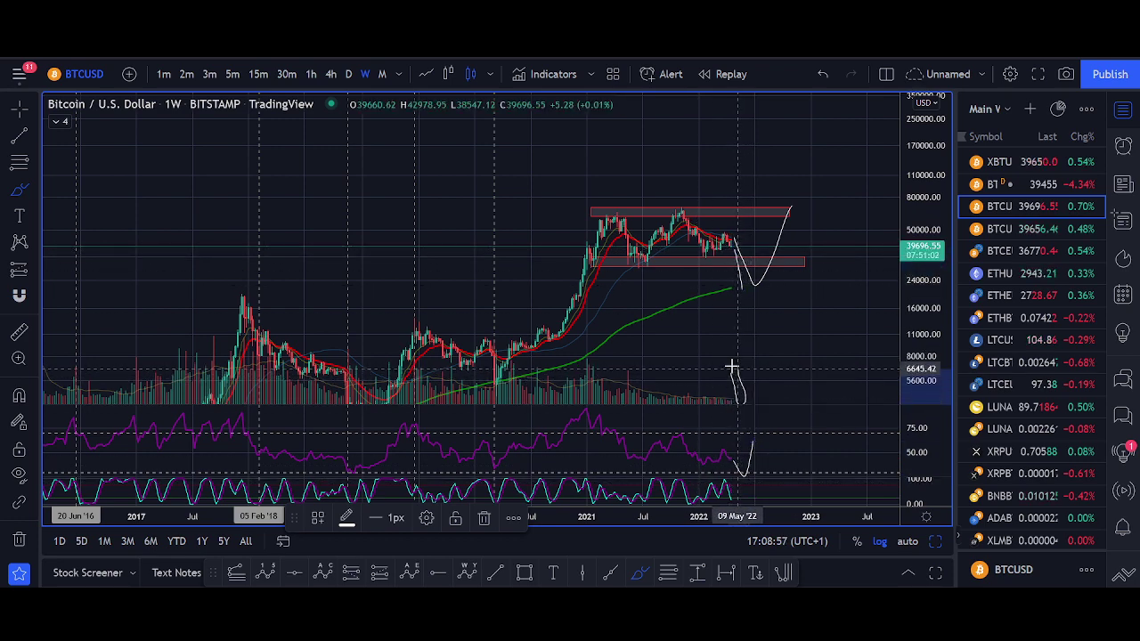
mouse_move(739, 293)
left_mouse_down()
mouse_move(740, 305)
mouse_move(768, 262)
left_mouse_up()
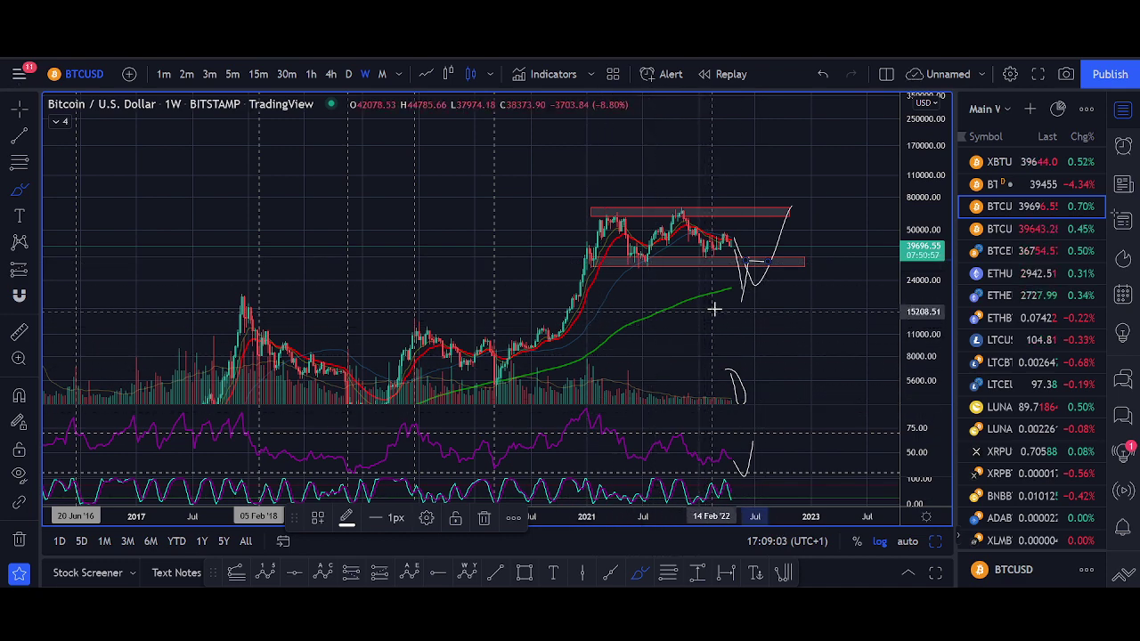
Brush alternative scenarios: a breakout line above the resistance zone and a swinging path that breaks below support to about 16,000.
mouse_move(742, 280)
left_mouse_down()
mouse_move(736, 196)
mouse_move(765, 194)
mouse_move(774, 169)
left_mouse_up()
left_click_drag(719, 189, 798, 202)
mouse_move(723, 233)
left_mouse_down()
mouse_move(809, 227)
mouse_move(822, 322)
mouse_move(839, 303)
left_mouse_up()
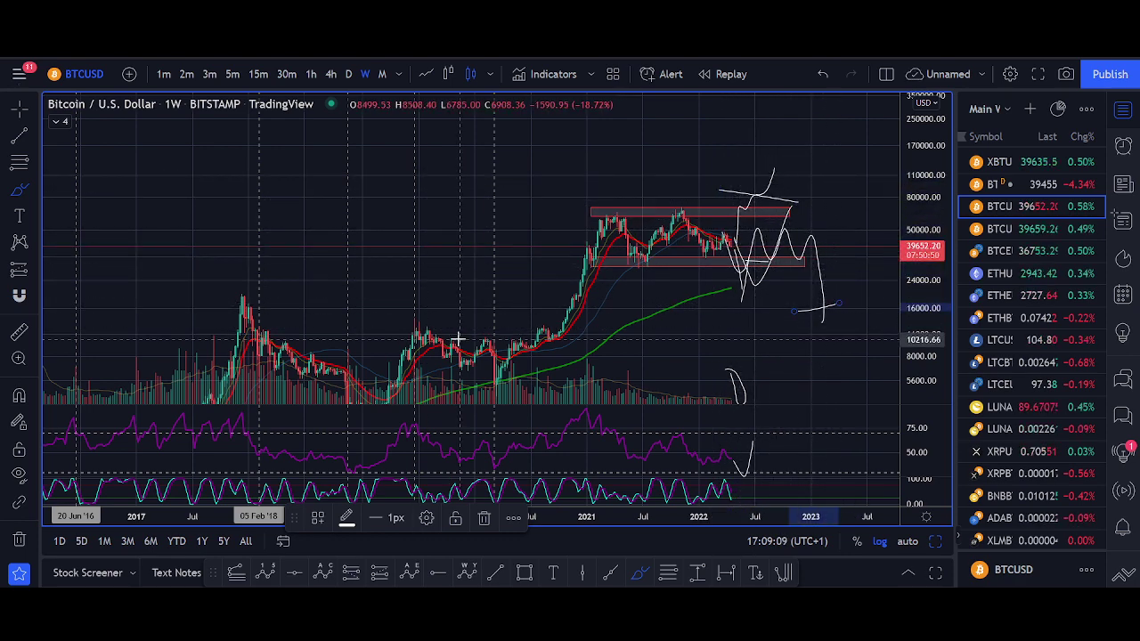
mouse_move(776, 285)
left_mouse_down()
mouse_move(632, 302)
mouse_move(571, 285)
left_mouse_up()
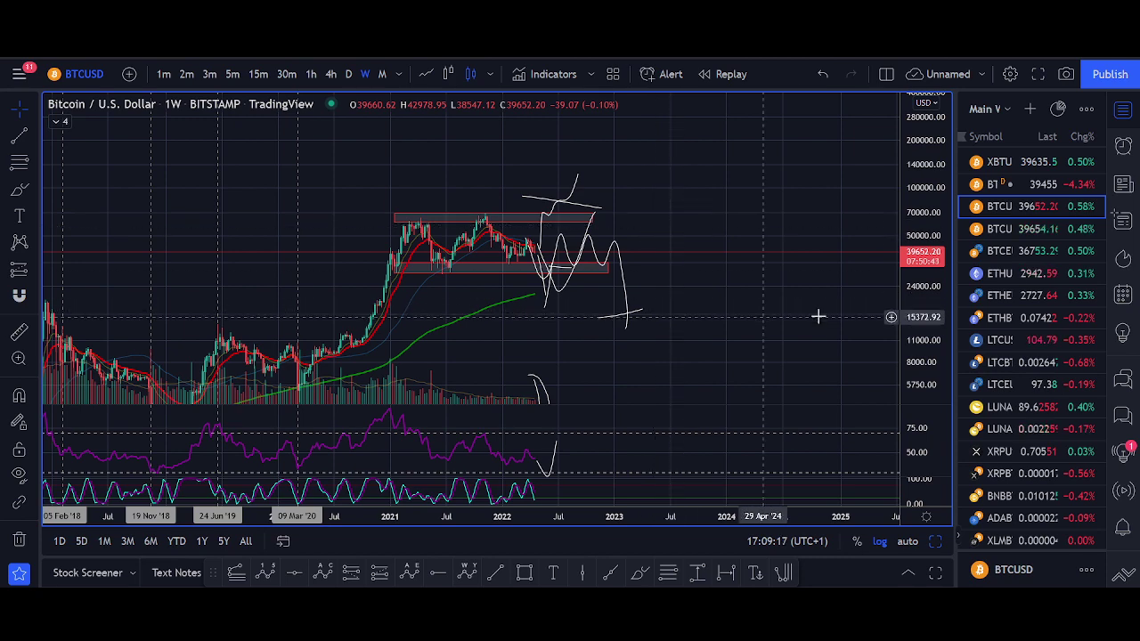
View the ETHUSD chart on the 1-hour timeframe with automatic price scaling, and undo the last chart change.
left_click(997, 273)
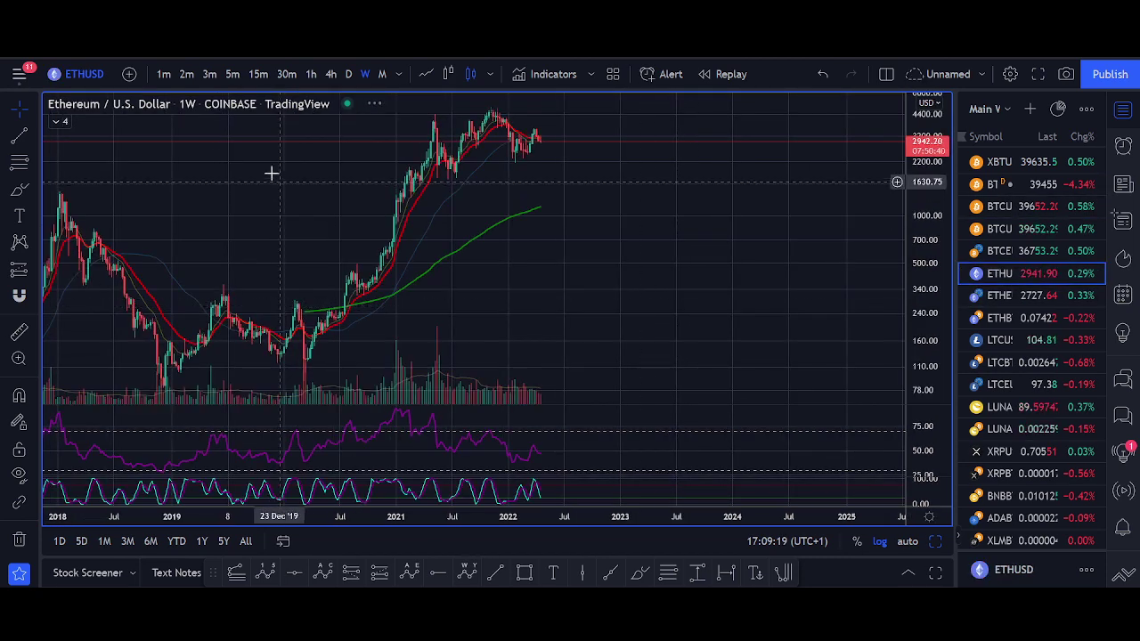
left_click(307, 76)
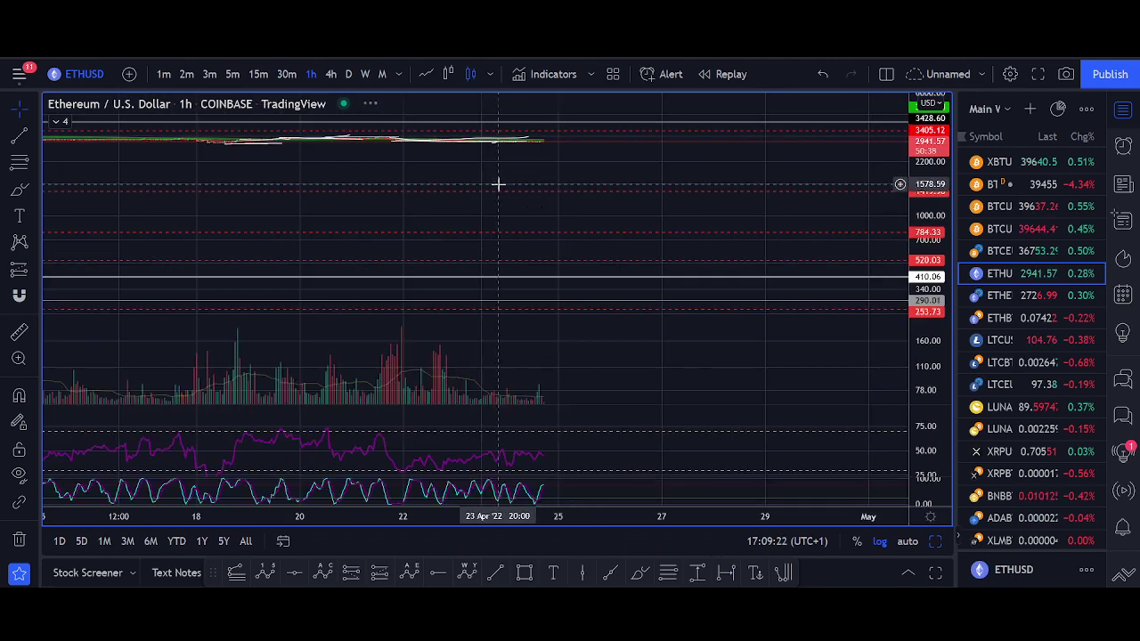
left_click(907, 542)
scroll(588, 249, "down", 5)
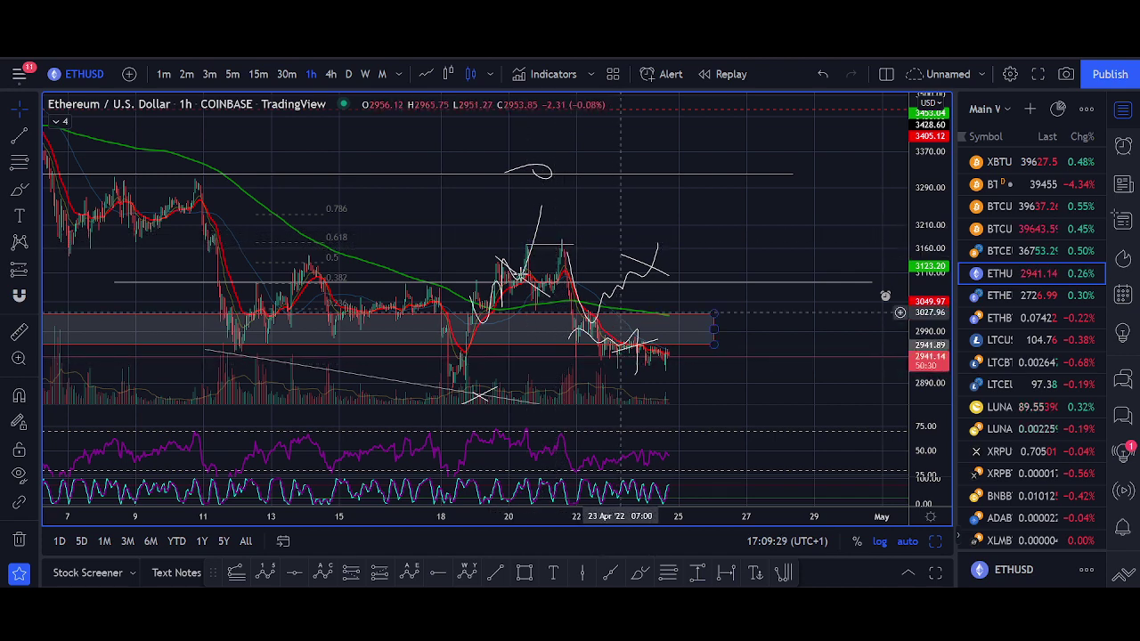
left_click(822, 75)
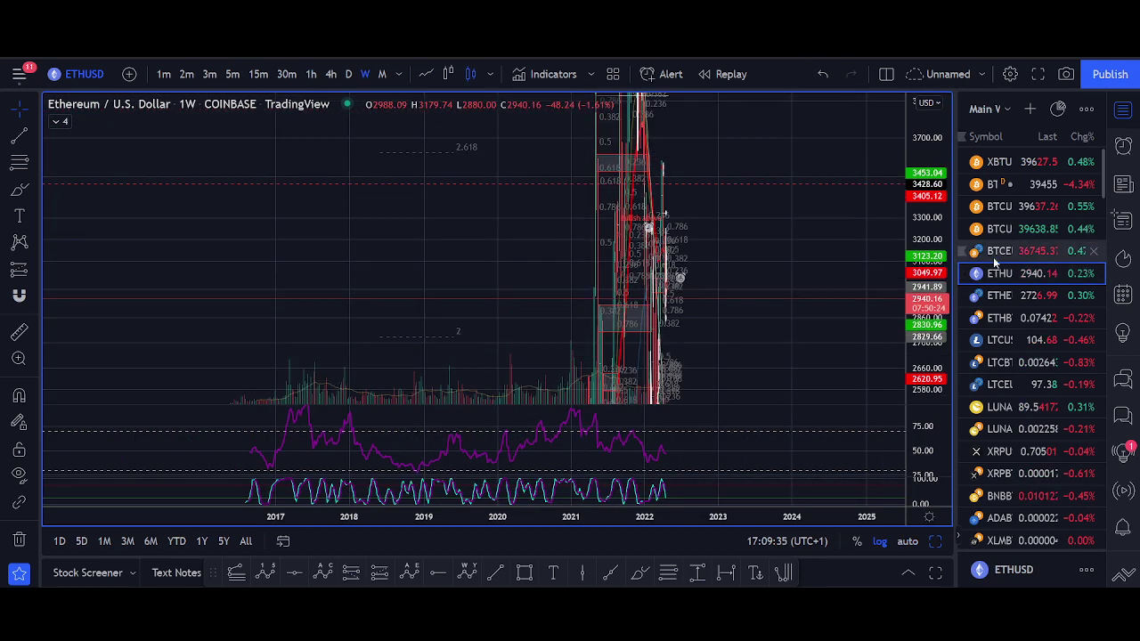
Check the weekly Coinbase BTCUSD chart and return to the marked-up Bitstamp BTCUSD chart.
left_click(1015, 228)
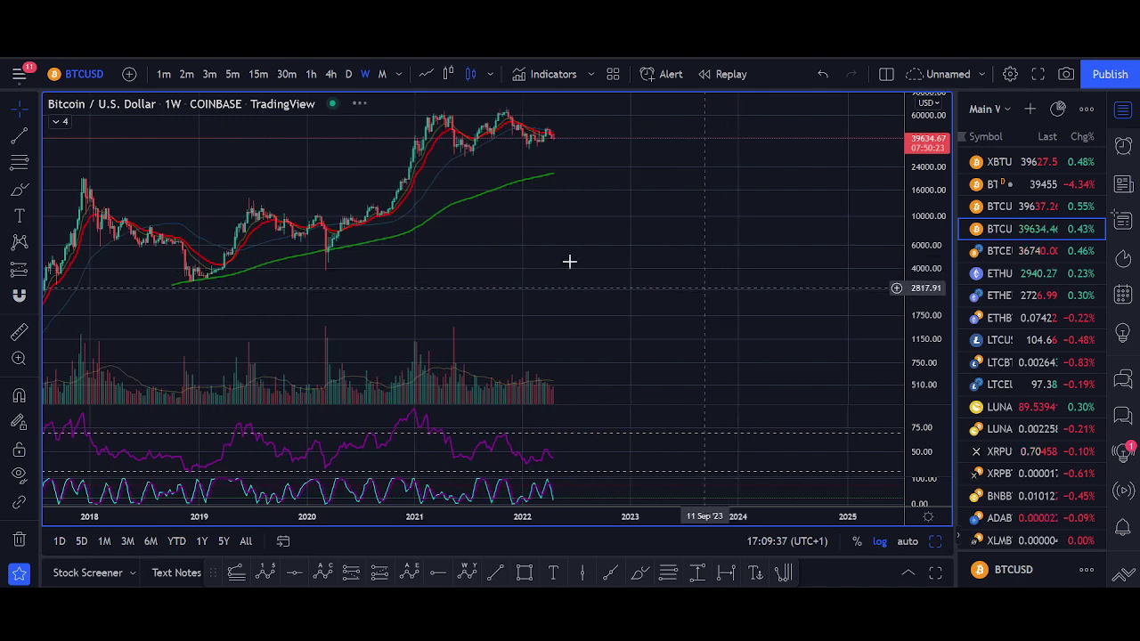
scroll(567, 260, "down", 3)
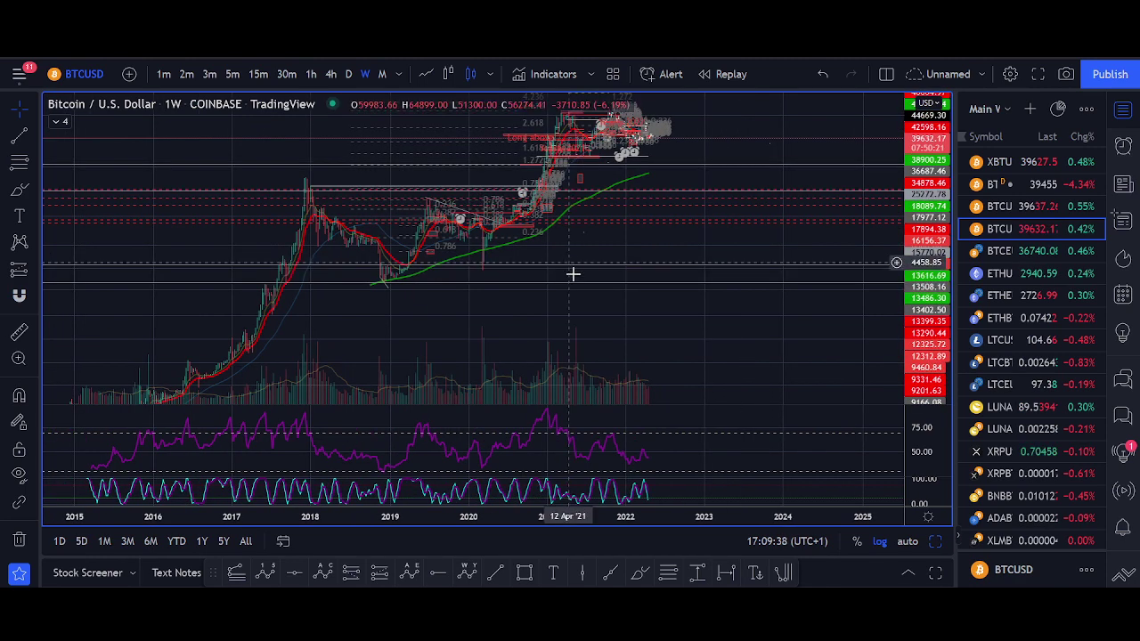
left_click(1037, 210)
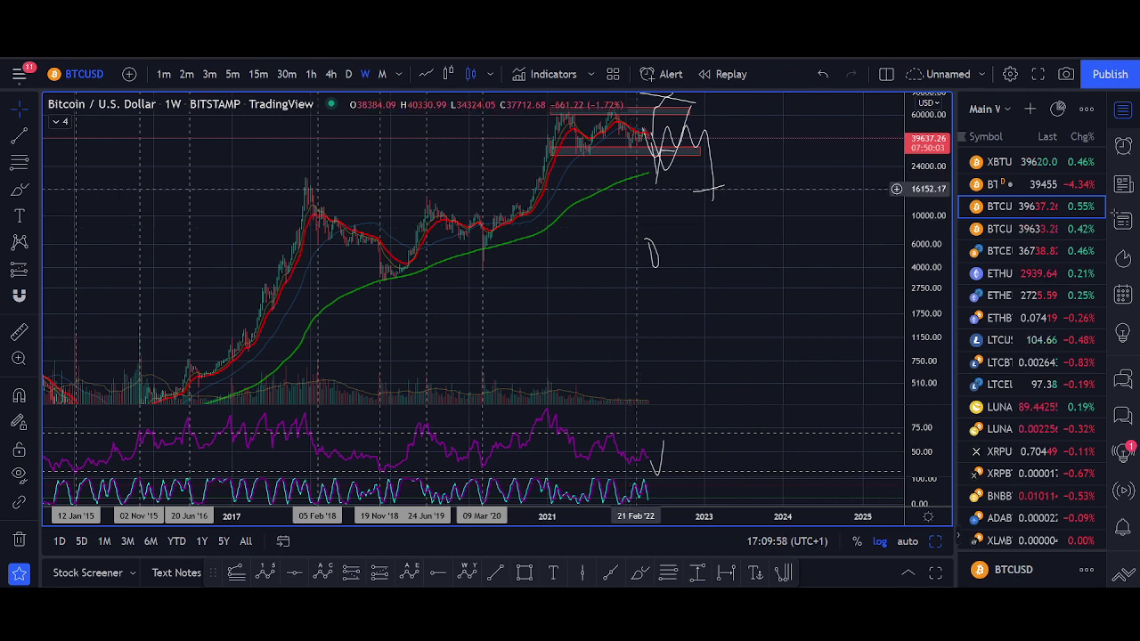
Remove the drawings from the weekly Bitstamp BTCUSD chart.
right_click(709, 285)
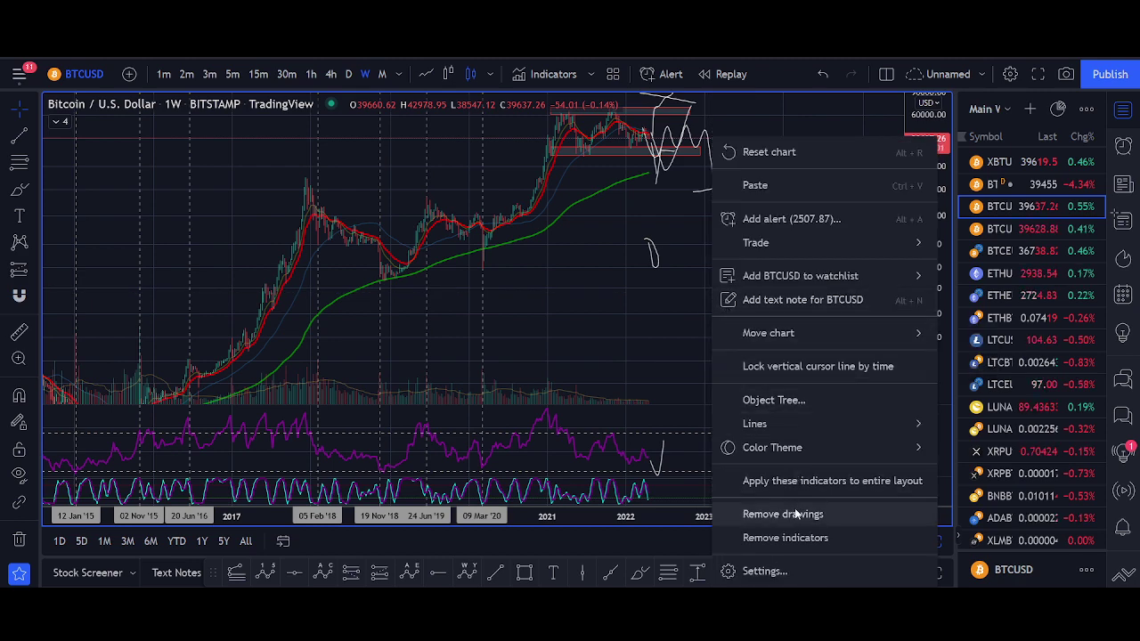
left_click(784, 513)
Switch to YouTube and browse the uploaded videos on the Rockstar Trading channel.
scroll(668, 287, "down", 2)
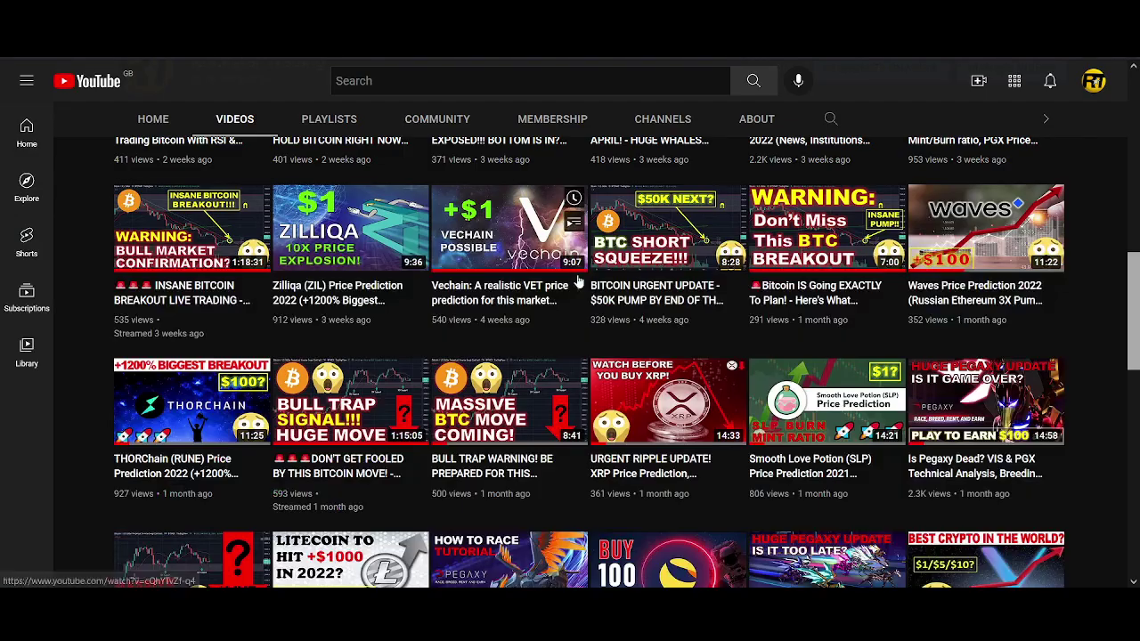
scroll(577, 286, "up", 10)
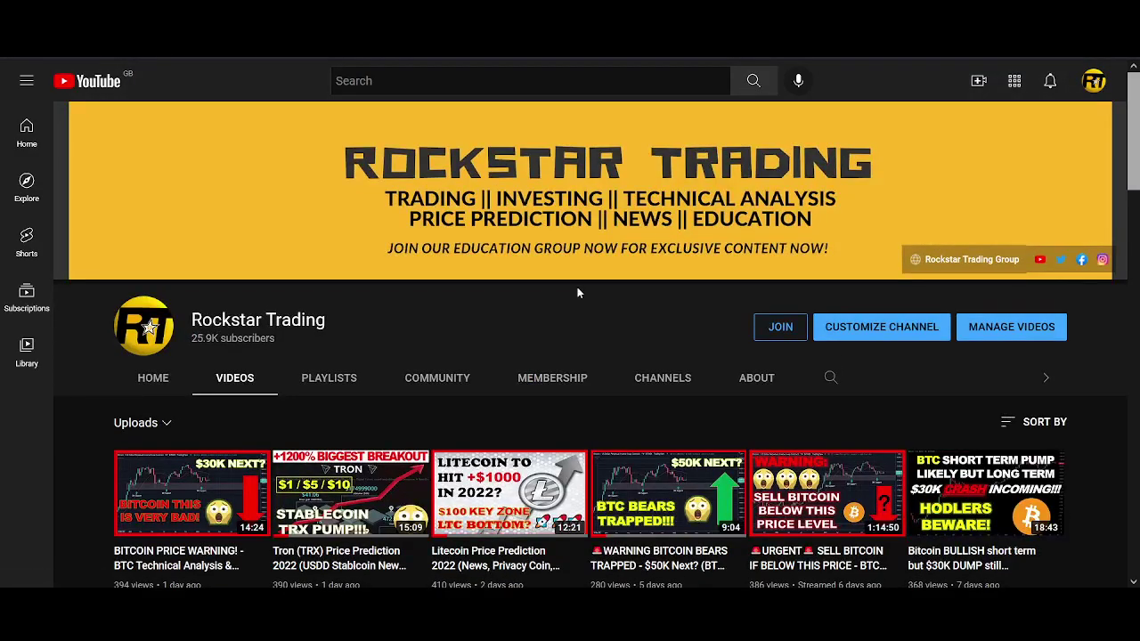
scroll(577, 287, "down", 6)
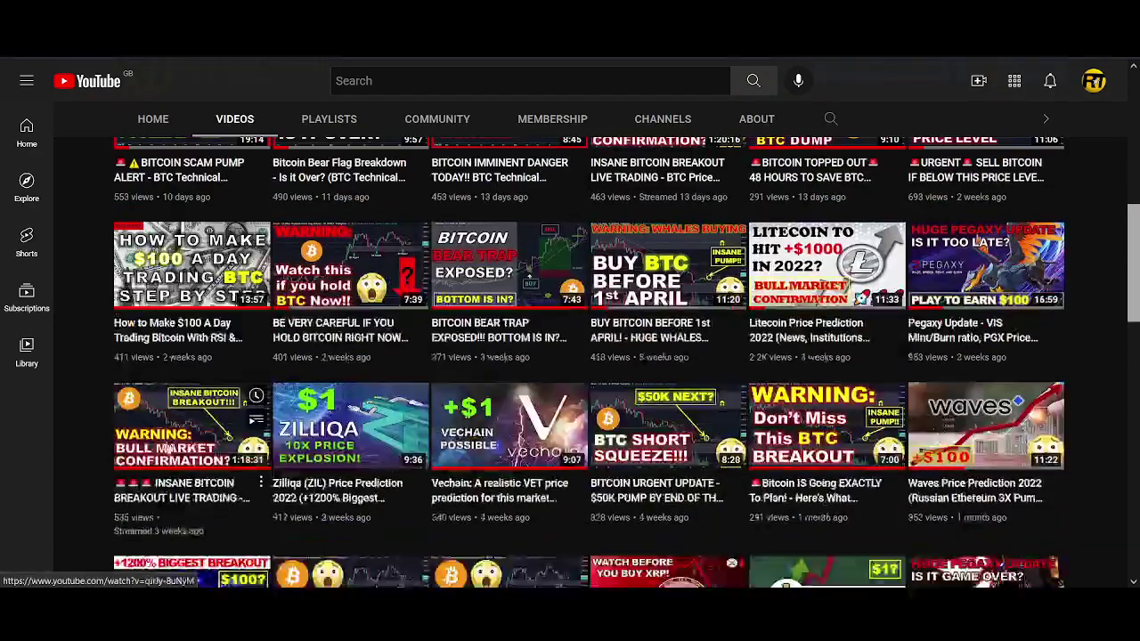
mouse_move(179, 330)
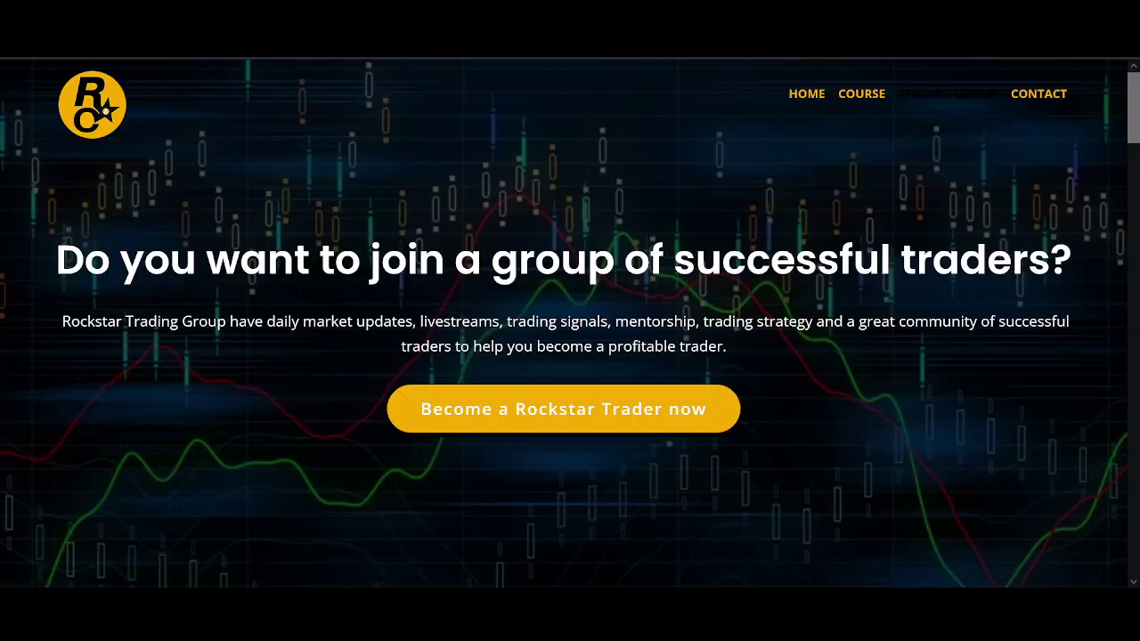
Switch to the Rockstar Trading website and review the Trading Group page down to its offer and footer, returning to the page start.
scroll(684, 305, "down", 6)
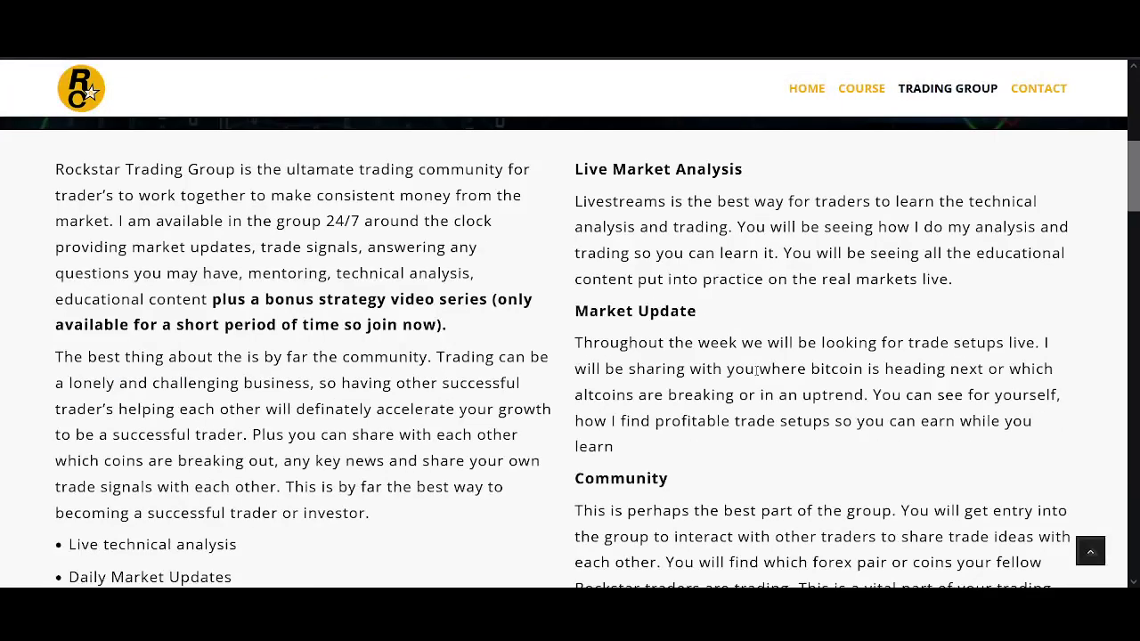
scroll(753, 368, "down", 5)
scroll(756, 370, "down", 15)
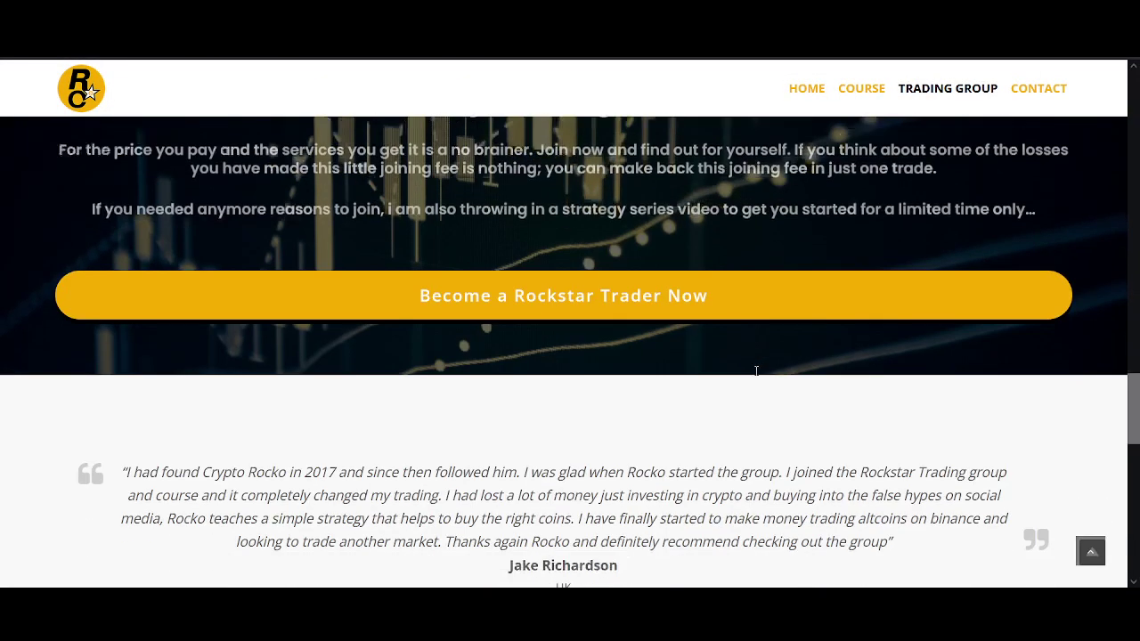
scroll(744, 420, "down", 12)
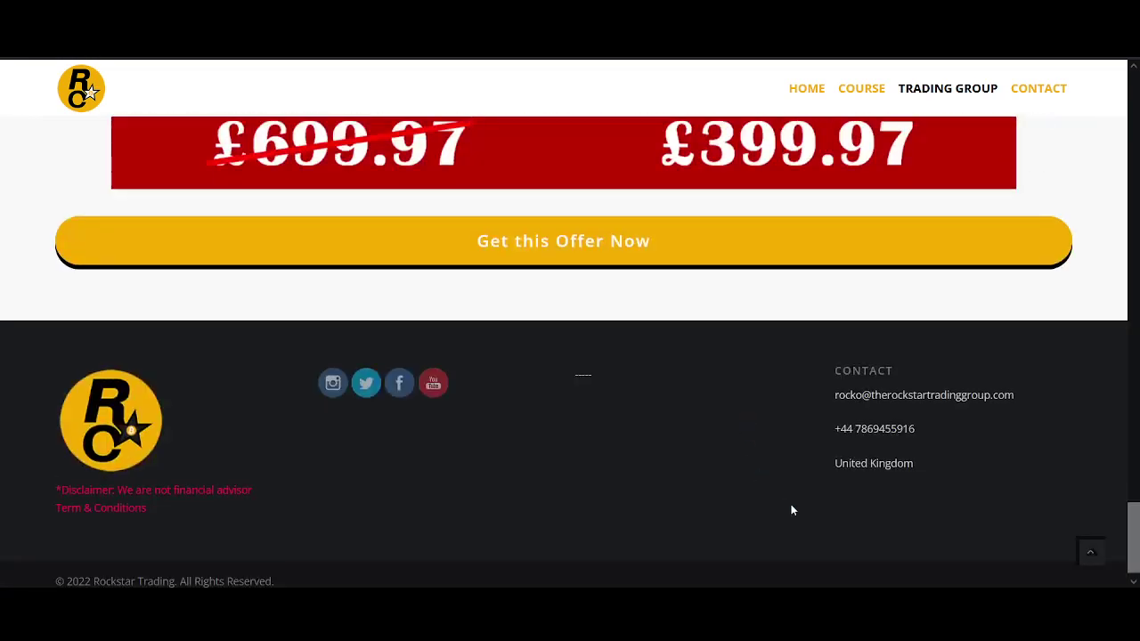
middle_click(790, 503)
middle_click(636, 210)
Bring the Rockstar Trading Group (Membership) chat window over the web page, browse its April messages, and move it back off screen.
left_click_drag(1138, 156, 686, 151)
scroll(695, 374, "down", 15)
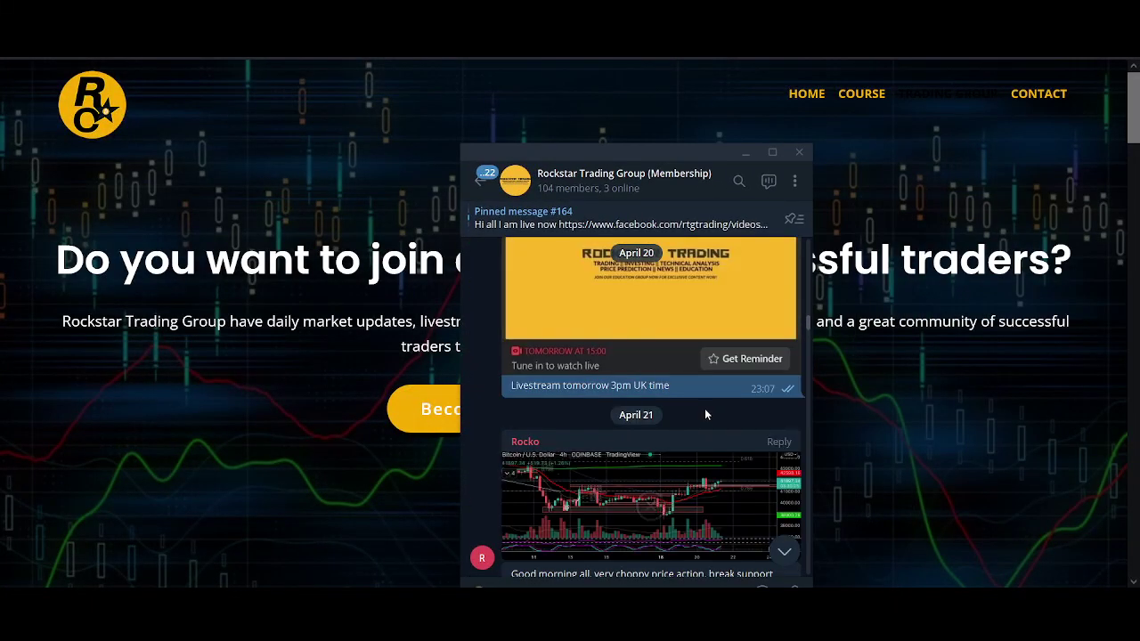
scroll(706, 414, "down", 3)
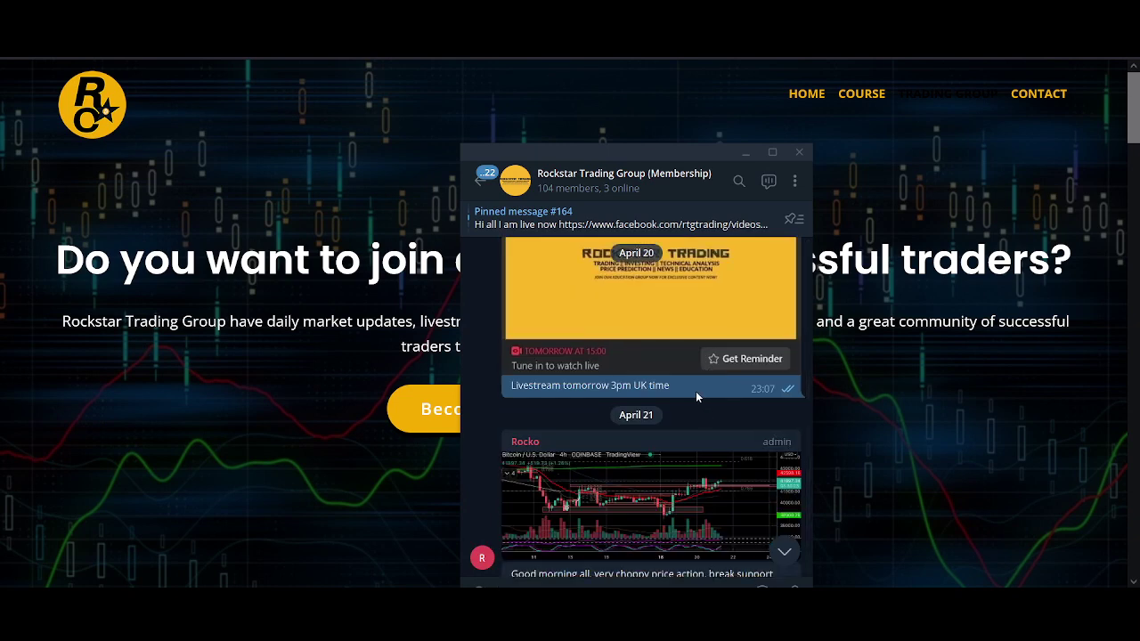
scroll(695, 391, "up", 3)
left_click_drag(682, 151, 1139, 142)
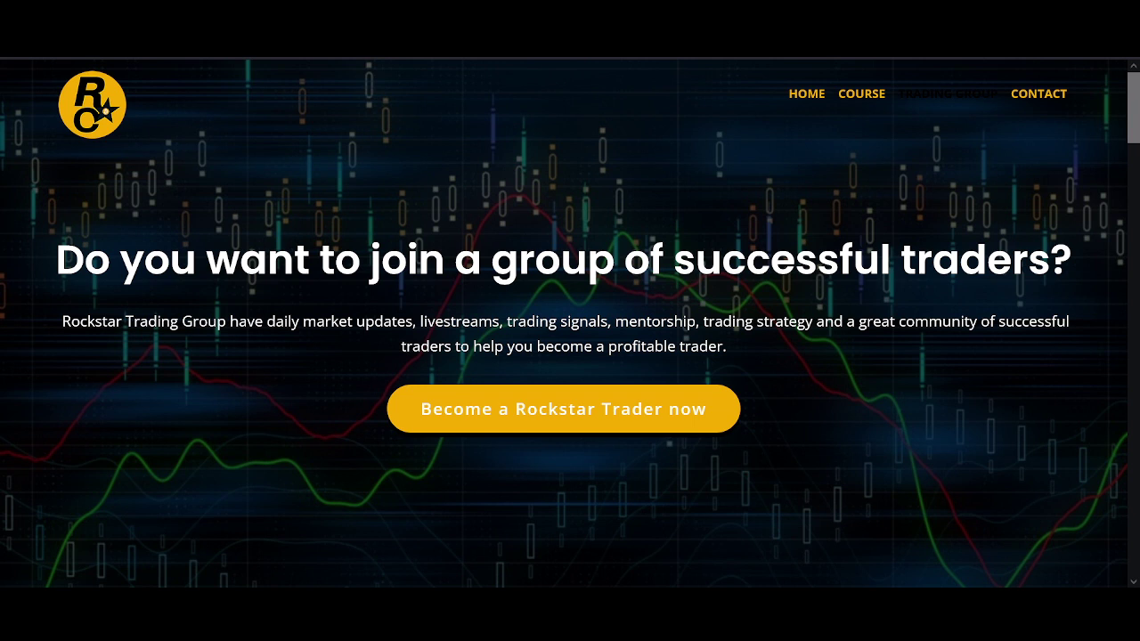